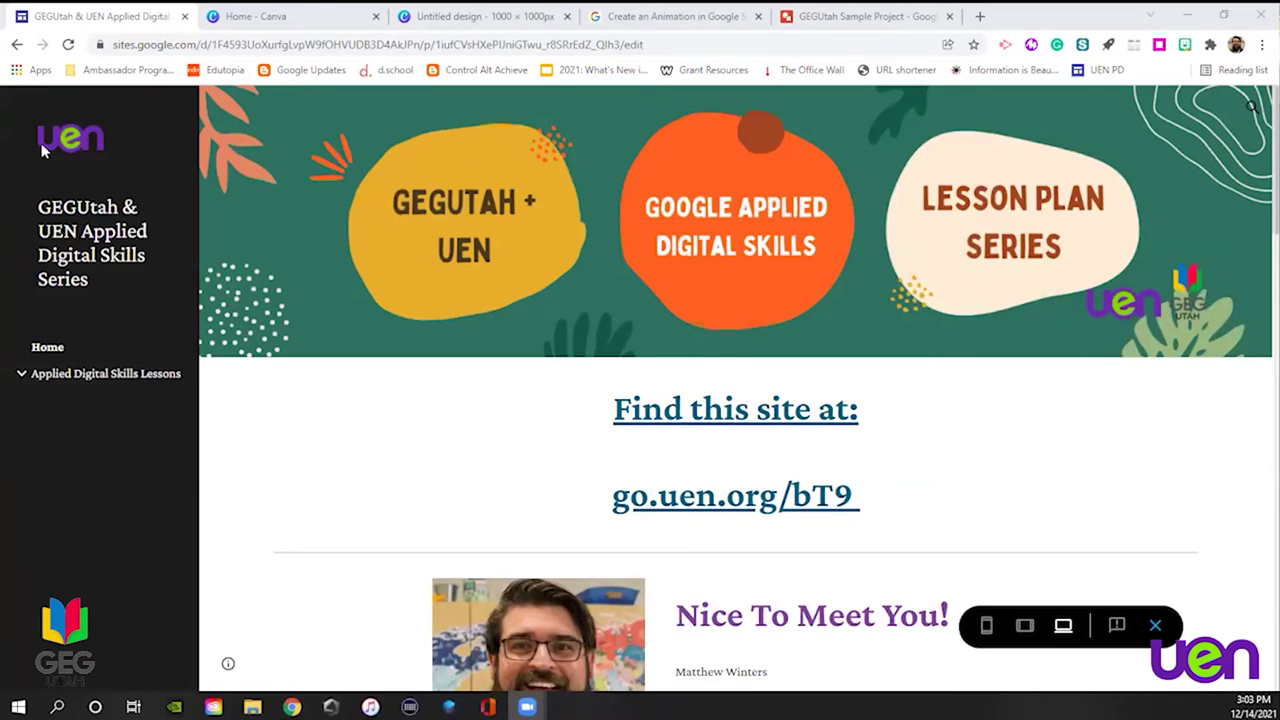
Expand the Applied Digital Skills Lessons list and look through the home page's introduction, lesson quick links and Google resources
click(80, 375)
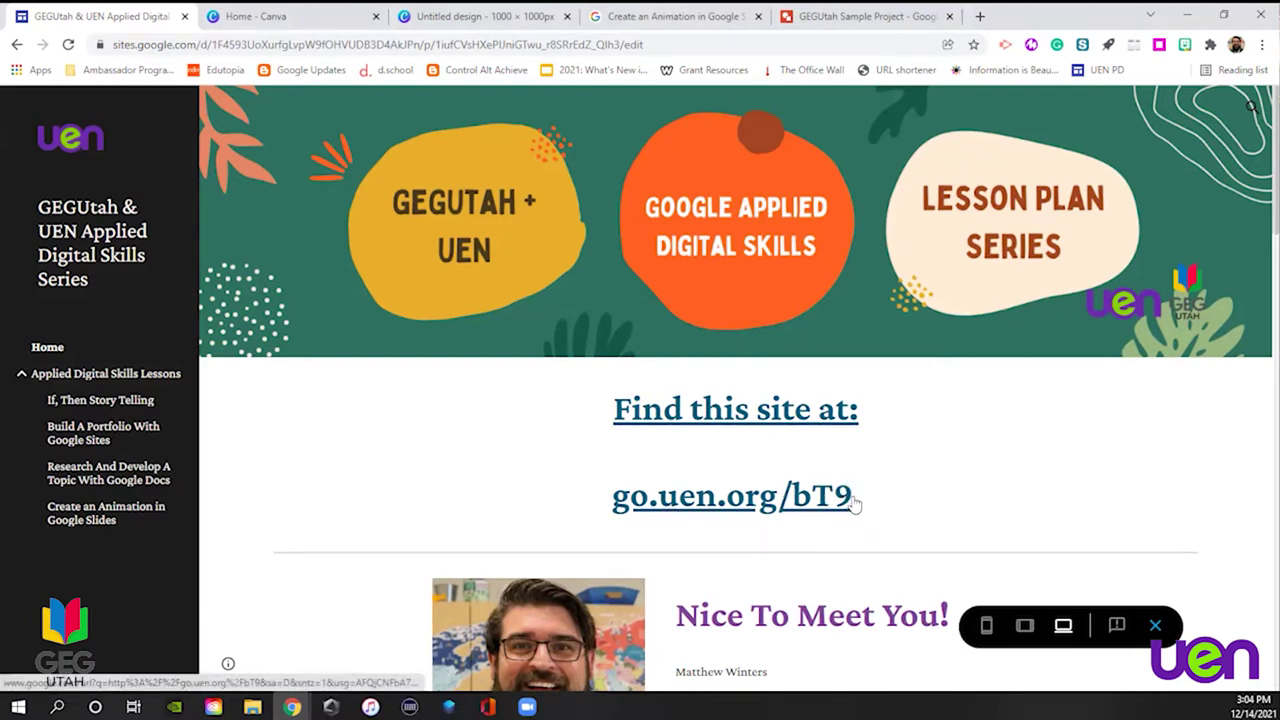
scroll(838, 530, down, 3)
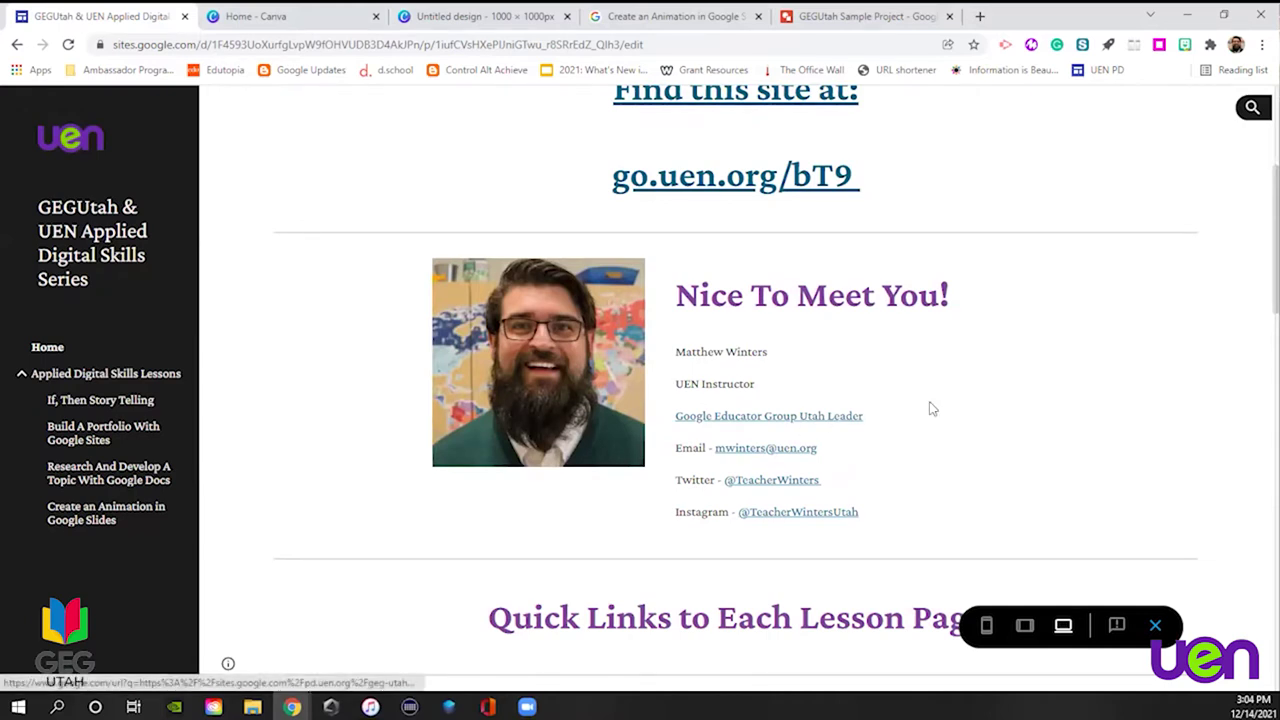
scroll(955, 394, down, 3)
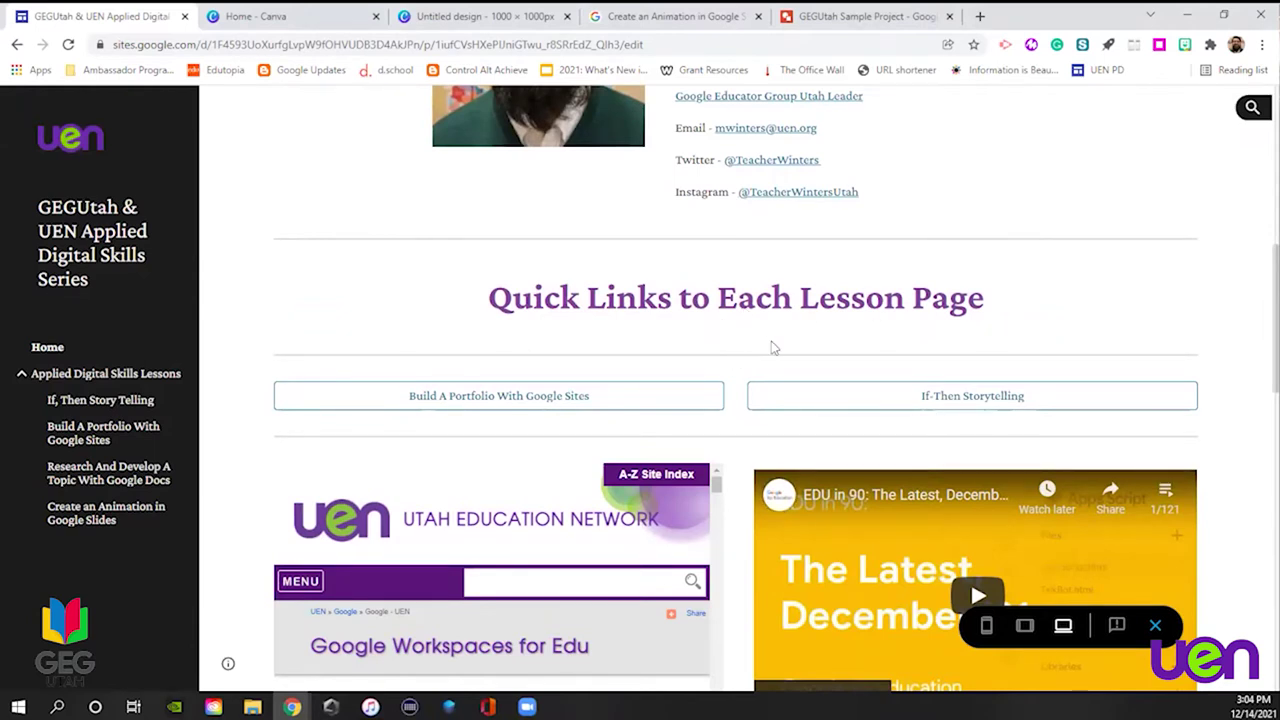
scroll(726, 371, down, 4)
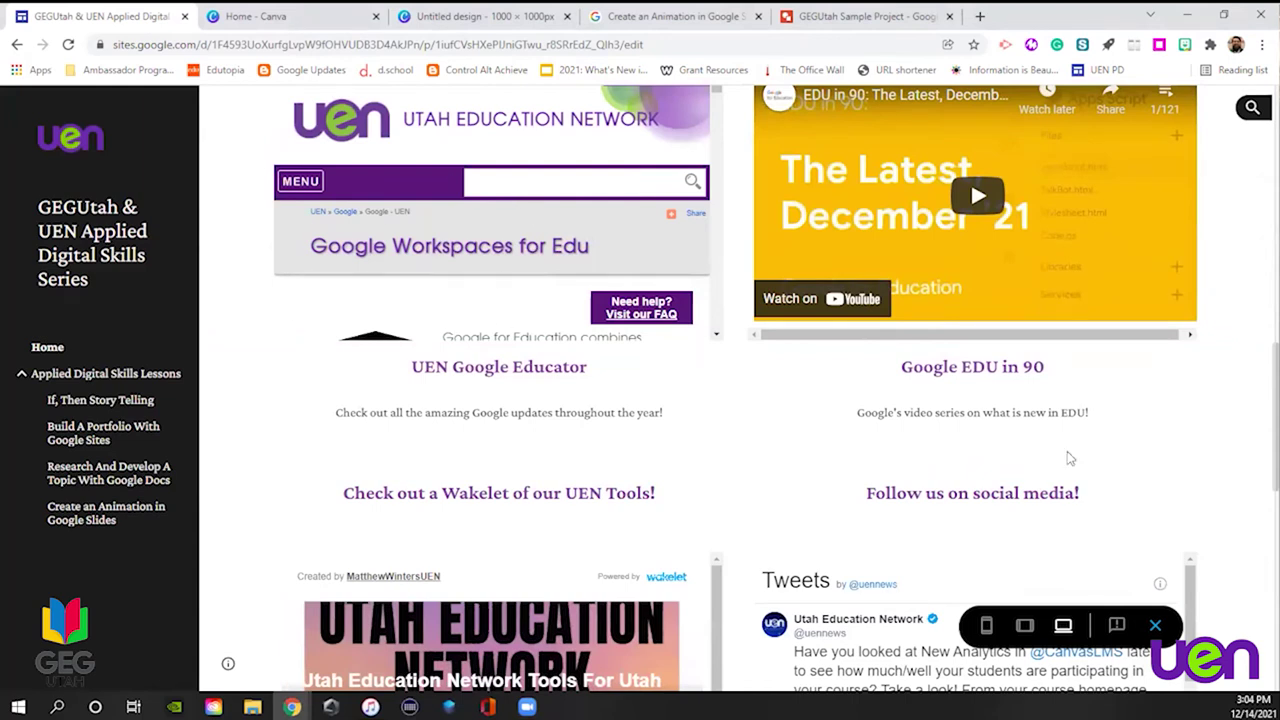
scroll(1028, 298, down, 1)
scroll(1028, 298, down, 2)
scroll(996, 268, up, 3)
scroll(737, 417, down, 3)
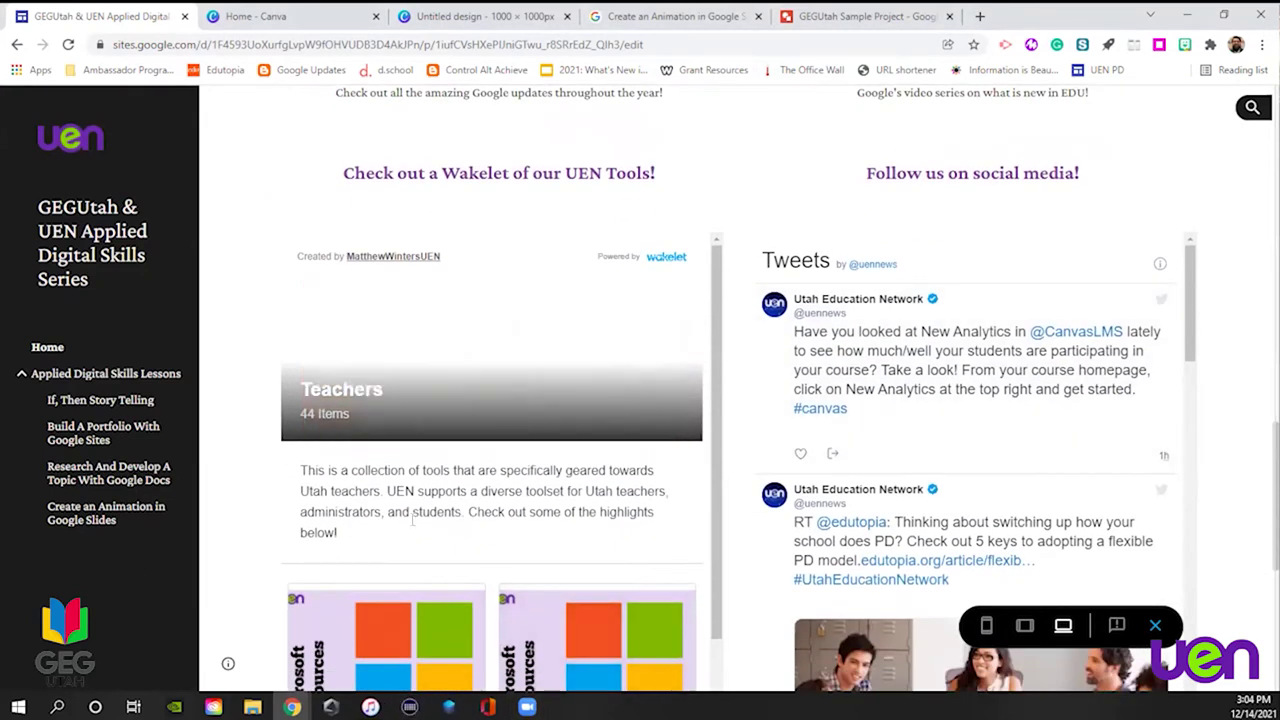
Look through the embedded Wakelet collection of UEN tools and the UEN tweets on the home page
scroll(683, 410, down, 8)
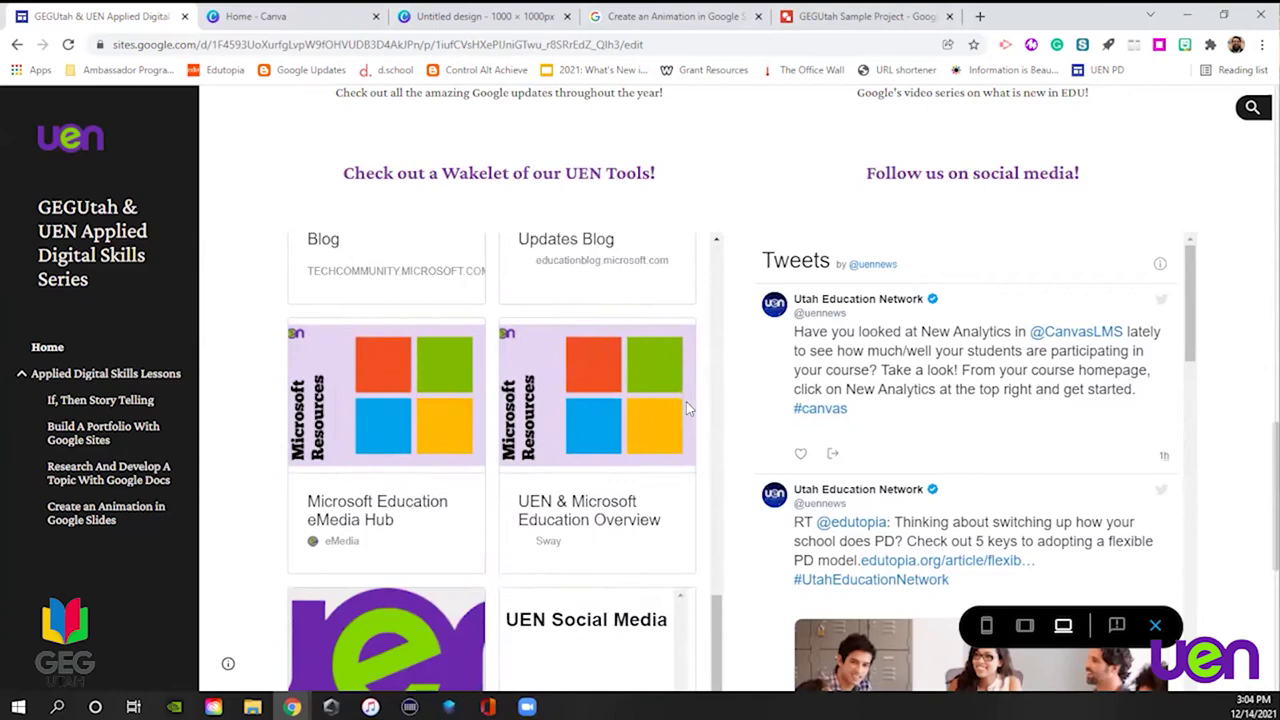
scroll(686, 401, down, 2)
scroll(1100, 424, down, 4)
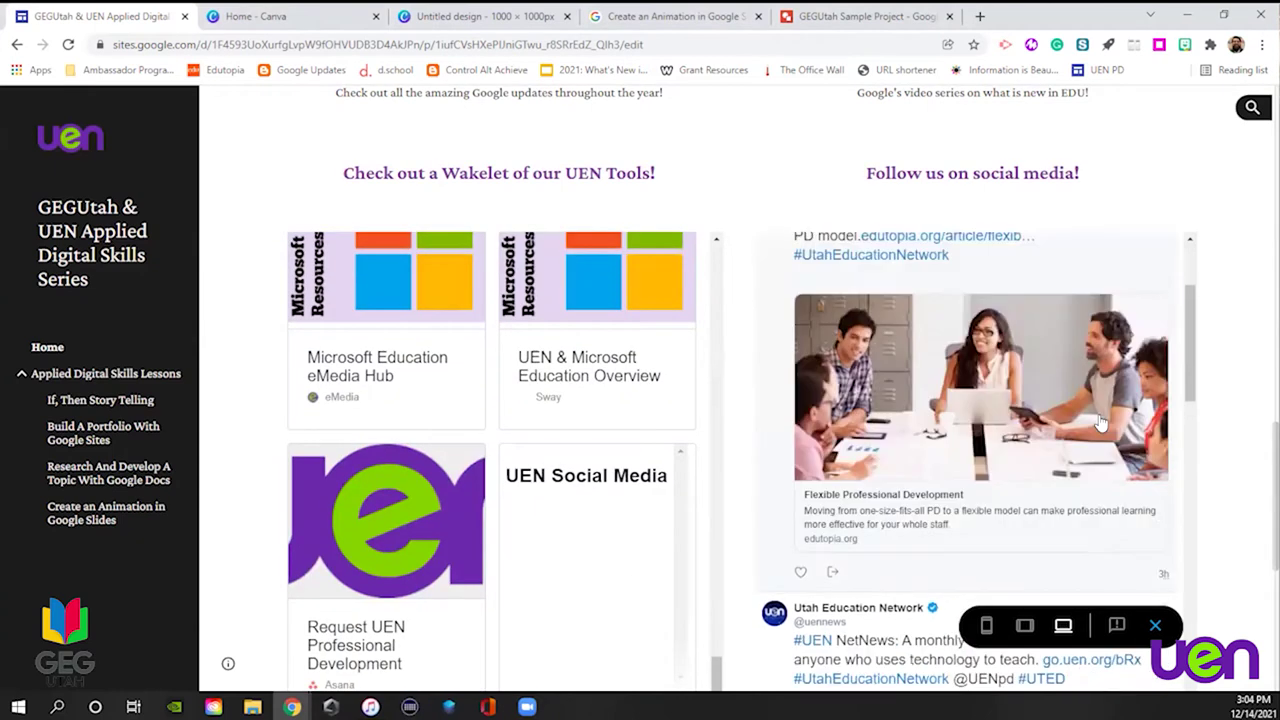
scroll(1100, 424, up, 5)
scroll(606, 420, up, 8)
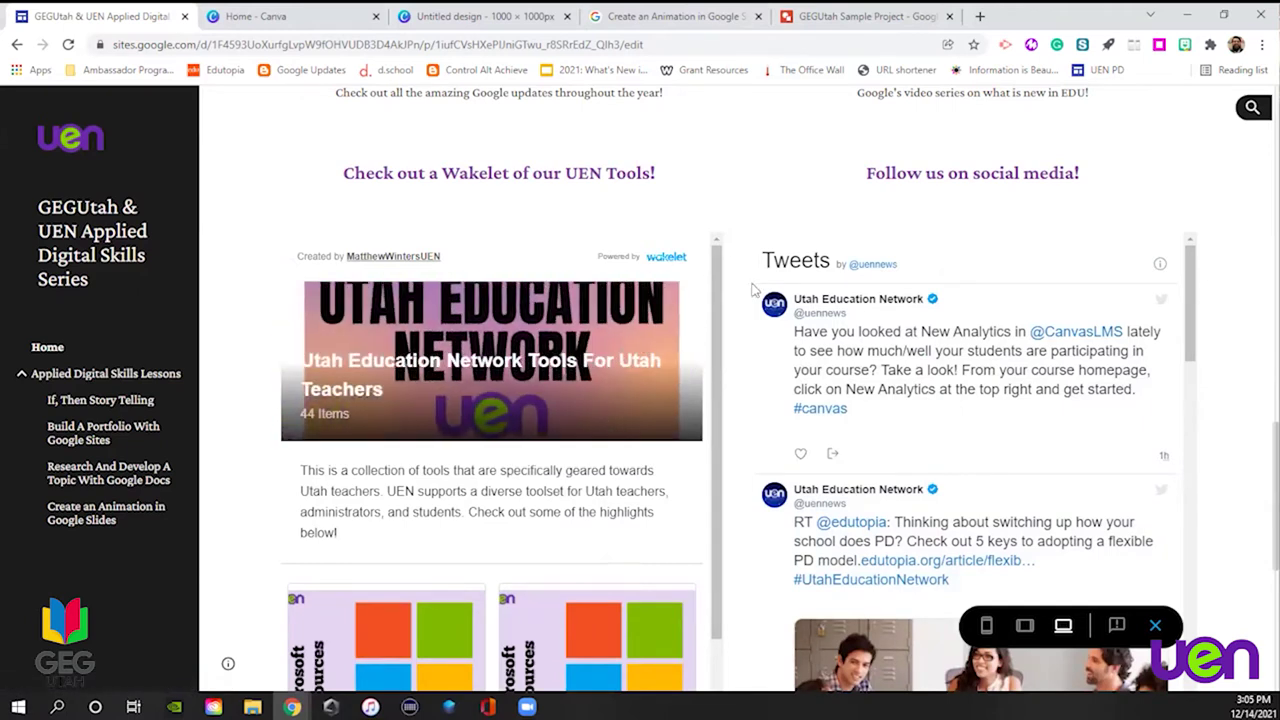
scroll(752, 290, up, 15)
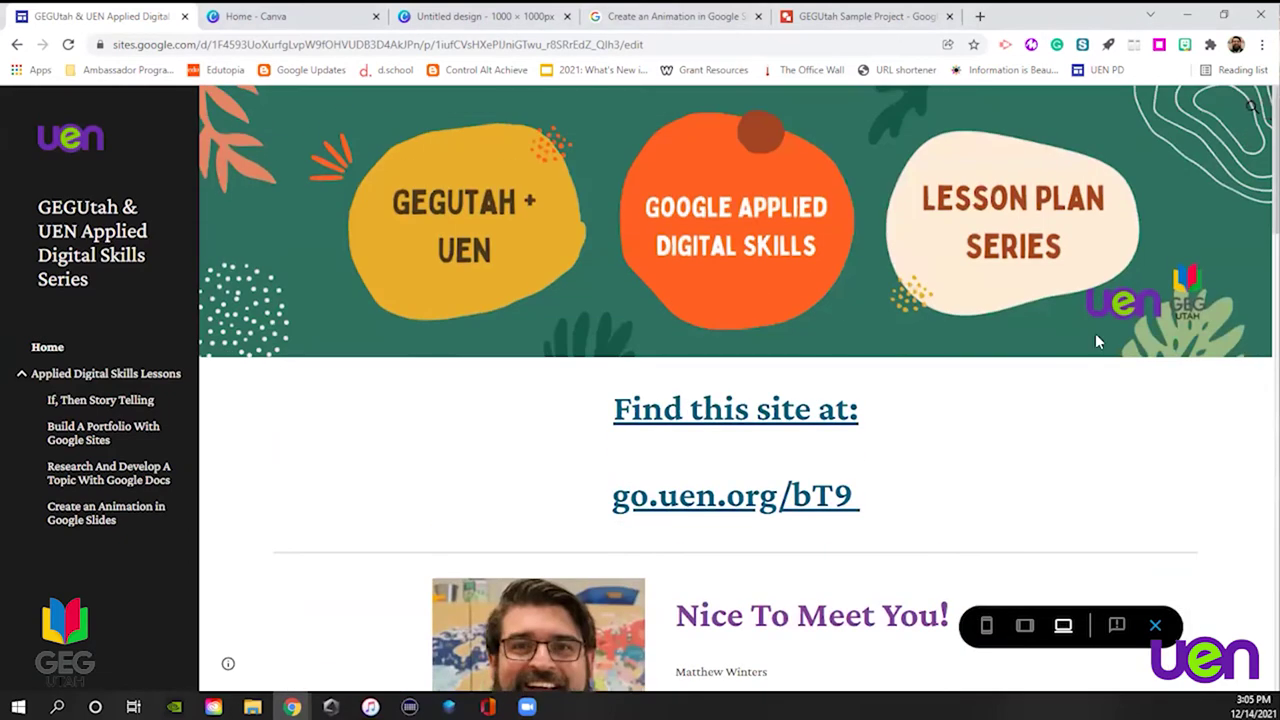
Review the Create an Animation in Google Slides page, including its starter project and remix options, and open its linked Applied Digital Skills lesson
click(86, 528)
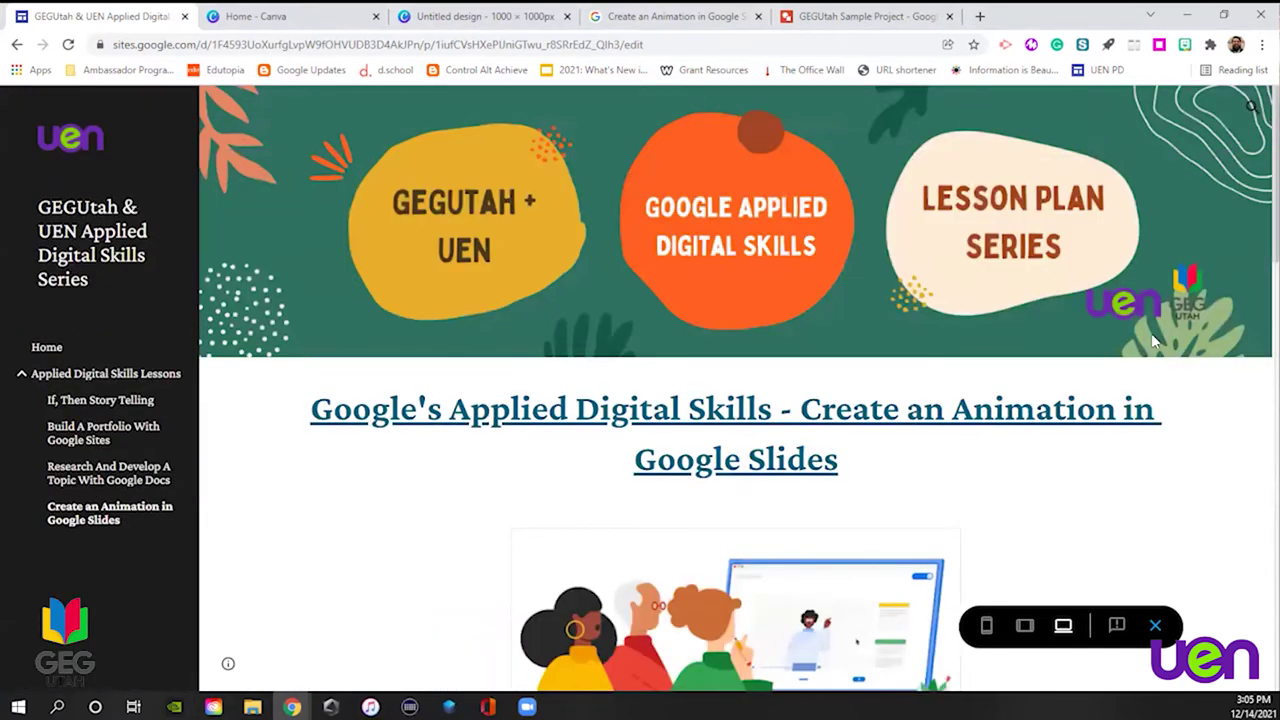
scroll(1151, 333, down, 2)
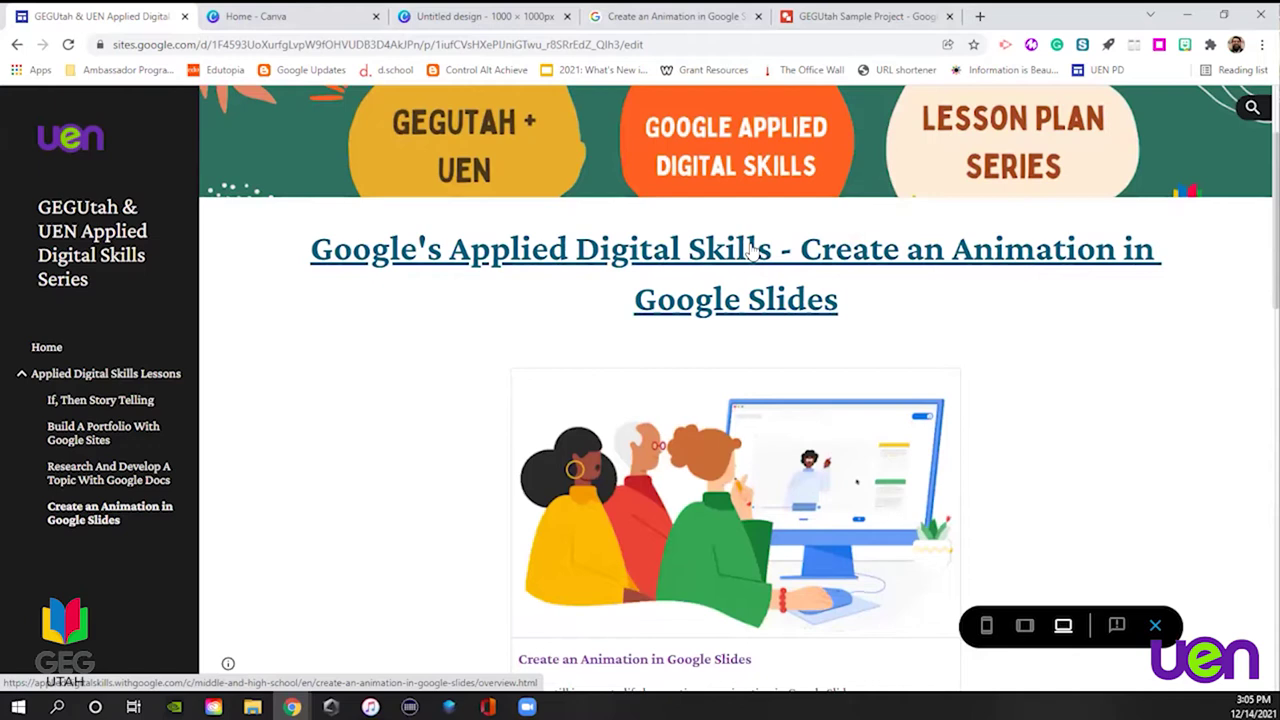
scroll(752, 250, down, 1)
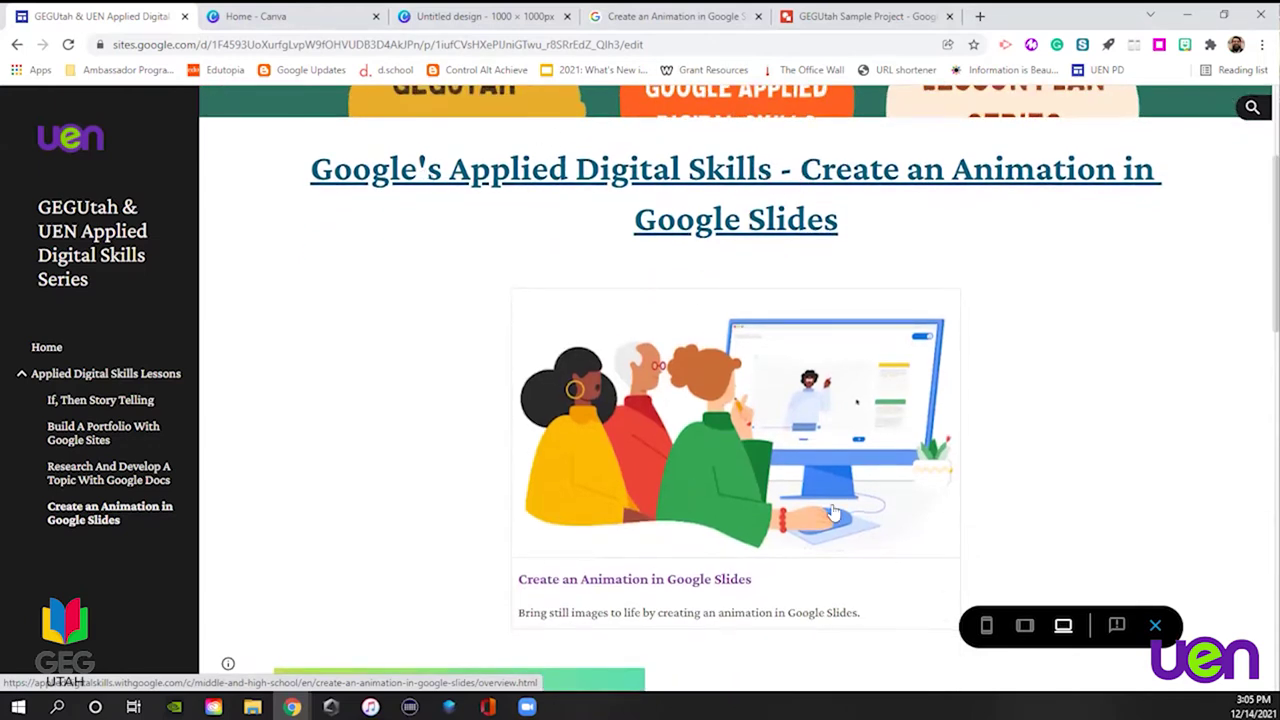
scroll(833, 513, down, 5)
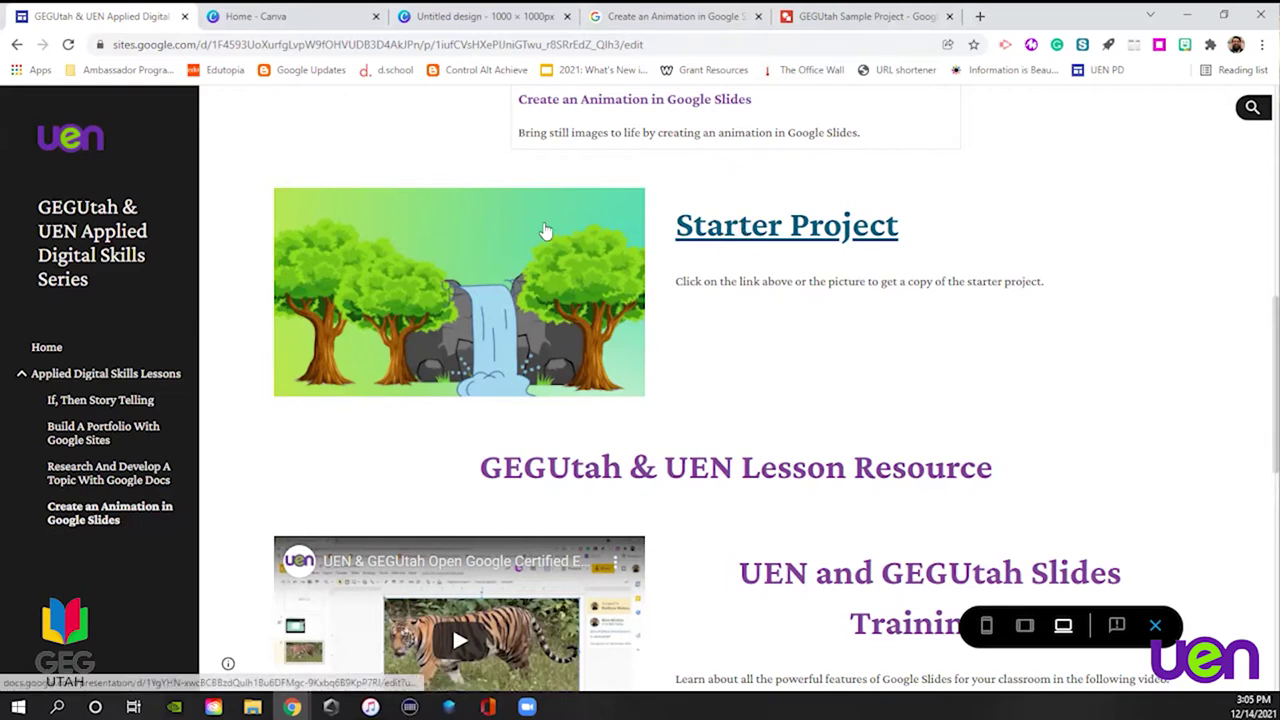
scroll(757, 398, down, 3)
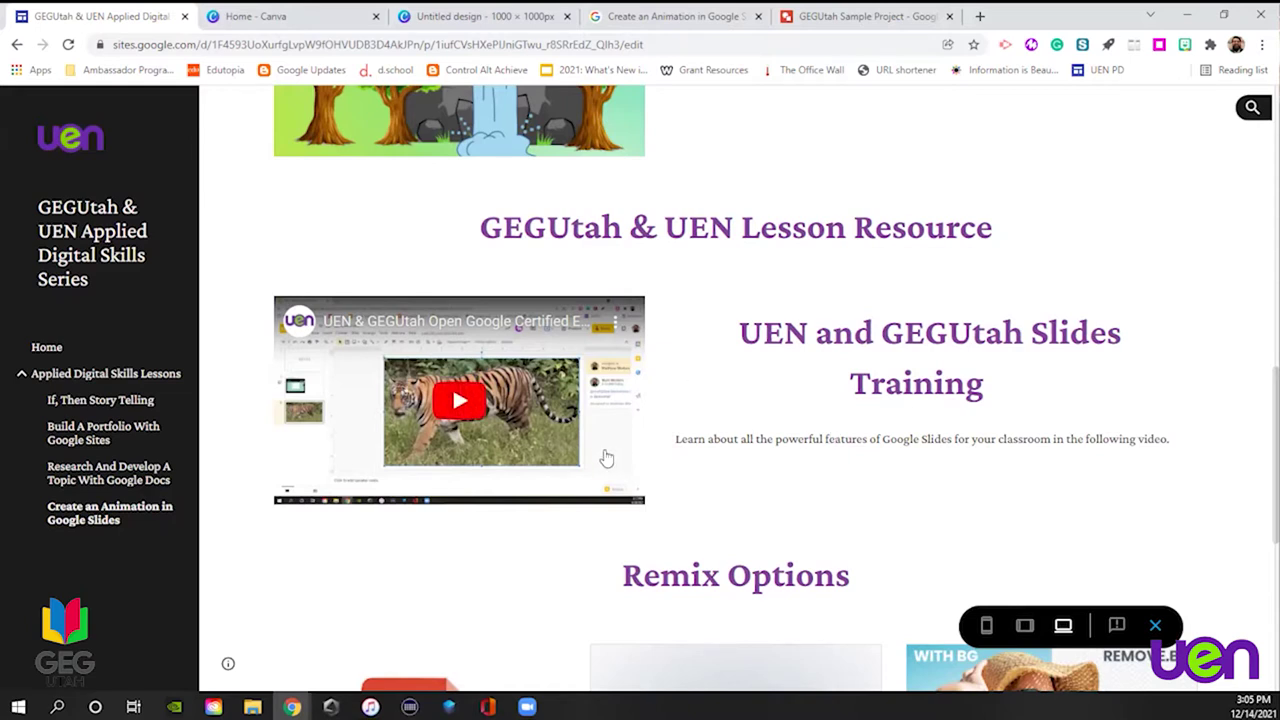
scroll(911, 417, down, 5)
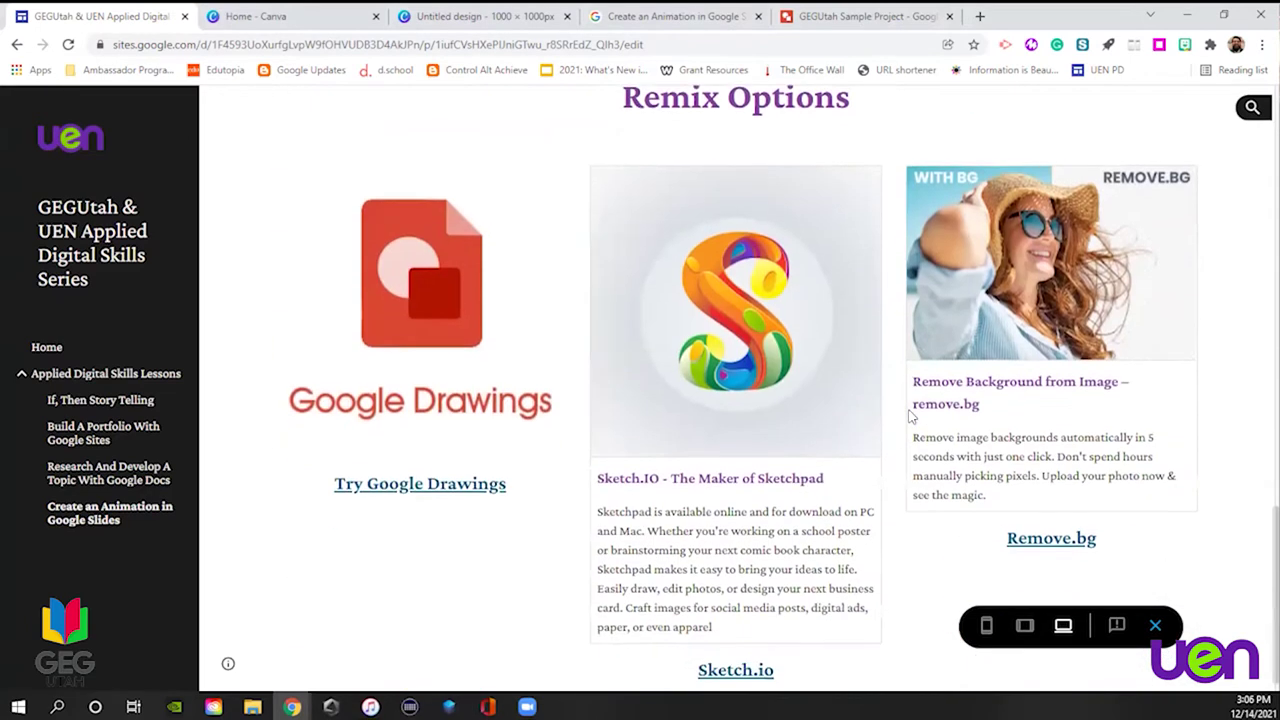
scroll(911, 417, up, 1)
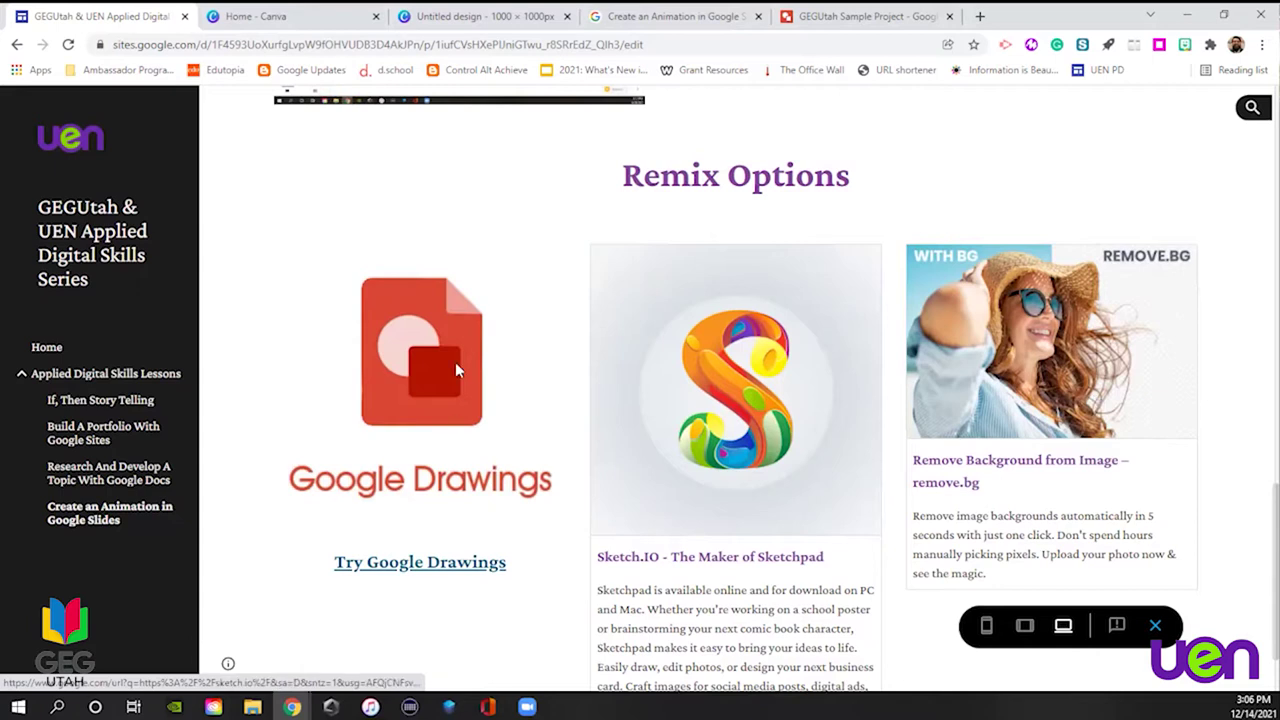
scroll(867, 453, down, 1)
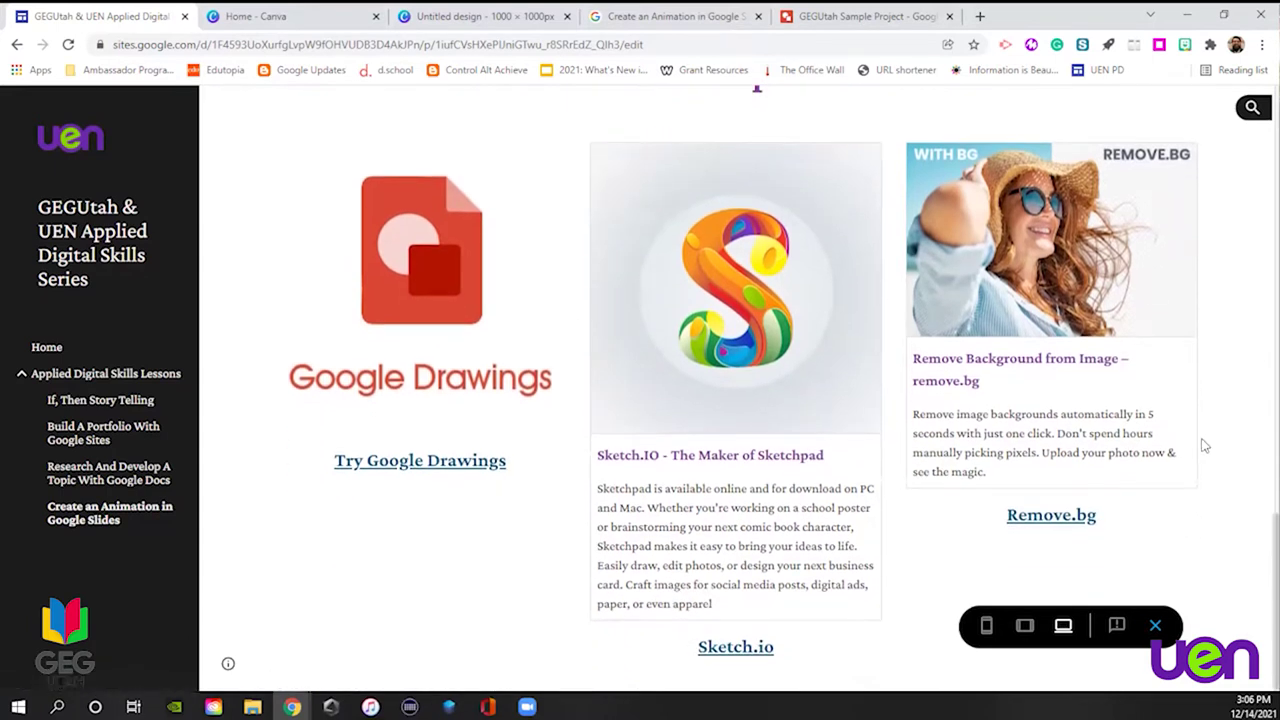
scroll(1200, 452, up, 15)
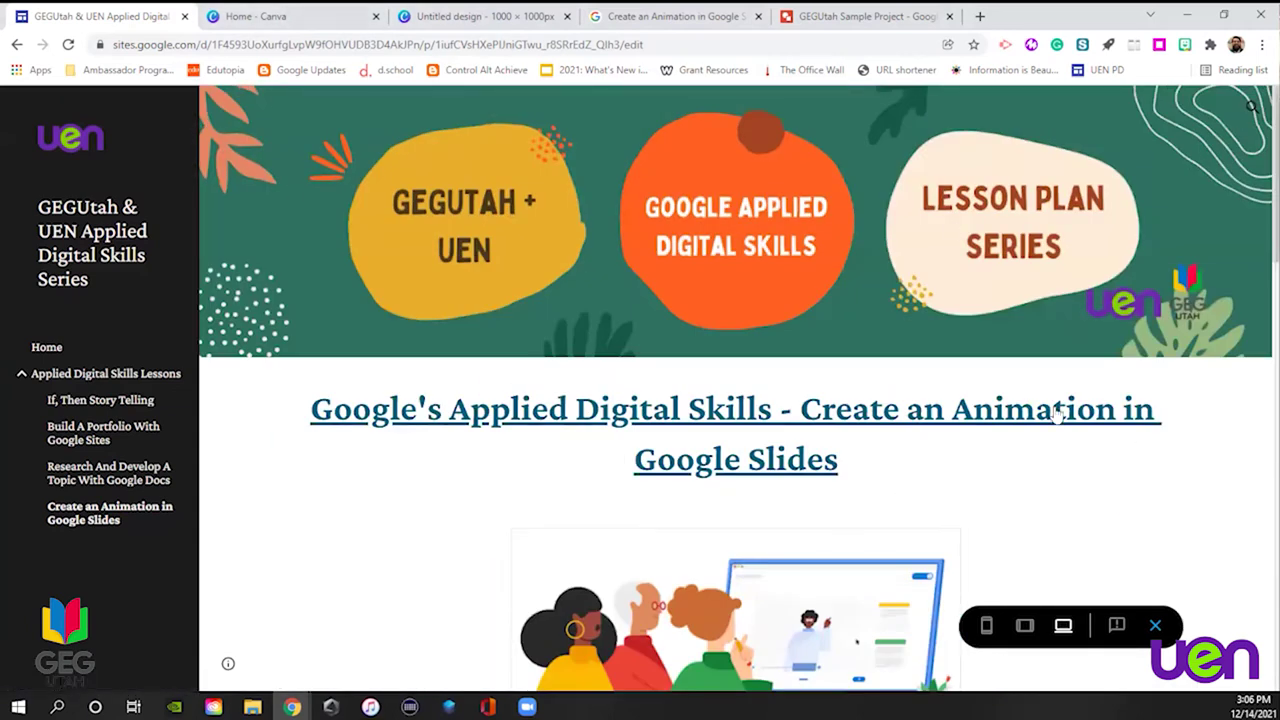
click(743, 424)
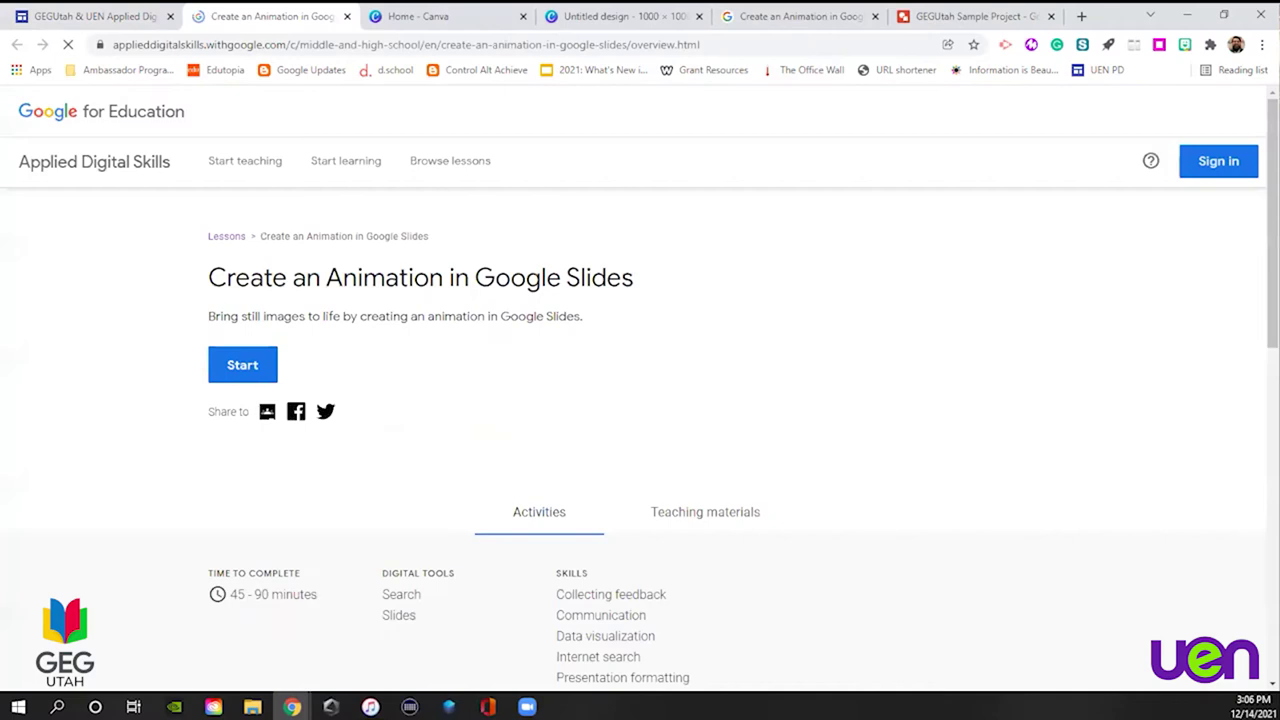
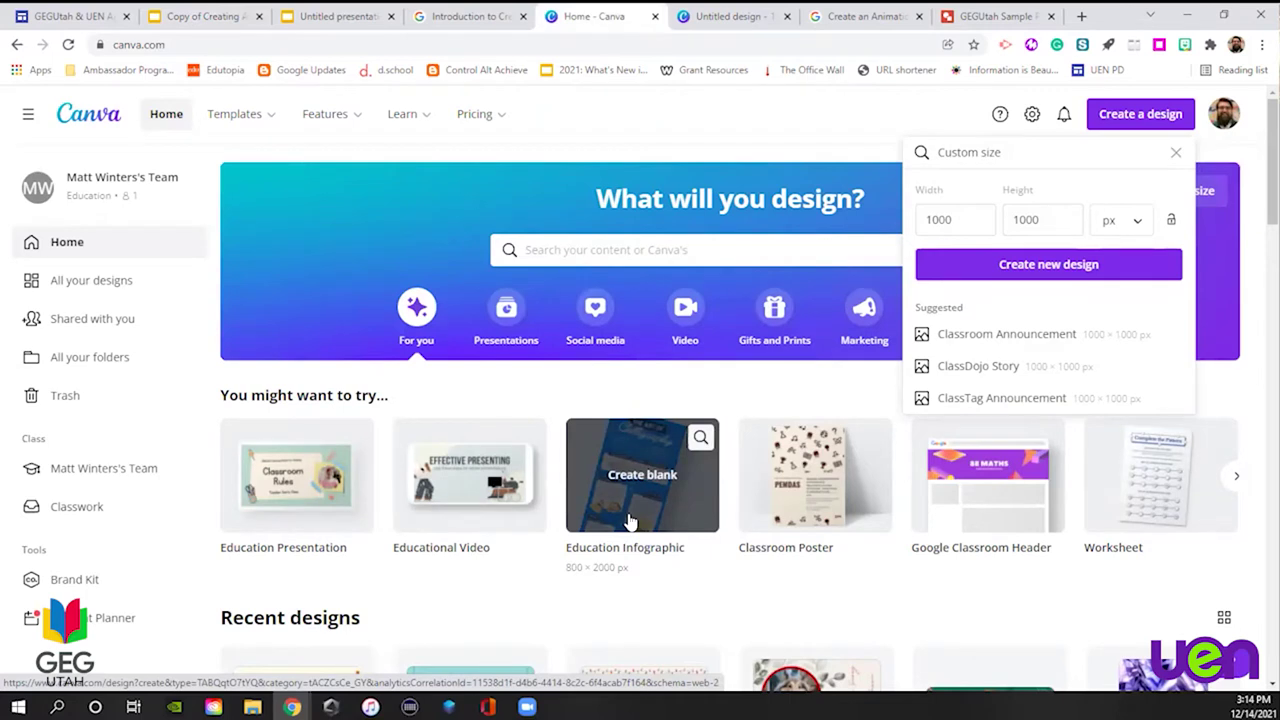
Check the custom size settings for a new design in Canva and switch to the open blank 1000 × 1000 px design
click(609, 127)
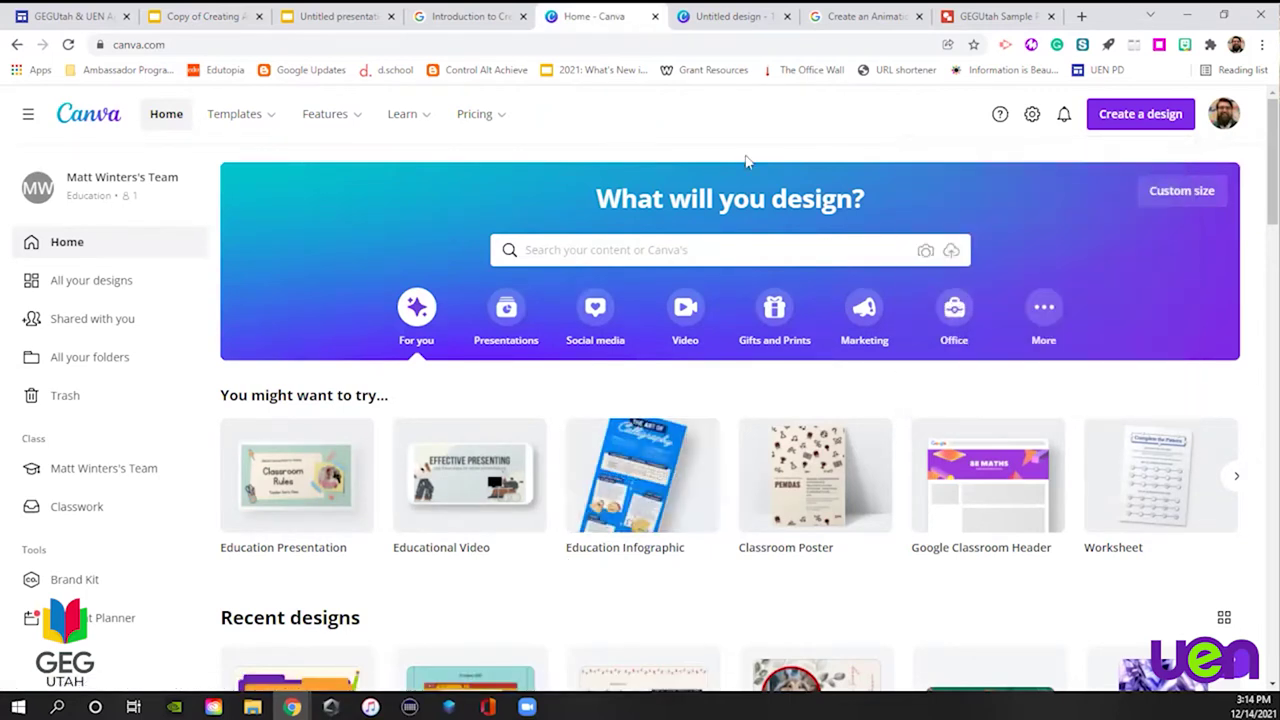
click(1149, 122)
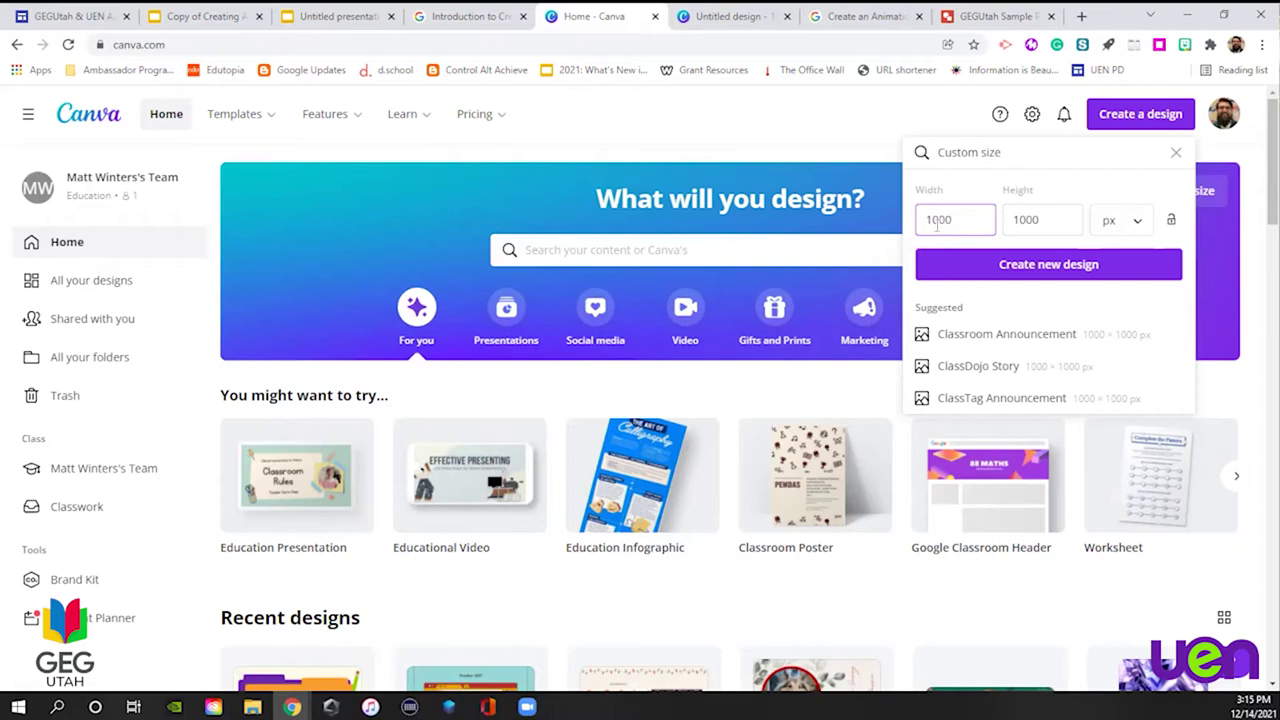
click(737, 20)
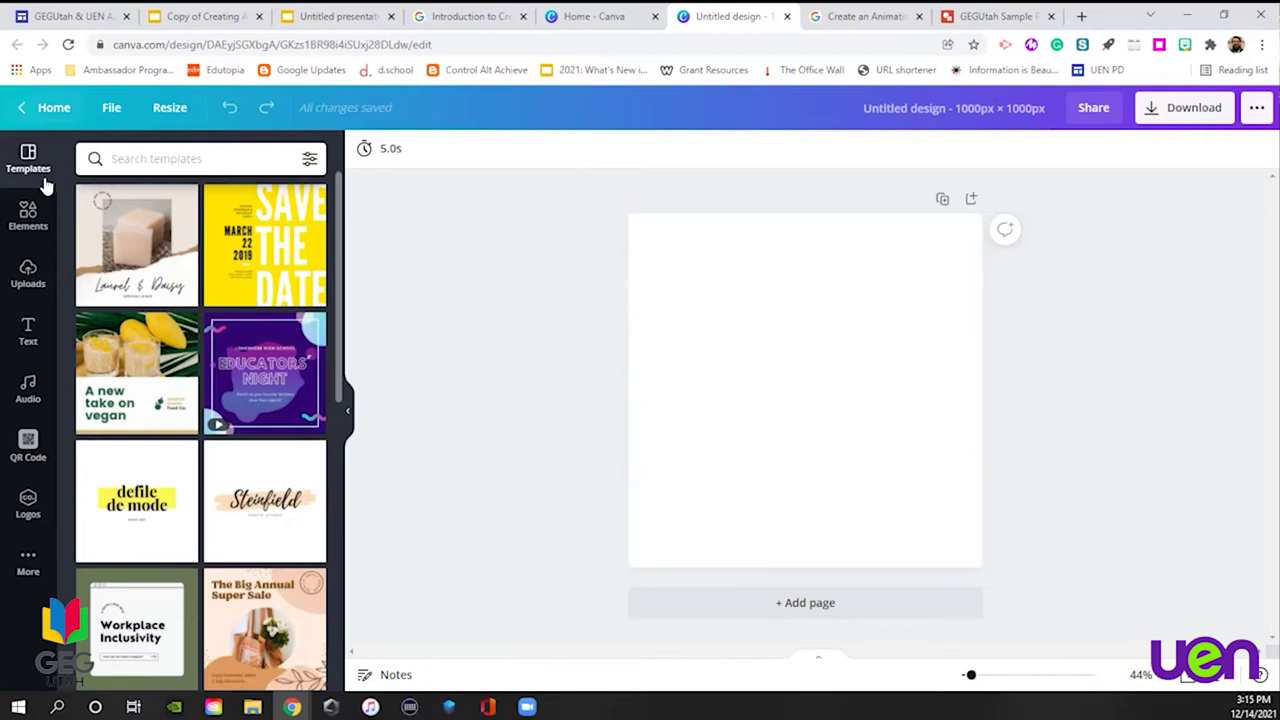
Search the Canva elements for "knight" and place the blond cartoon knight with the red-plumed helmet on the blank design
click(44, 220)
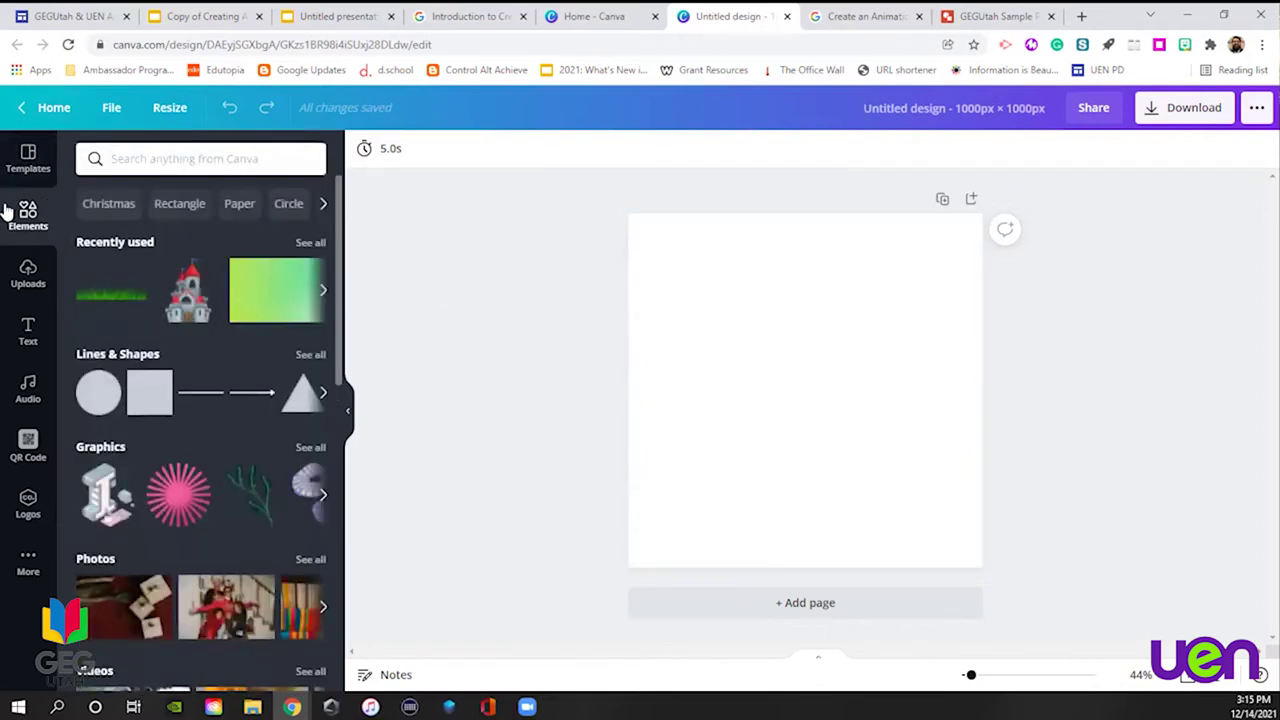
click(52, 172)
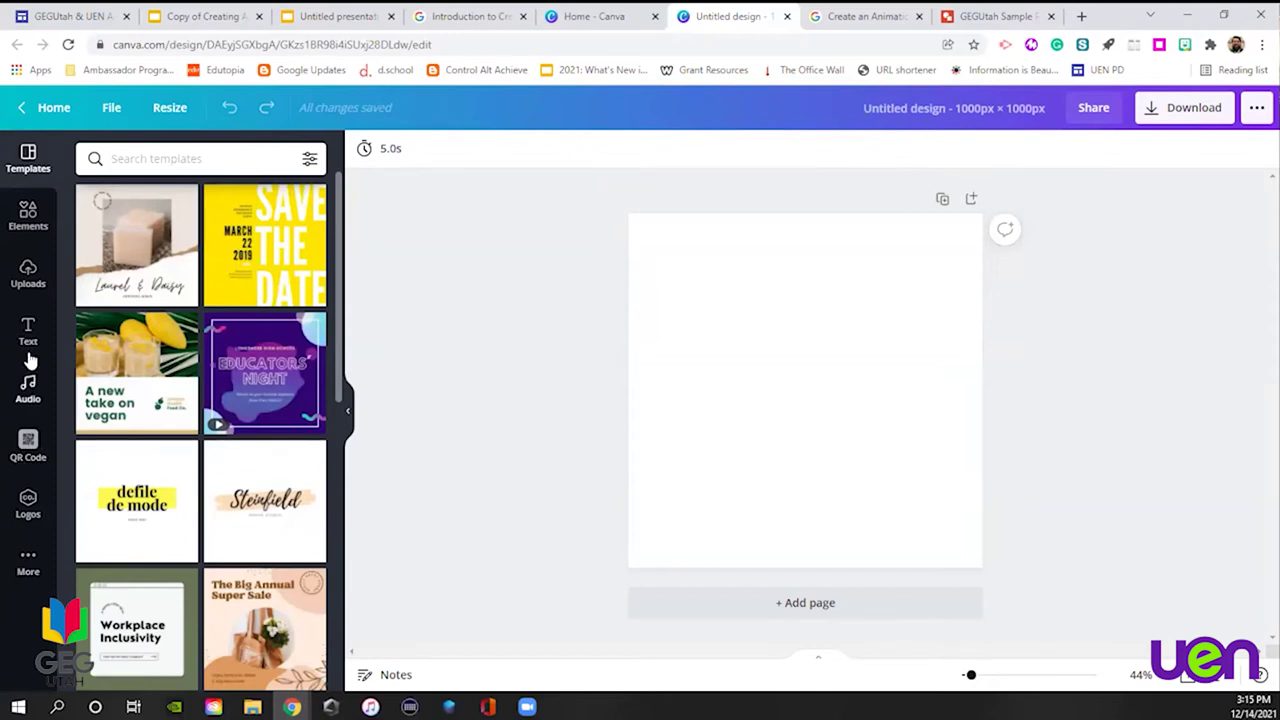
click(27, 212)
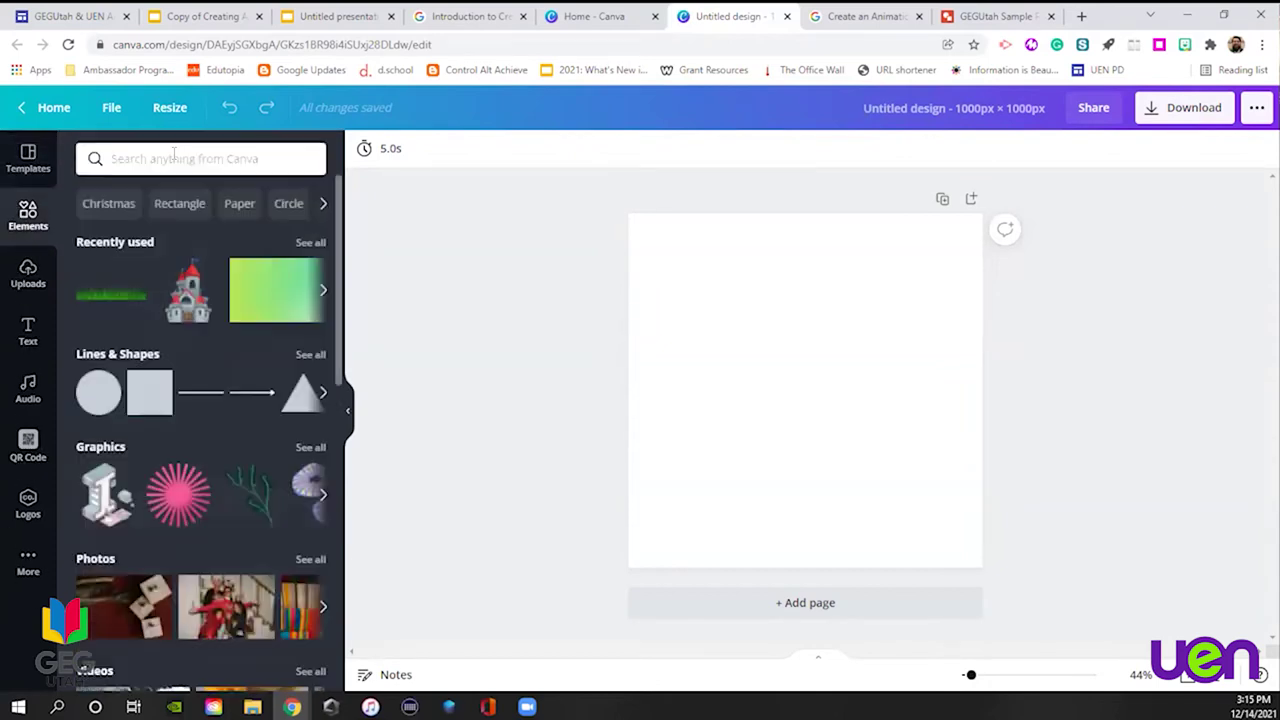
click(163, 160)
text(knight)
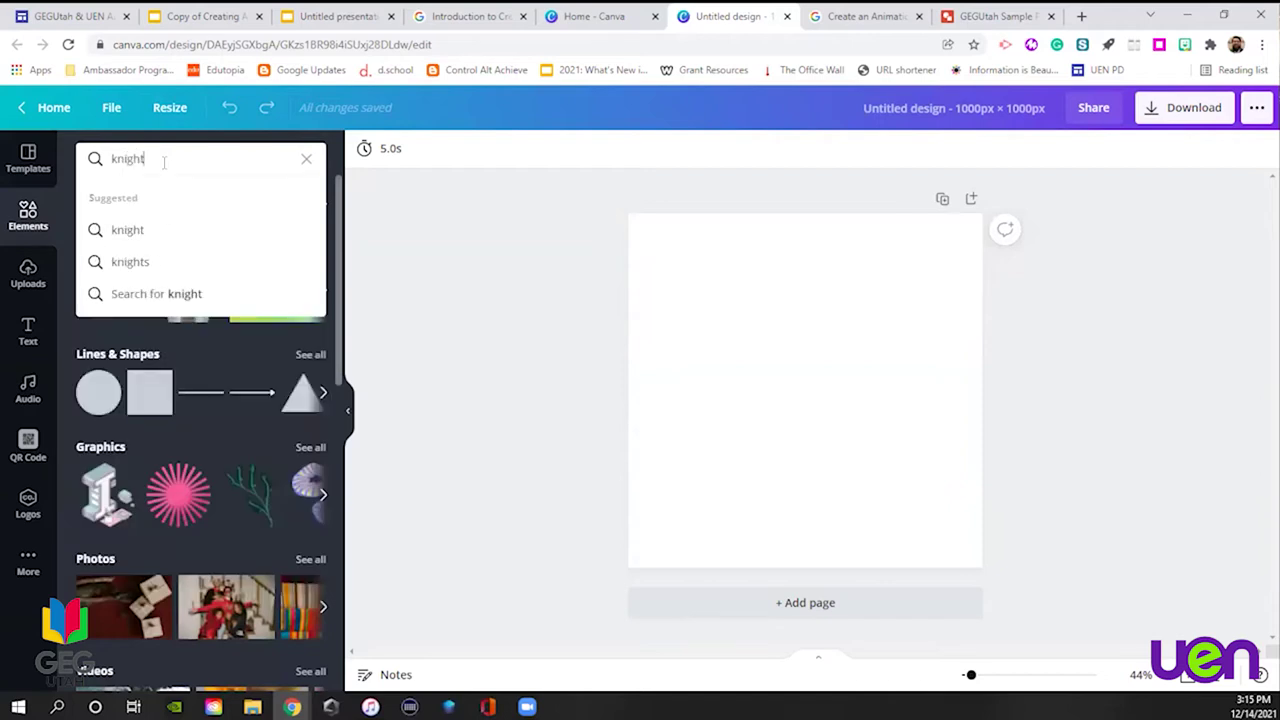
key(Return)
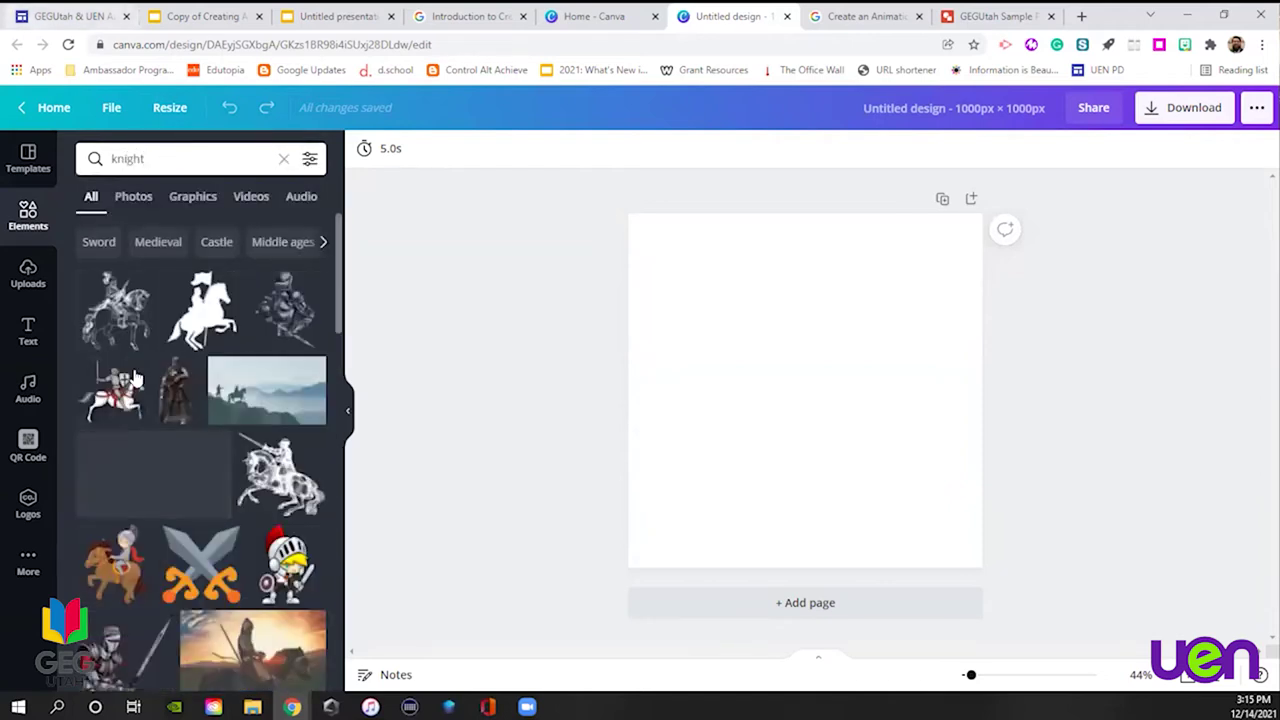
scroll(288, 390, down, 3)
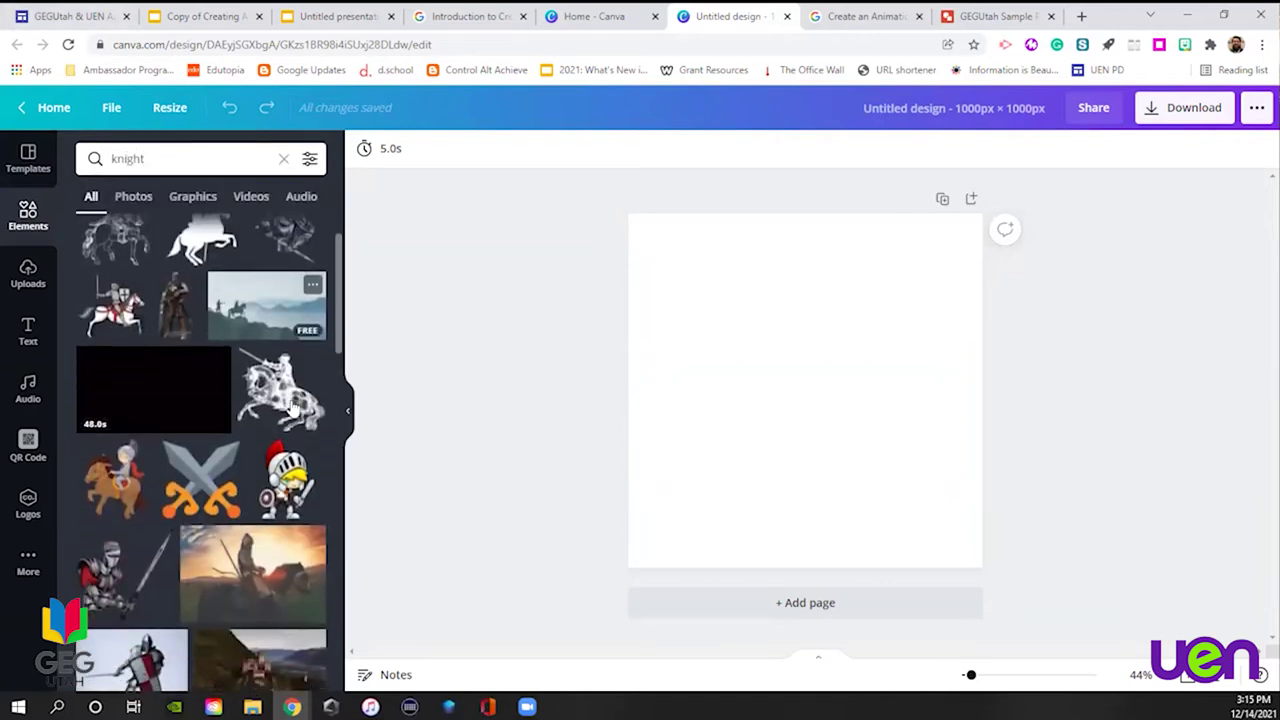
scroll(290, 408, down, 1)
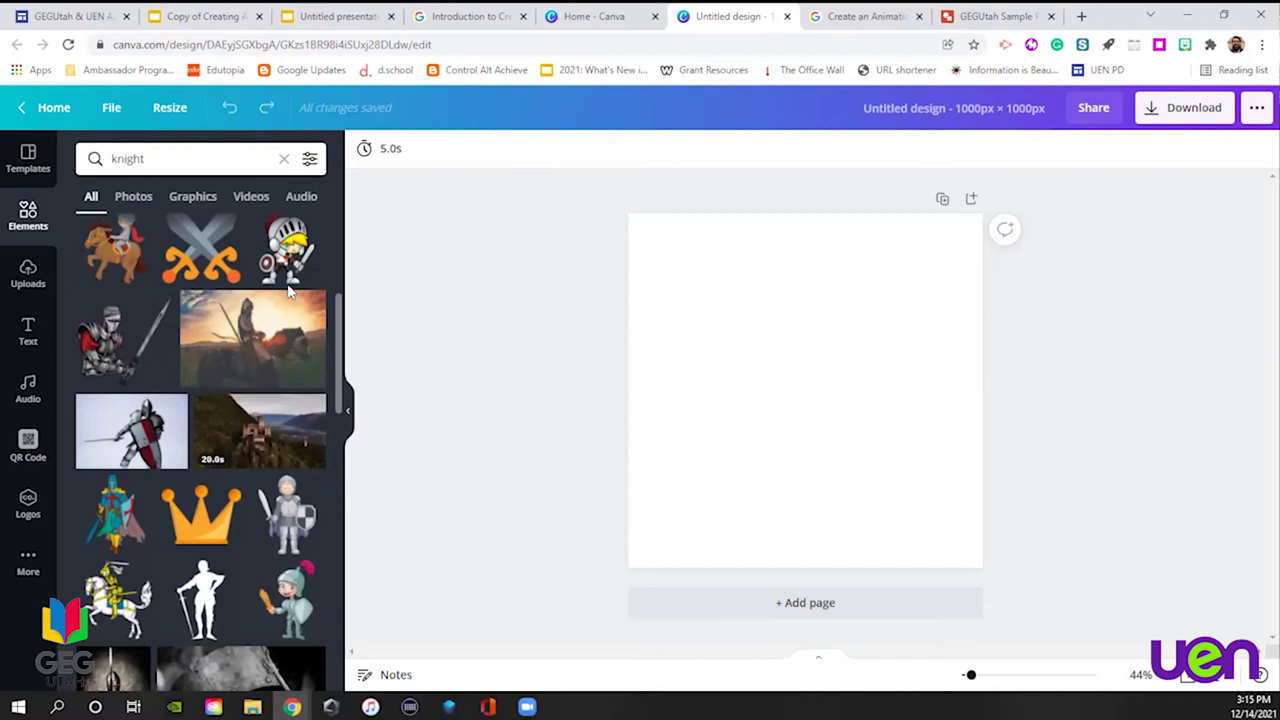
click(279, 244)
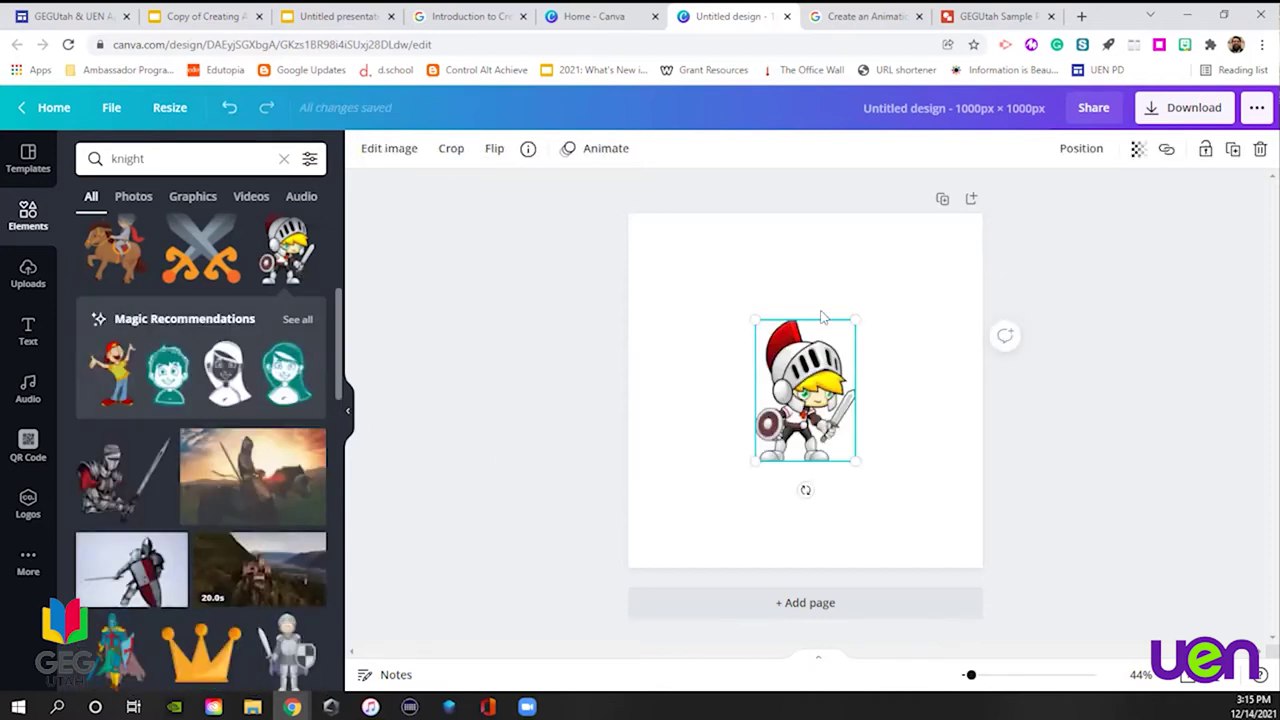
Browse all the Magic Recommendations for elements similar to the placed cartoon knight
click(300, 320)
scroll(210, 478, down, 2)
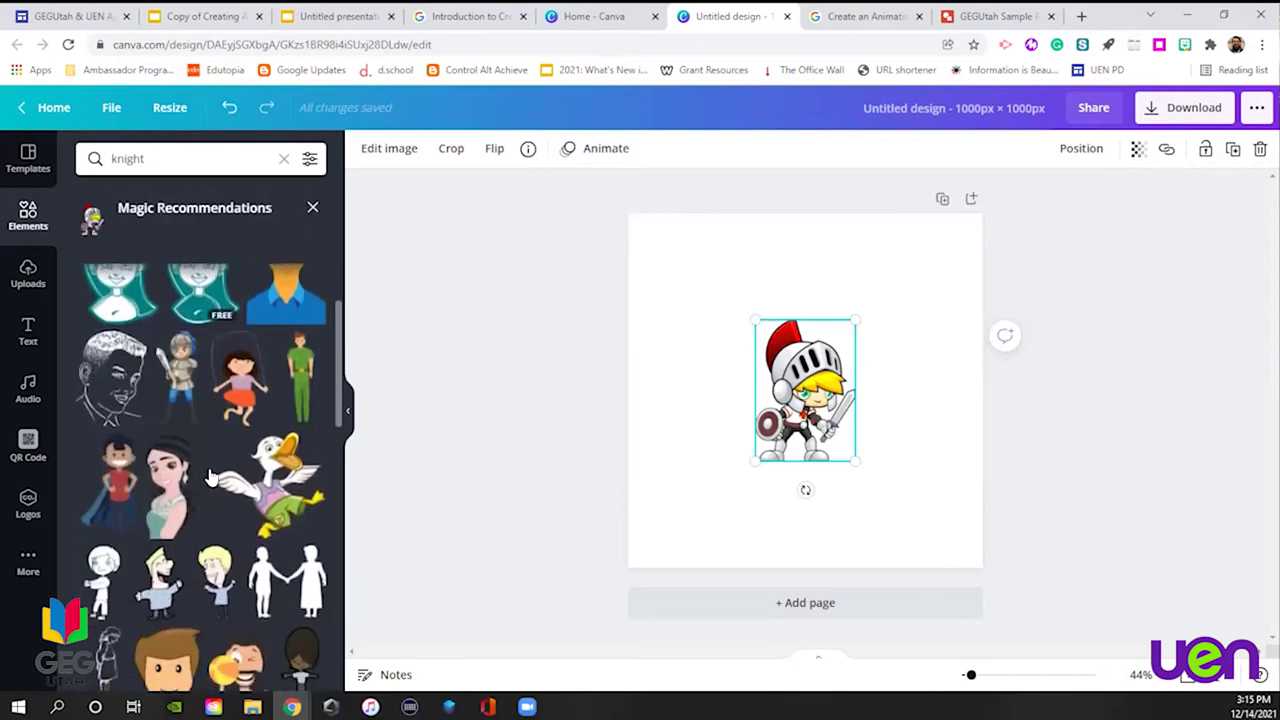
scroll(210, 478, down, 5)
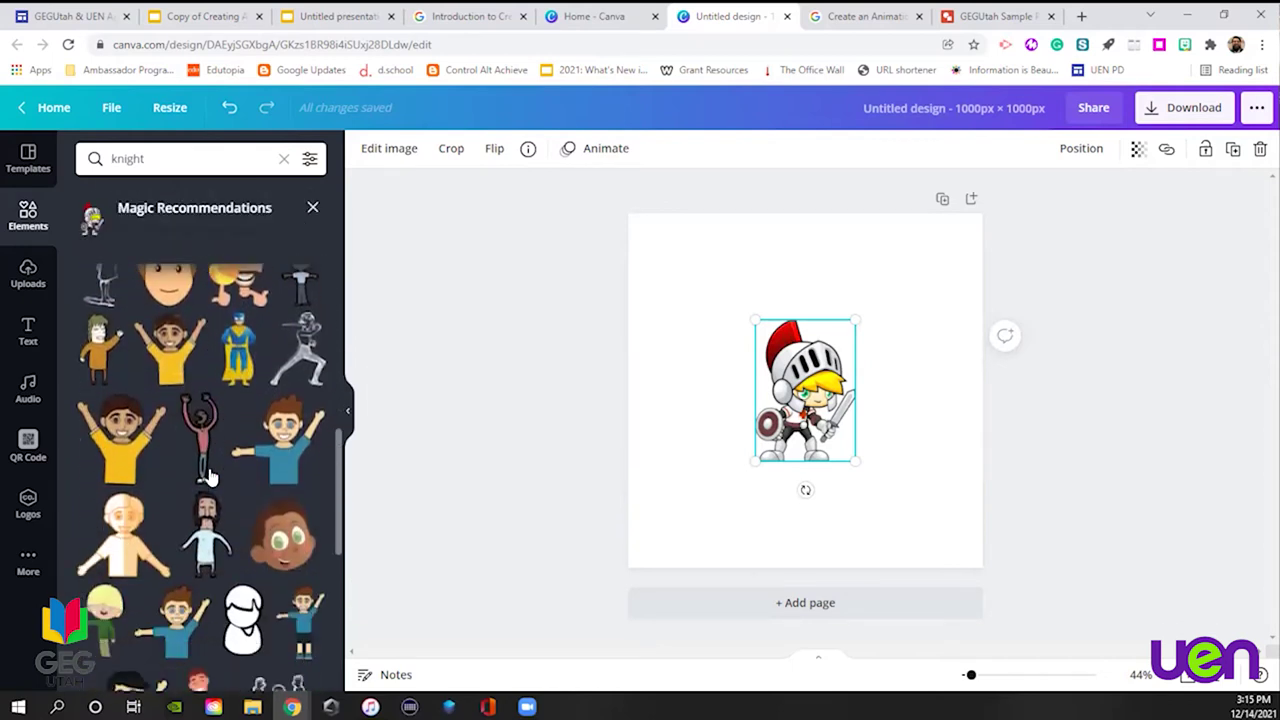
scroll(210, 478, down, 5)
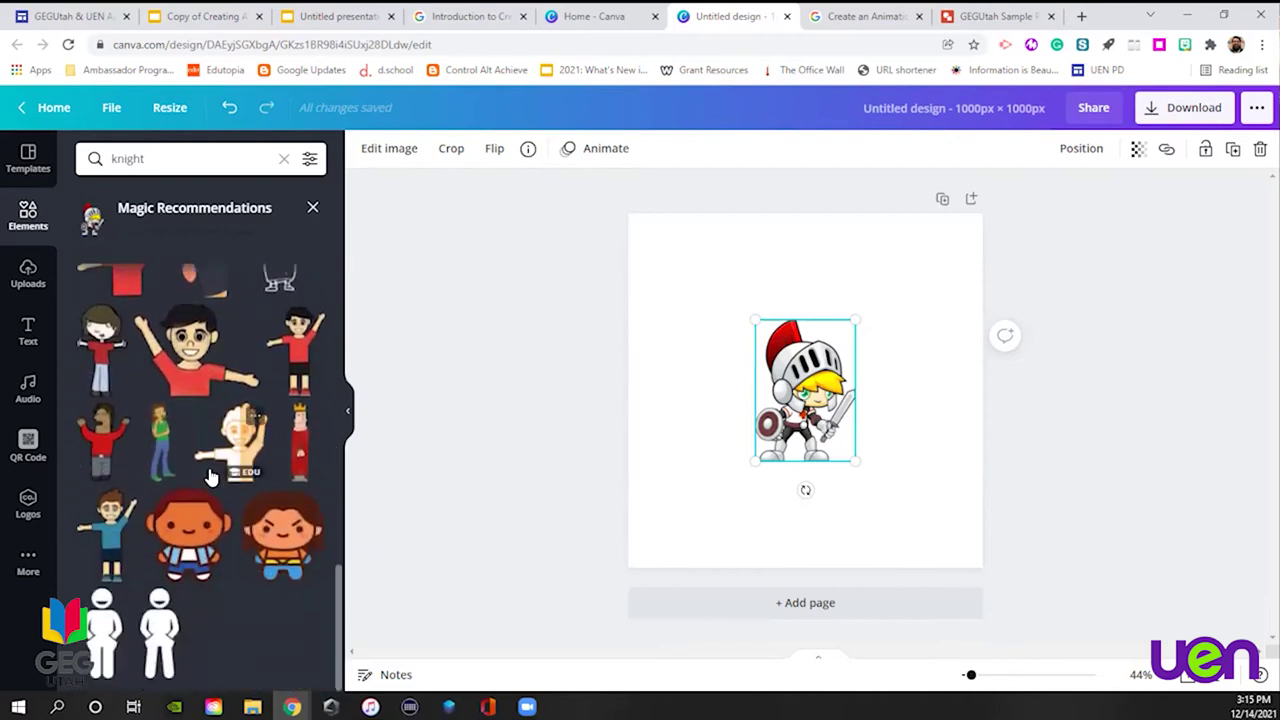
scroll(210, 478, up, 5)
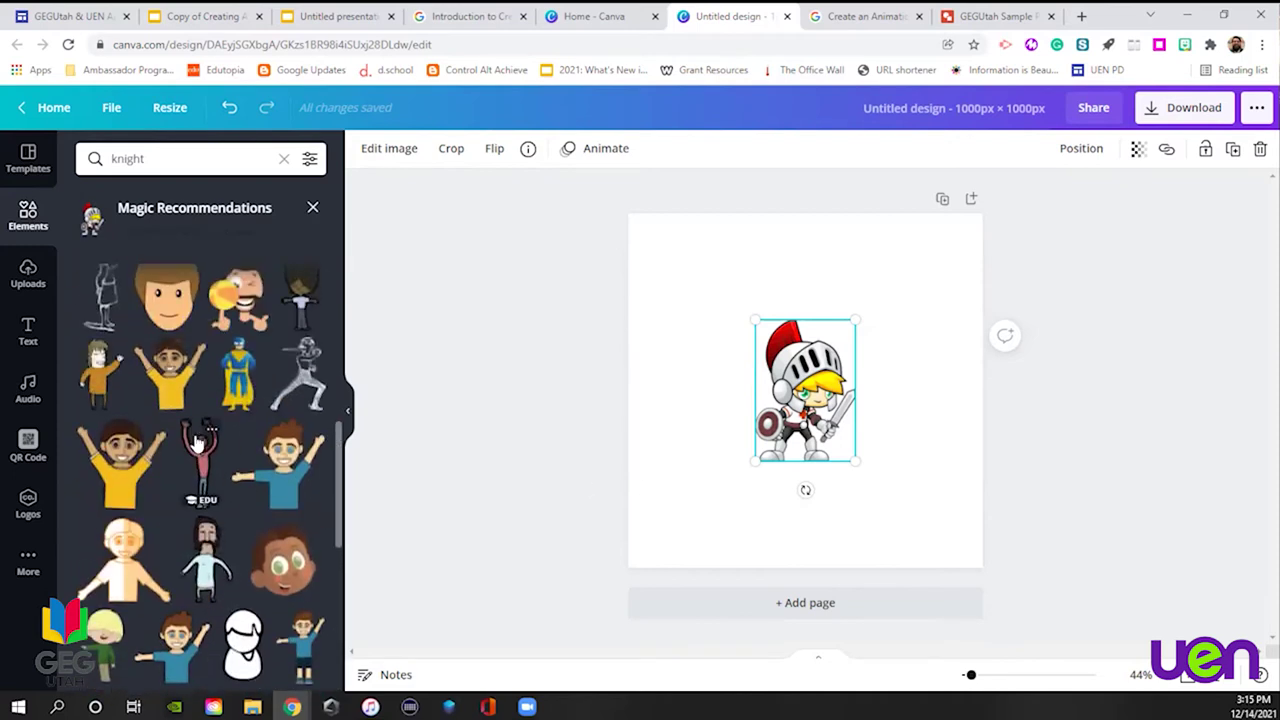
Leave the knight recommendations and search the Canva elements for "cat"
scroll(200, 445, up, 5)
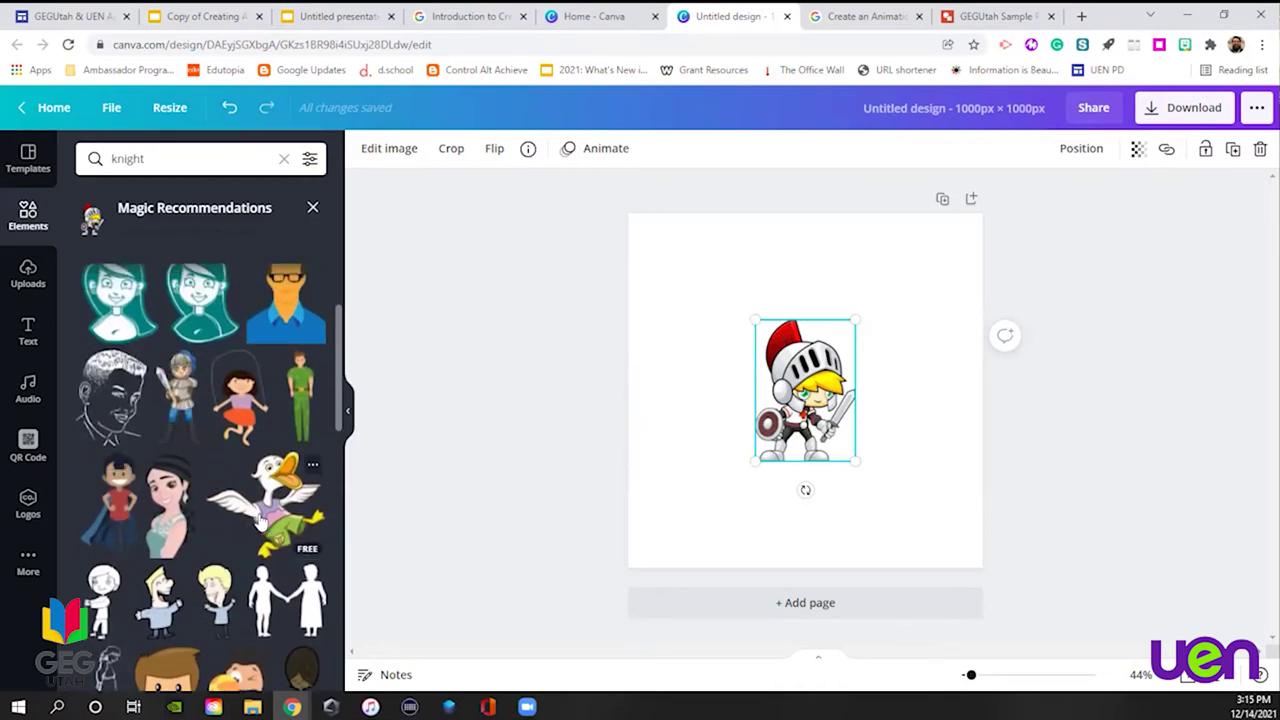
scroll(260, 518, up, 3)
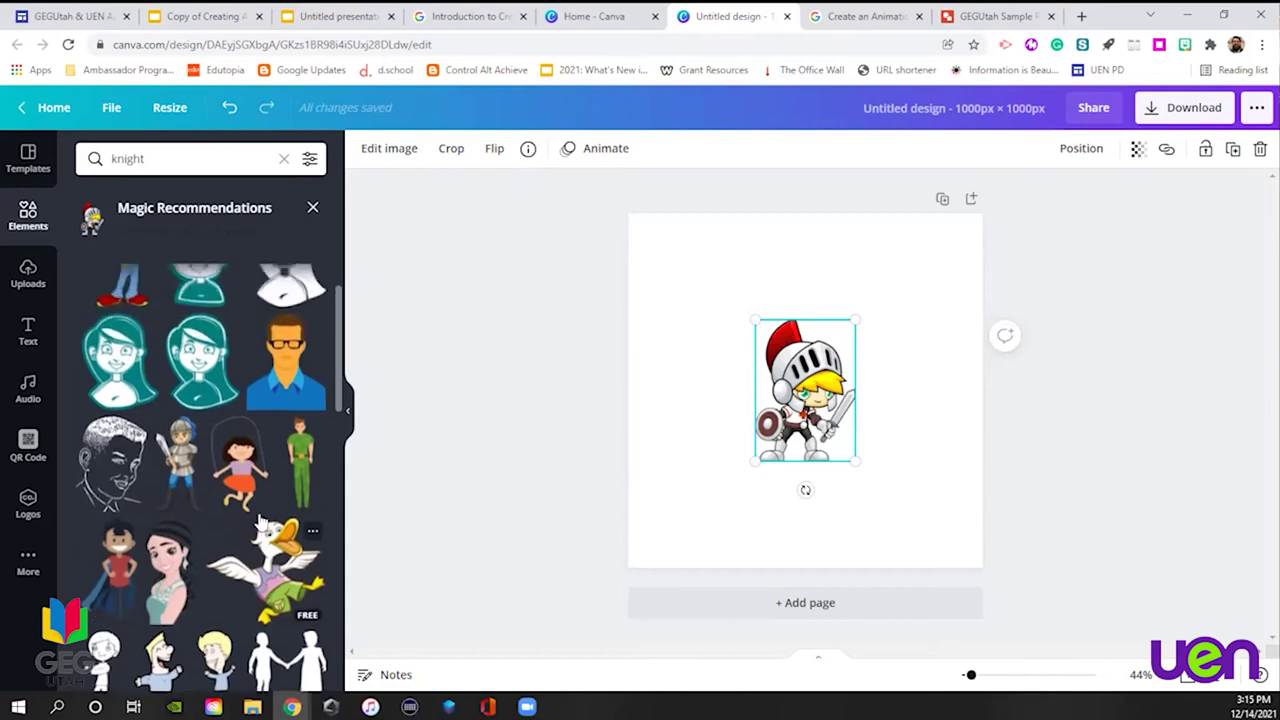
click(284, 161)
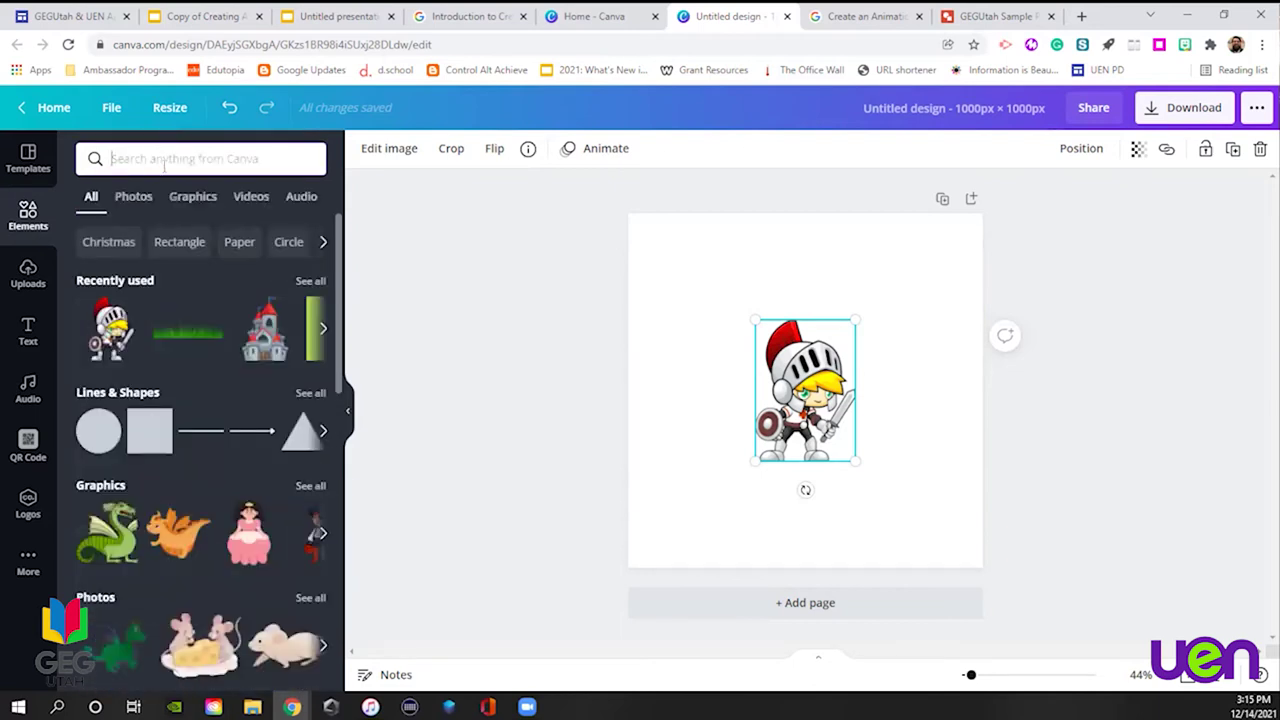
click(164, 160)
text(cat)
key(Return)
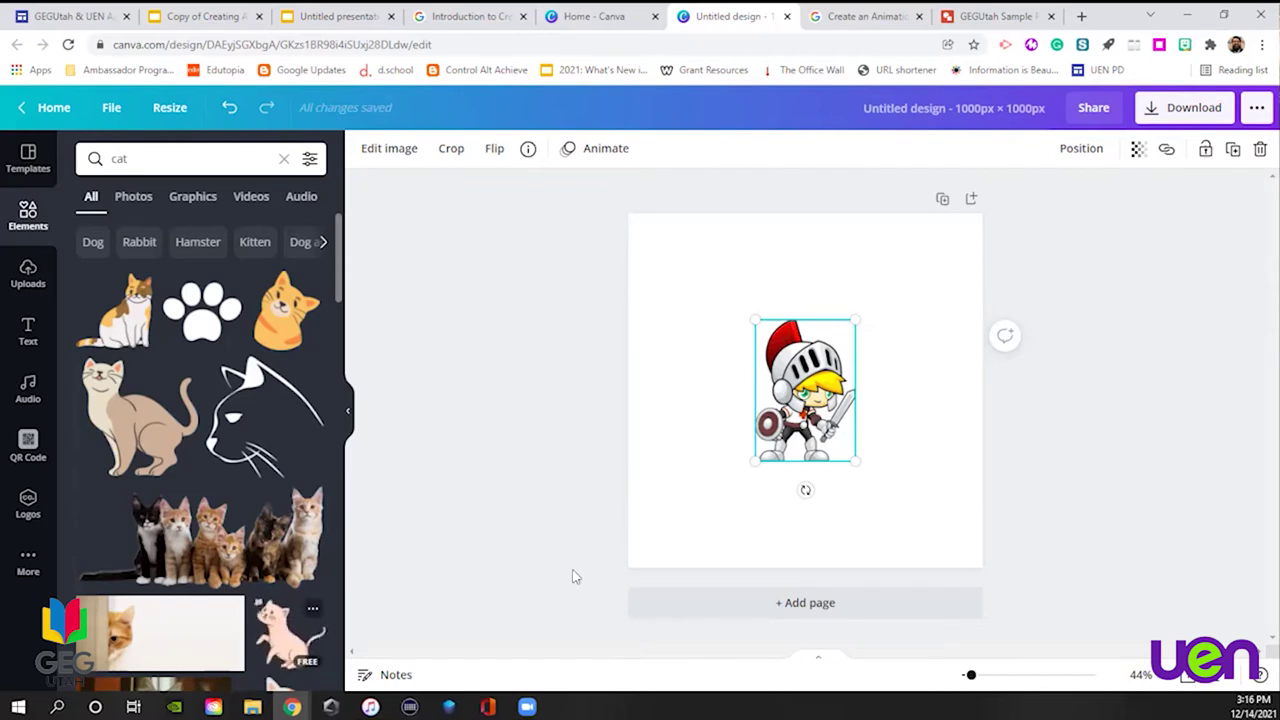
Enlarge the cartoon knight to the full height of the 1000 × 1000 px page and centre it
drag(757, 320, 680, 214)
drag(861, 468, 931, 567)
click(1073, 478)
click(822, 340)
drag(822, 340, 903, 378)
click(1147, 600)
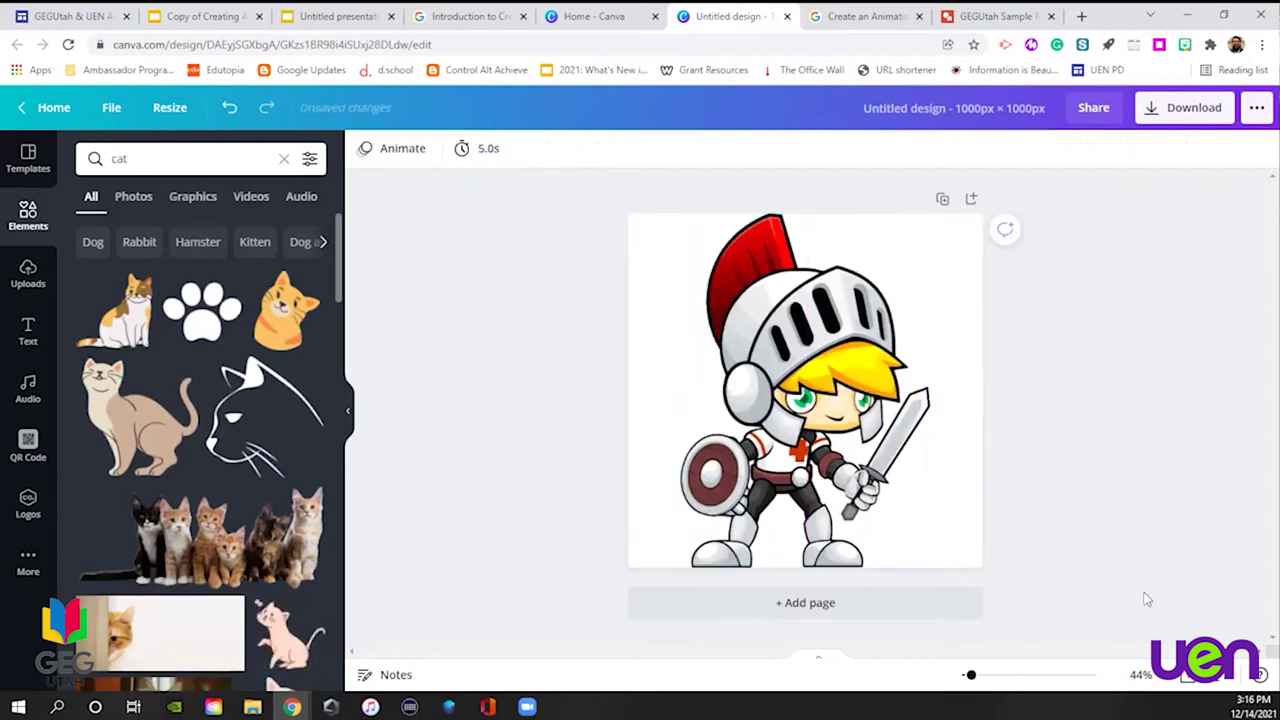
Add a second blank page to the design and search the elements for "dog"
click(793, 604)
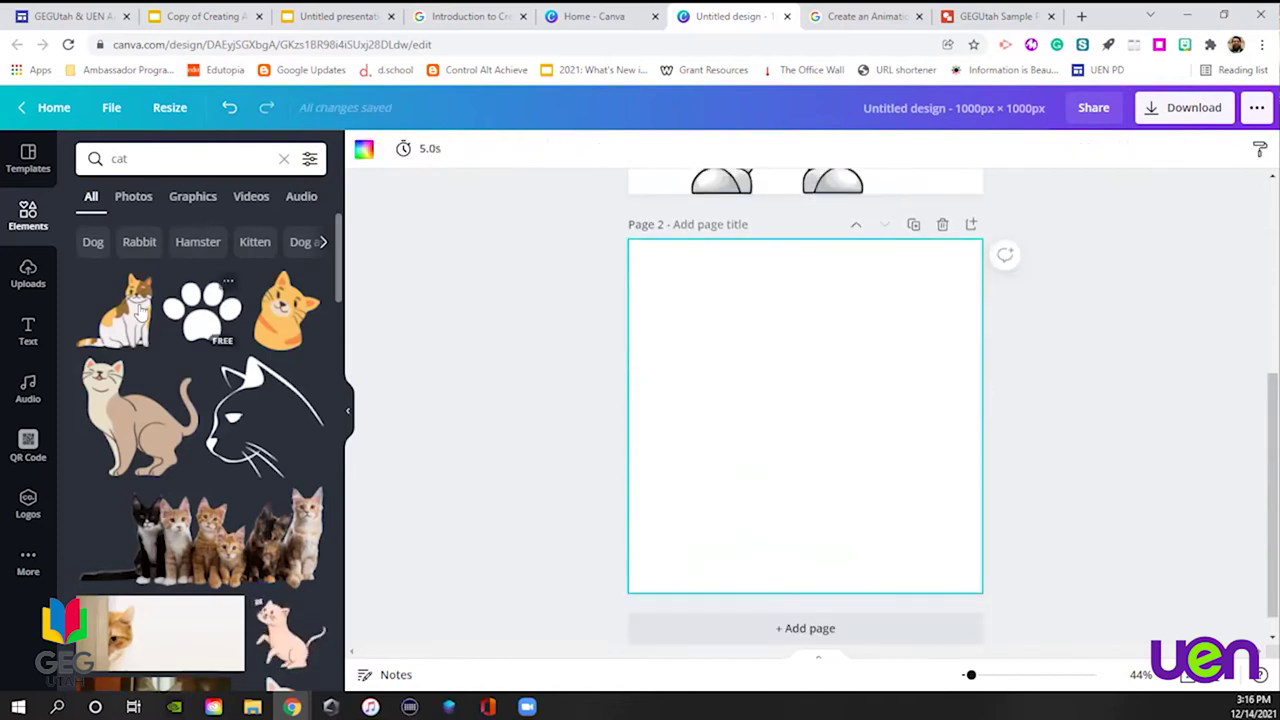
scroll(198, 444, down, 1)
scroll(198, 444, down, 3)
double_click(167, 150)
text(dog)
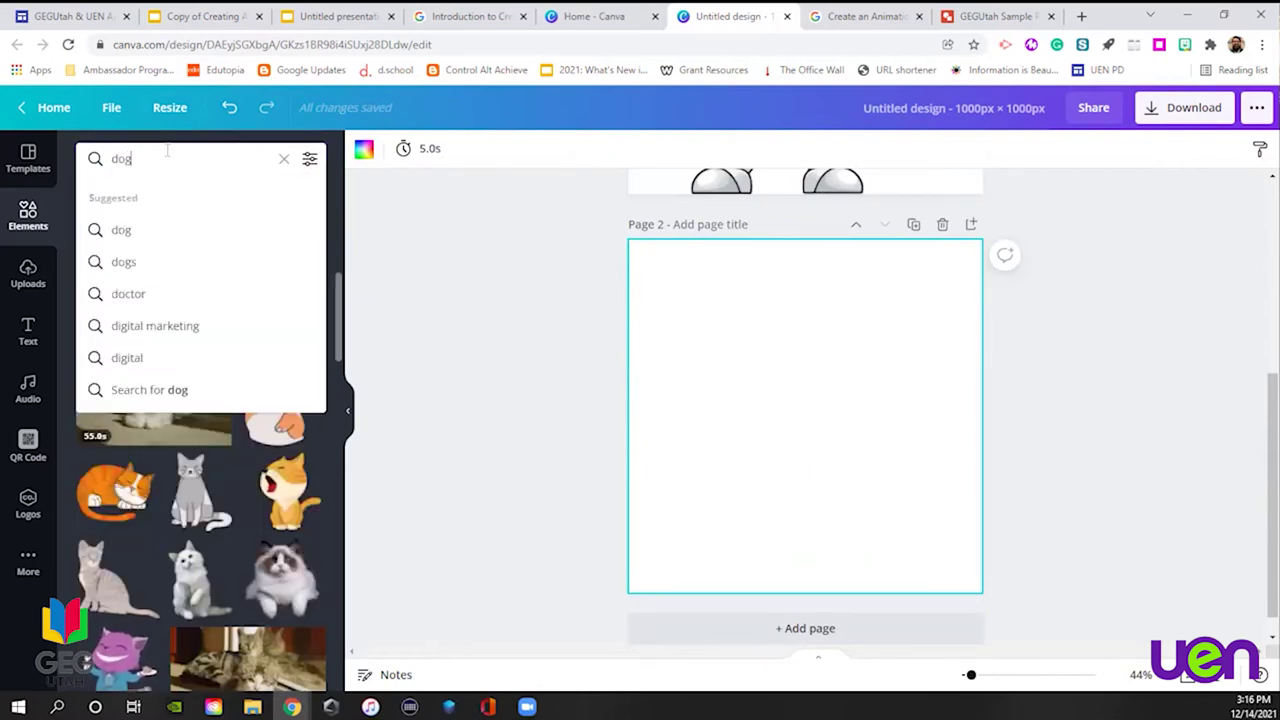
key(Return)
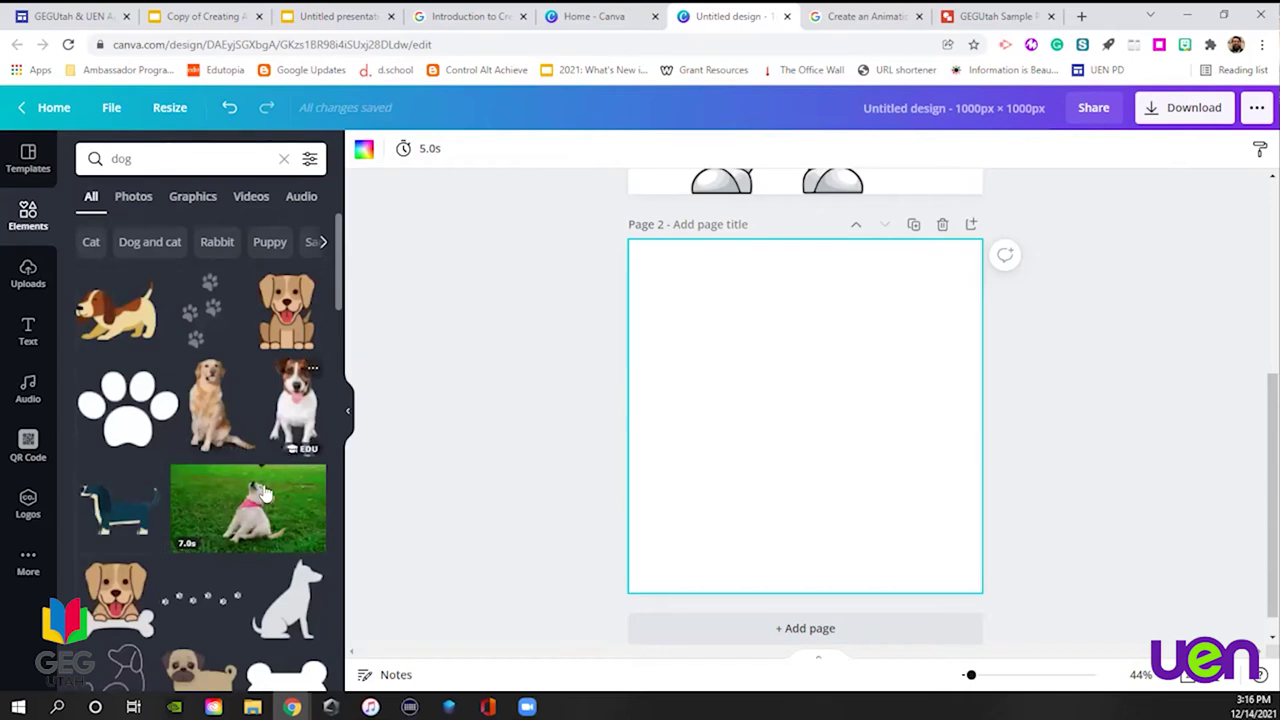
Place the crouching brown-and-cream cartoon dog on page 2, enlarge it to the page width and rest it on the lower edge
scroll(283, 460, down, 3)
scroll(265, 492, down, 2)
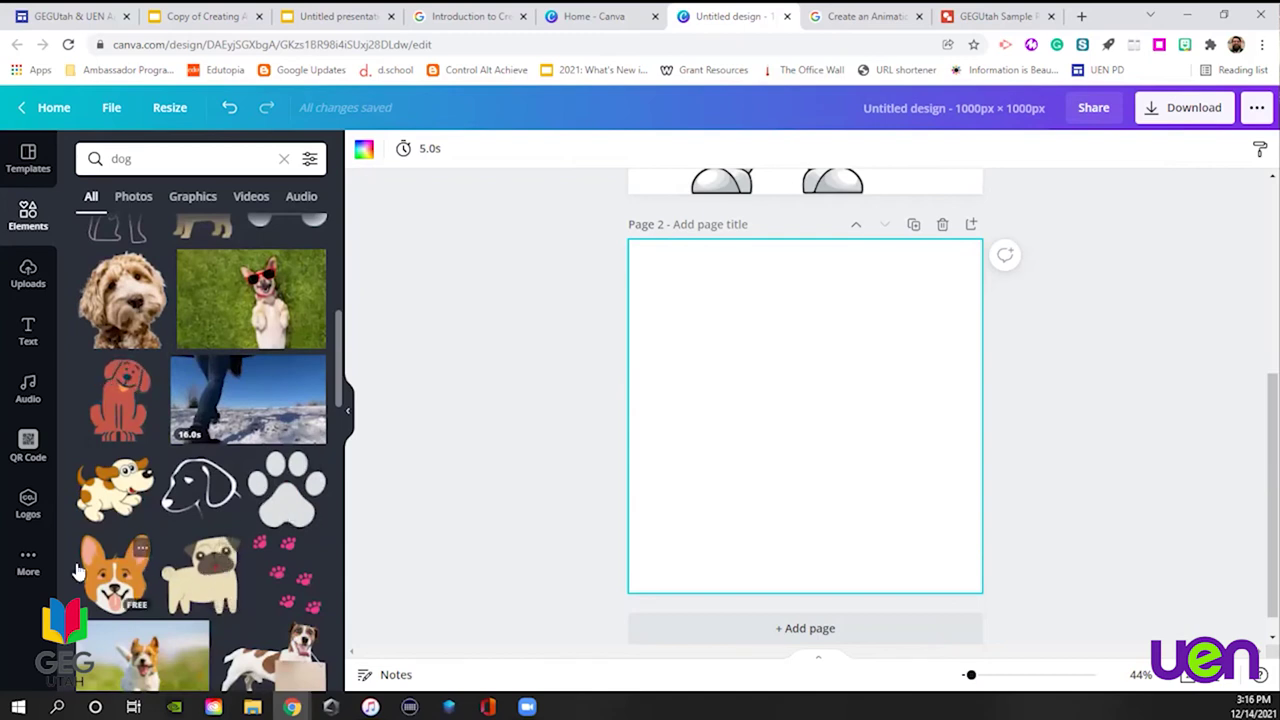
scroll(157, 460, up, 5)
click(115, 312)
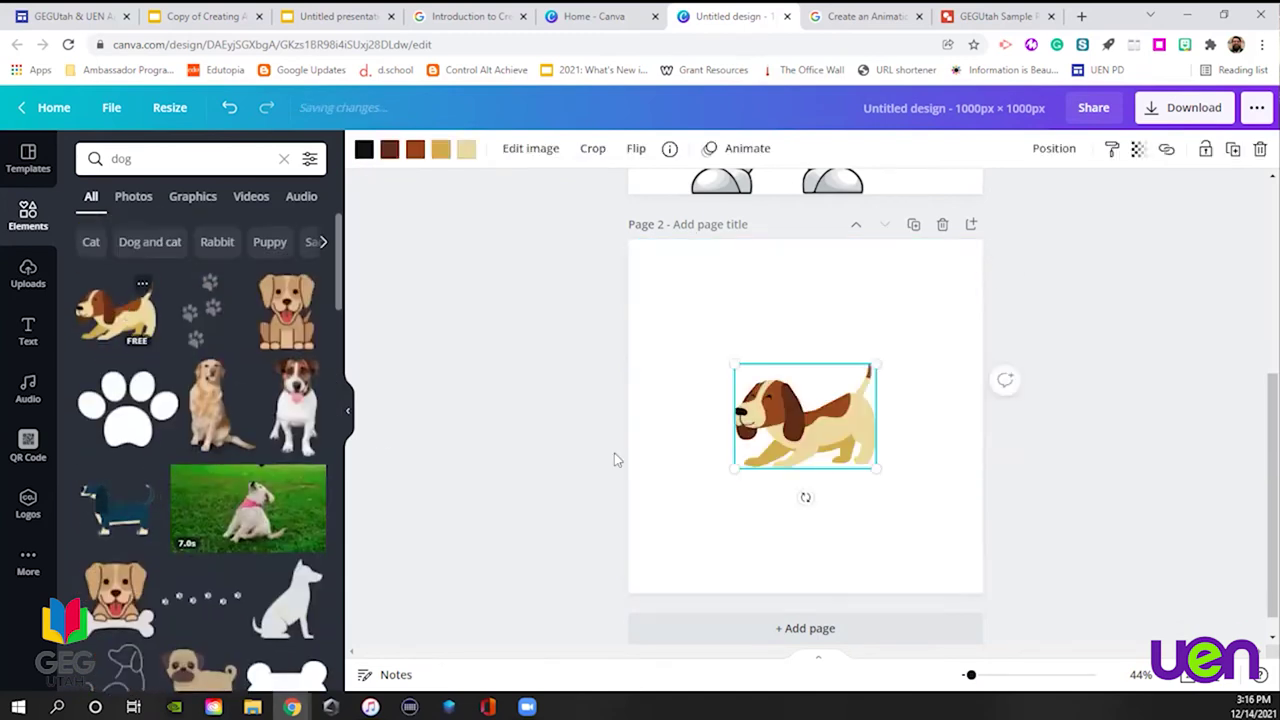
drag(731, 370, 627, 286)
drag(869, 470, 966, 578)
drag(868, 446, 868, 492)
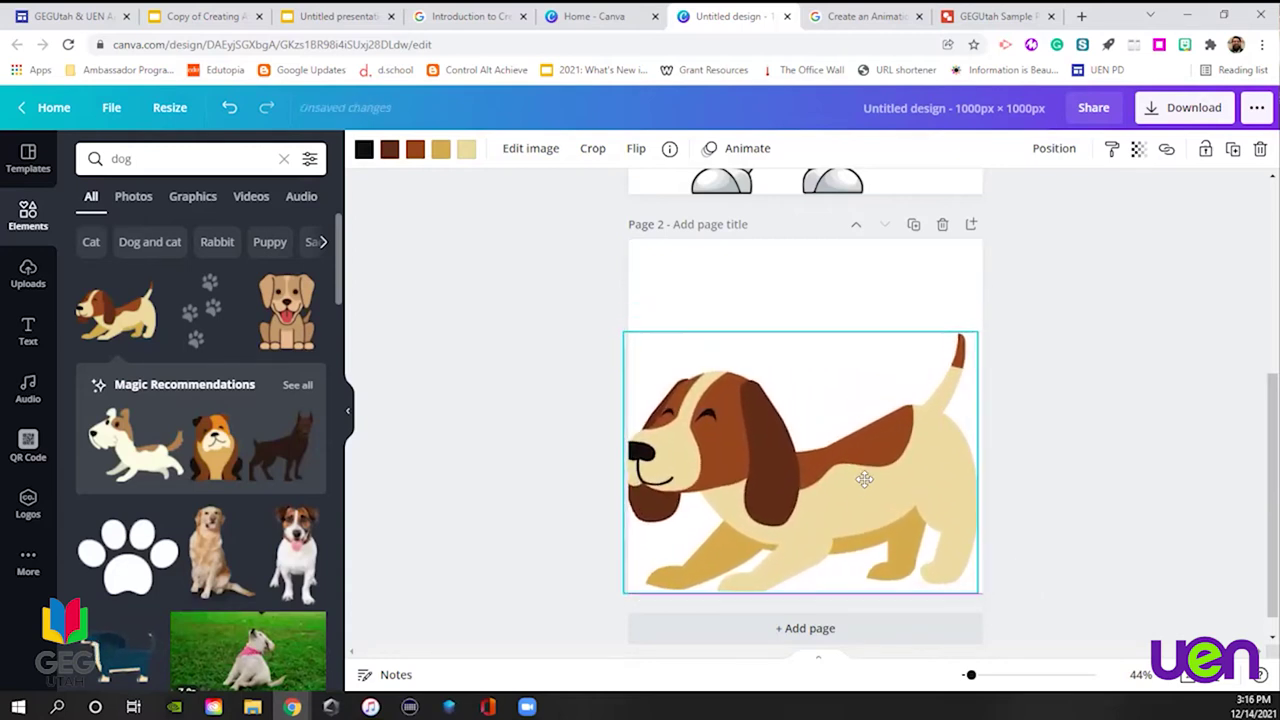
click(1045, 450)
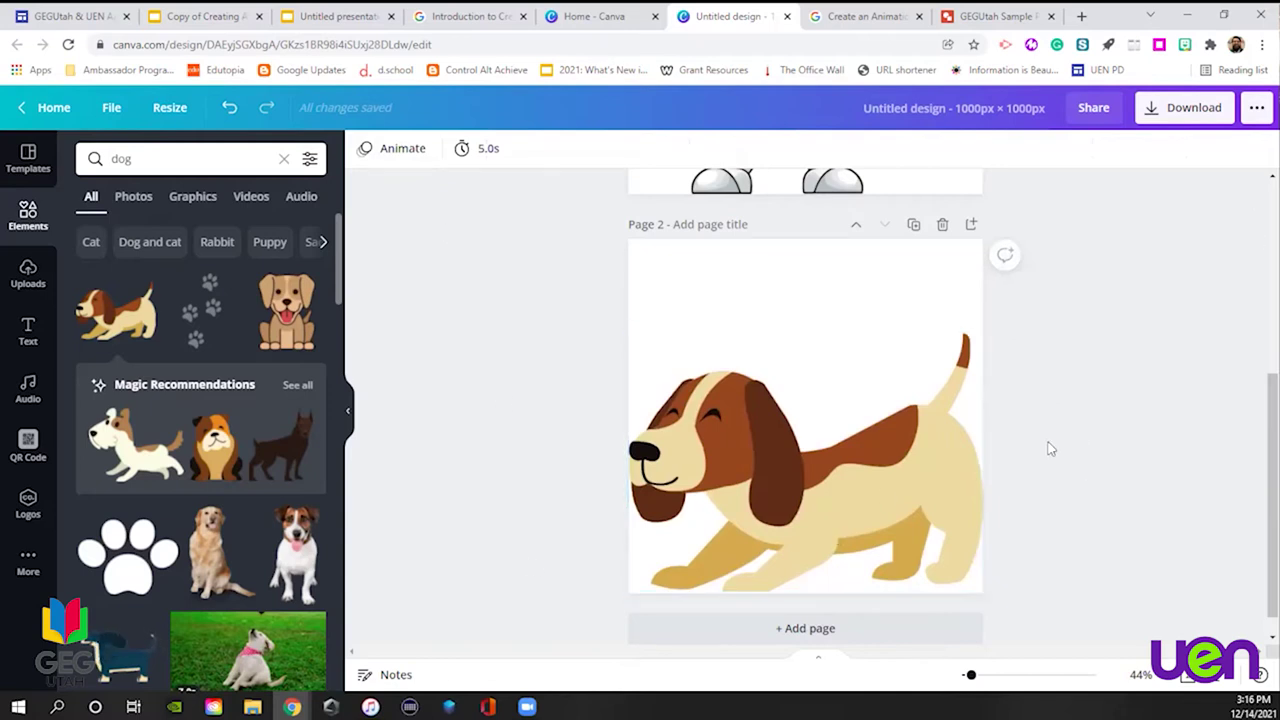
Set the design's download options to PNG with a transparent background
scroll(1000, 420, up, 4)
scroll(860, 380, down, 4)
scroll(854, 374, up, 4)
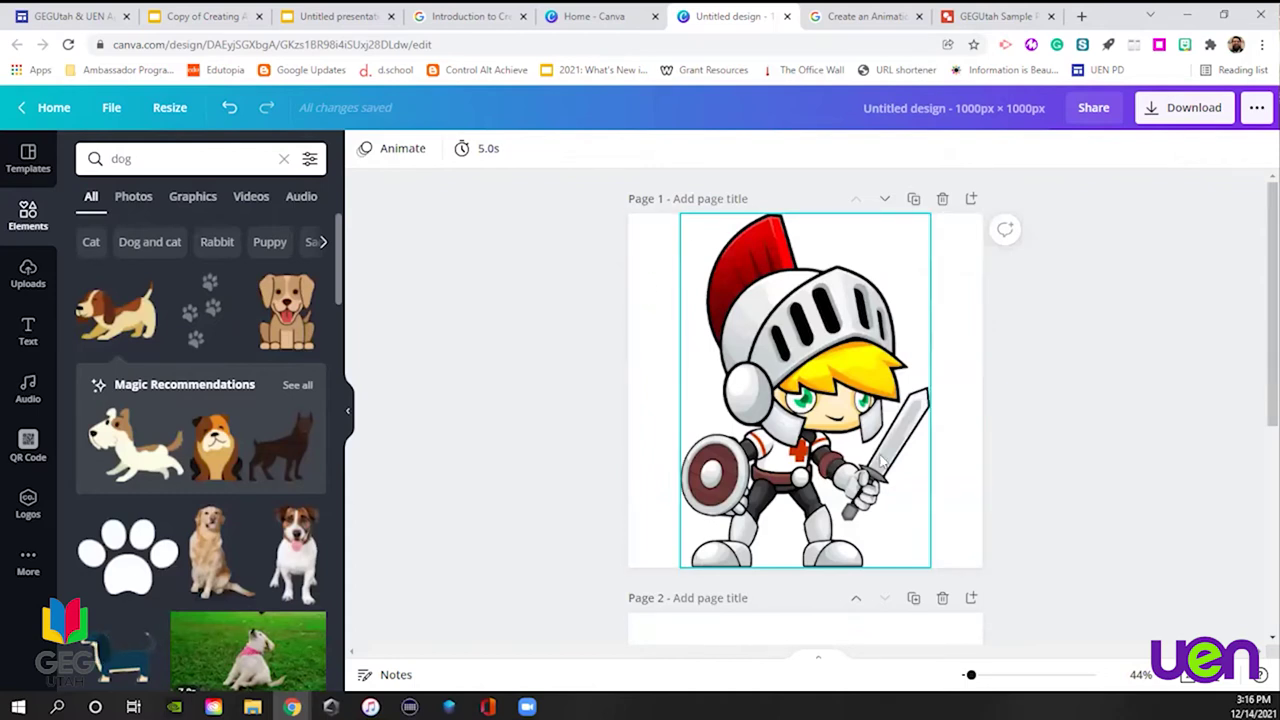
click(1192, 112)
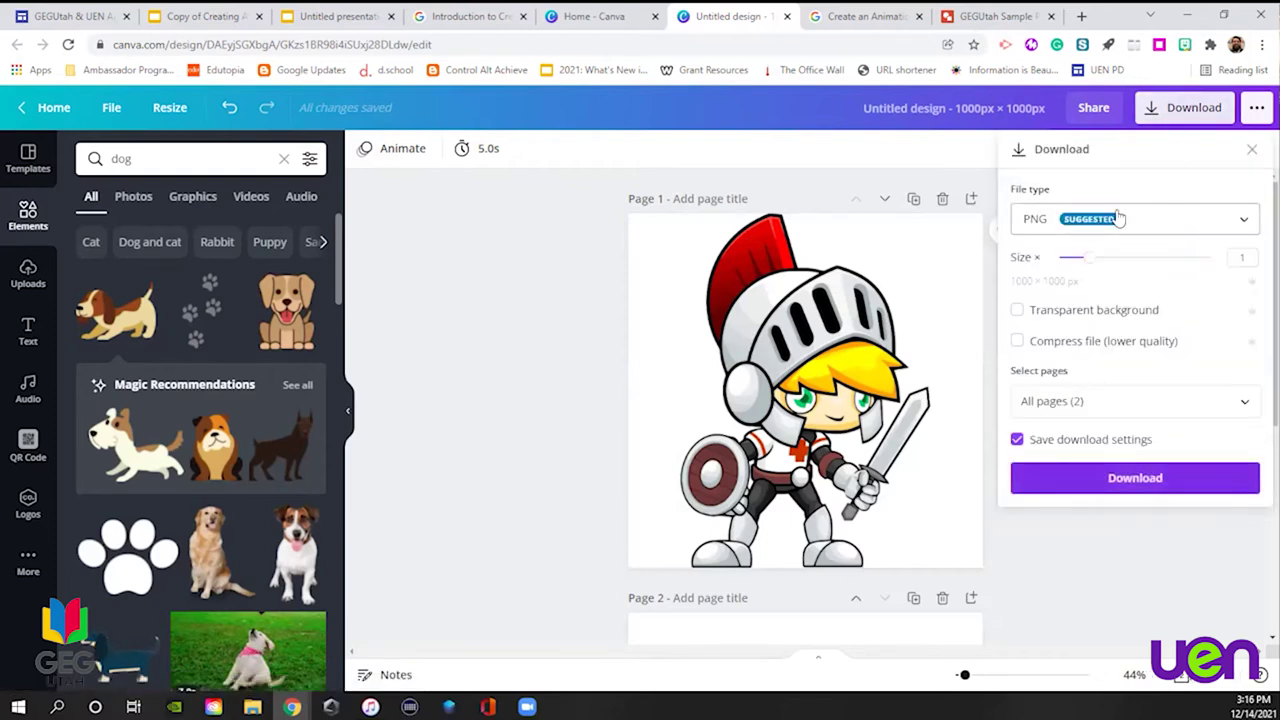
click(1052, 222)
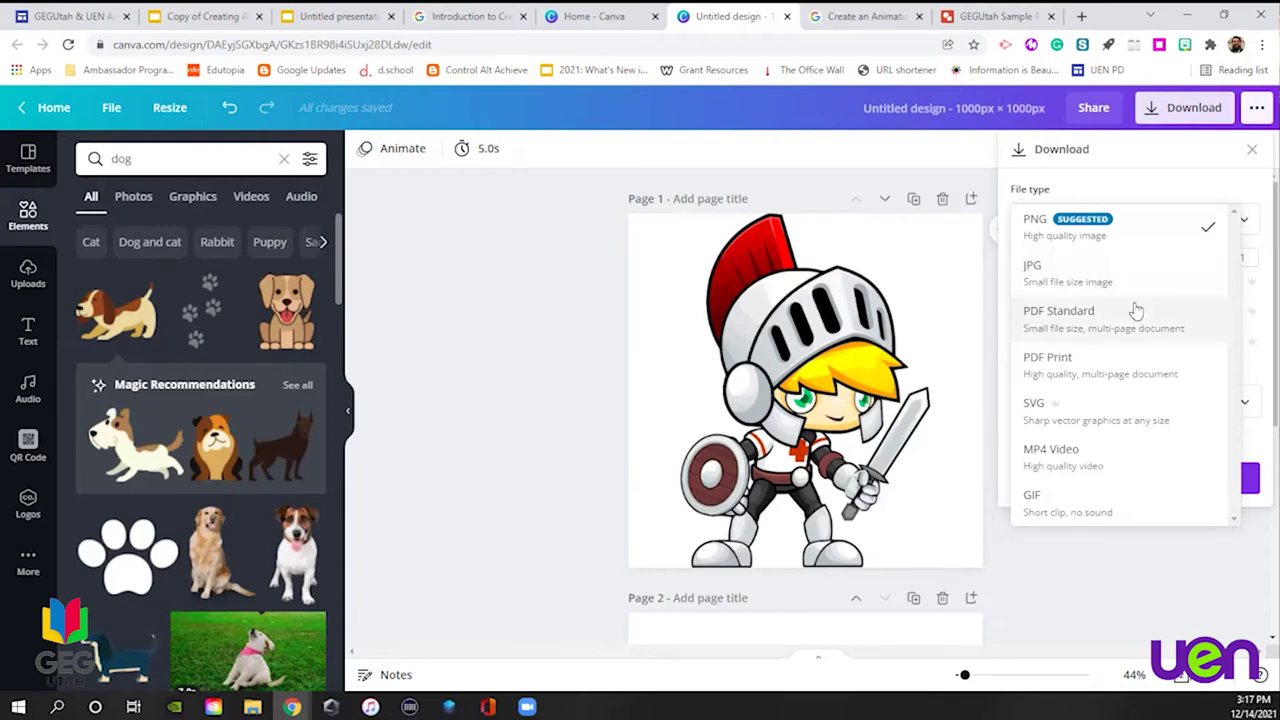
click(1119, 191)
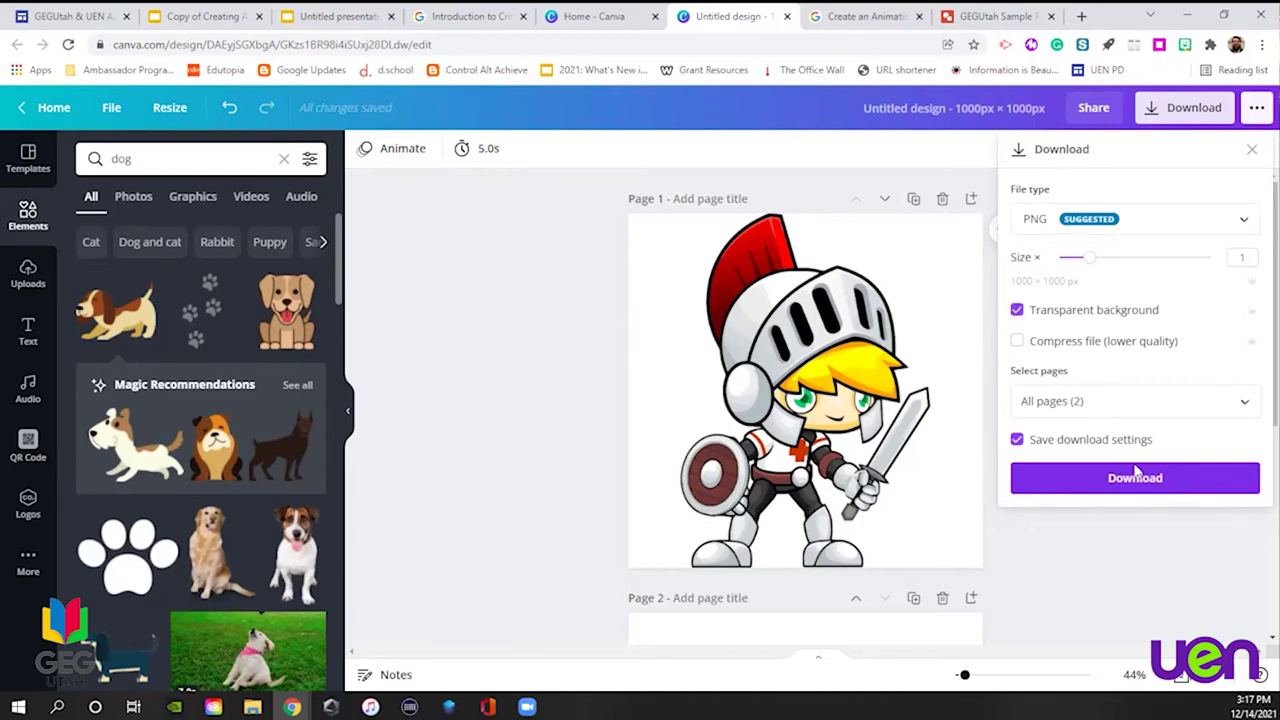
Limit the download to page 1 and download the knight image
click(1109, 400)
click(1094, 455)
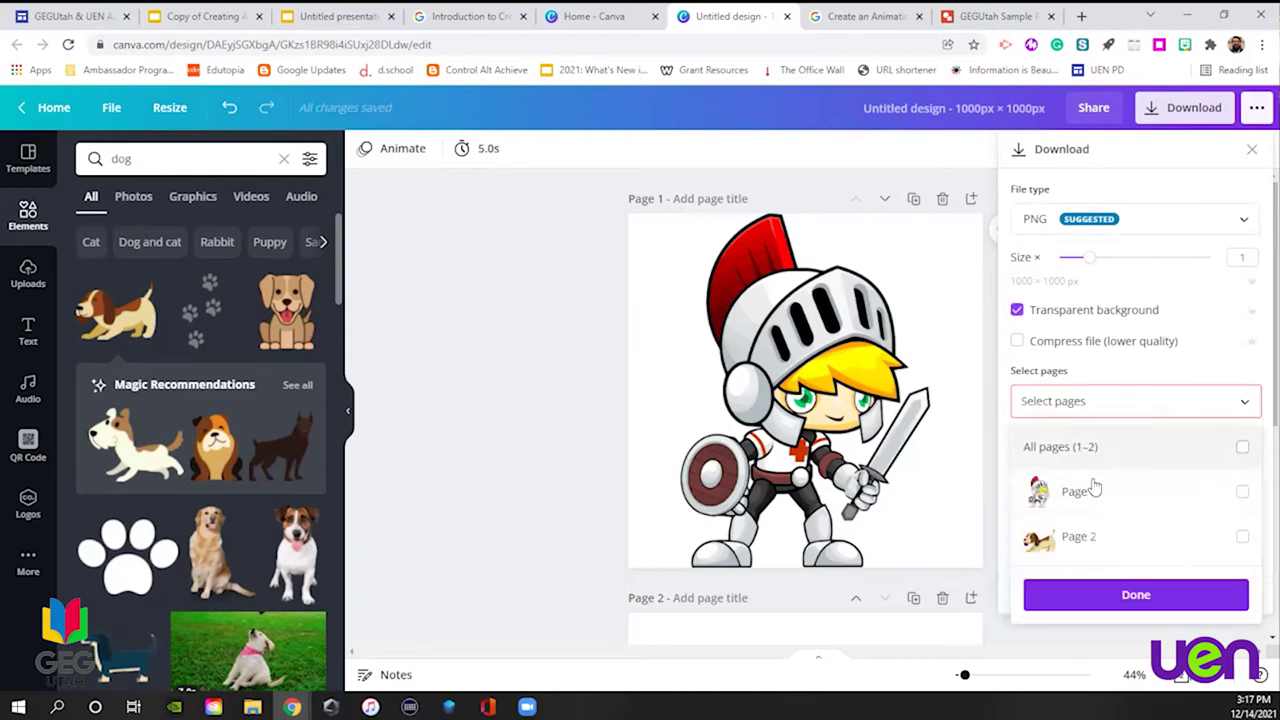
click(1090, 490)
click(1141, 598)
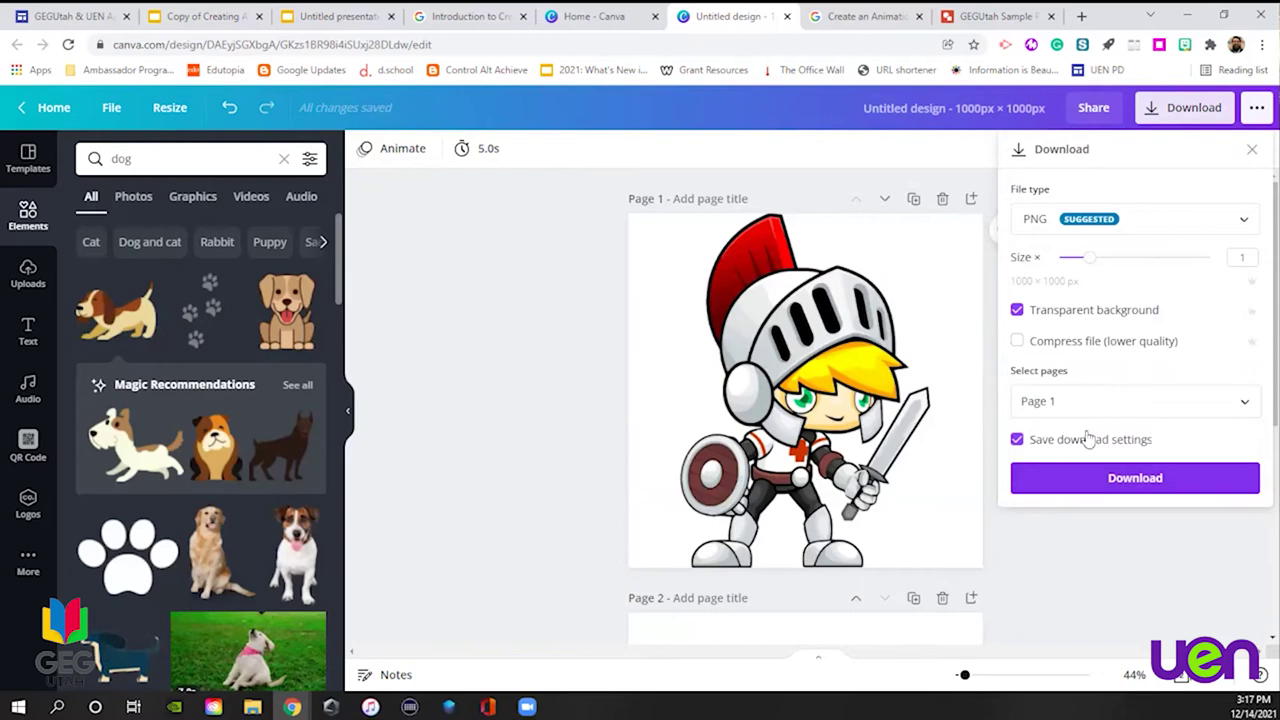
click(1089, 484)
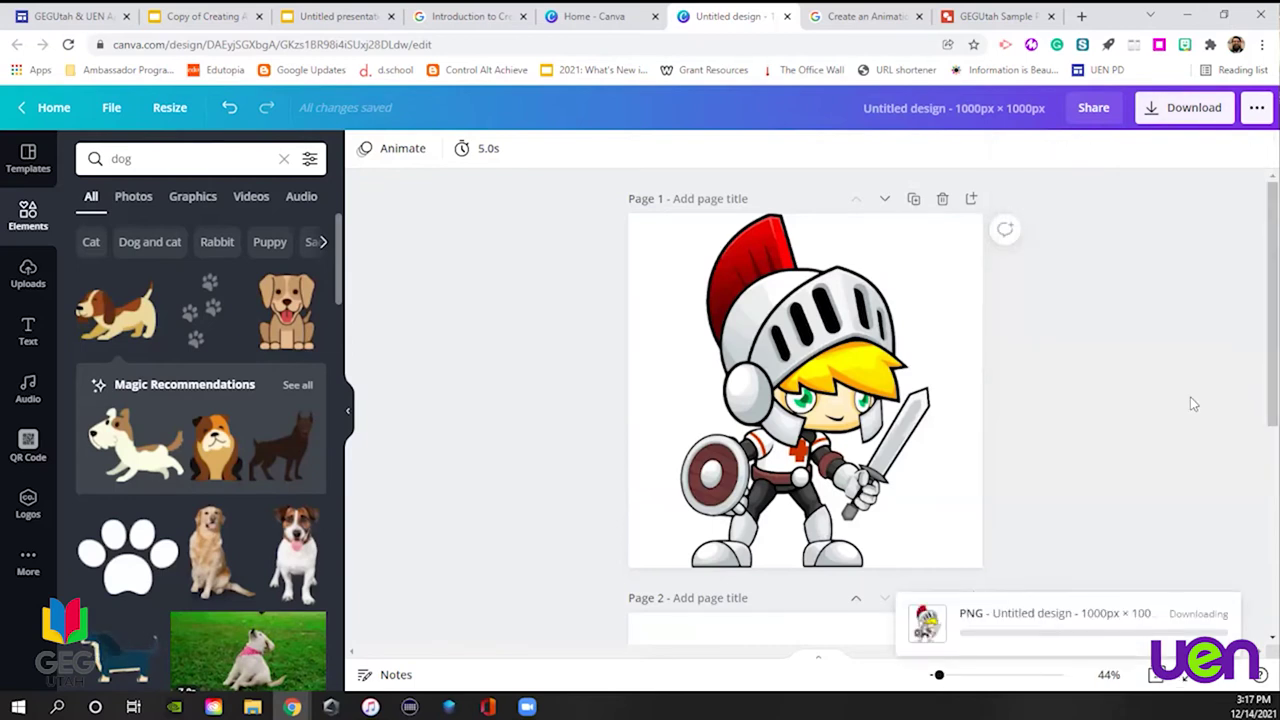
Switch to the Google Slides sample project, insert the downloaded knight PNG on slide 3, shrink it and stand it at the grass's right end
click(210, 16)
drag(95, 668, 895, 400)
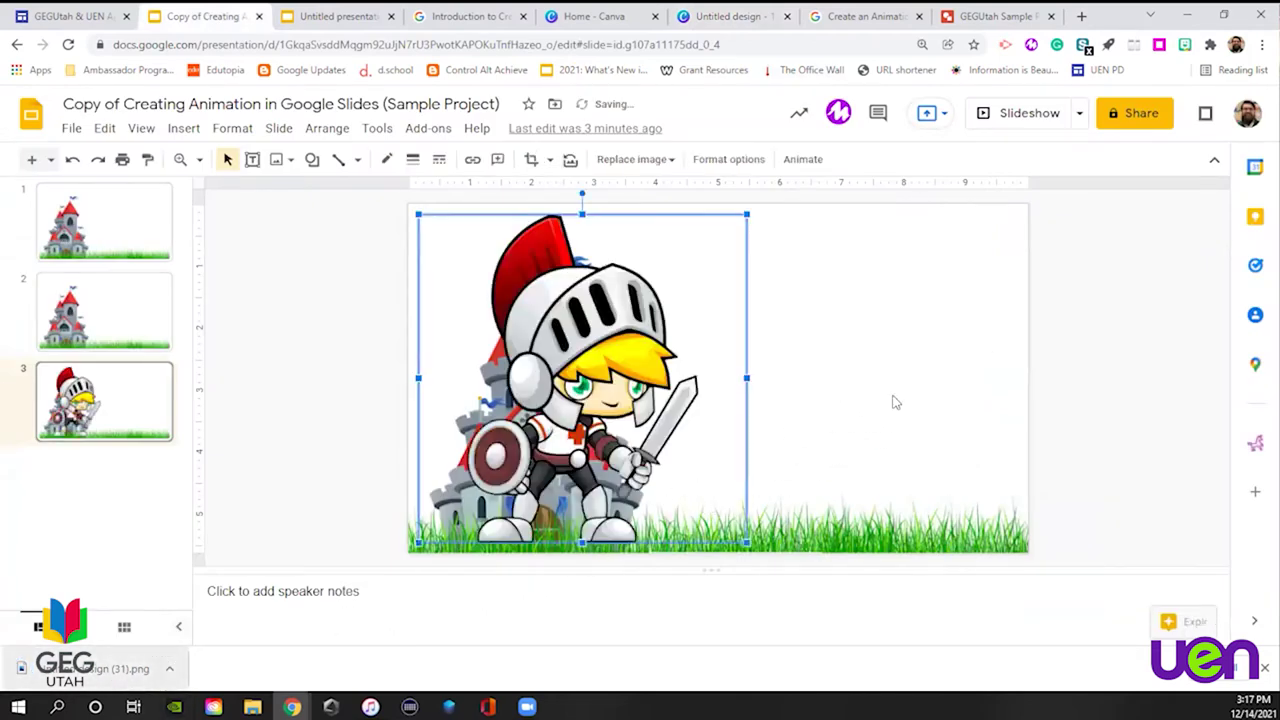
drag(418, 213, 572, 369)
drag(720, 471, 940, 461)
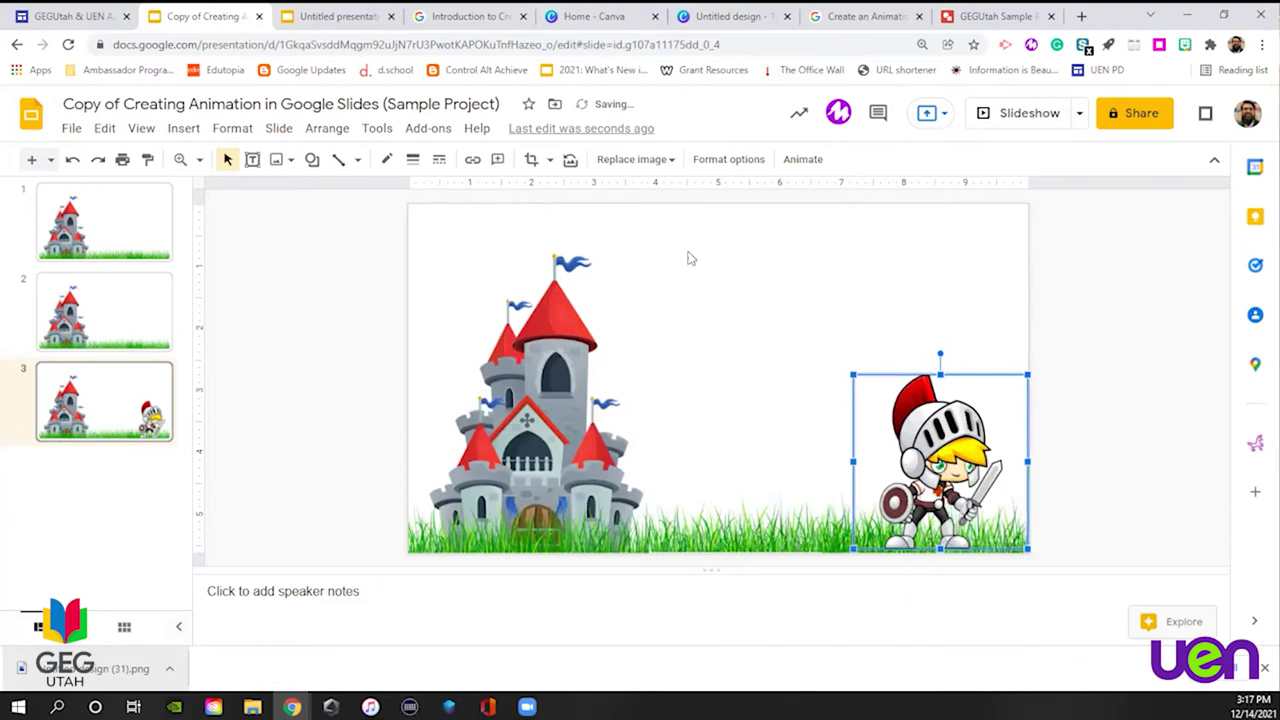
Return to the Canva design and download only page 2, the dog, as a transparent PNG
click(740, 16)
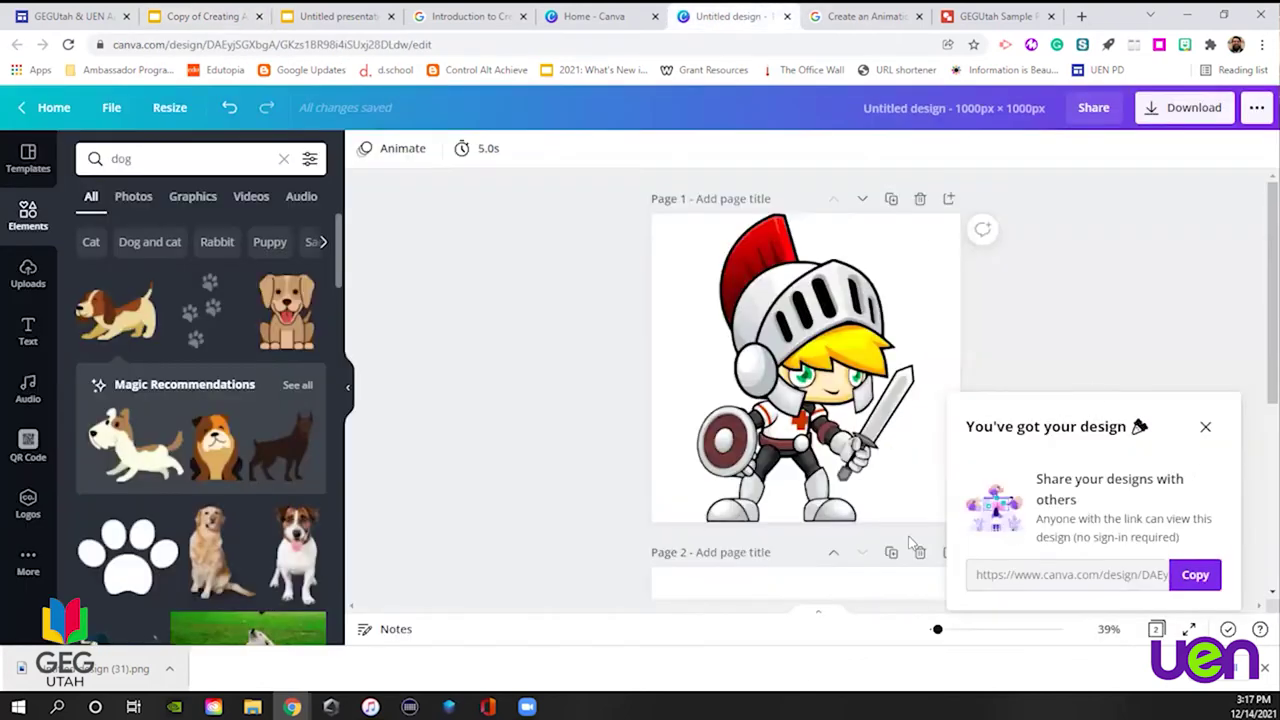
click(1182, 112)
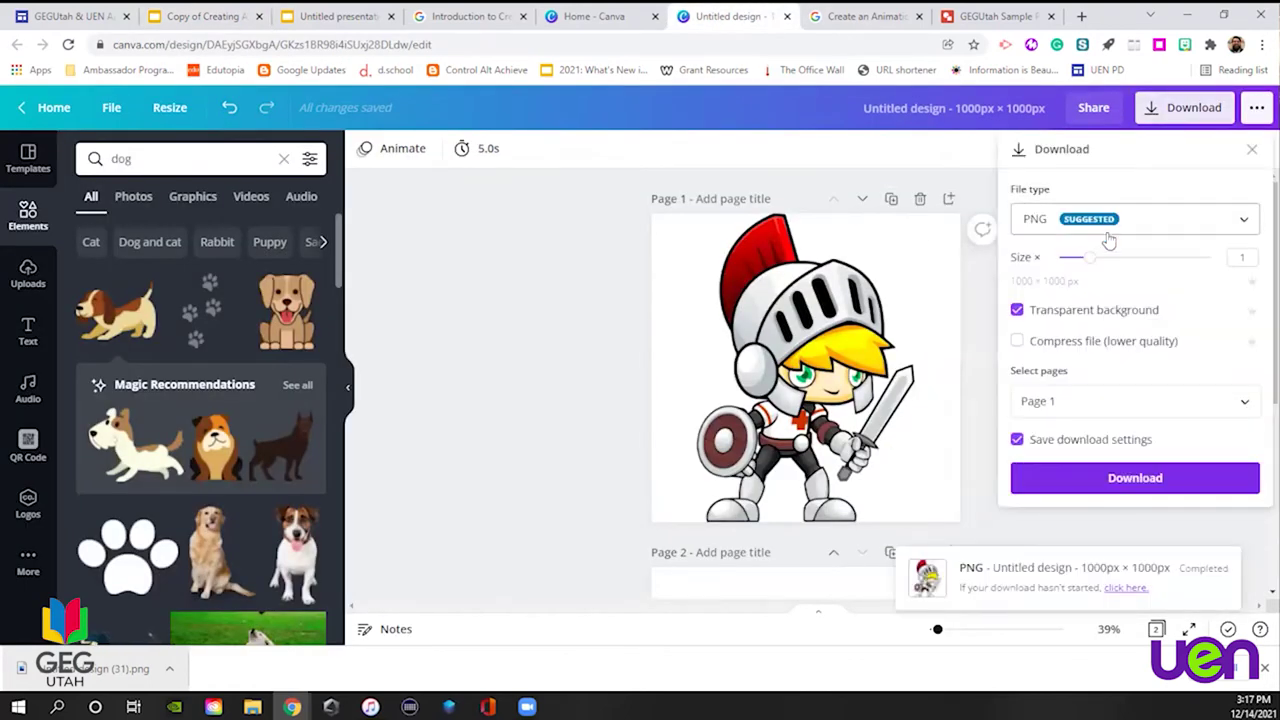
click(1103, 400)
click(1108, 540)
click(1112, 500)
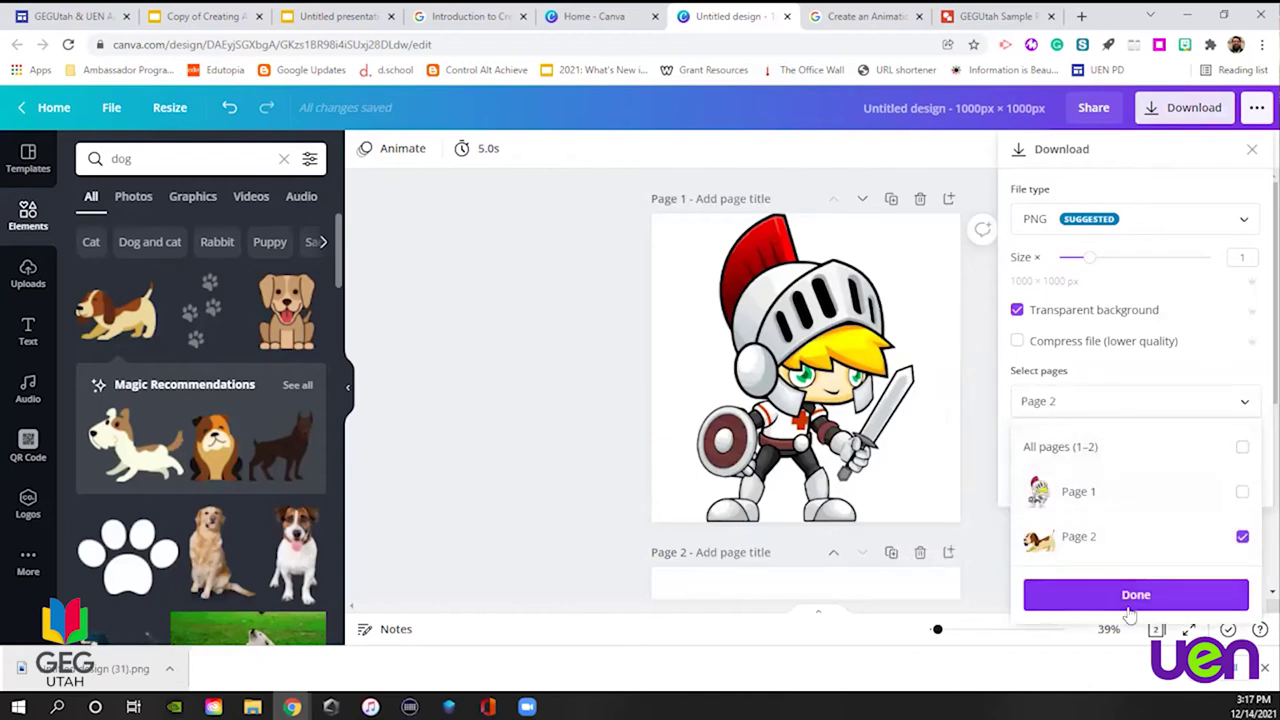
click(1129, 600)
click(1108, 485)
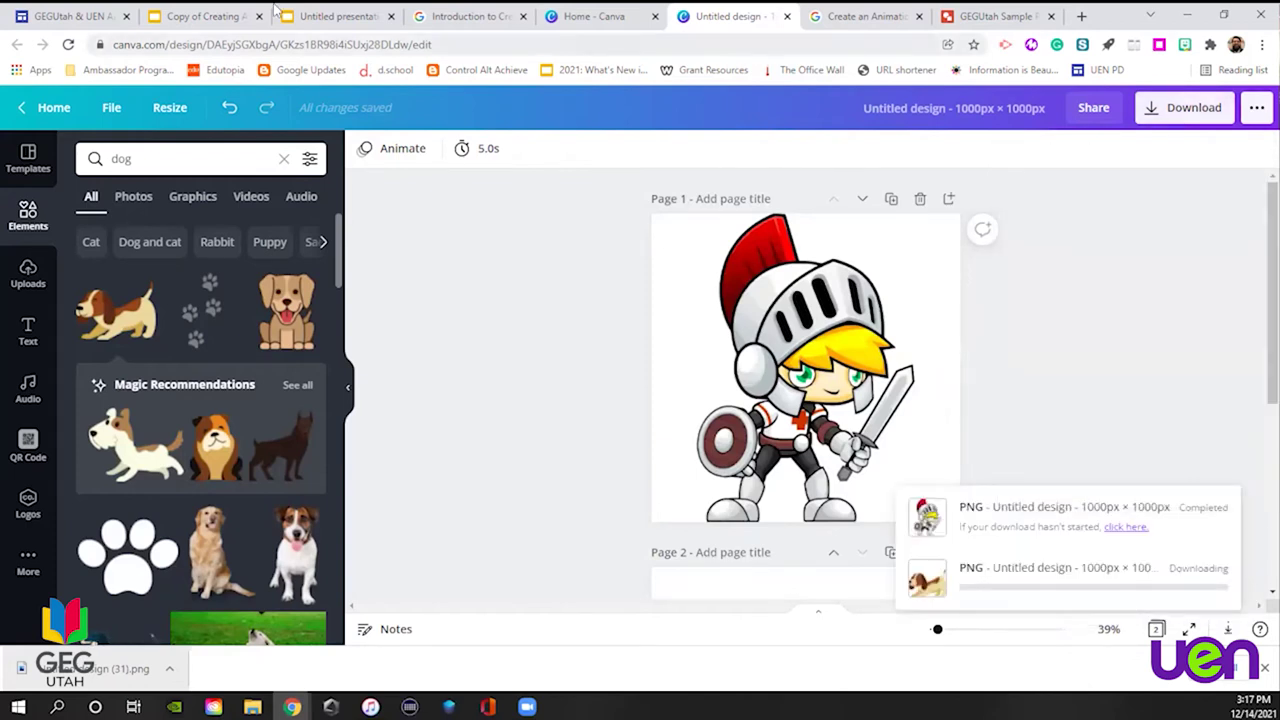
In the Google Slides project, insert the downloaded dog PNG on slide 3, shrink it and place it on the grass just left of the knight
click(230, 14)
drag(80, 680, 820, 448)
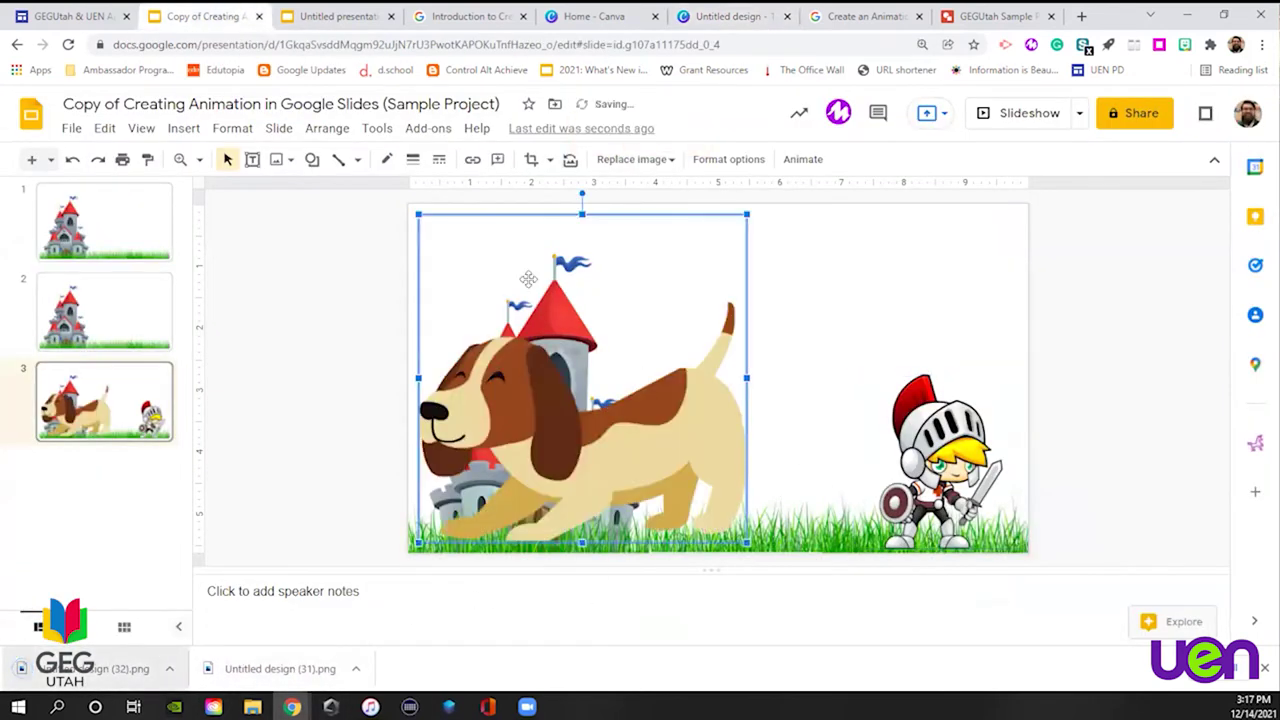
drag(420, 216, 572, 368)
drag(677, 465, 842, 459)
drag(738, 363, 820, 484)
drag(851, 523, 845, 506)
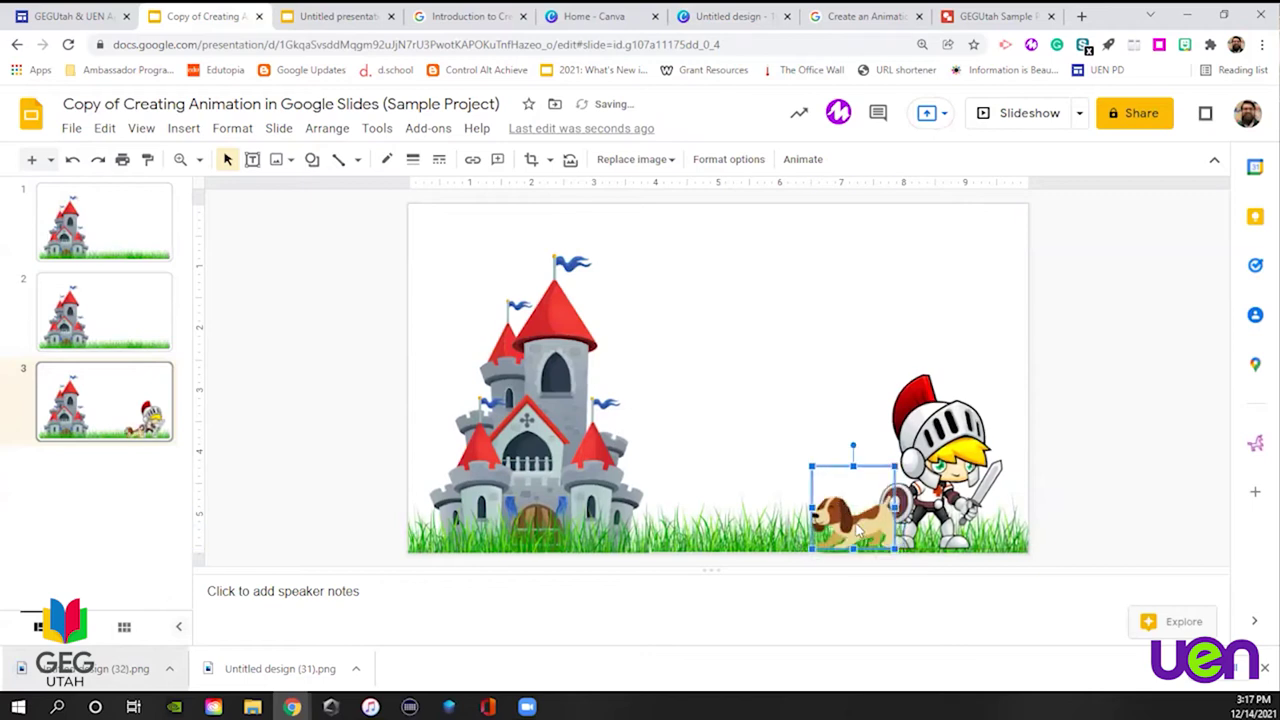
click(1079, 465)
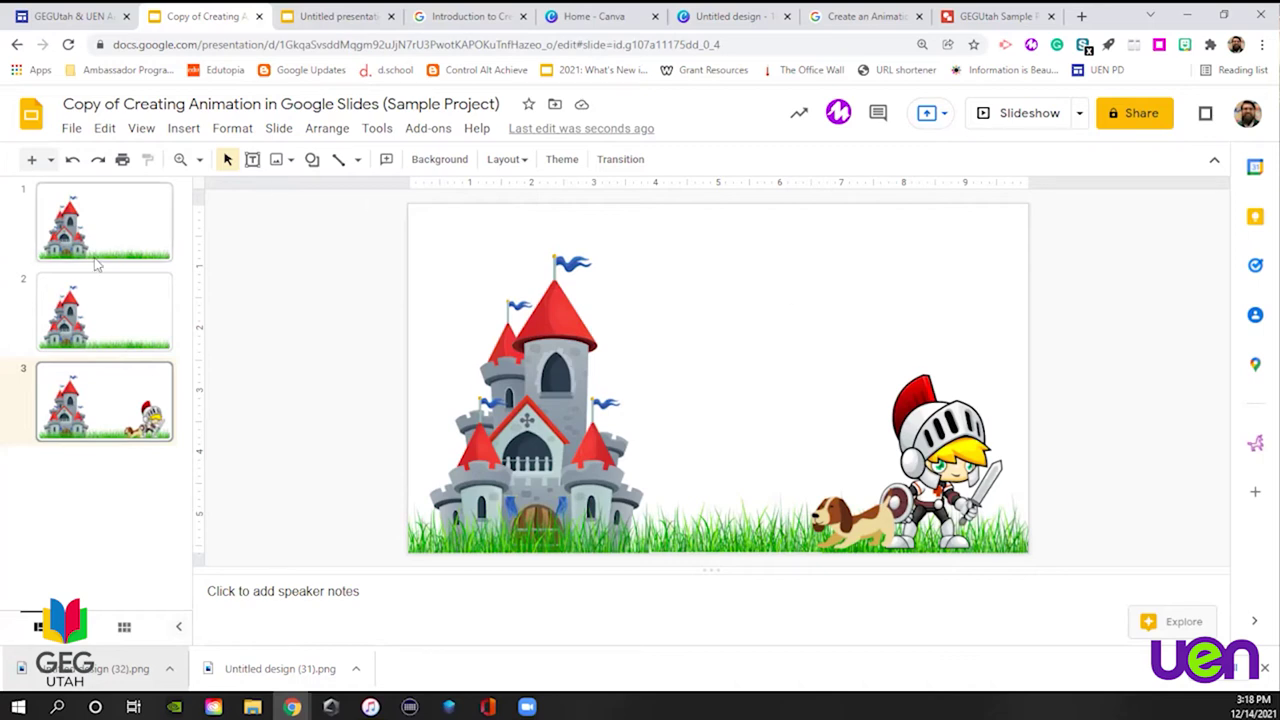
Copy the knight and dog together from slide 3 and paste them onto slides 1 and 2
click(960, 450)
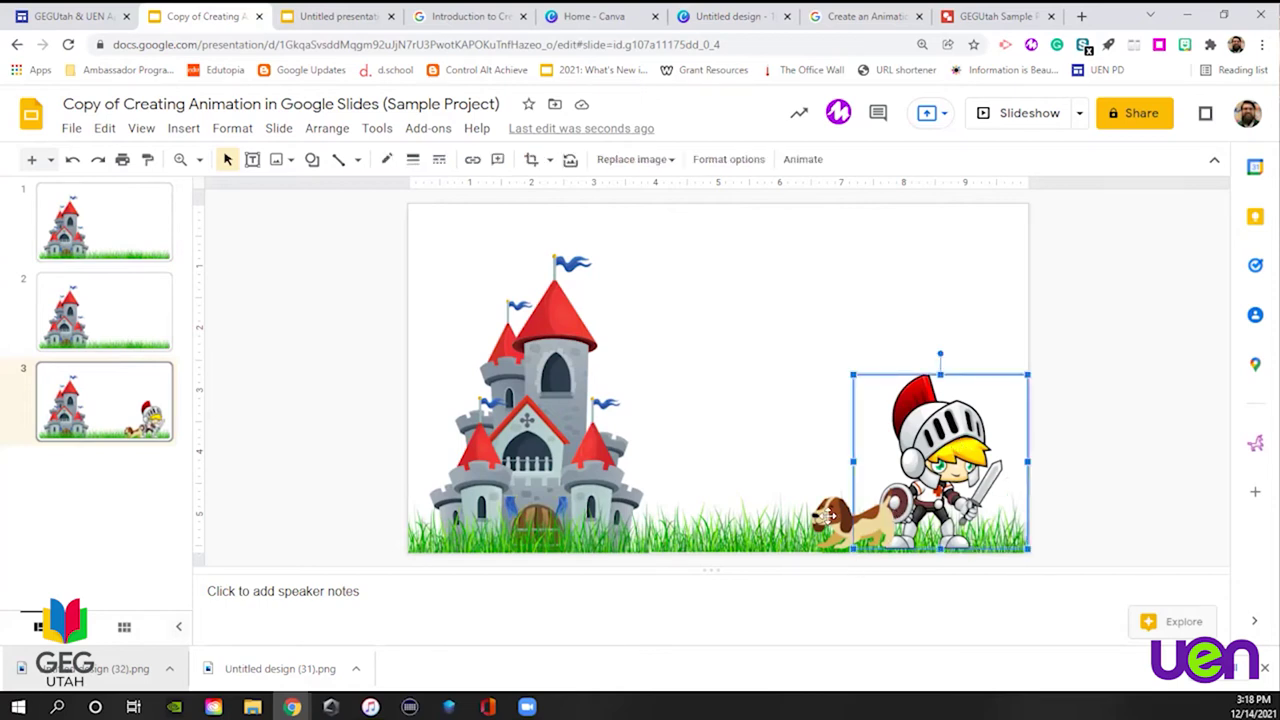
shift+click(850, 522)
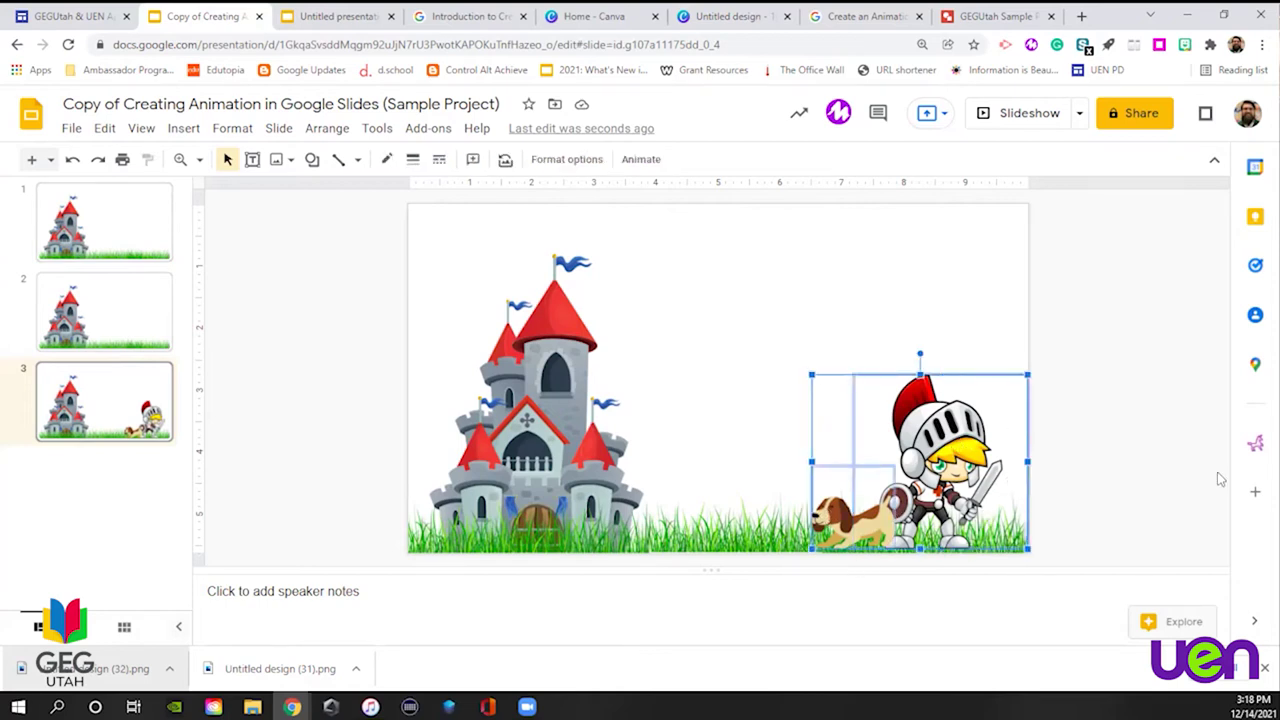
click(1143, 514)
drag(1140, 527, 750, 327)
click(104, 312)
click(104, 210)
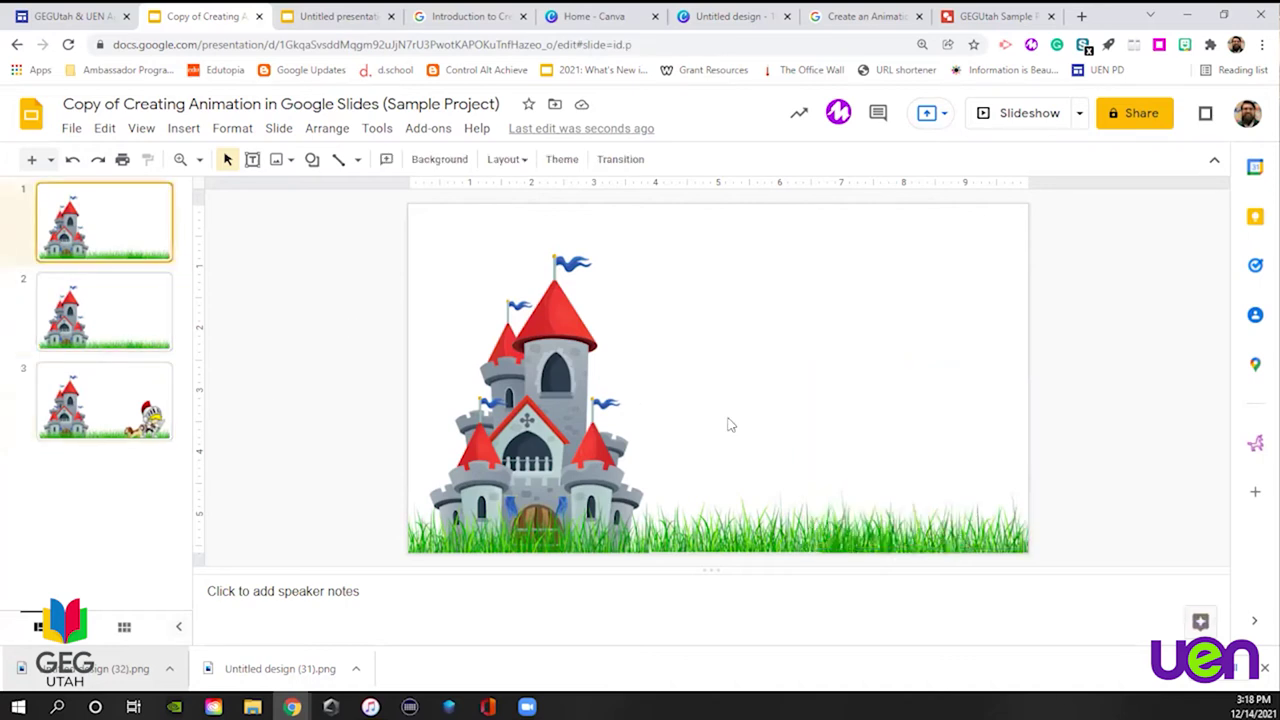
key(ctrl+v)
click(104, 312)
key(ctrl+v)
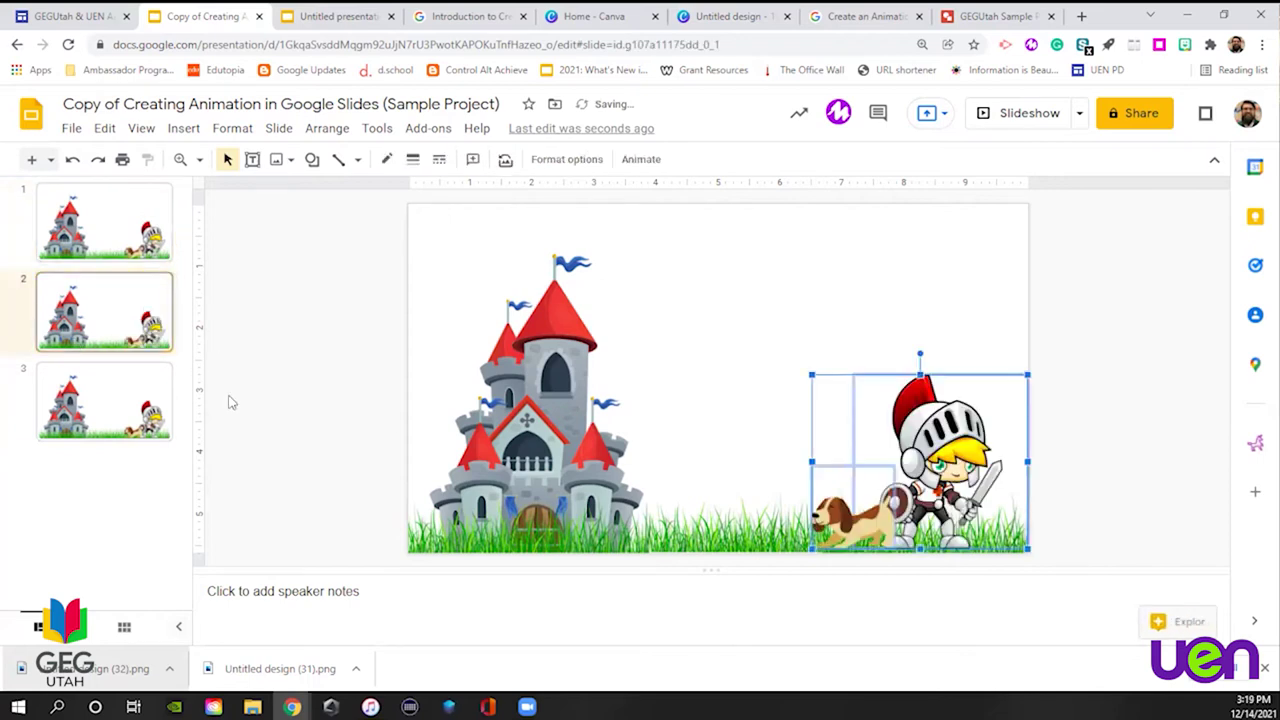
On slide 1, flip the knight image horizontally so it faces the castle
click(128, 255)
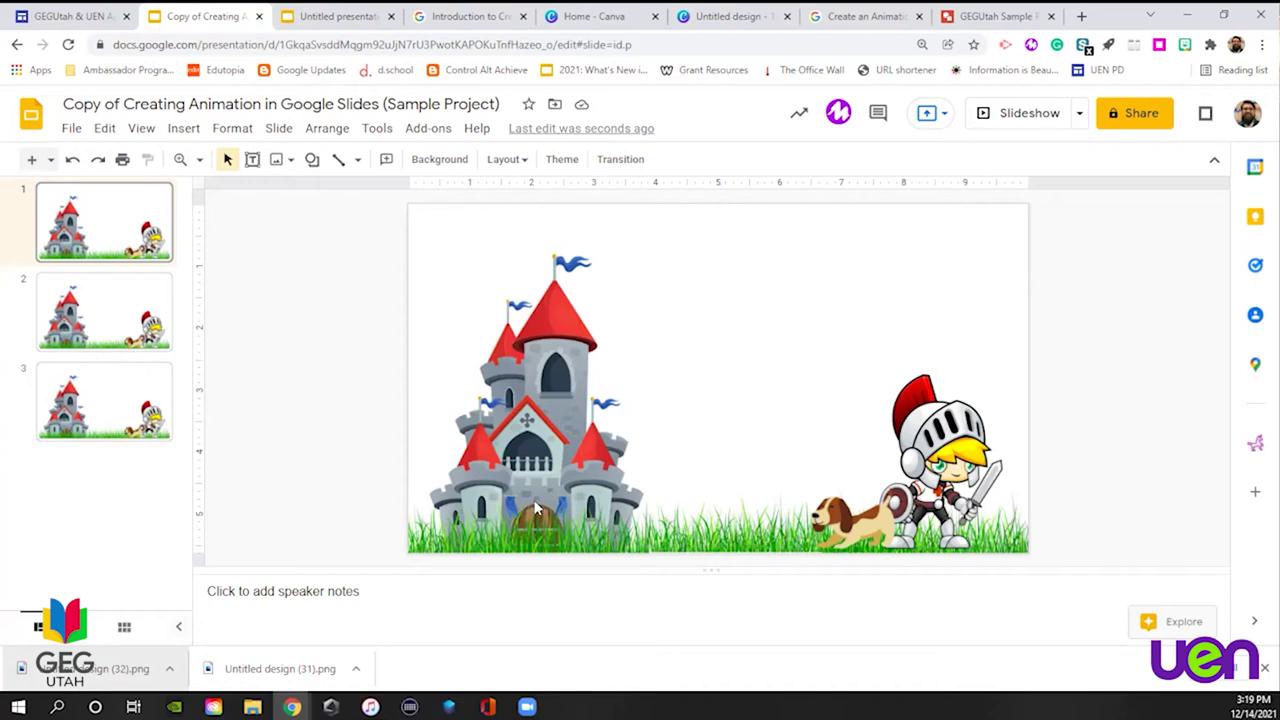
click(944, 456)
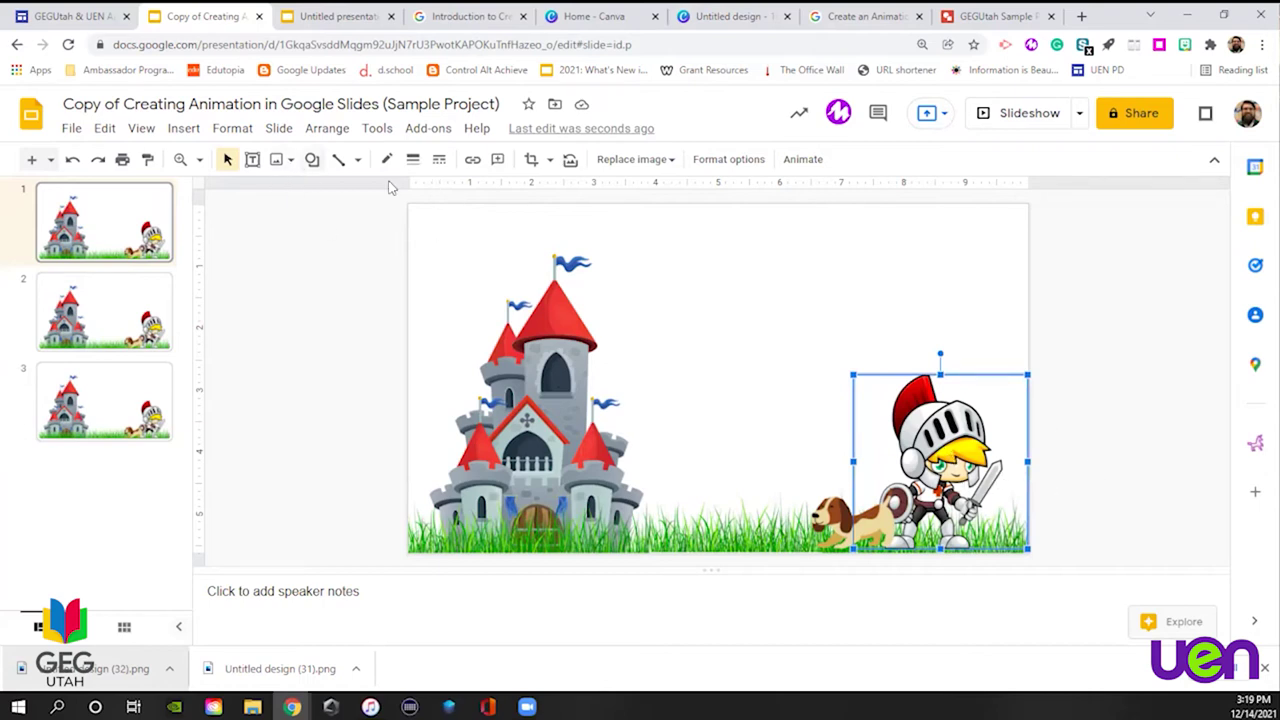
click(728, 159)
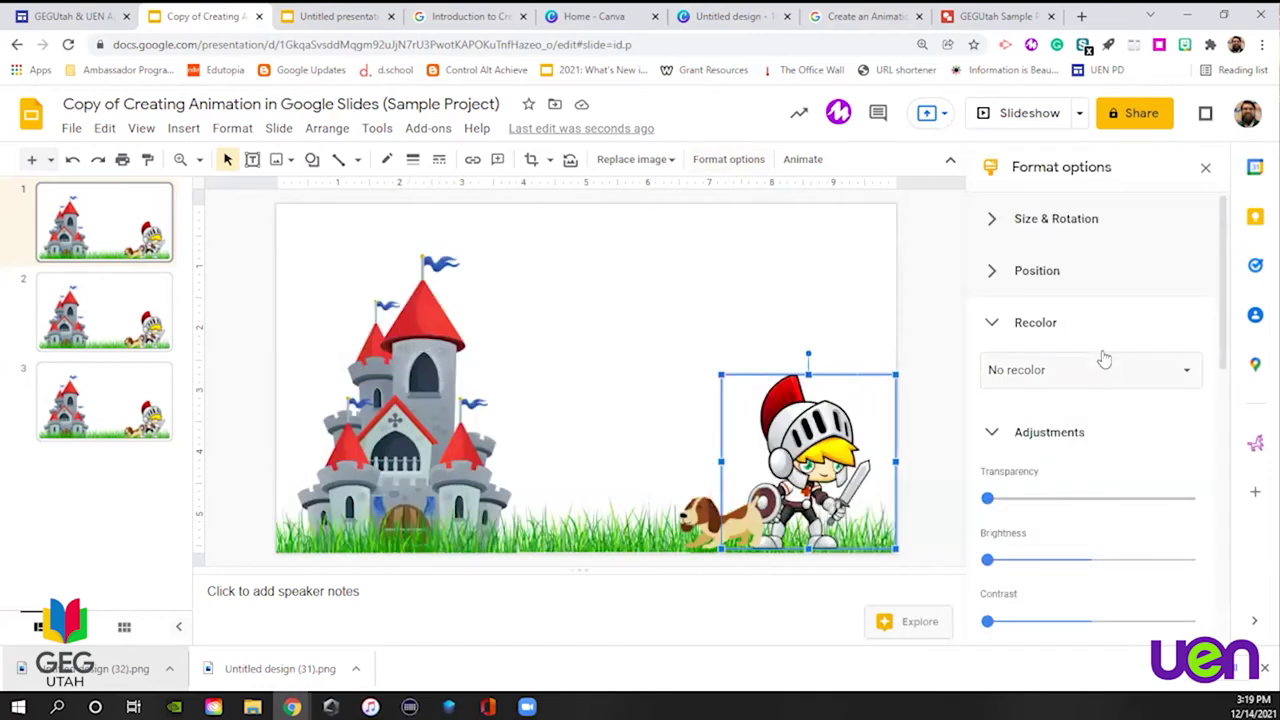
click(994, 272)
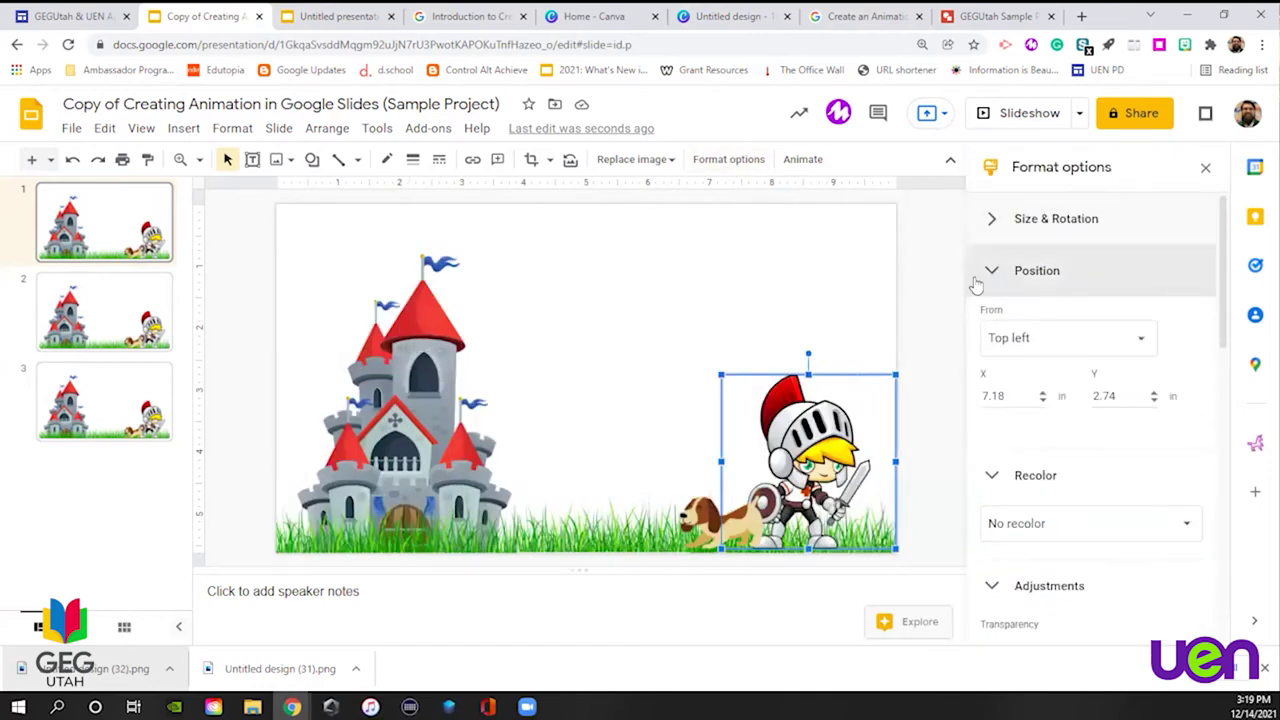
click(988, 222)
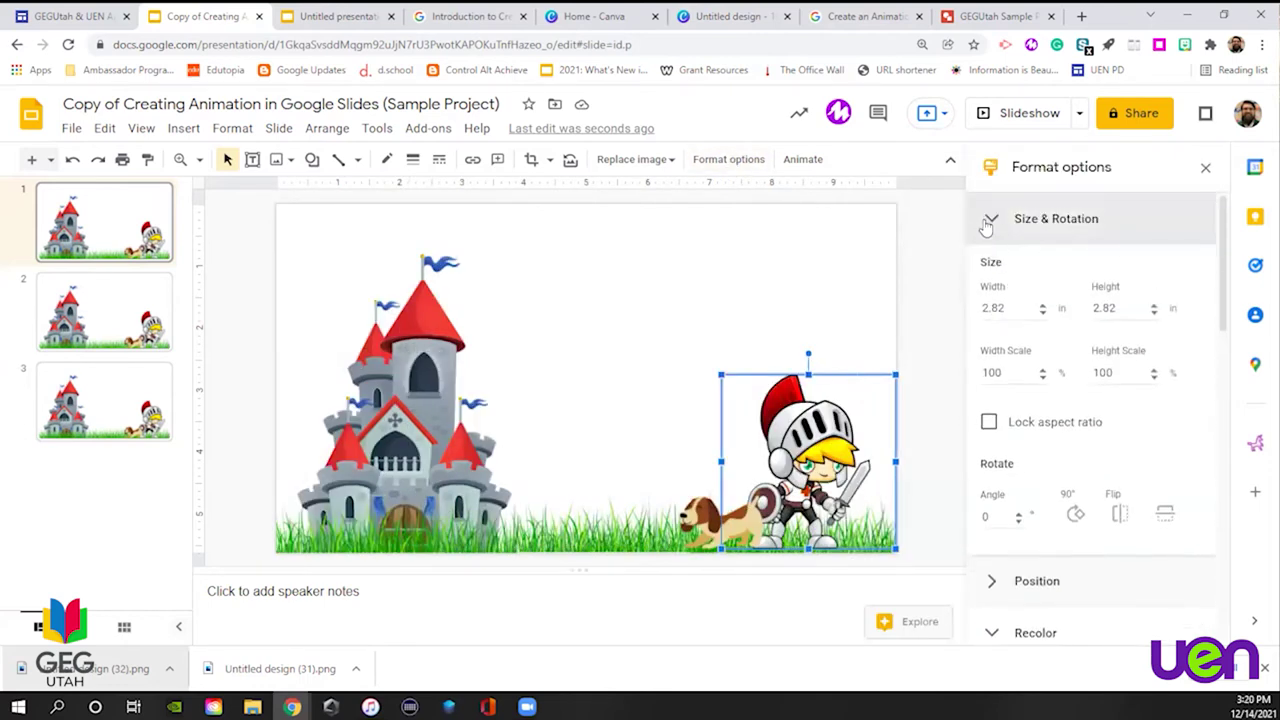
click(1120, 513)
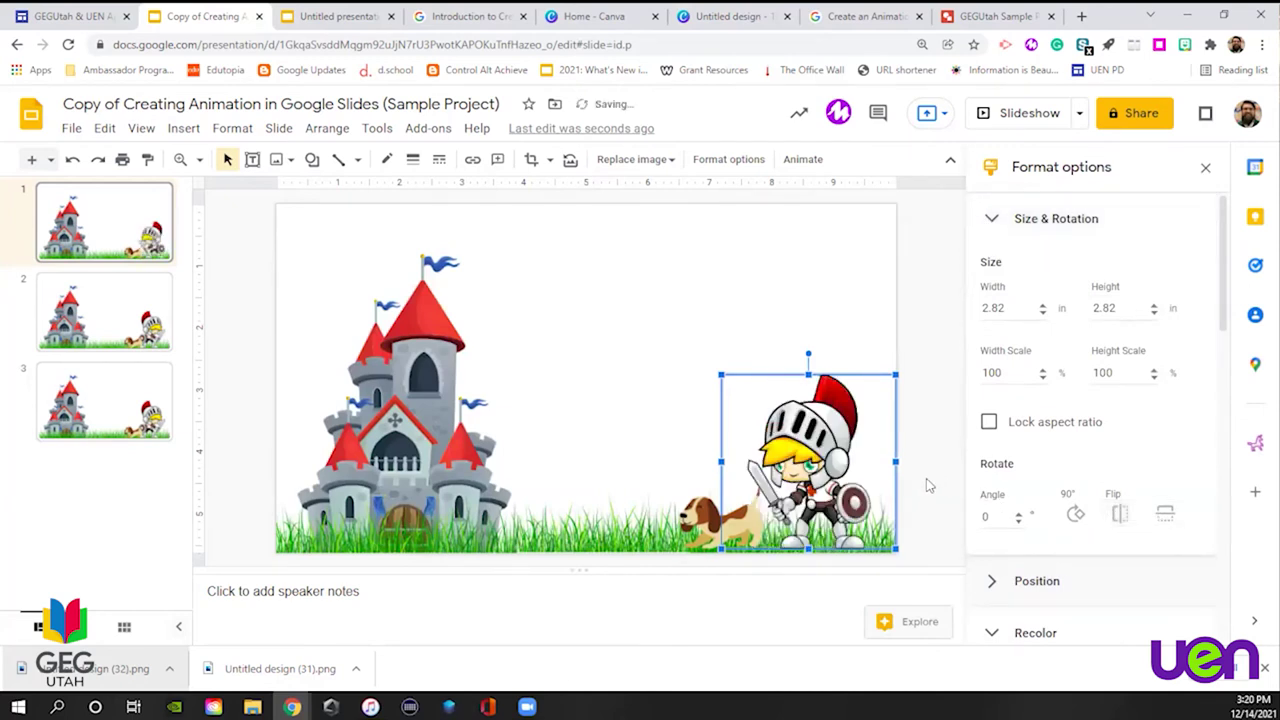
Move the dog in front of the knight on slide 1 and shift both partly past the slide's right edge
click(905, 568)
drag(716, 530, 758, 531)
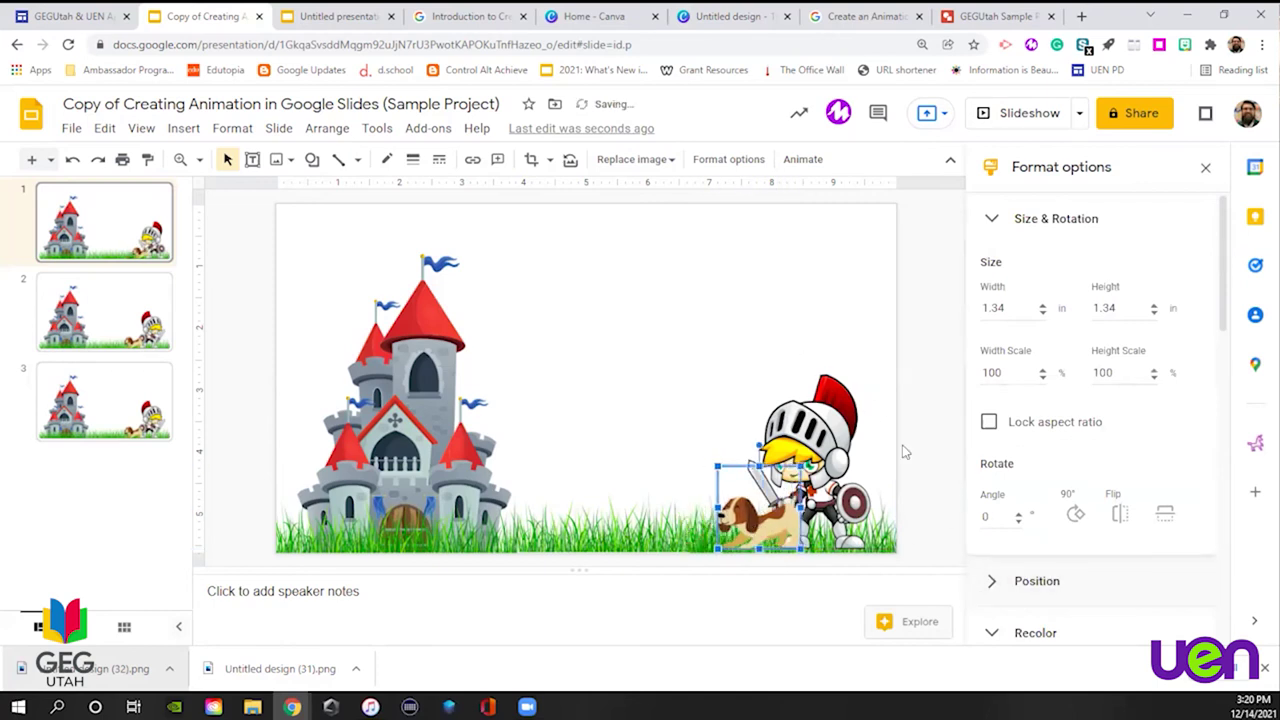
click(938, 456)
drag(683, 402, 900, 552)
drag(829, 462, 881, 461)
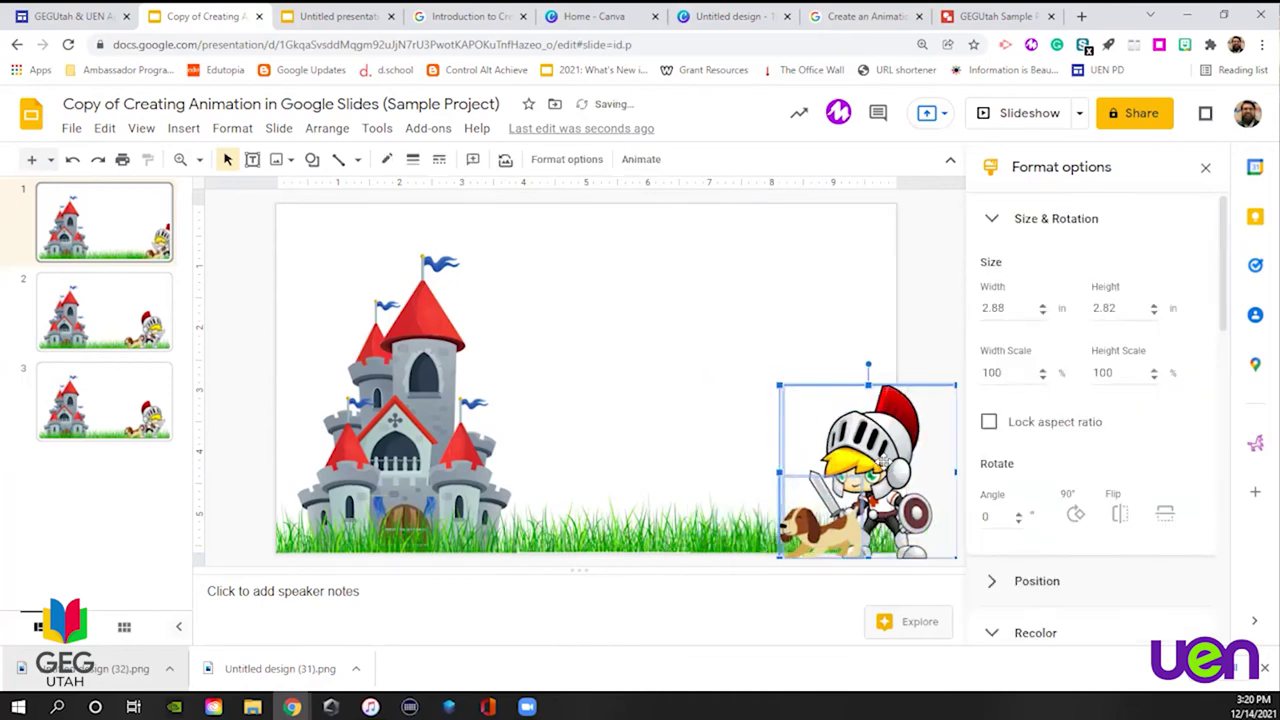
click(926, 352)
Copy slide 1's knight and dog, replace the pair on slide 2 with the copies, and move them slightly toward the castle
click(150, 335)
click(145, 232)
drag(736, 391, 889, 557)
click(130, 320)
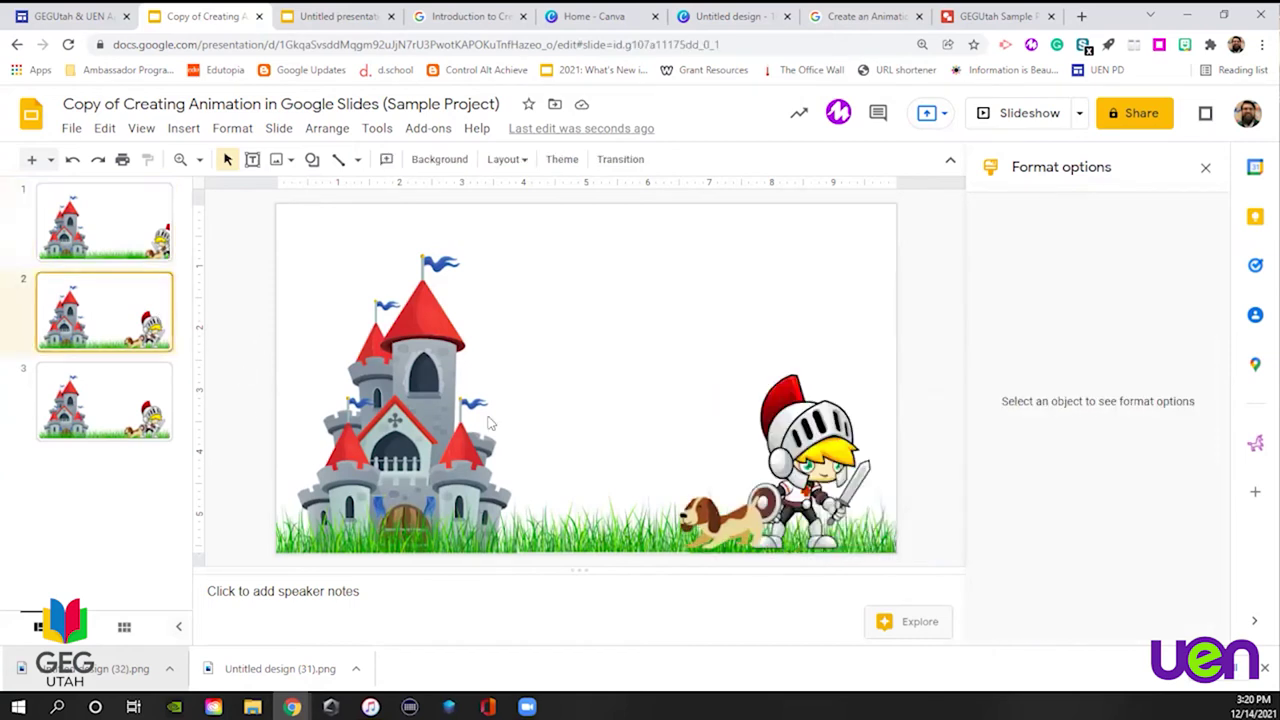
drag(671, 377, 924, 541)
key(Delete)
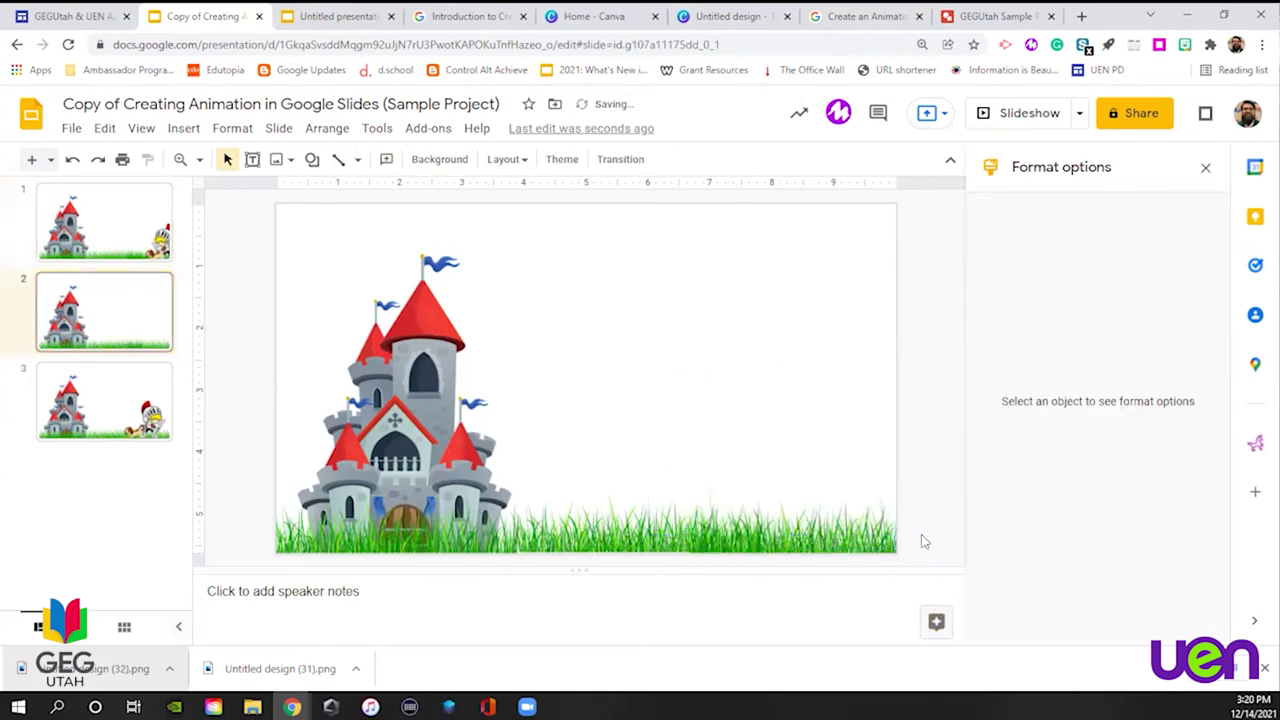
key(ctrl+v)
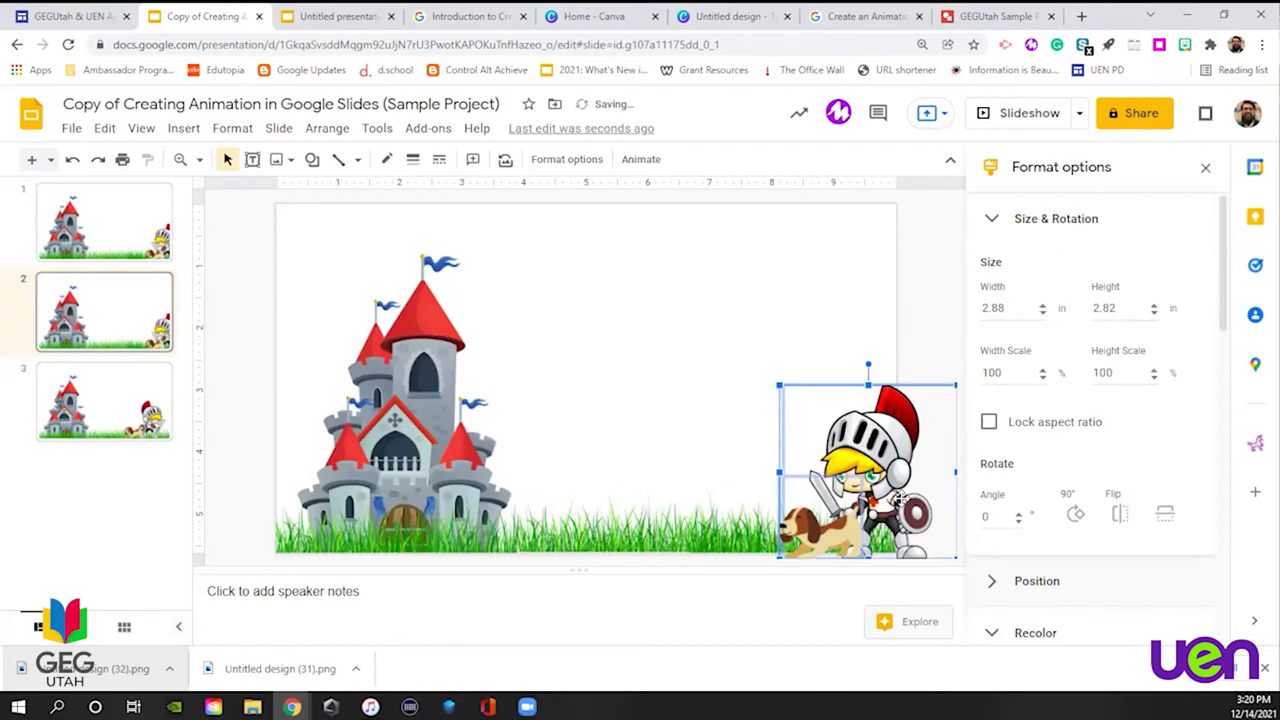
drag(899, 496, 838, 490)
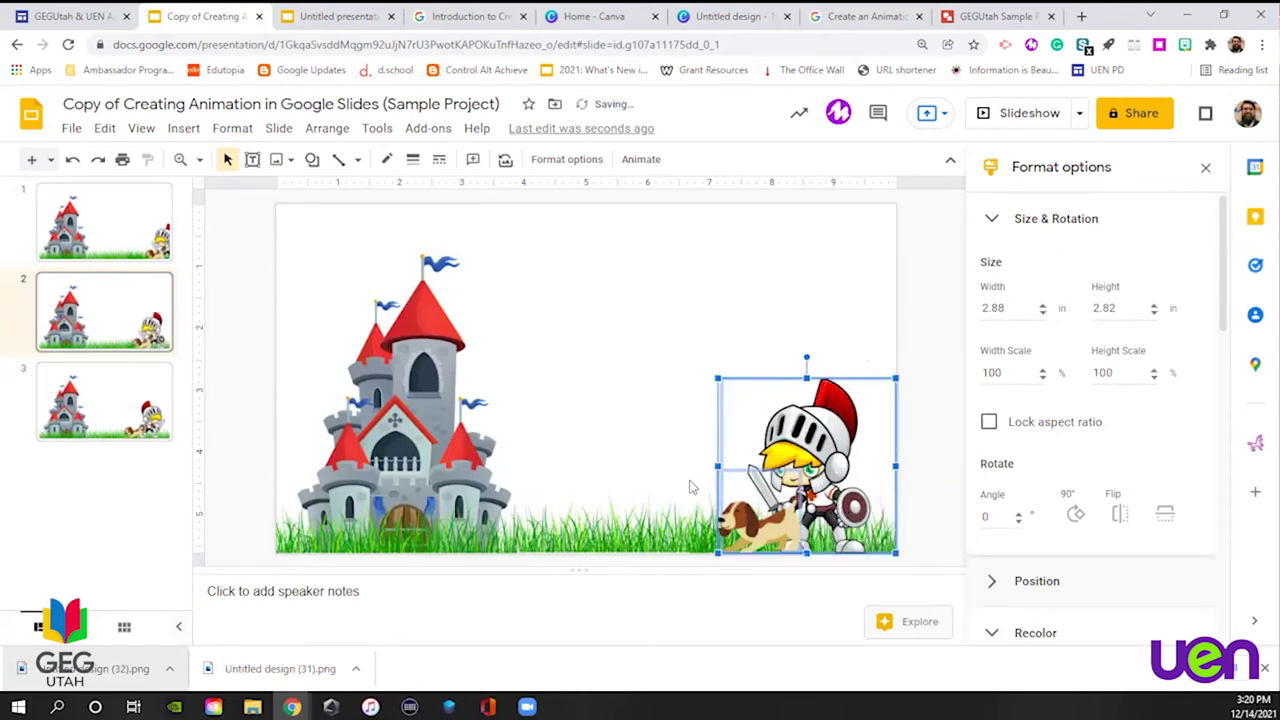
drag(794, 472, 819, 478)
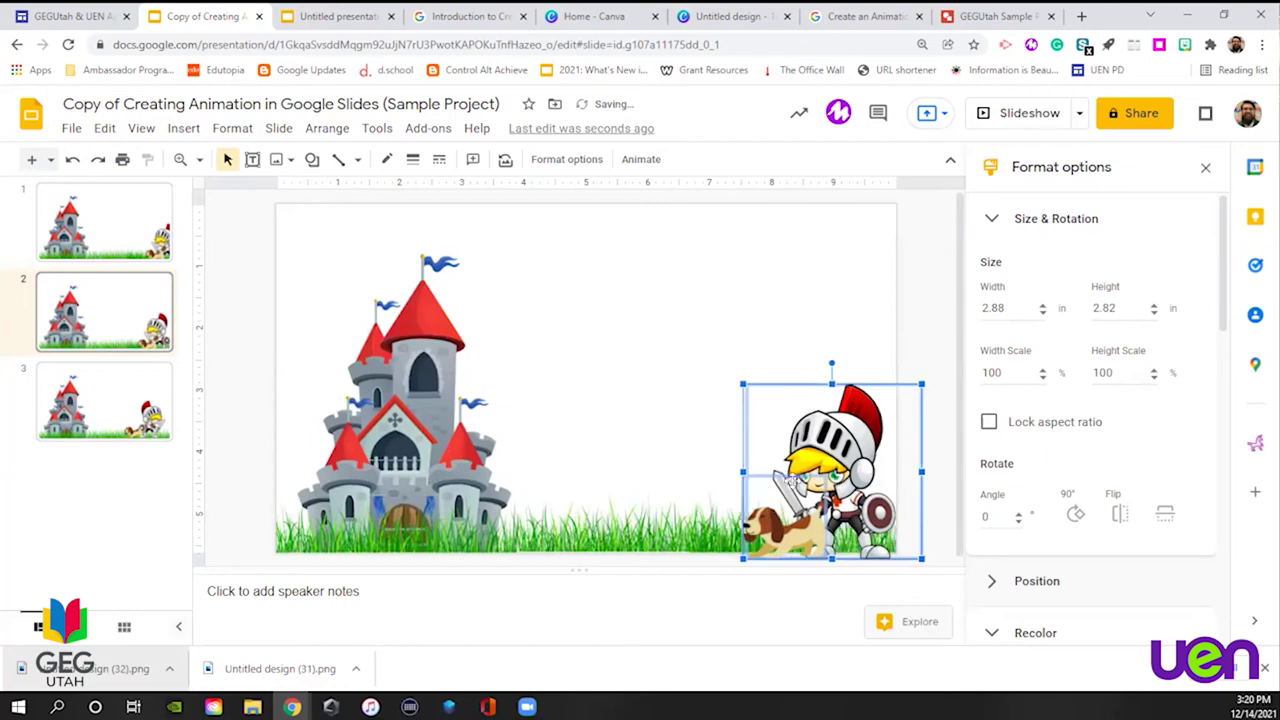
Replace the knight and dog on slide 3 with the copied pair and move them a little closer to the castle
click(122, 373)
drag(640, 386, 876, 549)
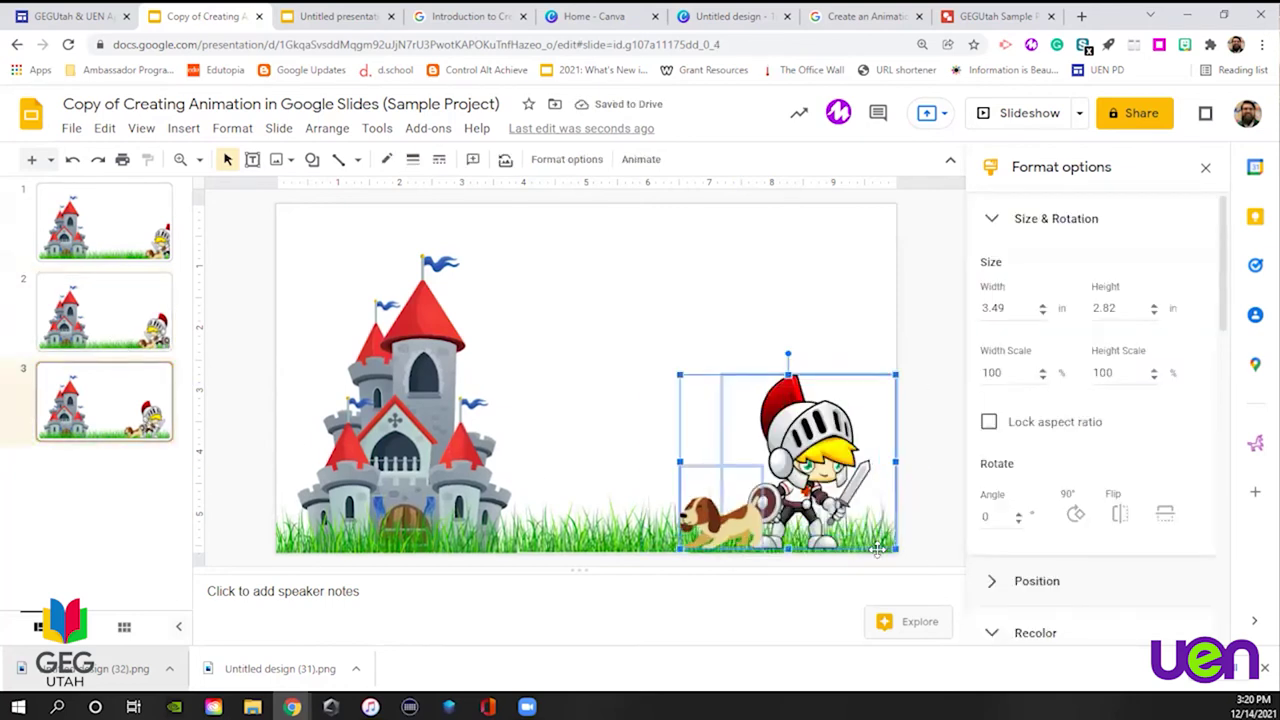
key(Delete)
key(ctrl+v)
drag(868, 475, 816, 477)
click(916, 482)
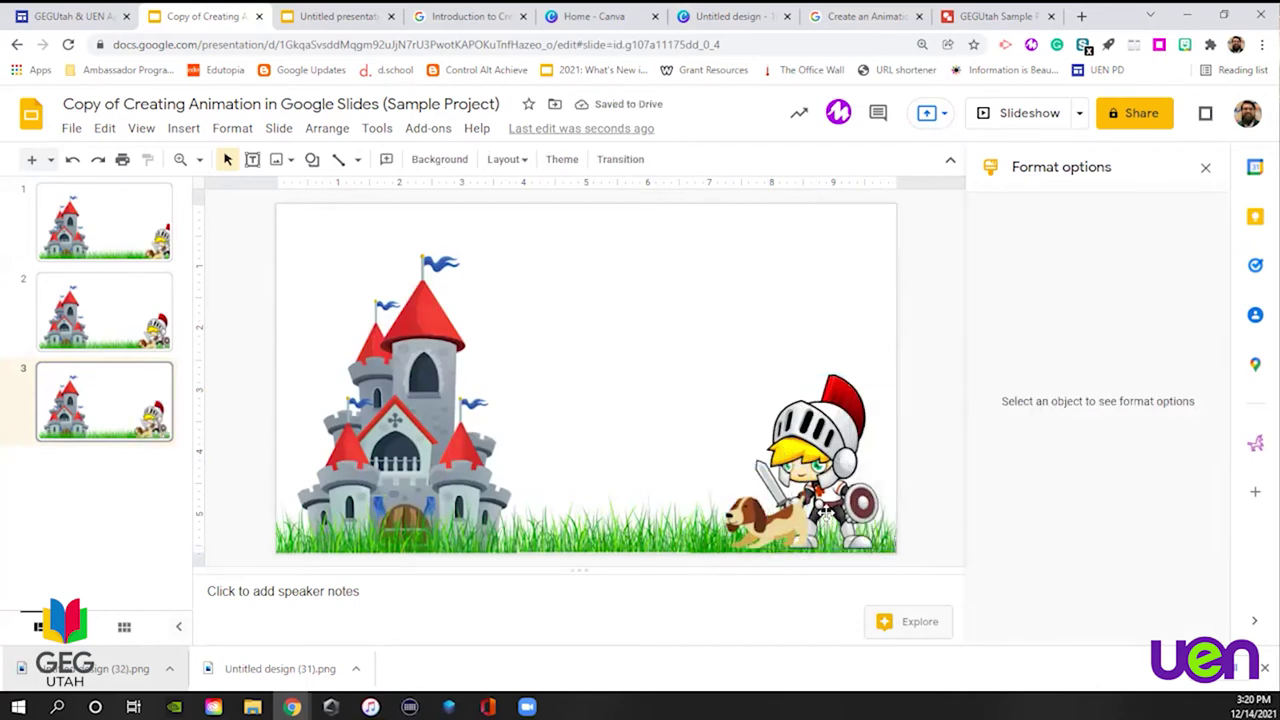
Duplicate slide 3 and flip only the knight horizontally on the new slide 4
right_click(88, 400)
click(165, 337)
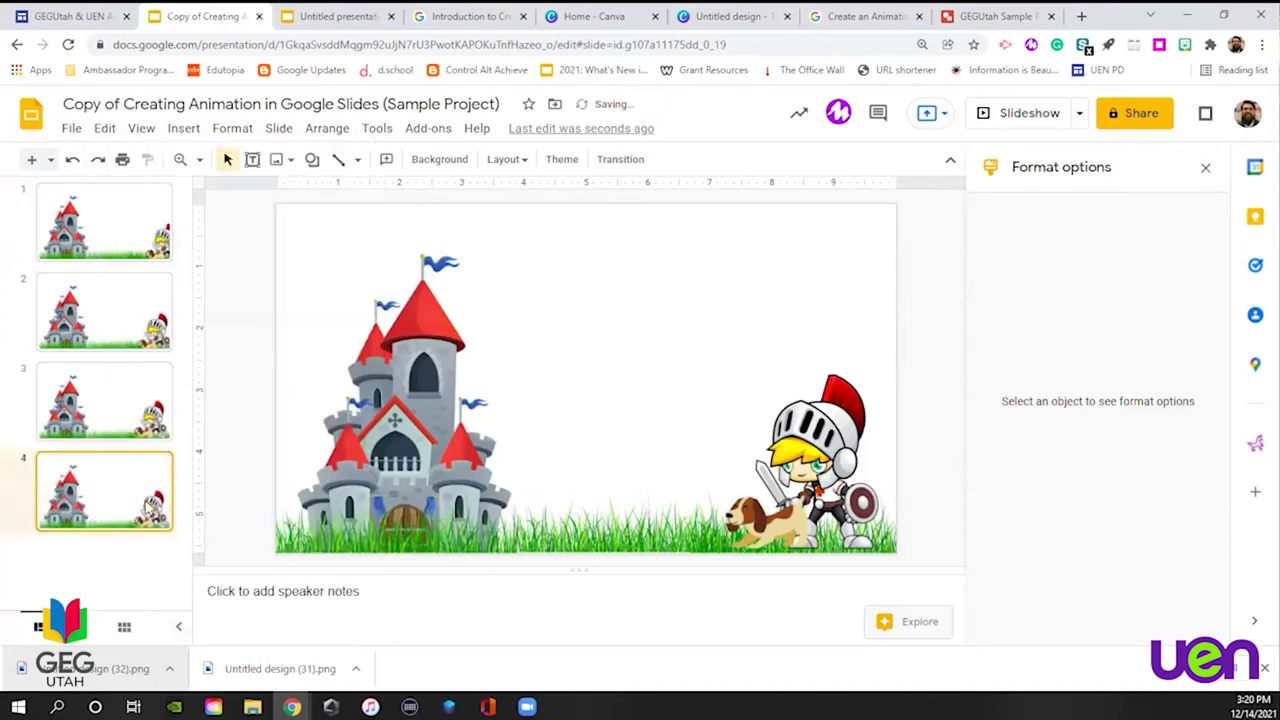
click(825, 470)
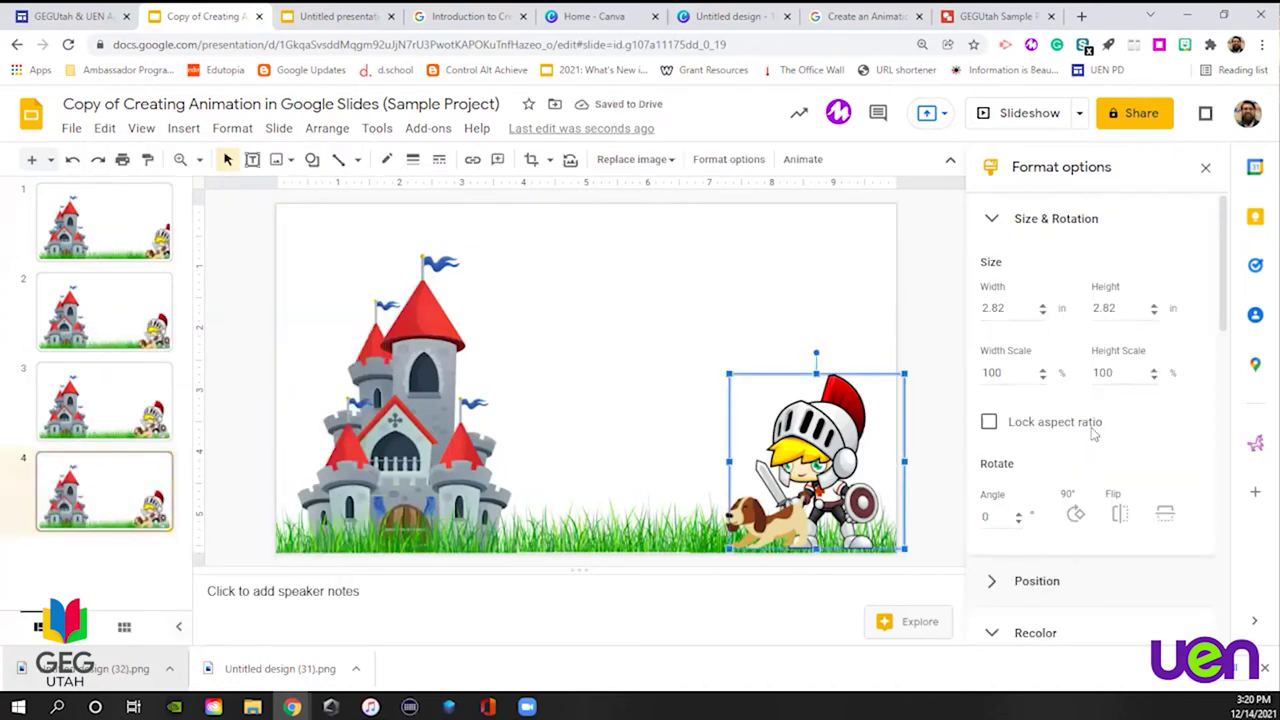
click(1122, 514)
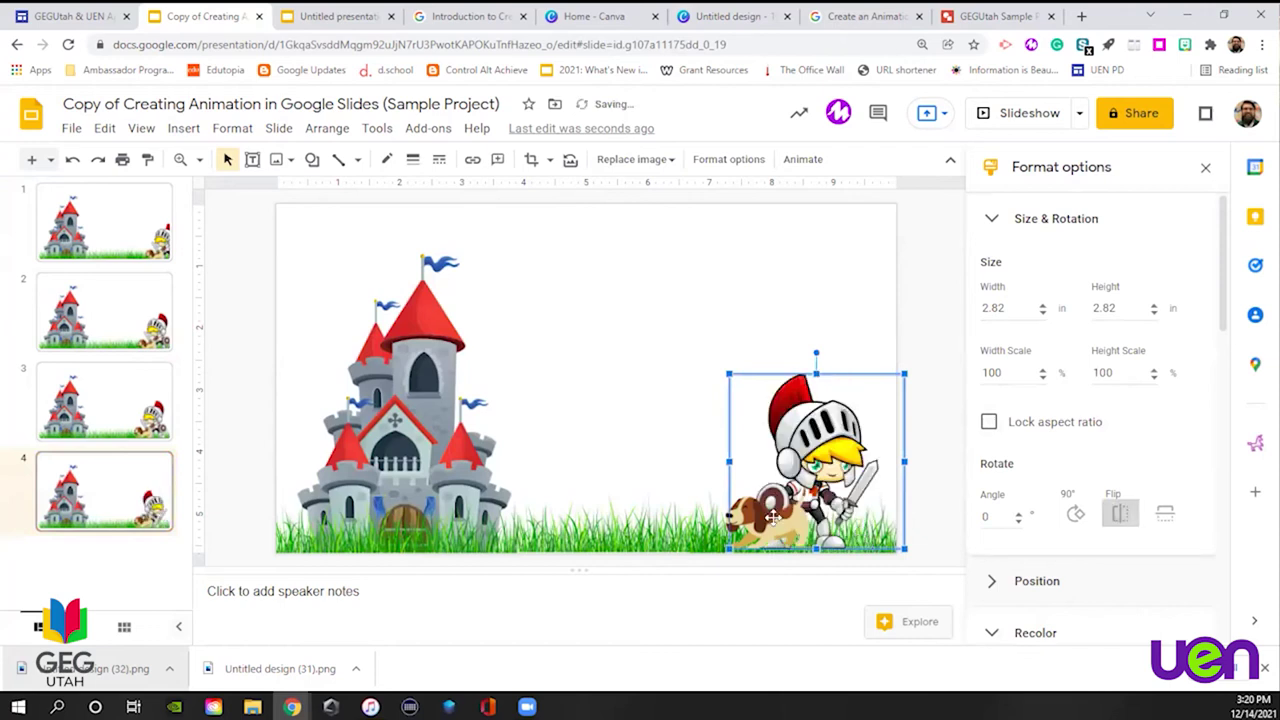
click(1120, 514)
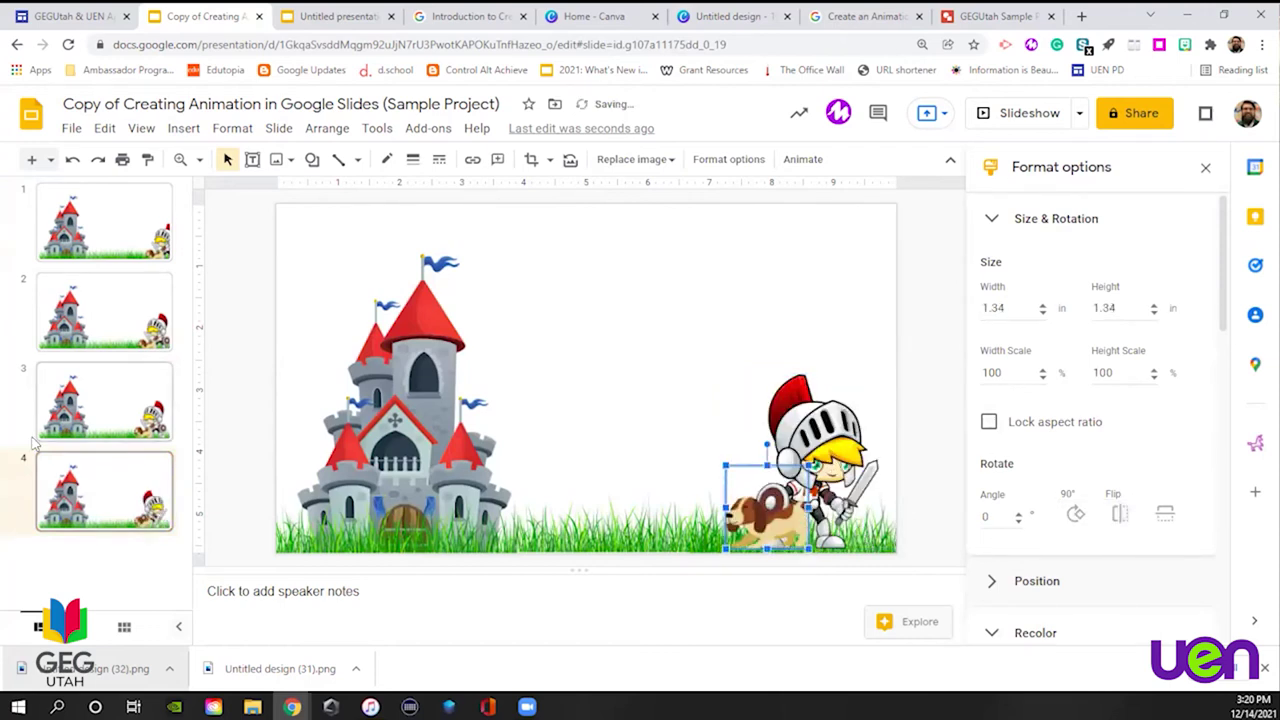
Duplicate slide 4 and flip only the dog horizontally on the new slide 5
right_click(114, 512)
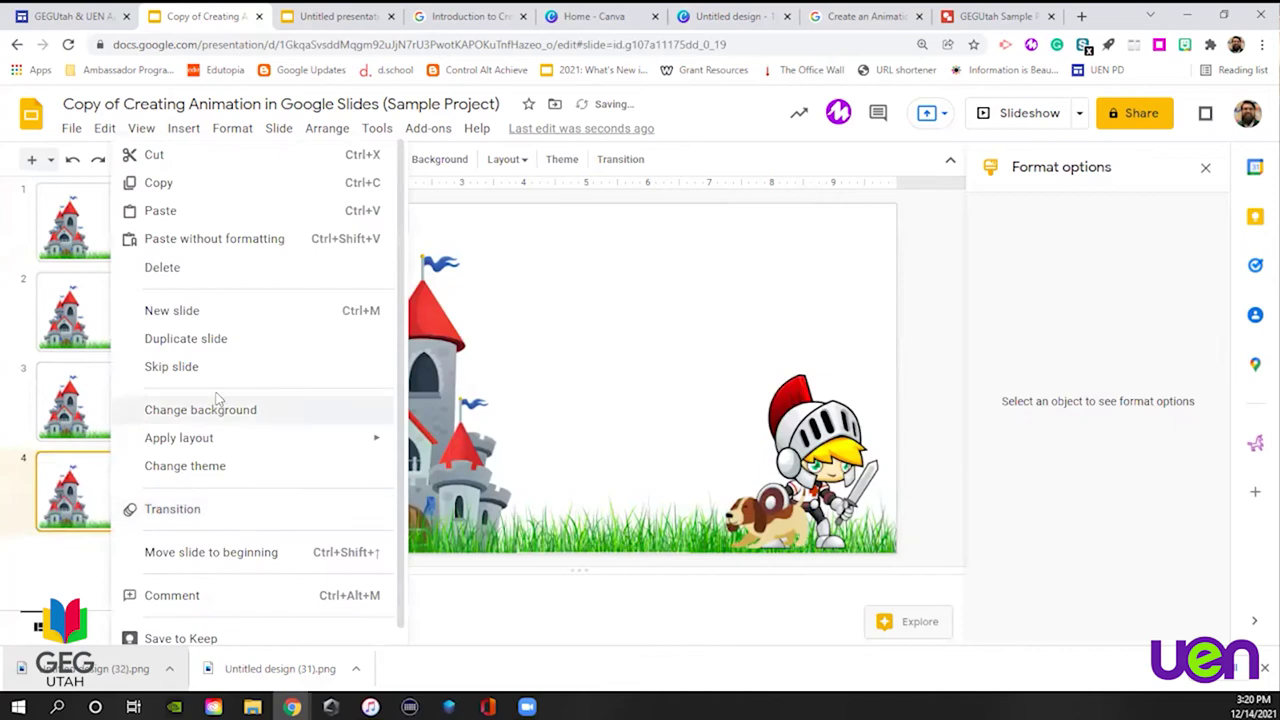
click(214, 340)
click(765, 518)
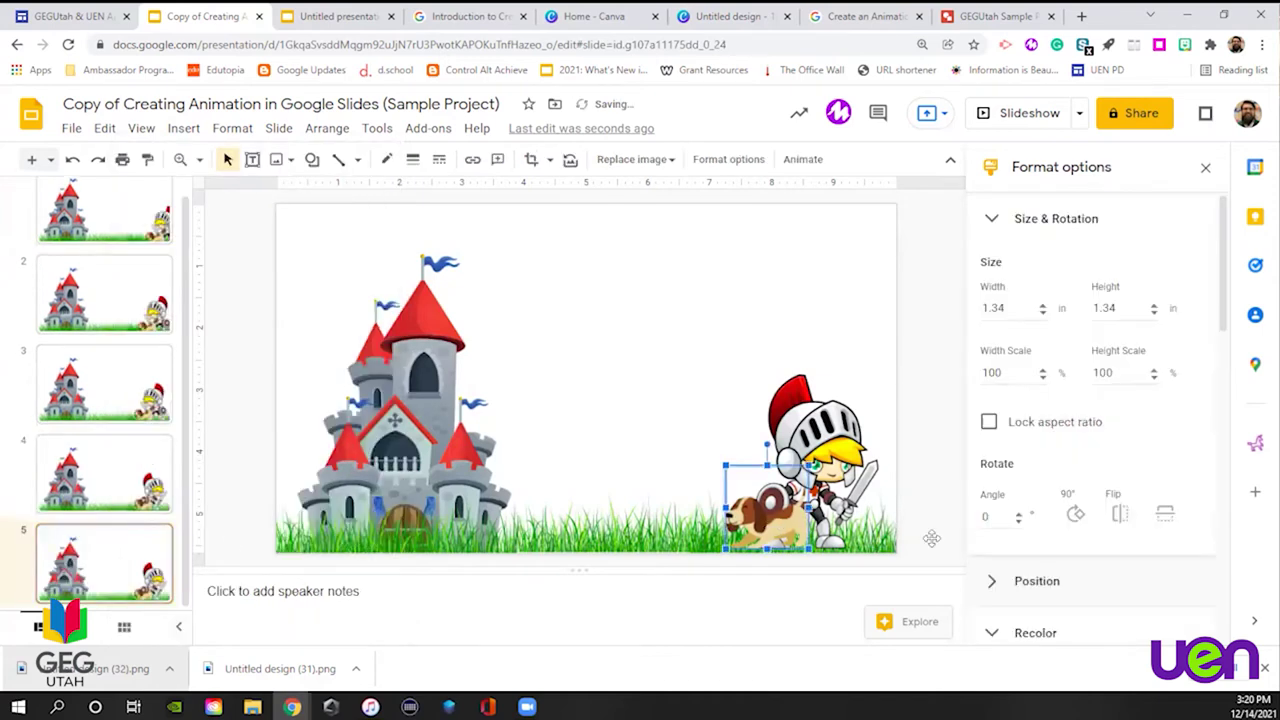
click(1120, 514)
click(933, 481)
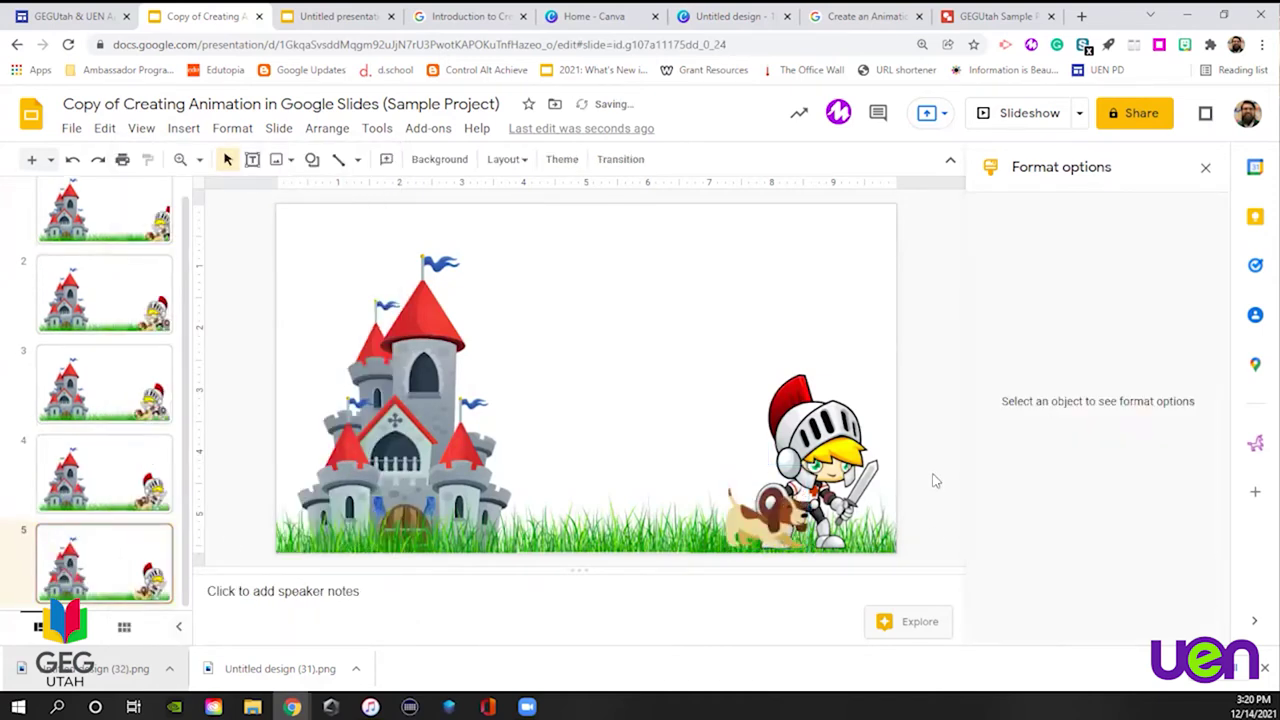
Duplicate slide 5 and flip the knight and dog together horizontally on the new slide 6
right_click(122, 558)
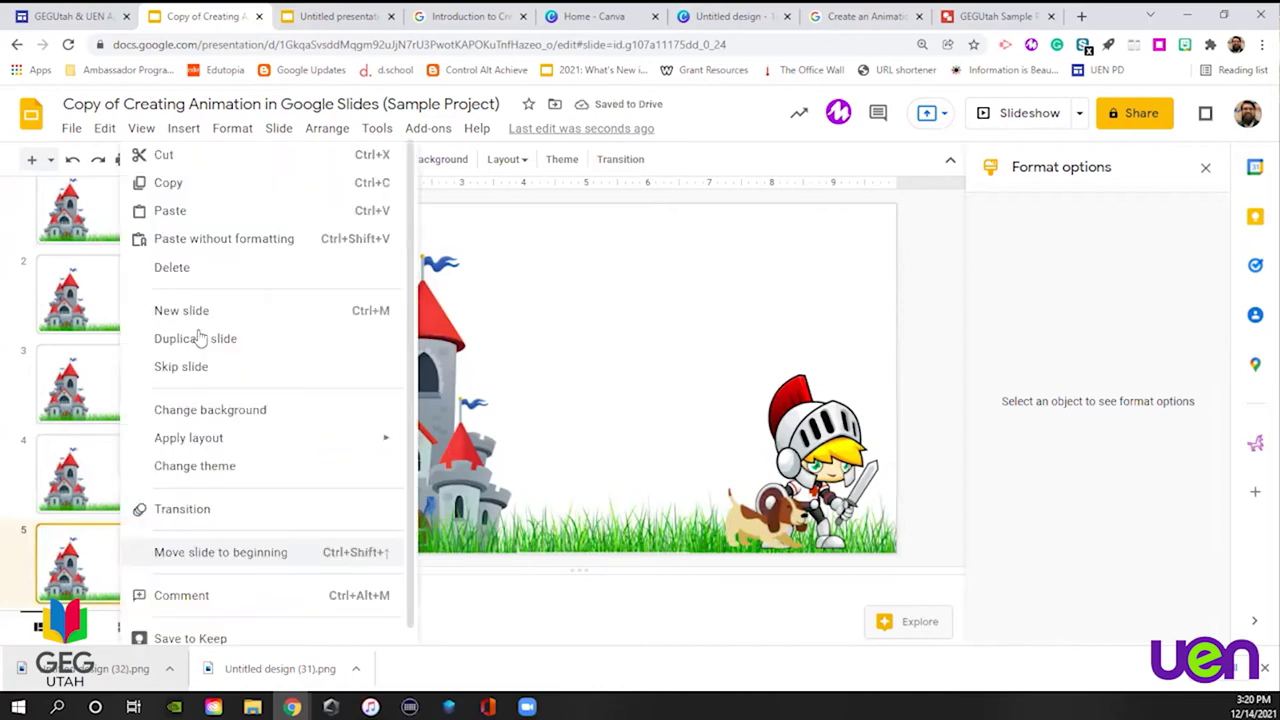
click(199, 338)
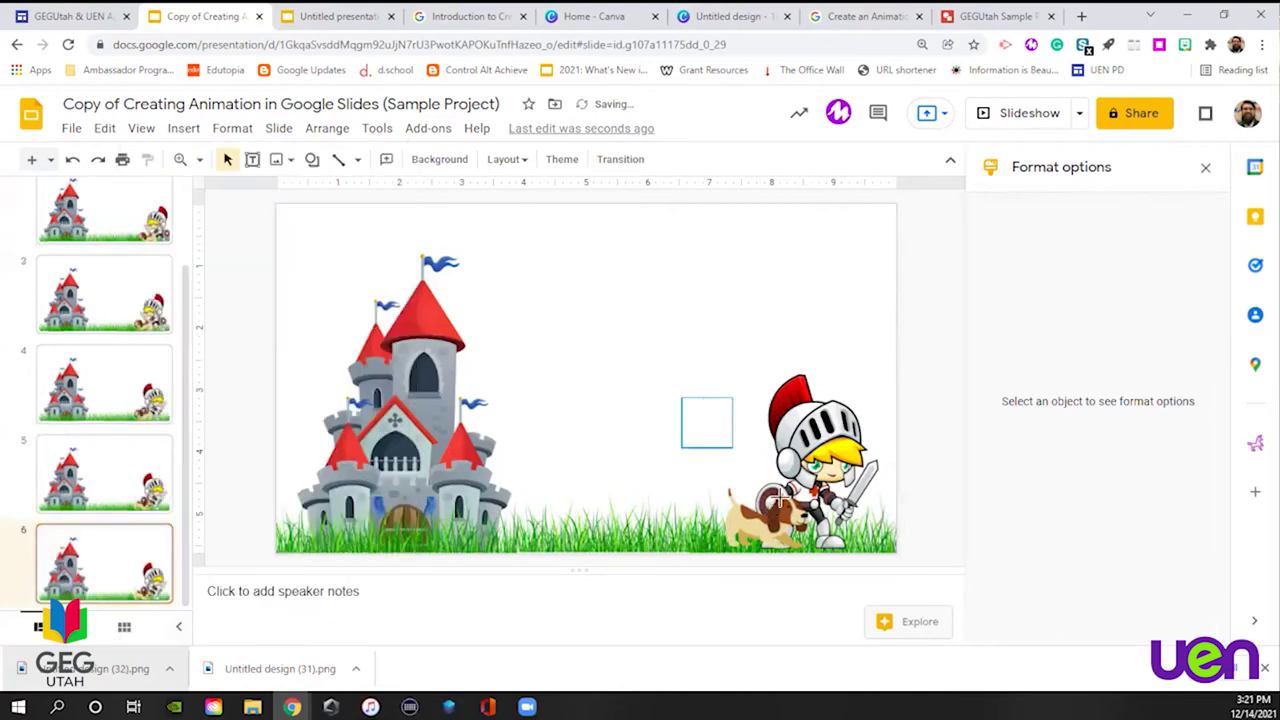
click(800, 470)
click(1120, 513)
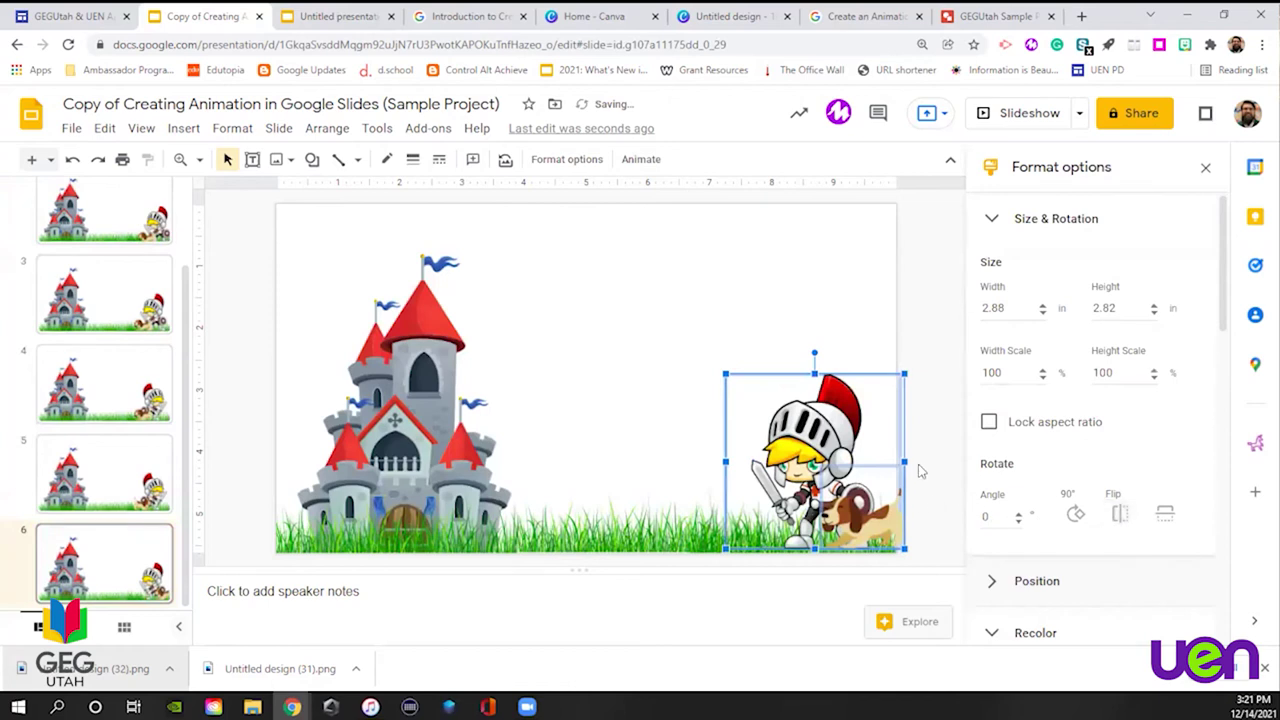
click(930, 505)
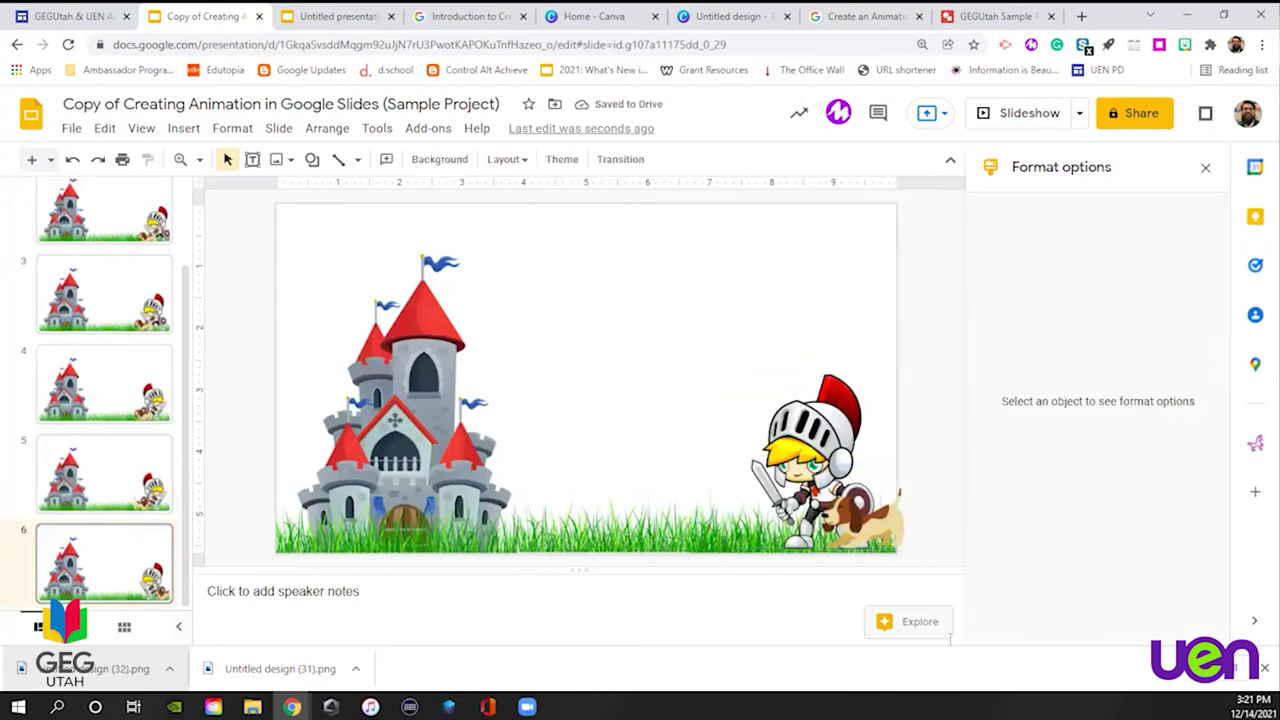
Move the knight and dog together slightly toward the castle on slide 6 and open the slide's options for duplicating it
drag(593, 335, 948, 565)
drag(845, 483, 826, 482)
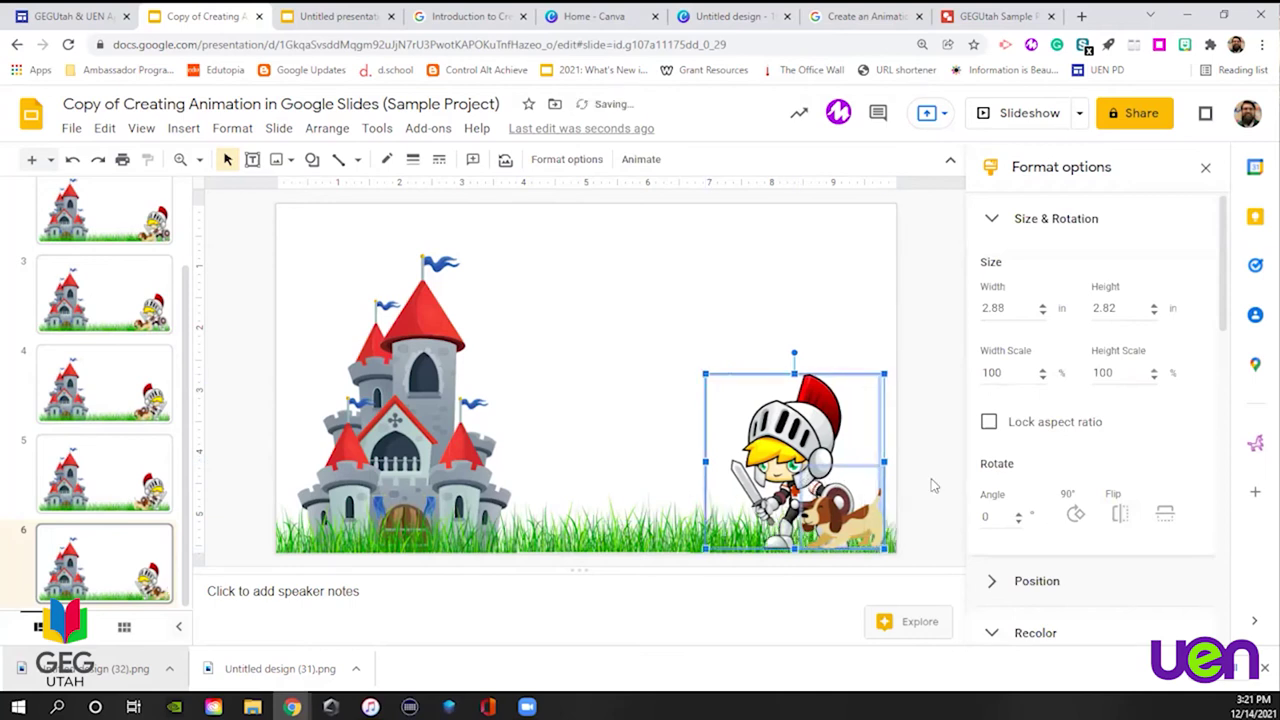
click(925, 486)
right_click(110, 560)
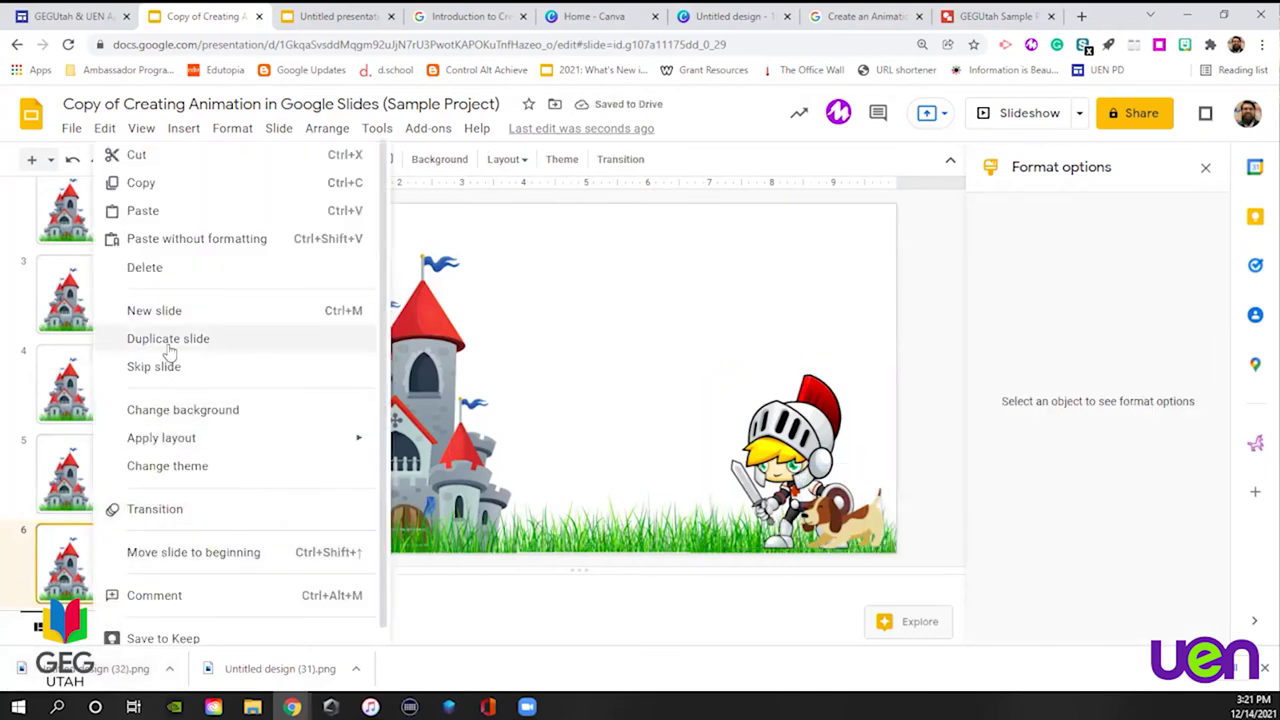
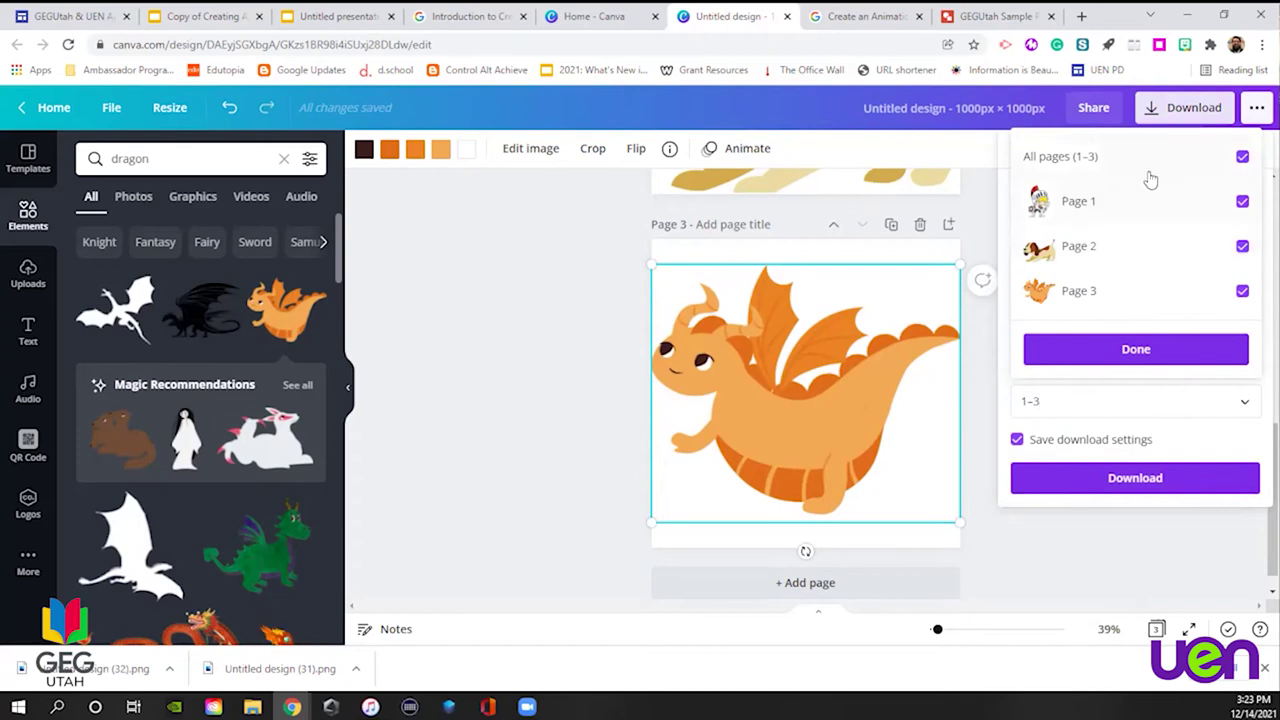
Download only page 3 of the Canva design, the orange dragon, as a PNG with transparent background
click(1134, 290)
click(1128, 352)
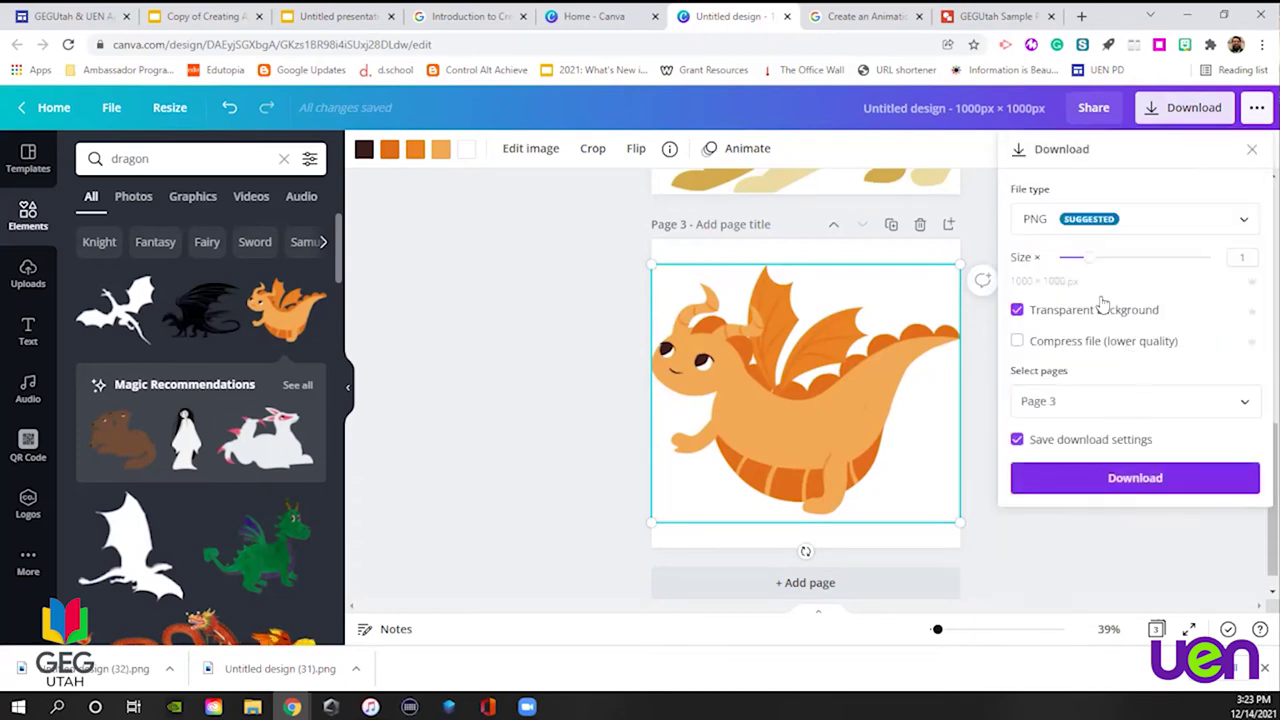
click(1068, 478)
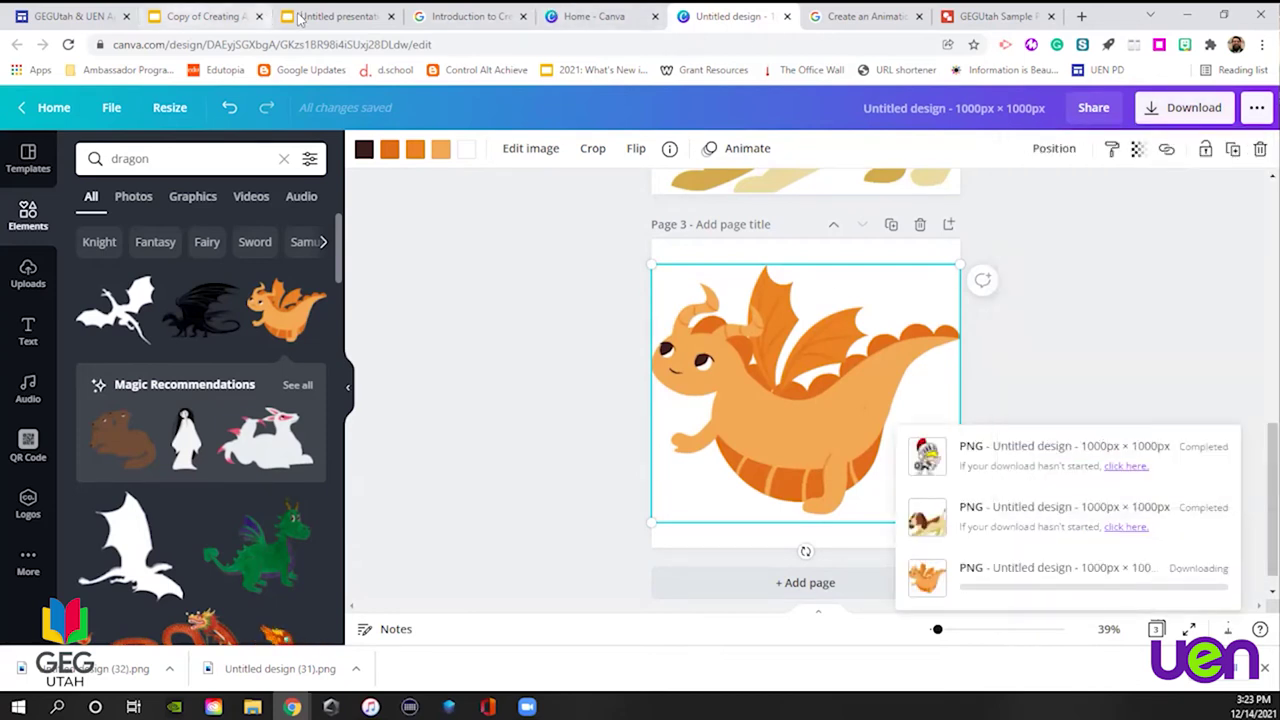
Switch to the Google Slides sample project and insert the downloaded dragon PNG on slide 15
click(200, 16)
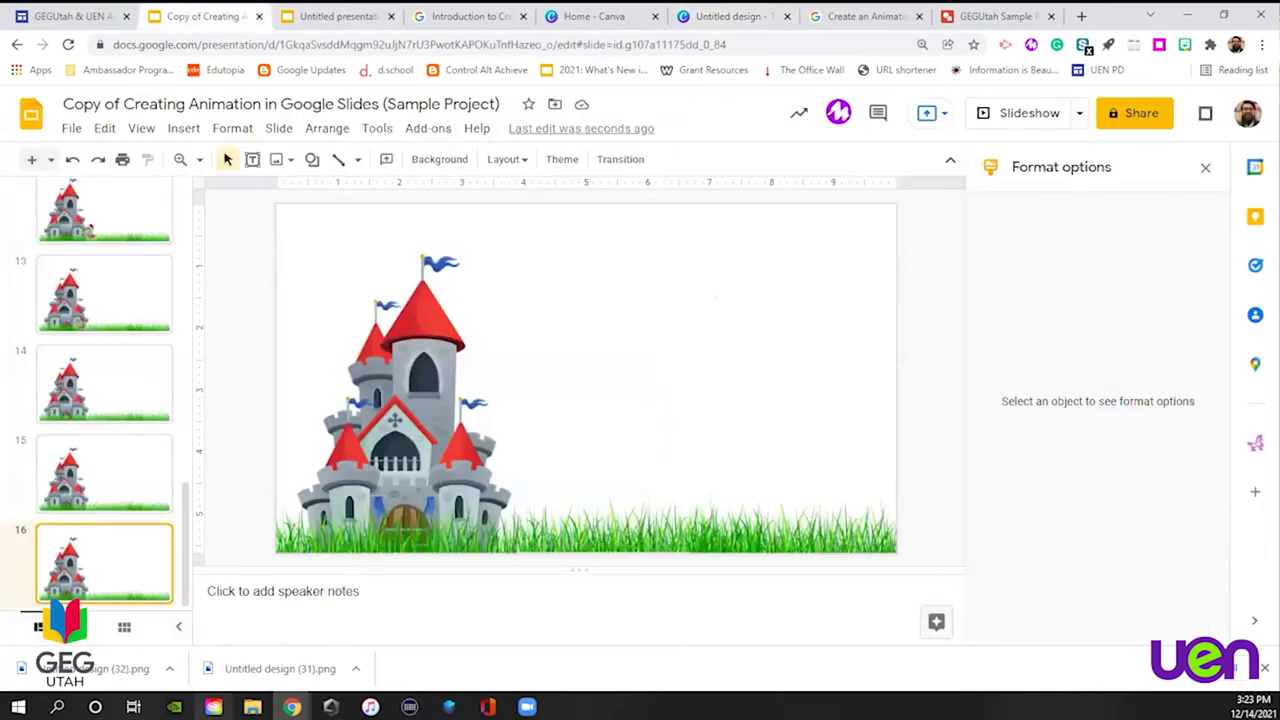
click(103, 452)
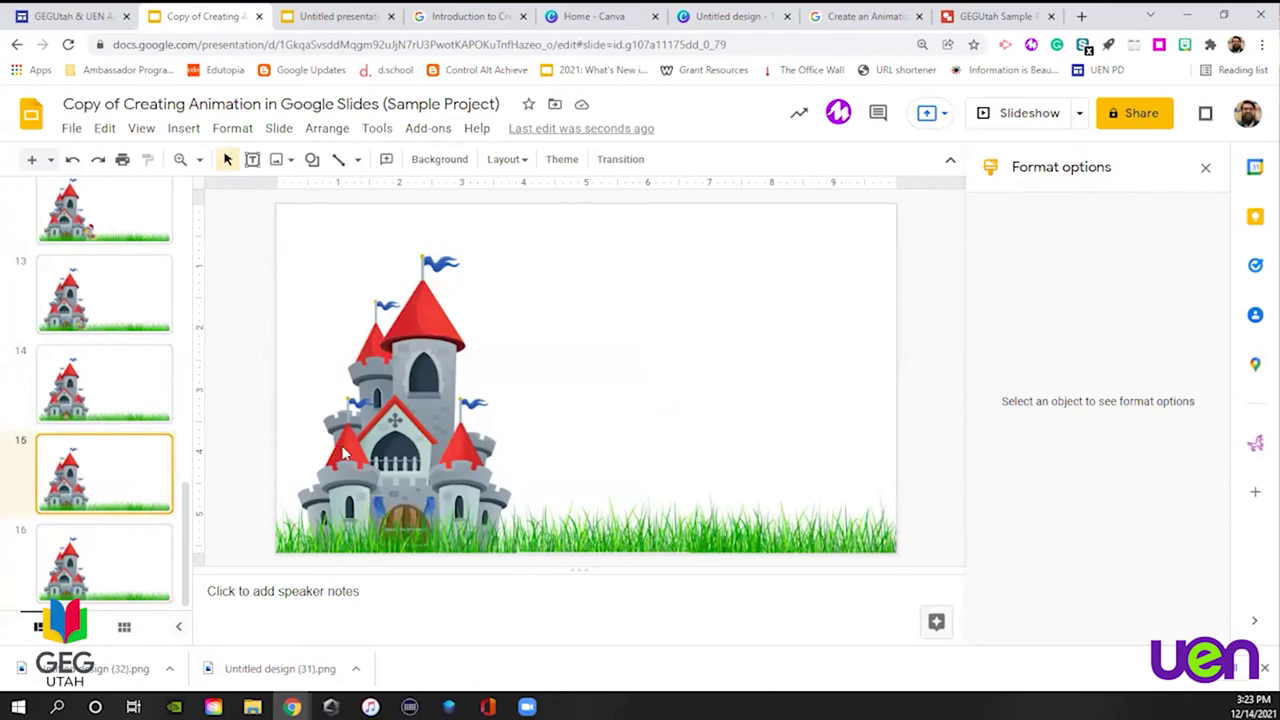
click(733, 17)
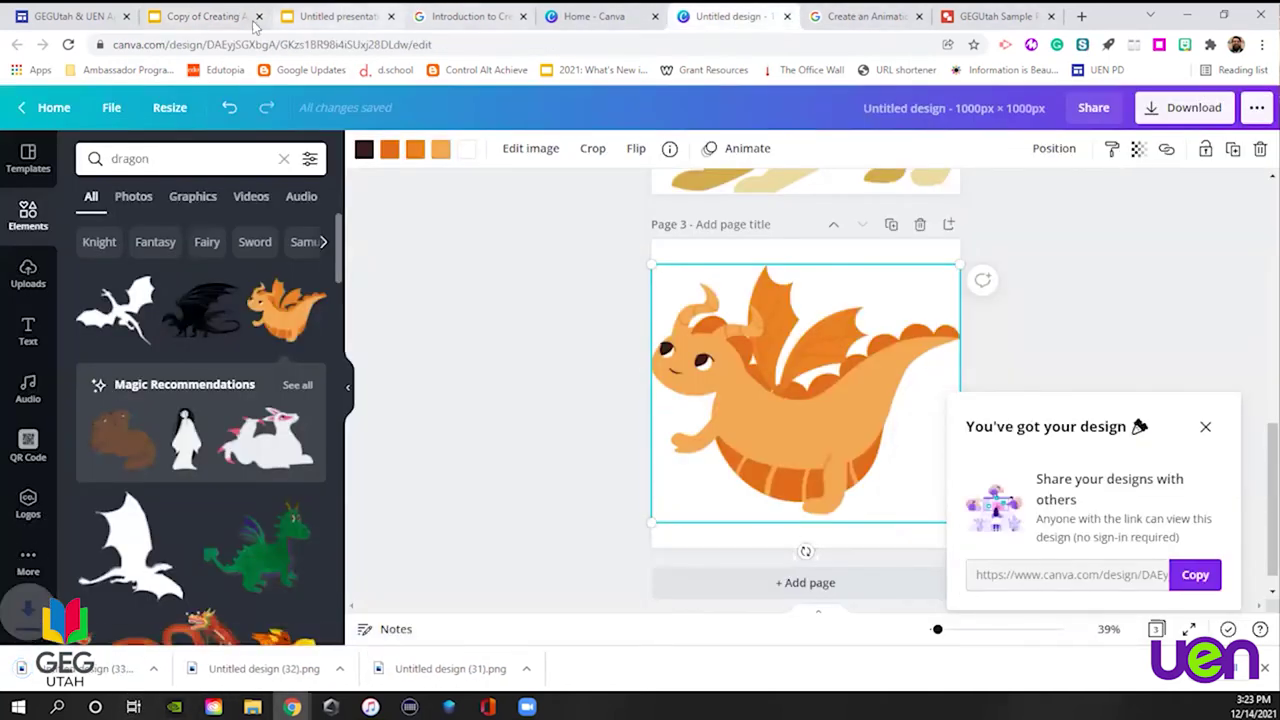
click(203, 16)
drag(90, 668, 893, 405)
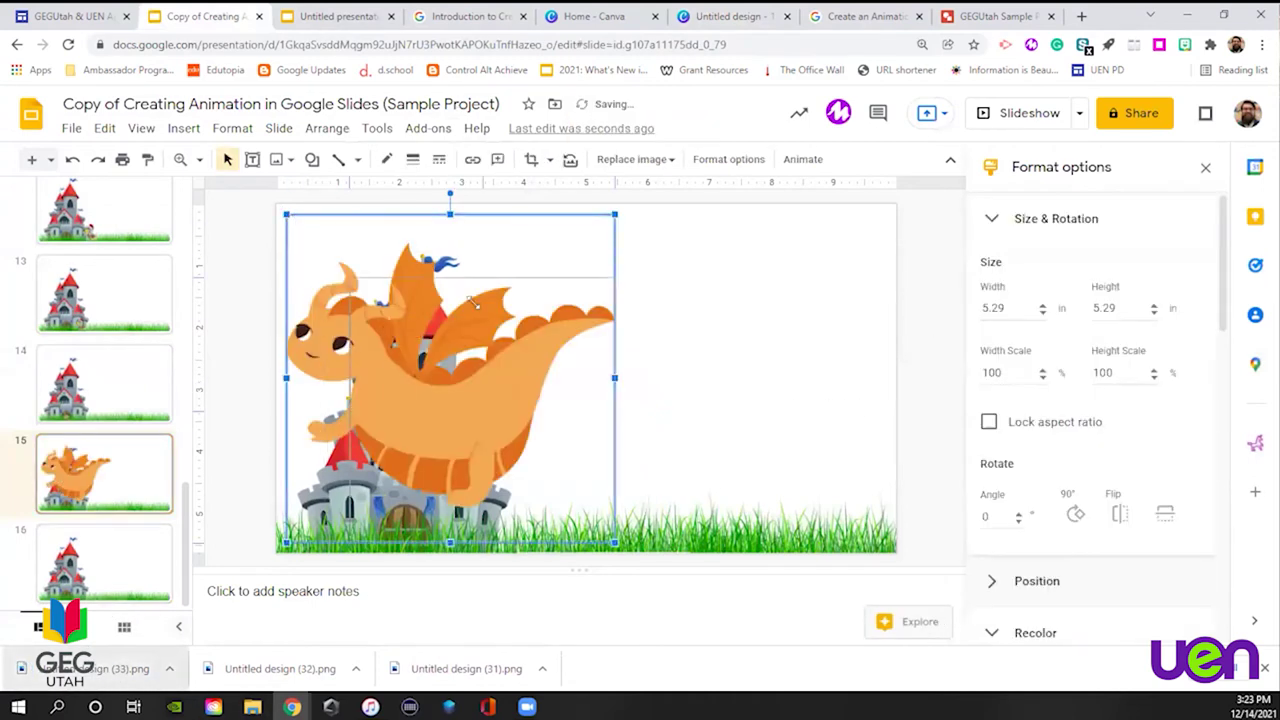
Shrink the dragon on slide 15 to about 2.33 in square and place it partly off the slide edge opposite the castle
drag(558, 368, 470, 398)
drag(547, 446, 934, 340)
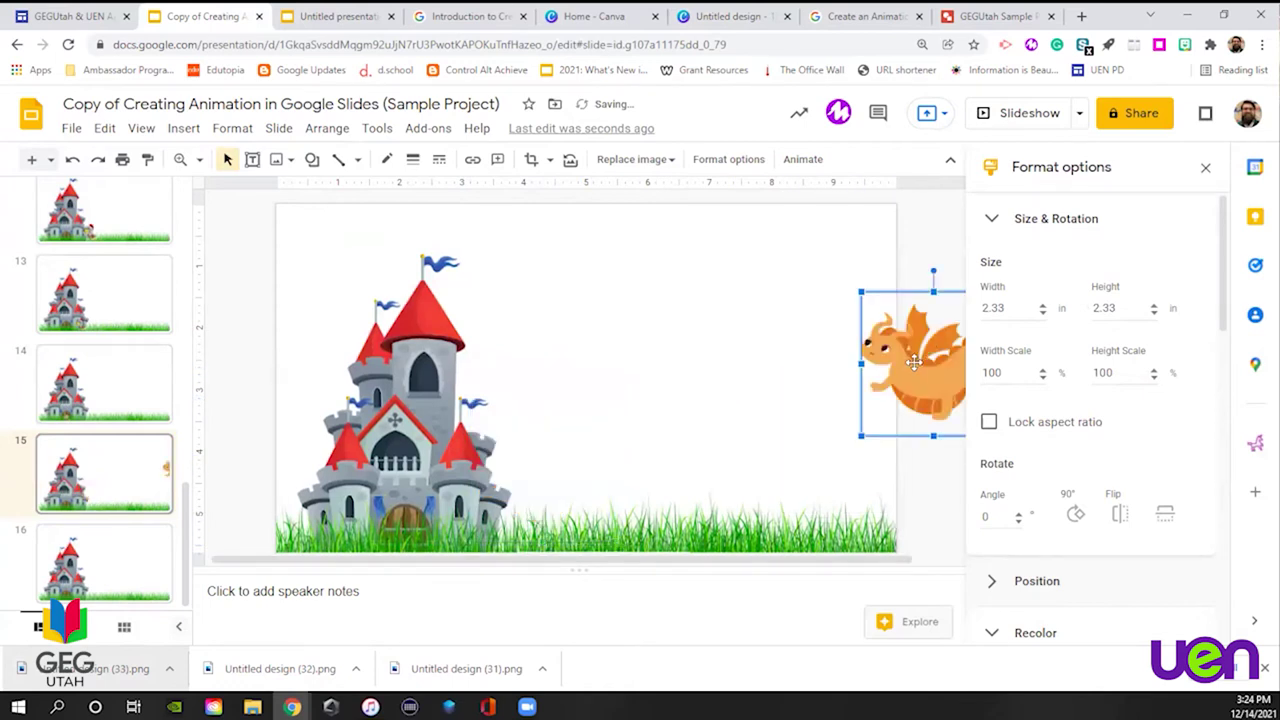
Insert the dragon PNG on slide 16, shrink it to about 3.26 in, place it in the sky beside the castle and tilt it about 8.5°
click(117, 578)
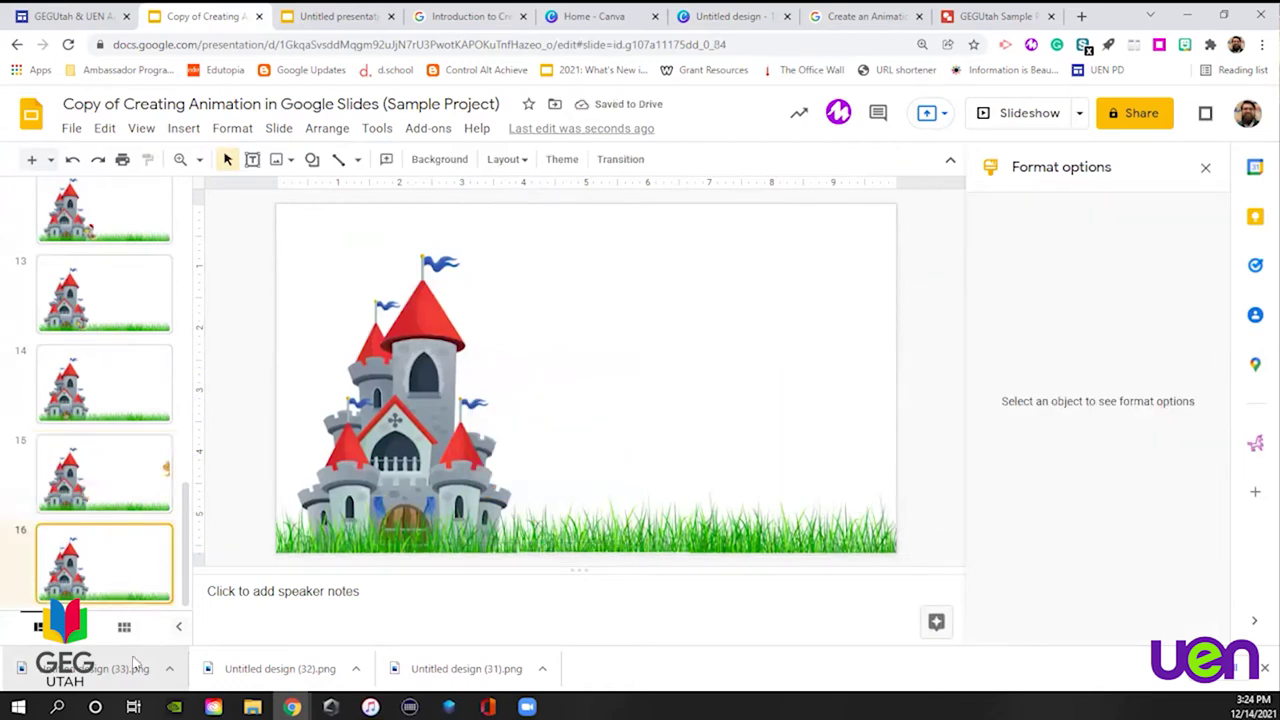
drag(103, 681, 620, 325)
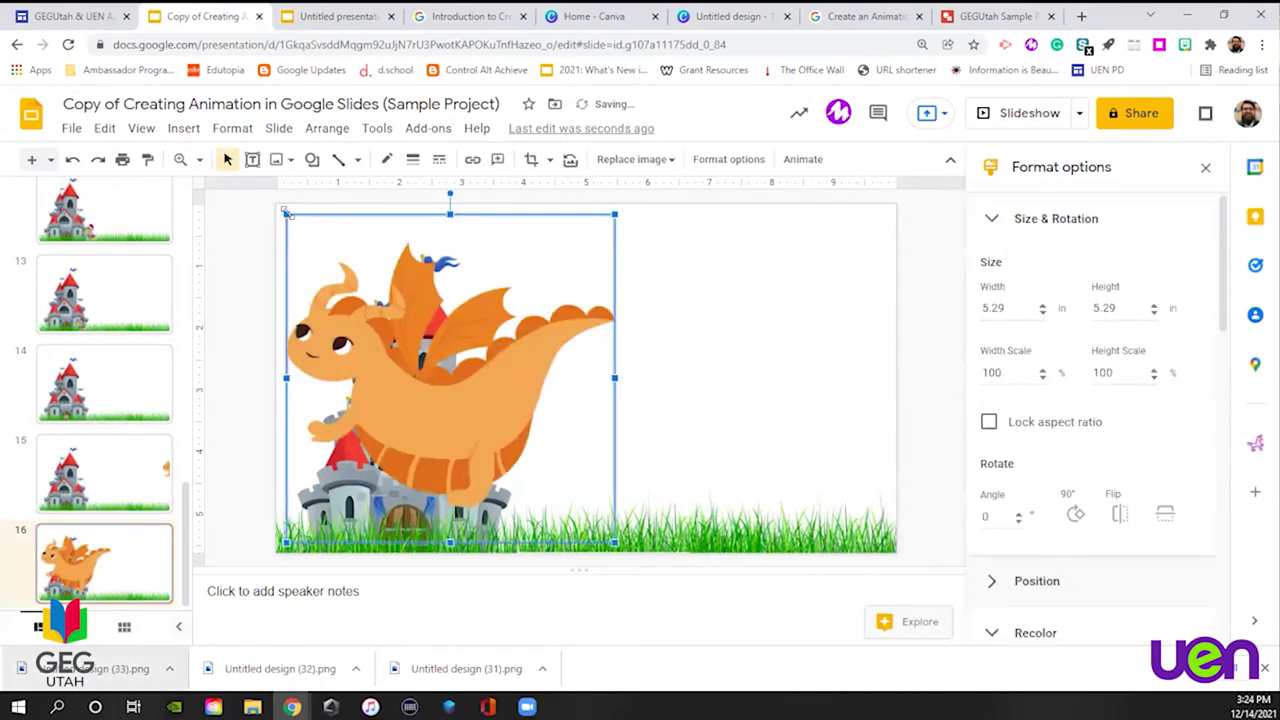
drag(287, 215, 413, 341)
drag(520, 402, 747, 291)
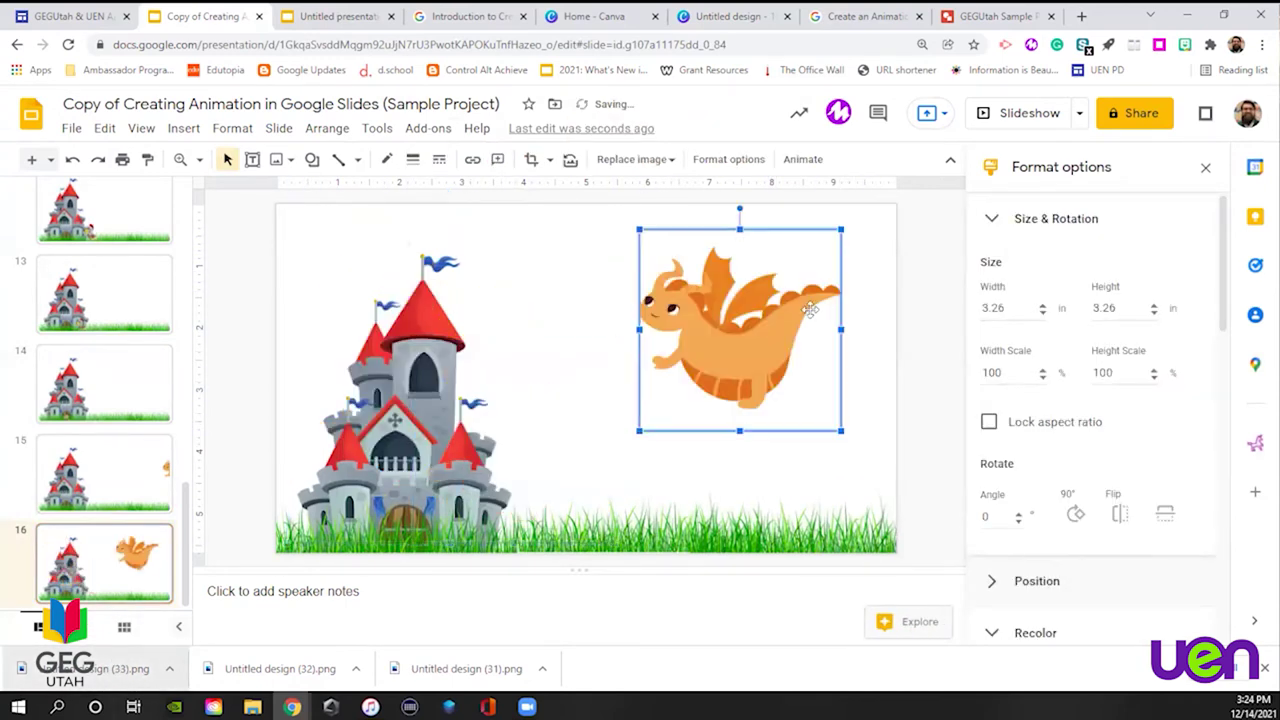
drag(749, 209, 775, 215)
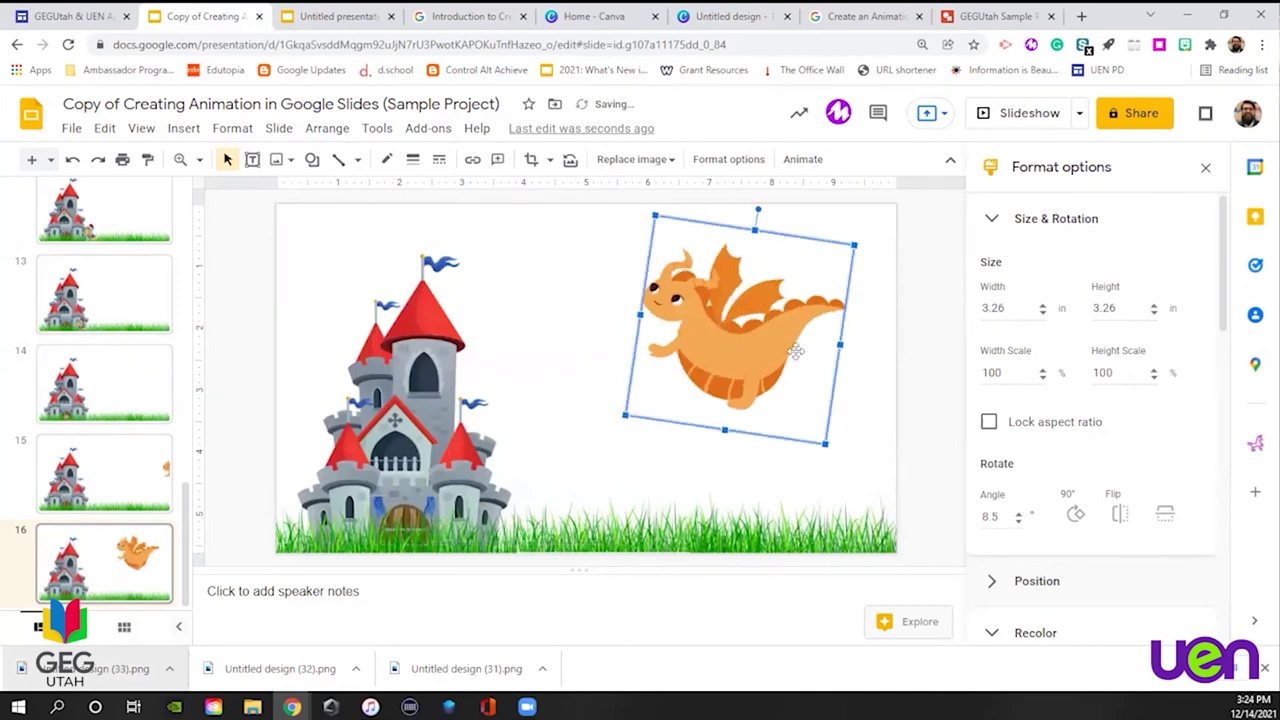
click(925, 337)
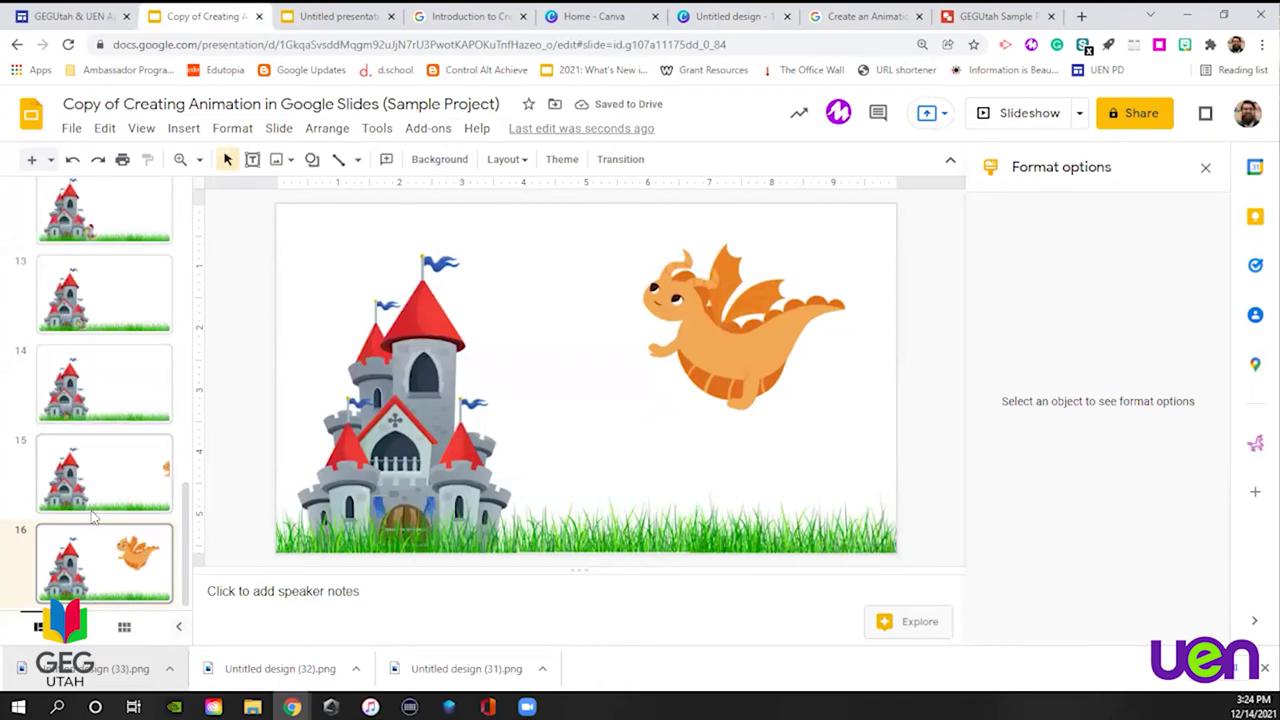
Draw an oval speech bubble callout about 2.39 by 1.68 in above the knight on slide 6
scroll(92, 515, up, 10)
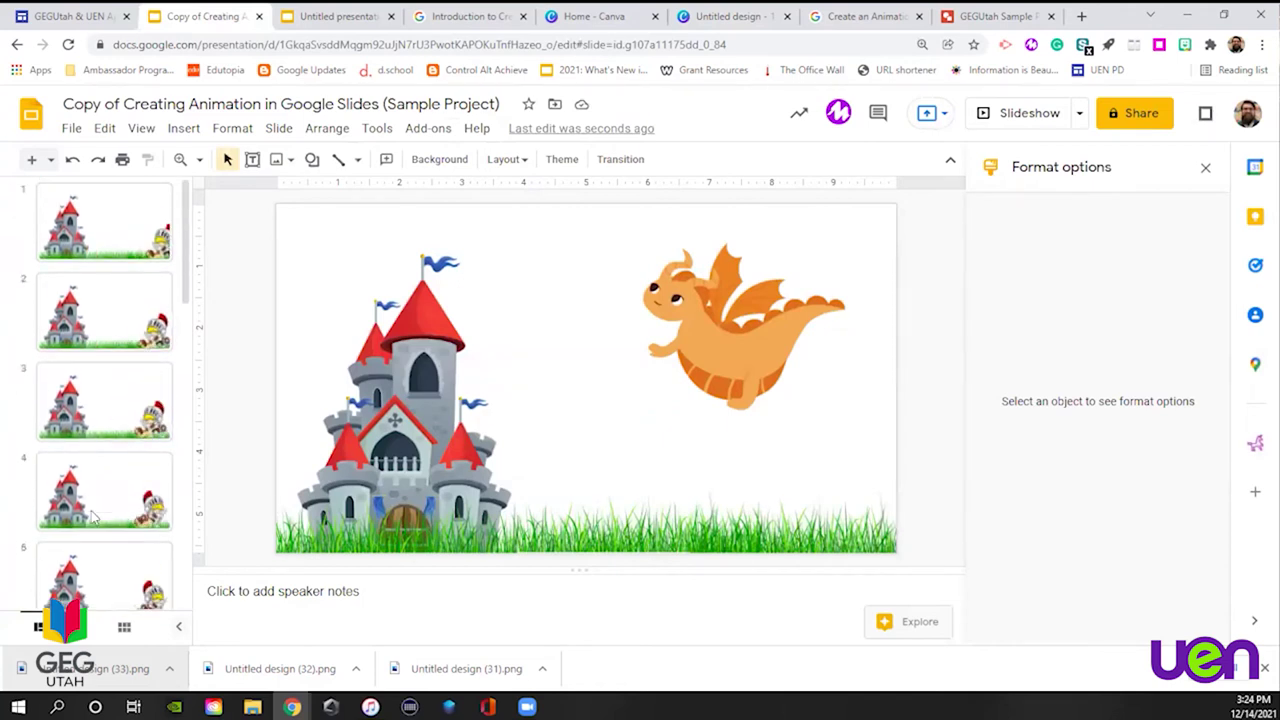
scroll(92, 515, down, 3)
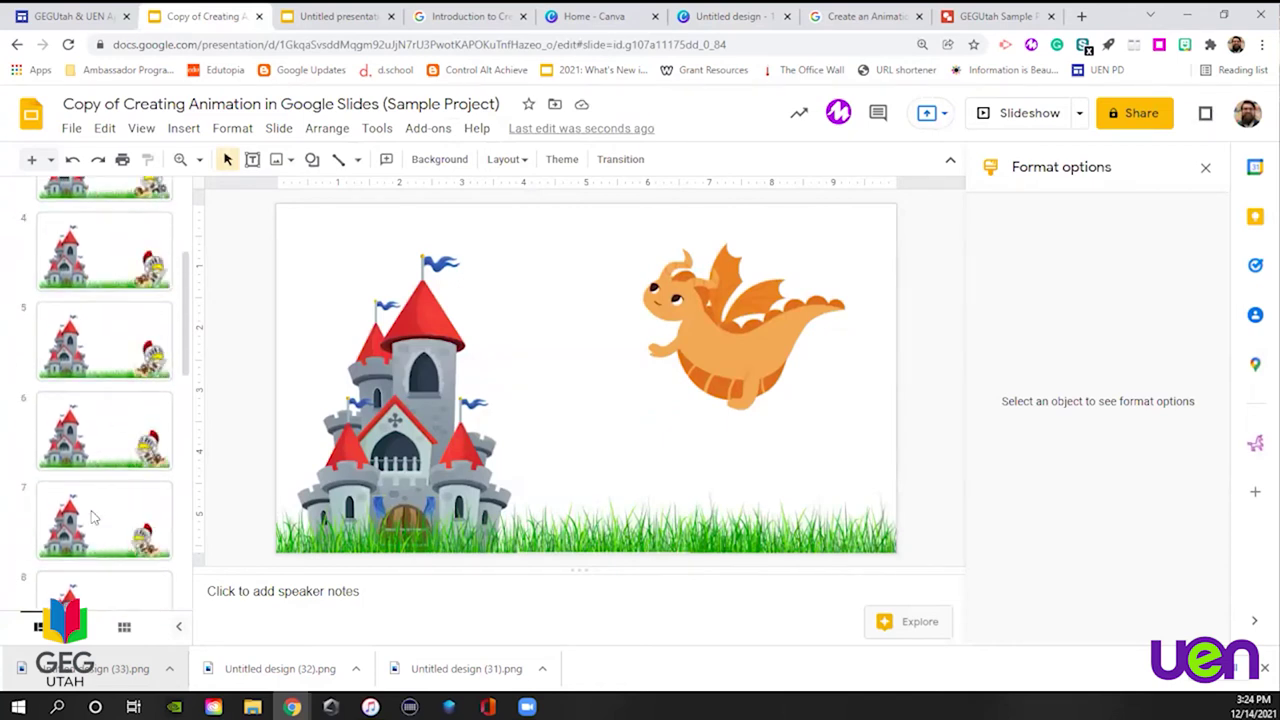
click(105, 430)
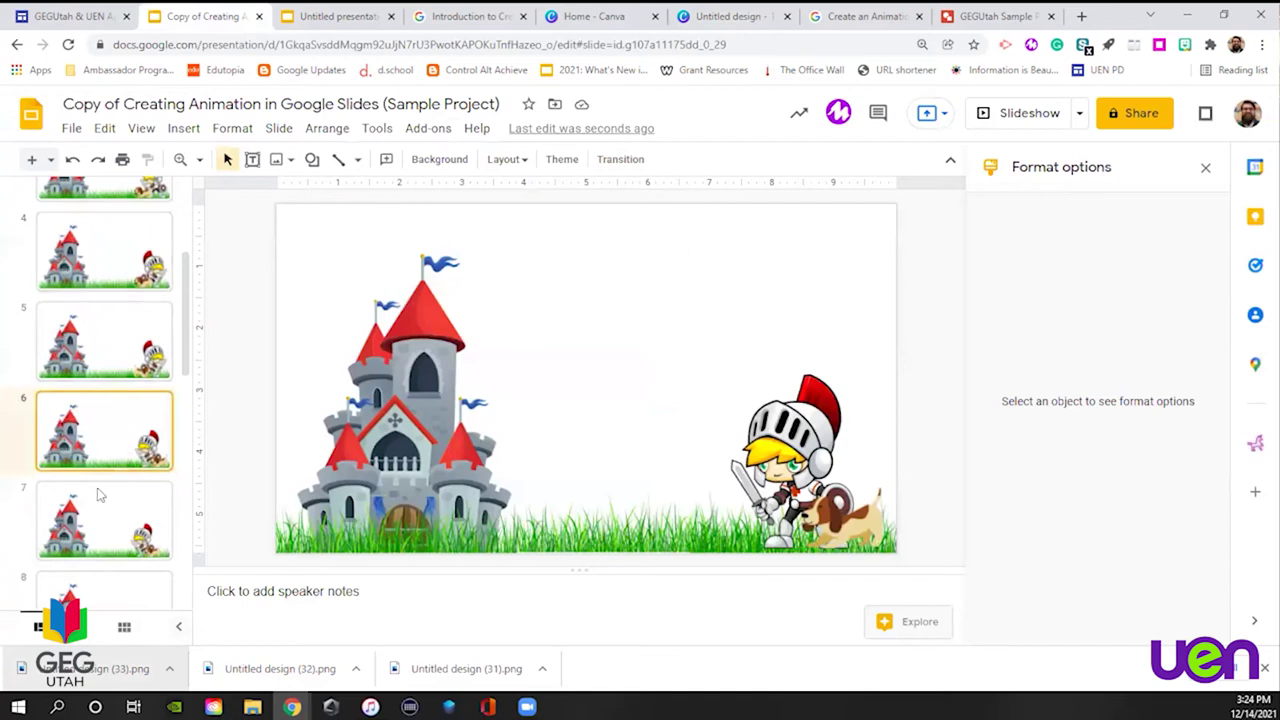
click(134, 334)
click(152, 262)
click(136, 326)
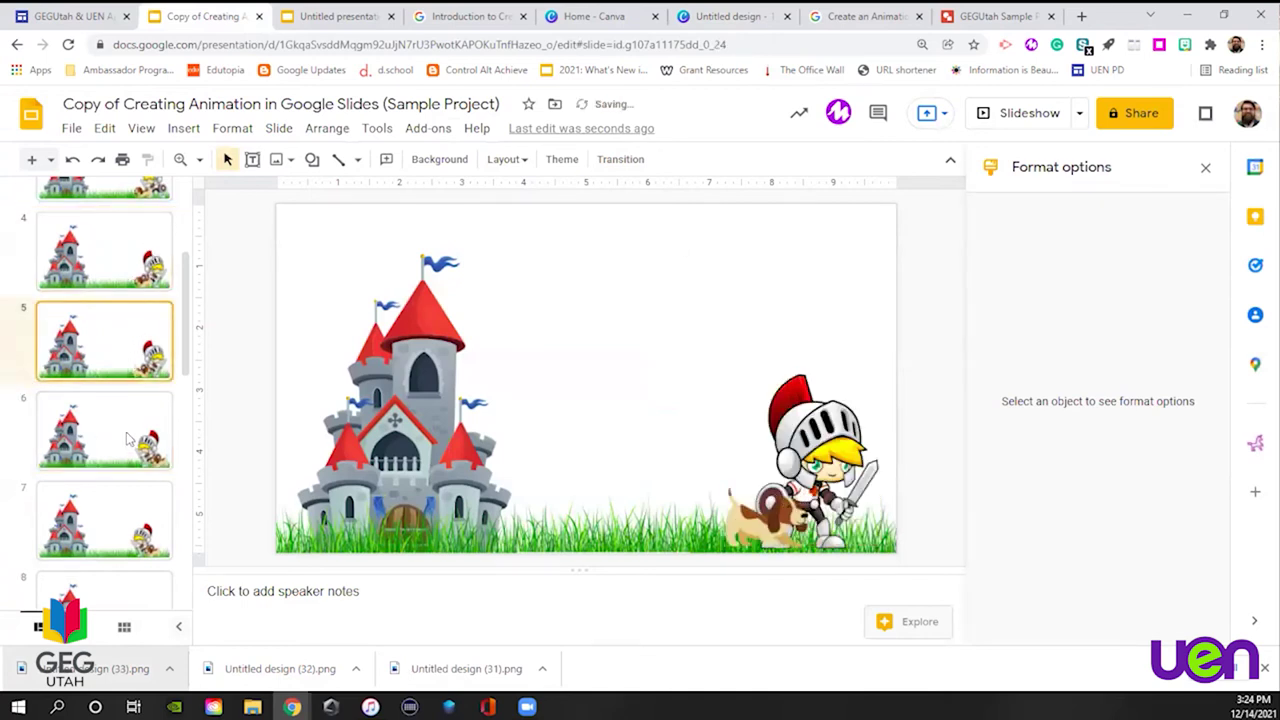
click(130, 442)
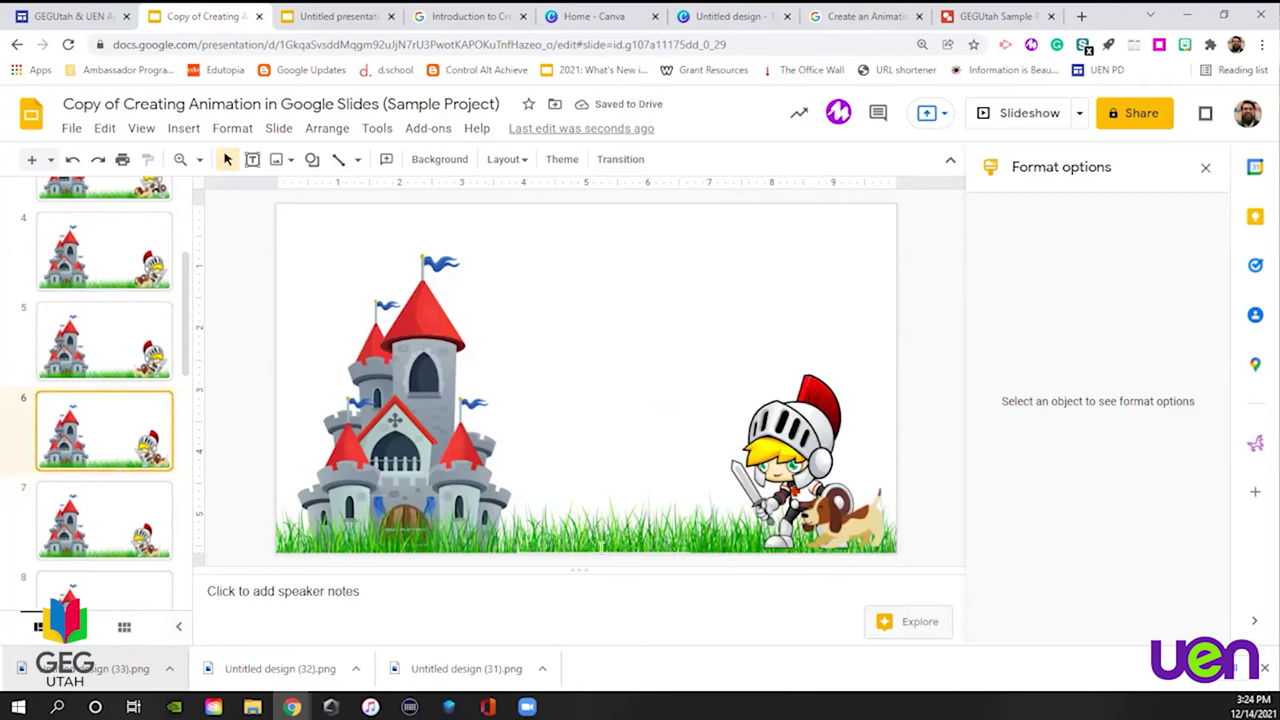
click(312, 160)
mouse_move(340, 248)
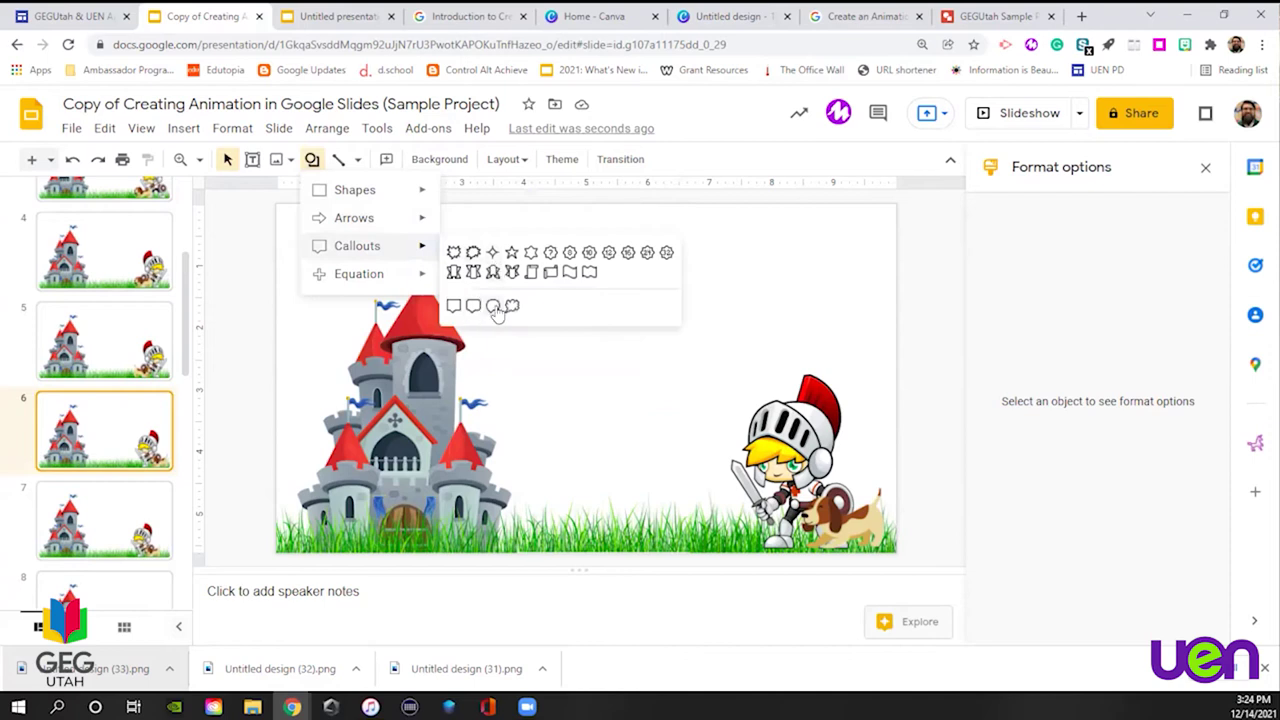
click(495, 306)
drag(600, 303, 752, 408)
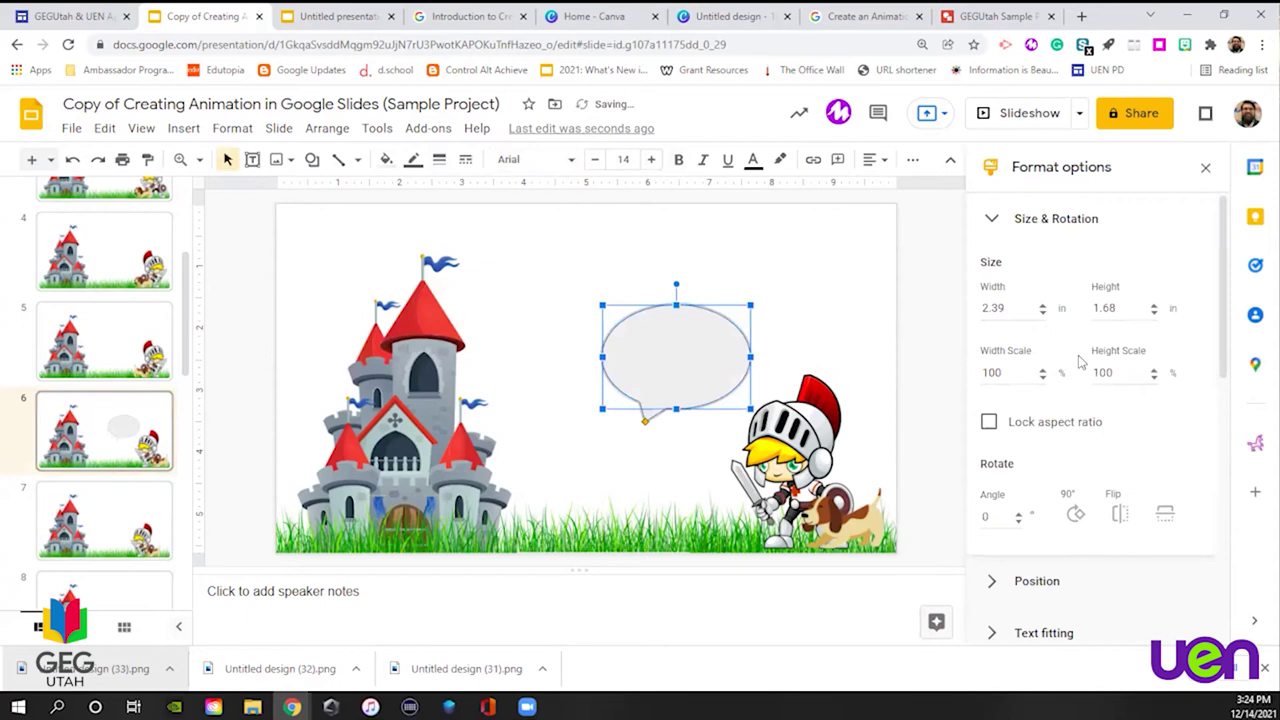
Flip the speech bubble horizontally and adjust it so its tail reaches the knight's face
click(1124, 518)
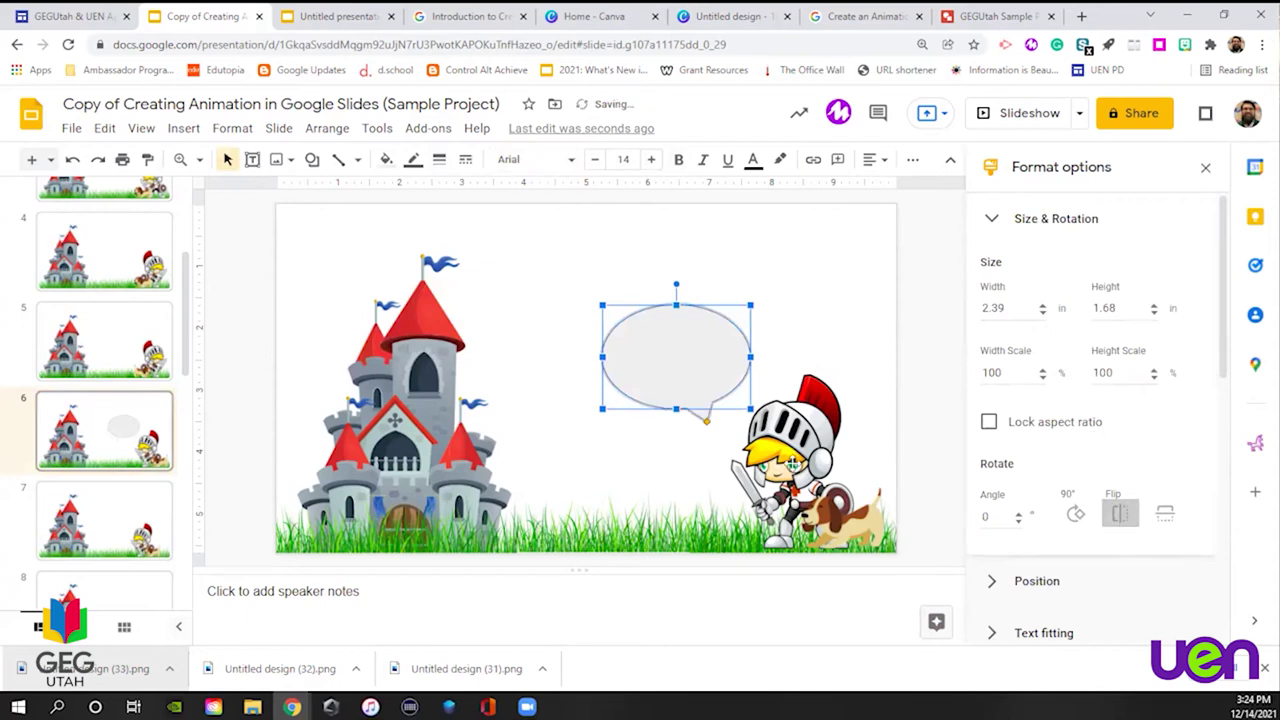
drag(690, 363, 700, 365)
drag(720, 425, 735, 450)
Add a text box reading "Come On!" inside the speech bubble on slide 6
click(680, 355)
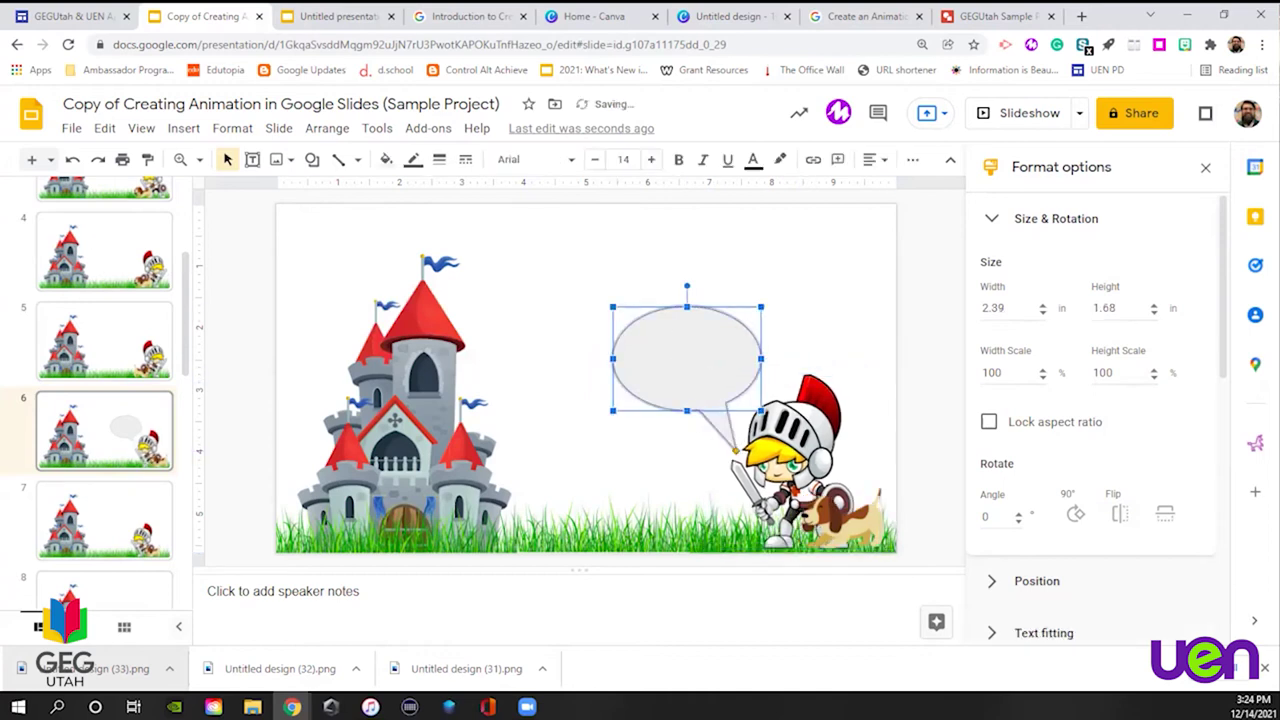
click(252, 159)
drag(629, 330, 736, 386)
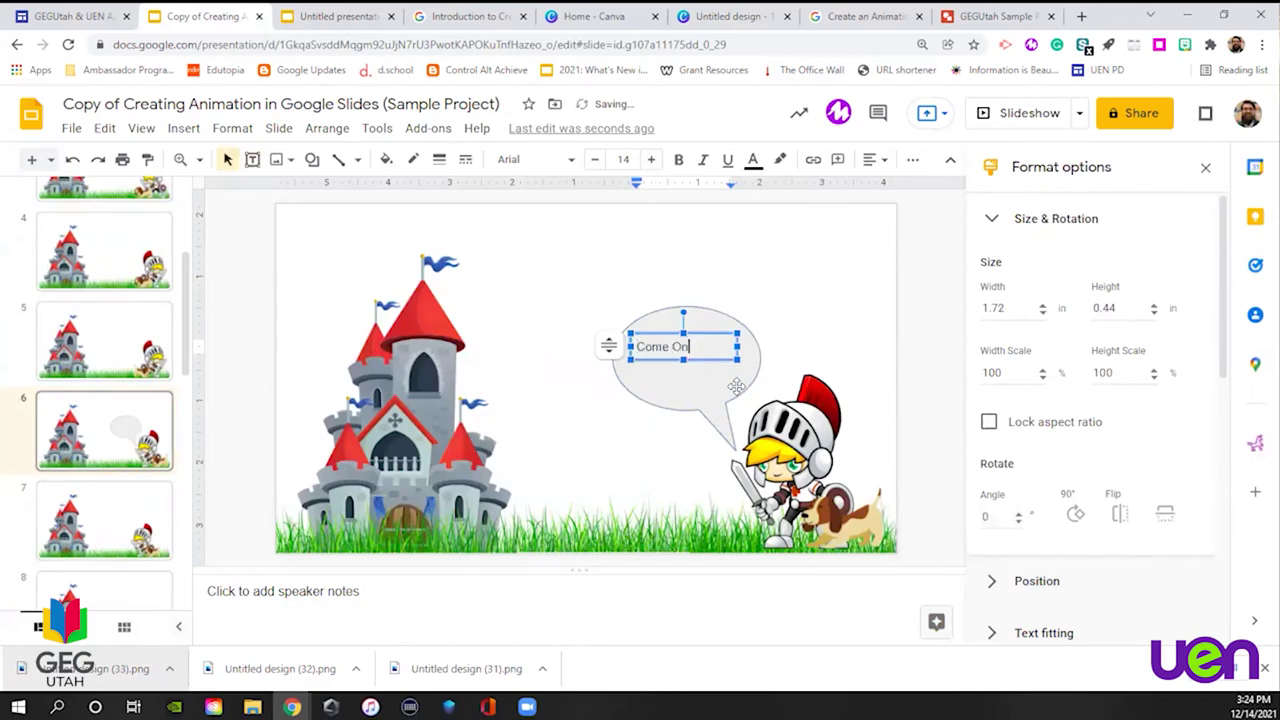
Format the "Come On!" text in Archivo Black at size 22
triple_click(676, 346)
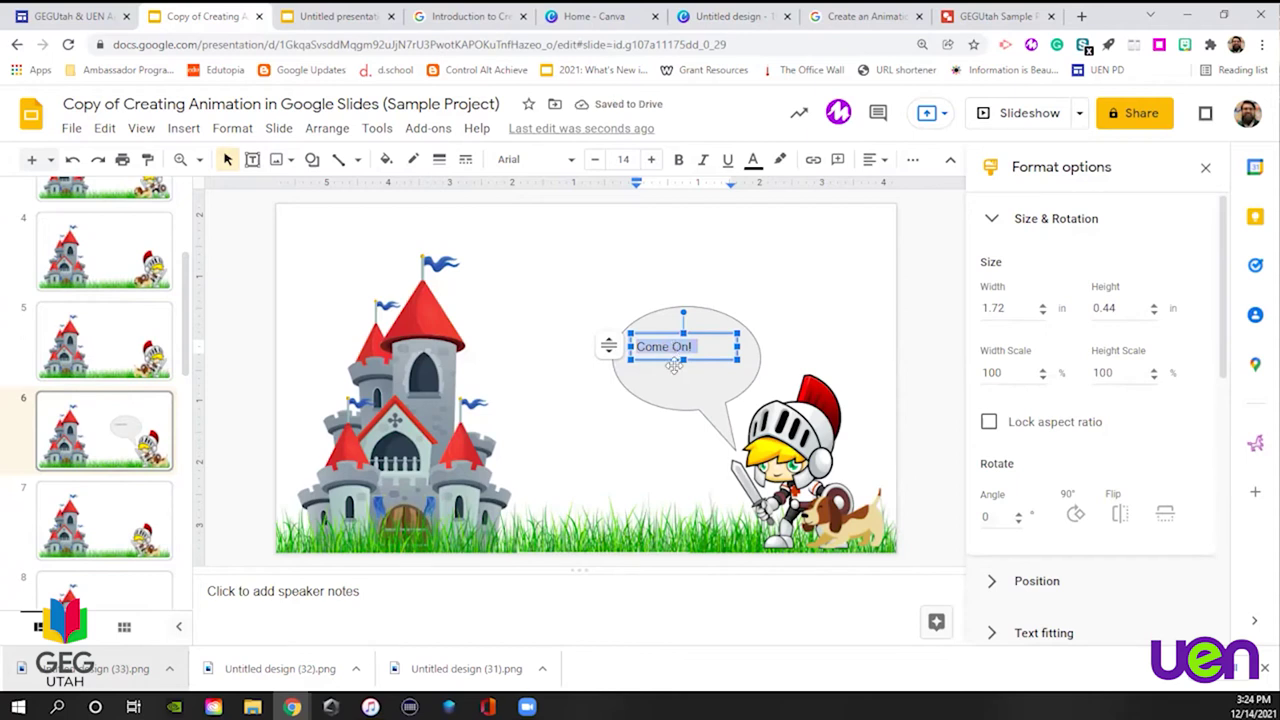
click(535, 159)
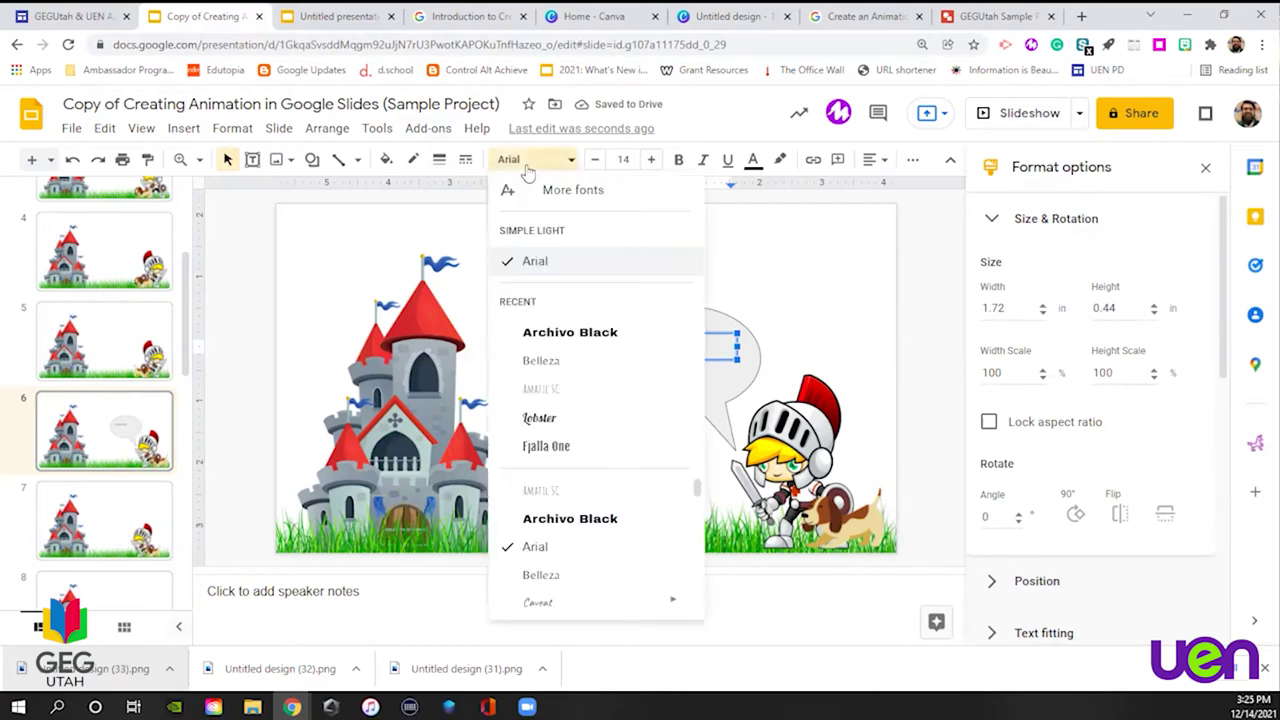
click(585, 332)
click(651, 159)
click(651, 159)
click(651, 159)
click(651, 159)
click(651, 159)
click(651, 159)
click(651, 159)
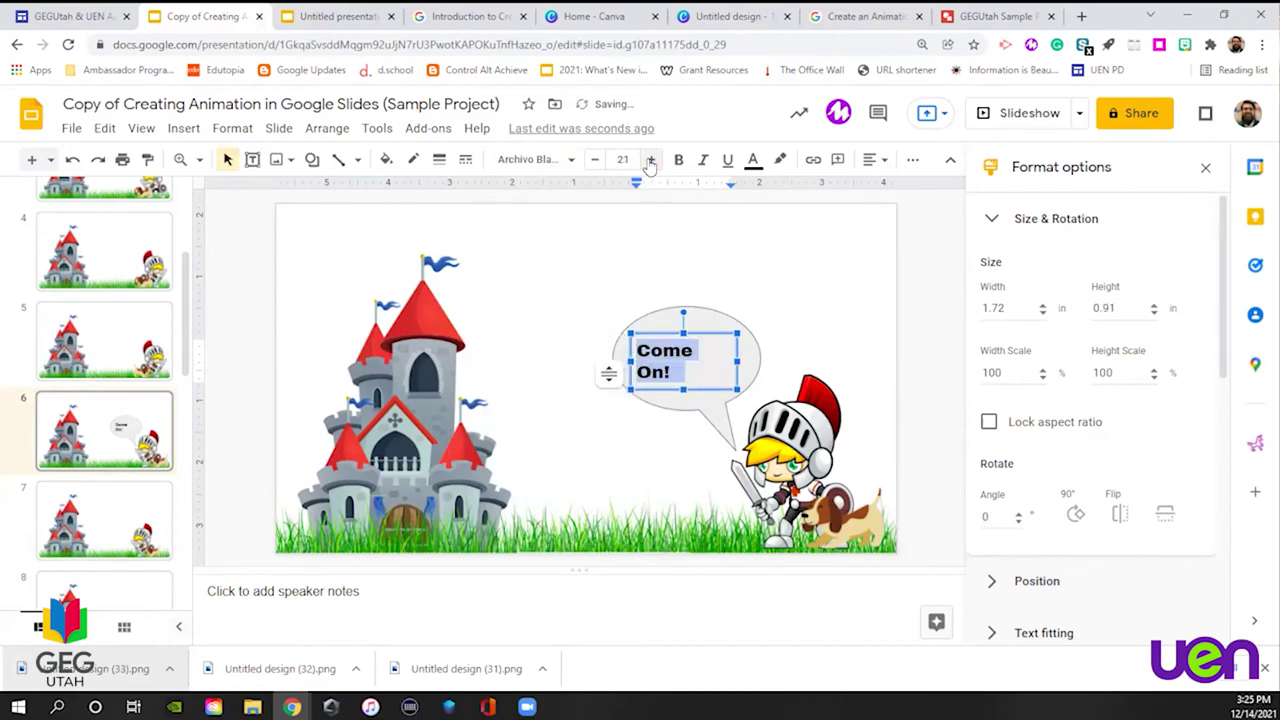
click(651, 159)
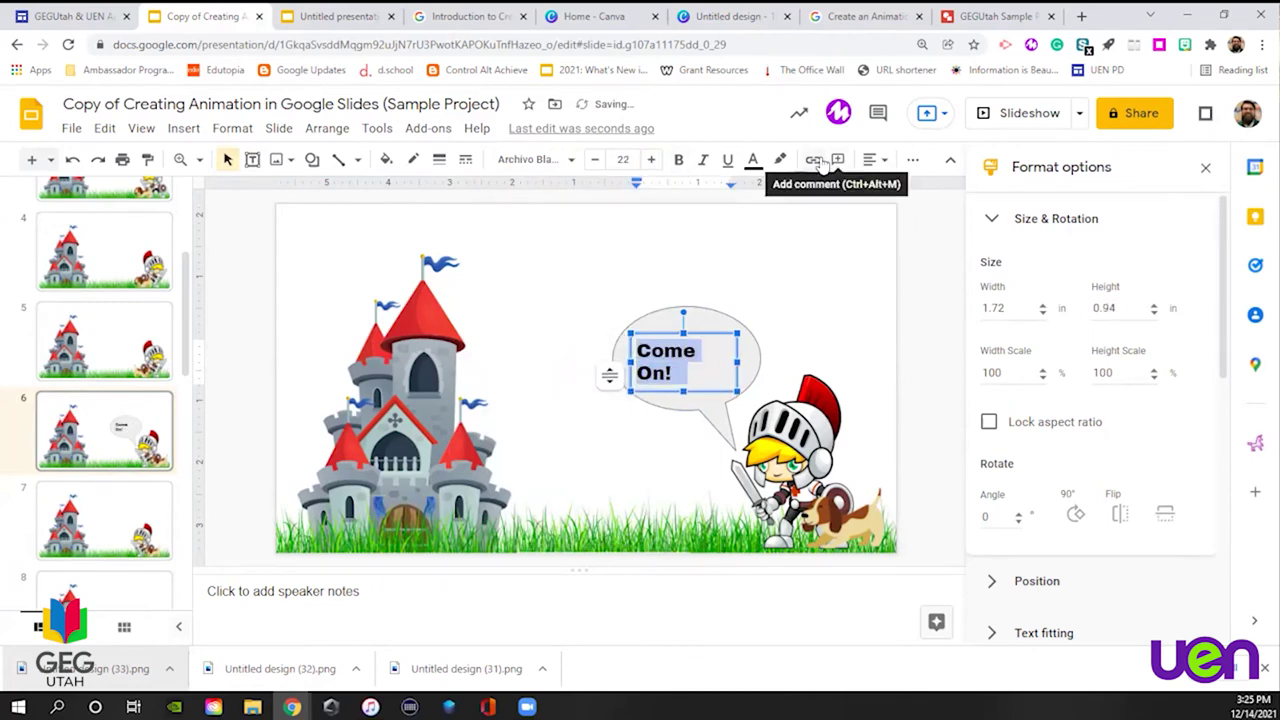
Center the "Come On!" text horizontally within its text box and deselect it
click(872, 159)
click(900, 186)
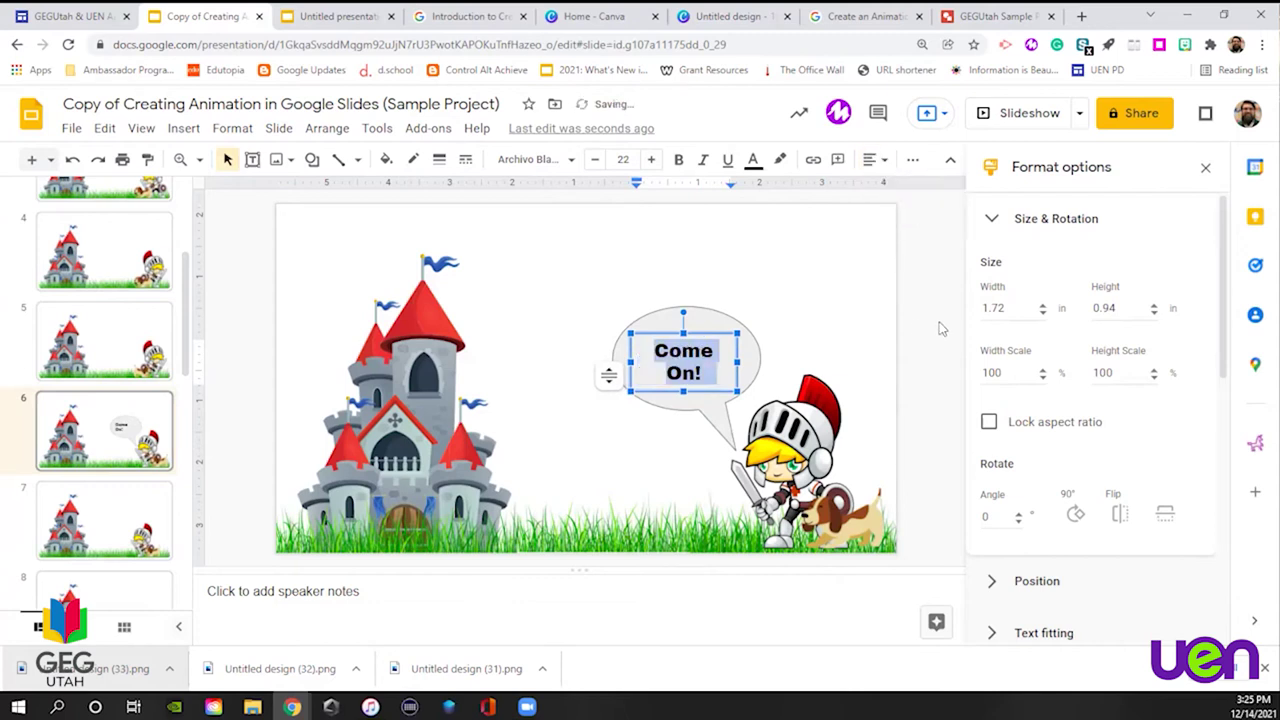
click(940, 328)
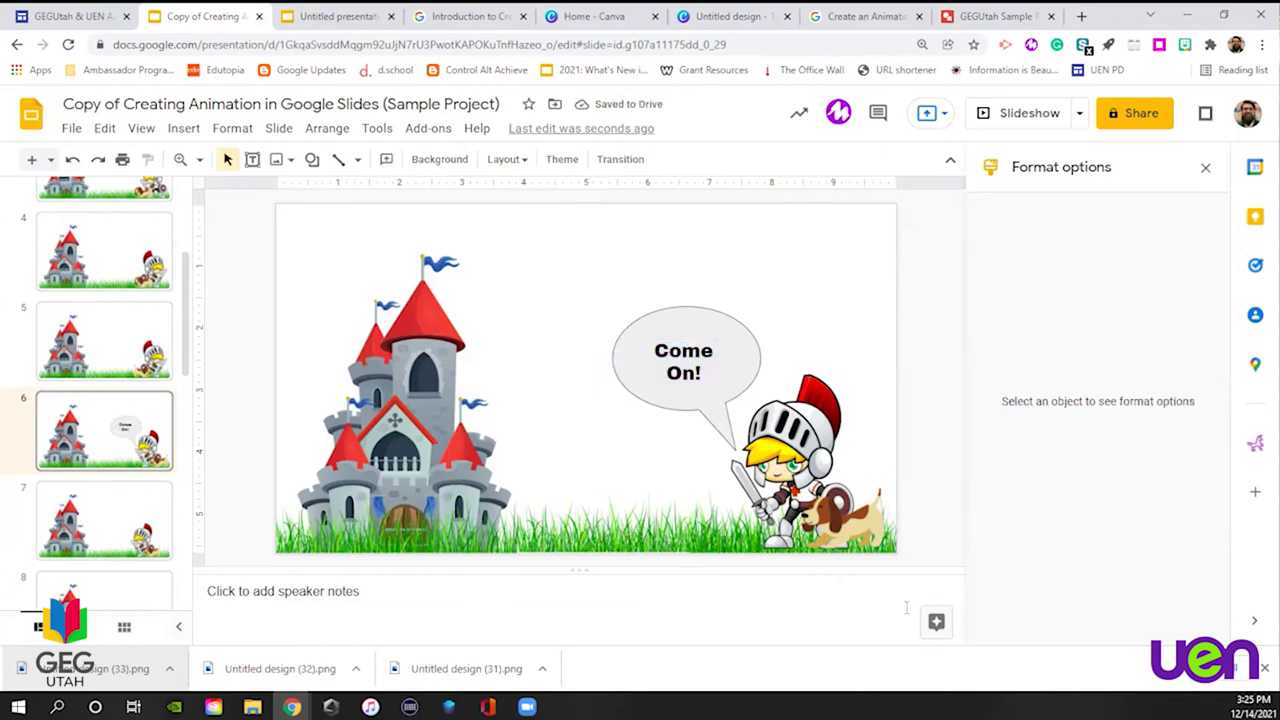
Step through the slides from 1 to 16 to preview the animation with the new speech bubble
scroll(100, 230, up, 3)
click(160, 212)
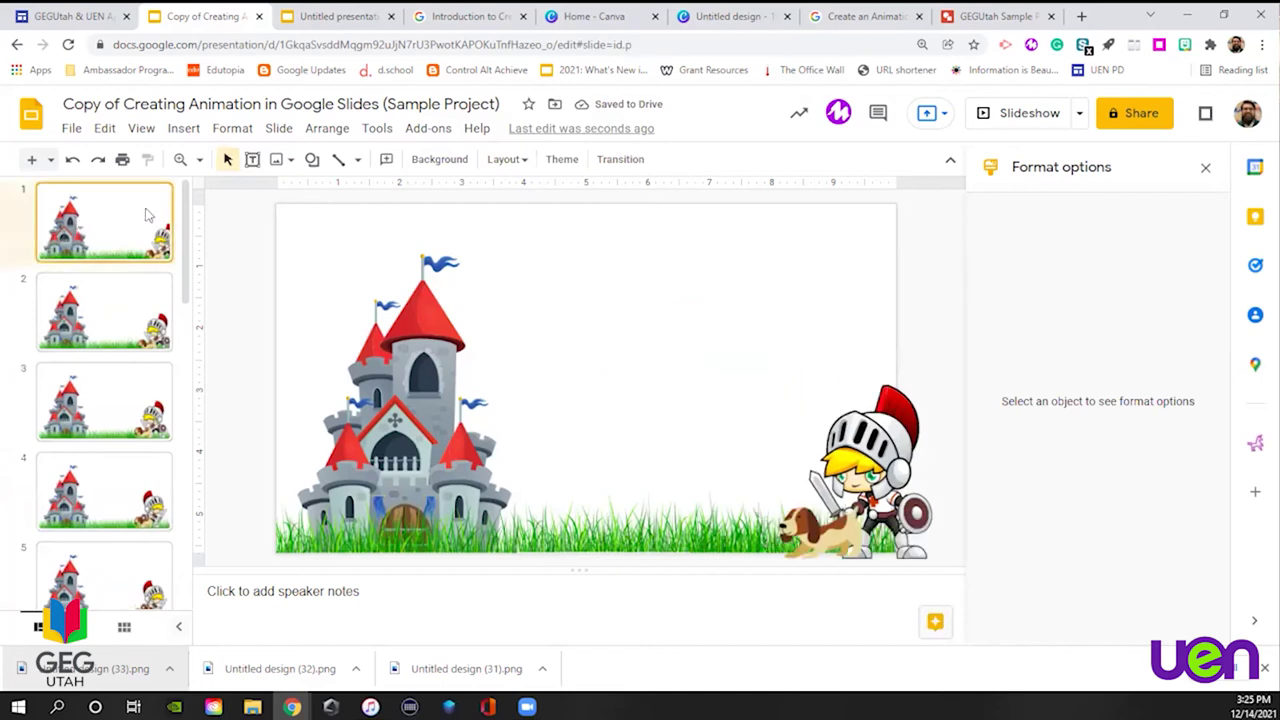
key(Down)
key(Down)
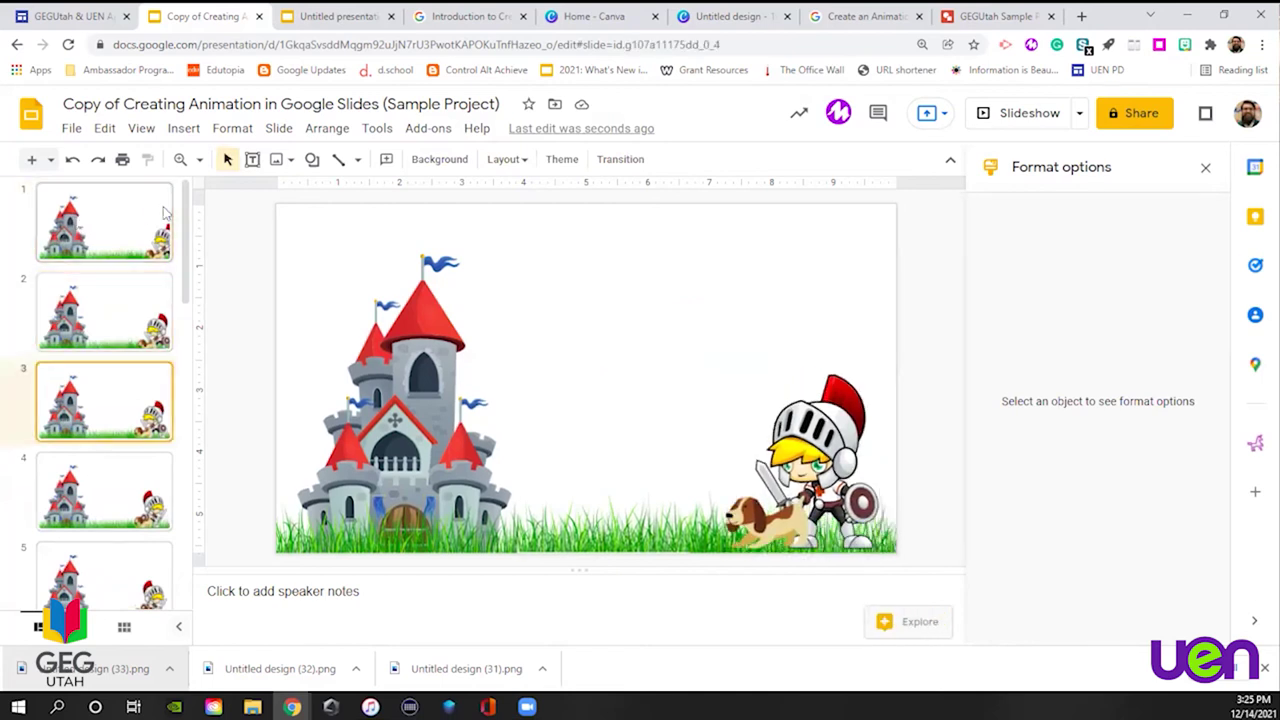
key(Down)
key(Down)
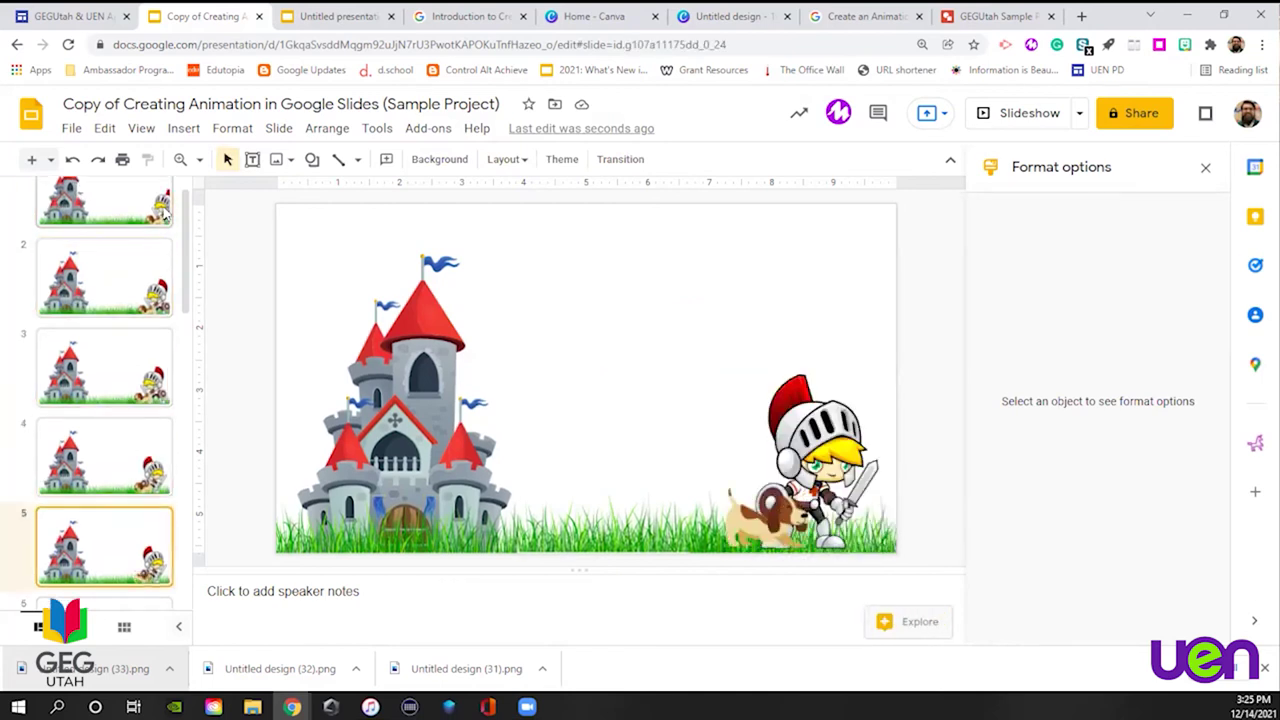
key(Down)
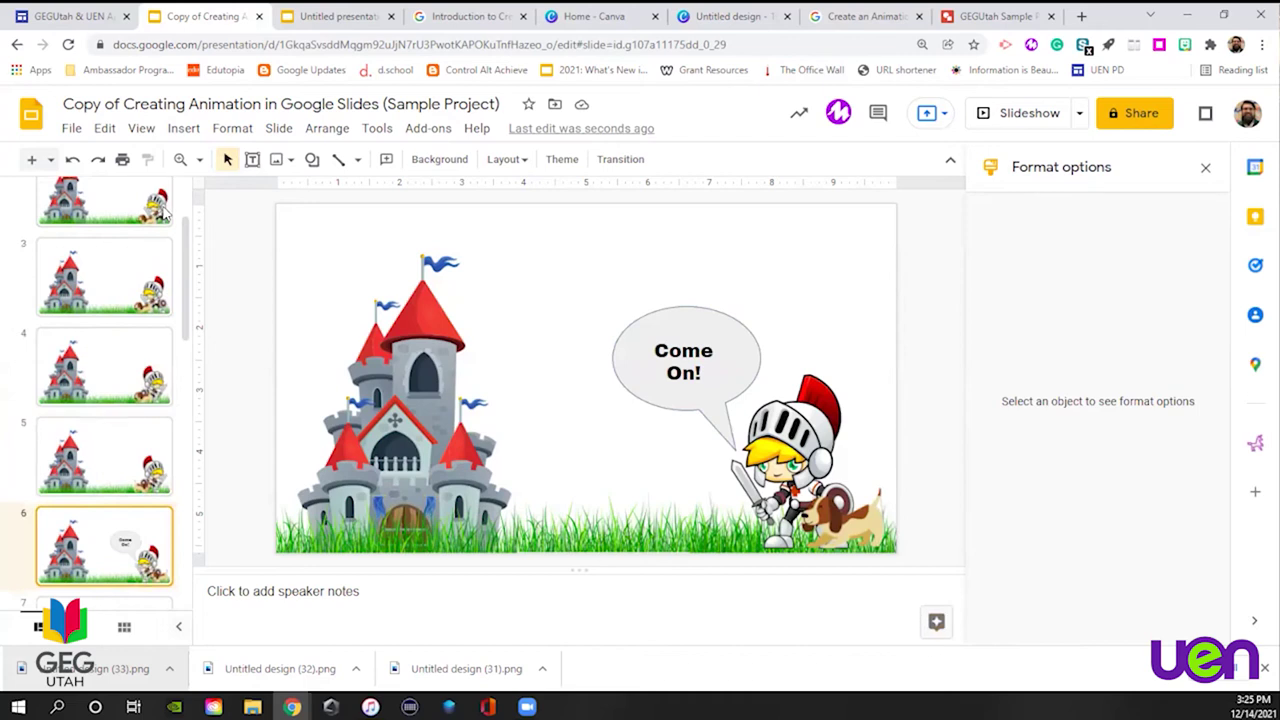
key(Down)
key(Down)
key(Down)
key(Down)
key(Down)
key(Down)
key(Down)
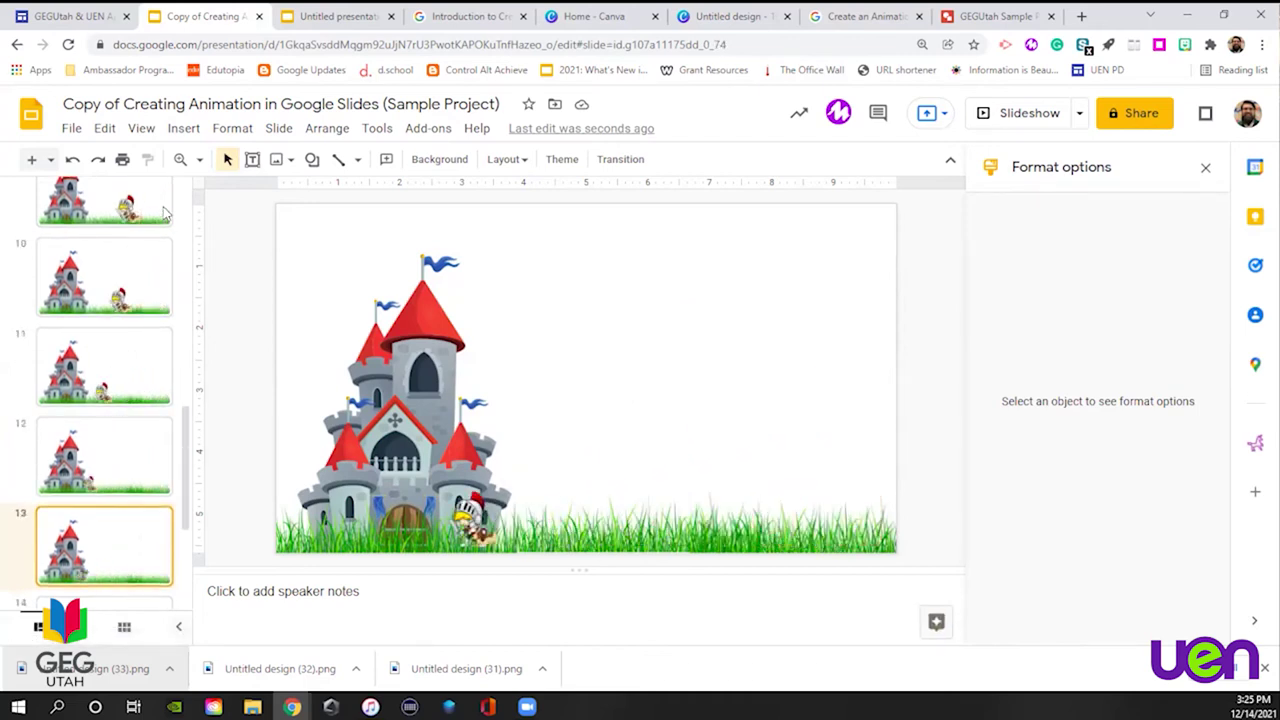
key(Down)
key(Down)
key(Down)
key(Up)
key(Down)
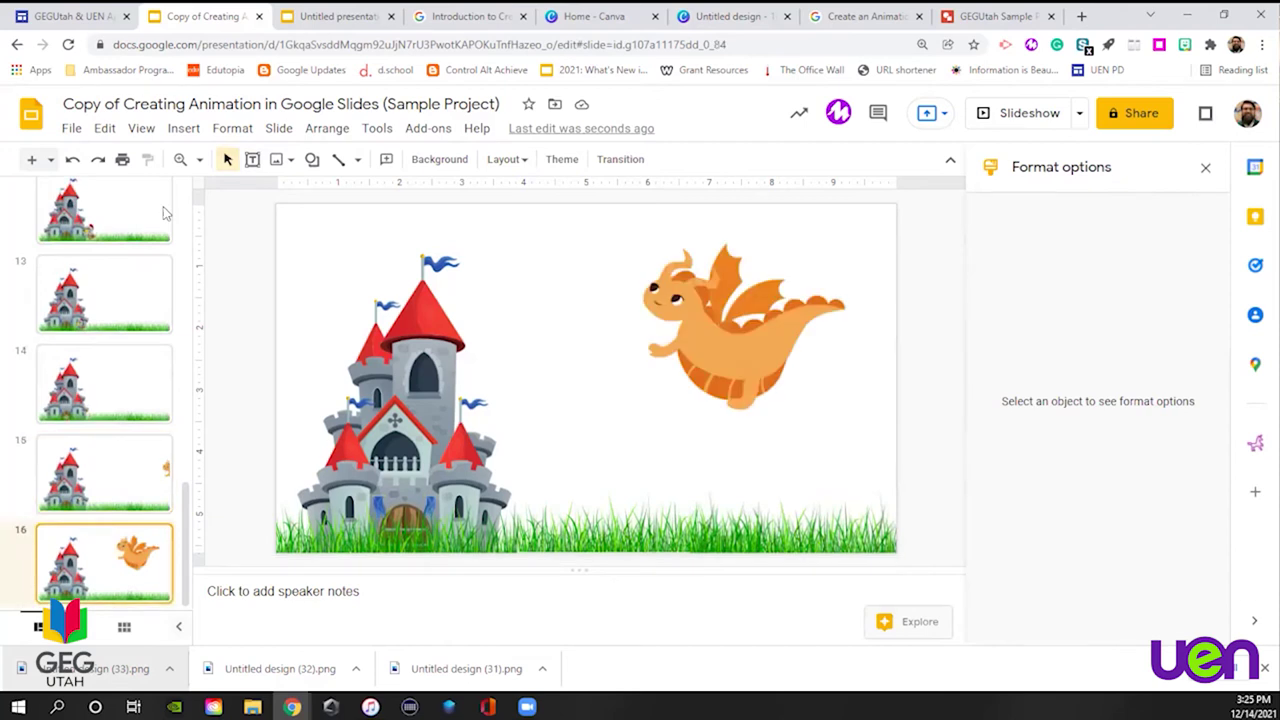
Return to slide 1 and run quickly through all the slides again to check the motion
scroll(115, 300, up, 10)
click(110, 252)
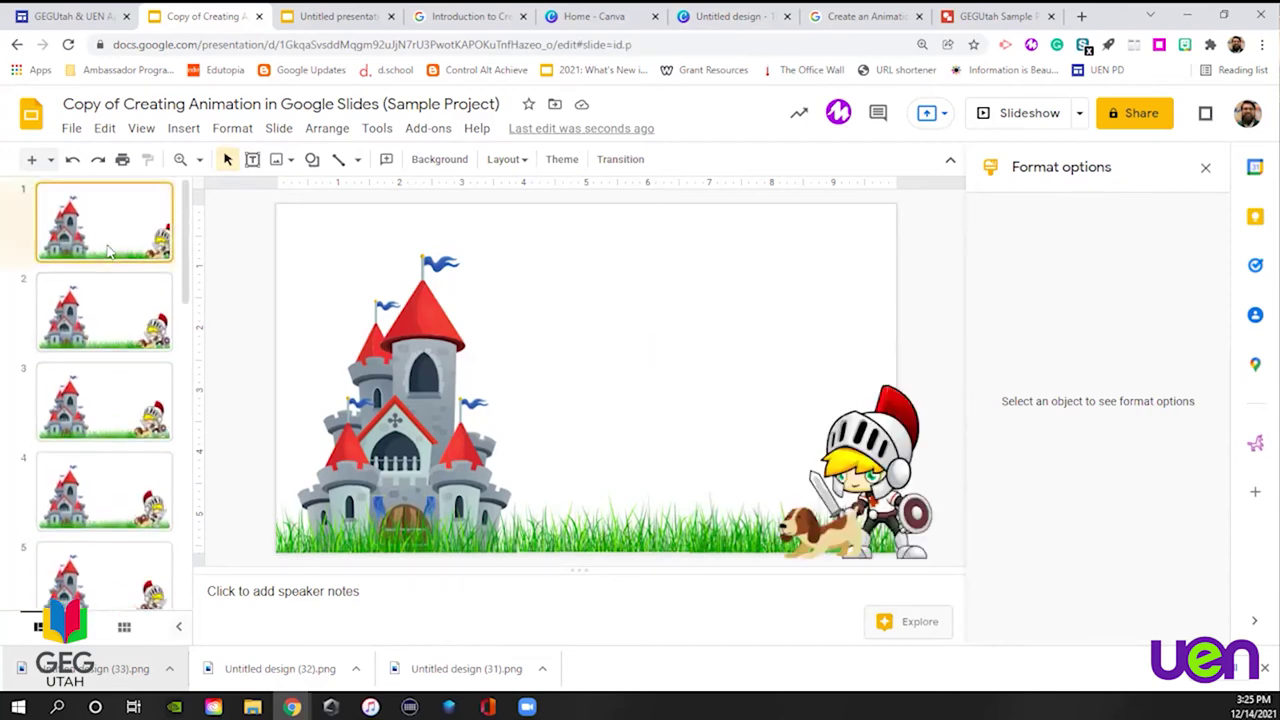
key(Down)
key(Down)
key(Down)
key(Down)
key(Down)
key(Down)
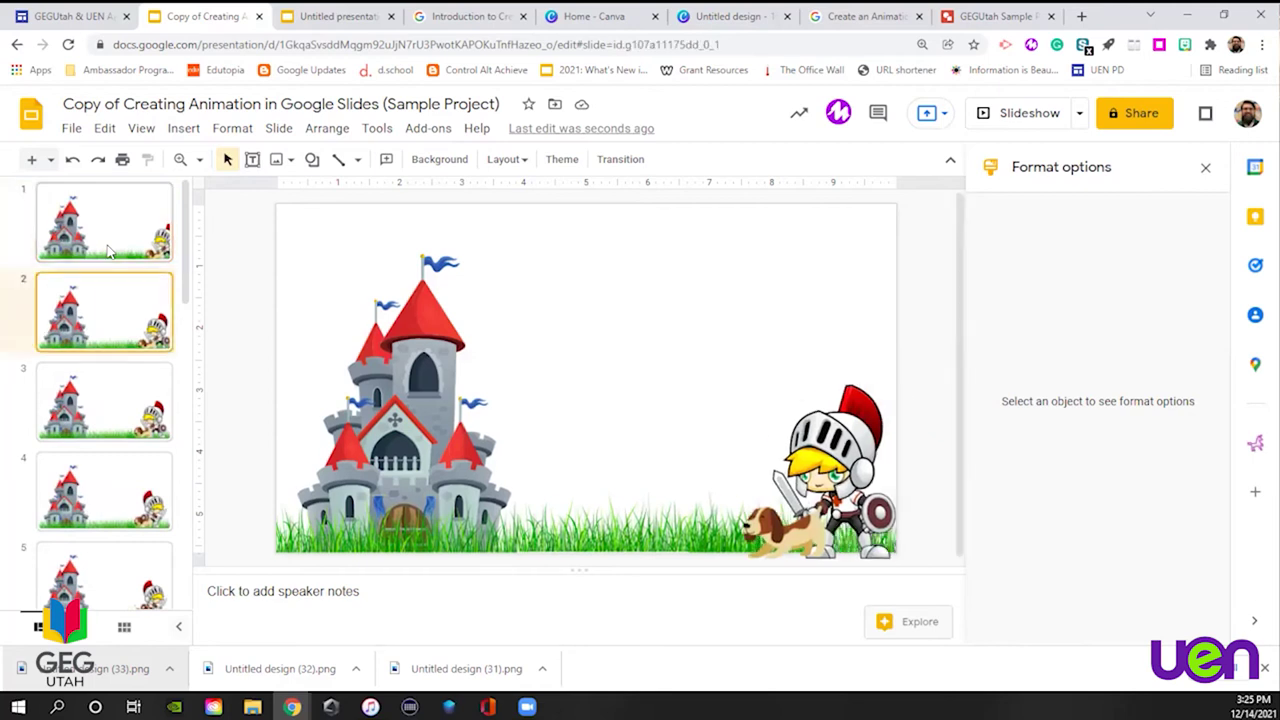
key(Down)
key(Down)
key(Down)
key(Down)
key(Down)
key(Down)
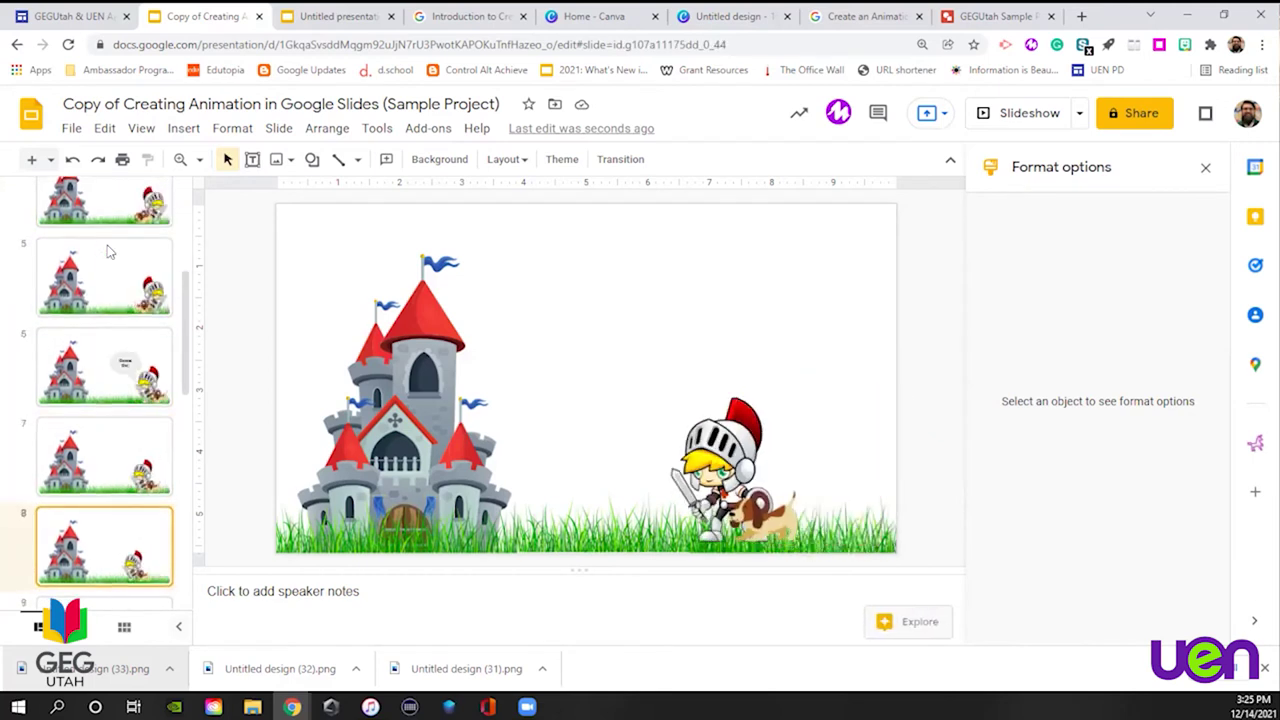
key(Down)
key(Down)
key(Down)
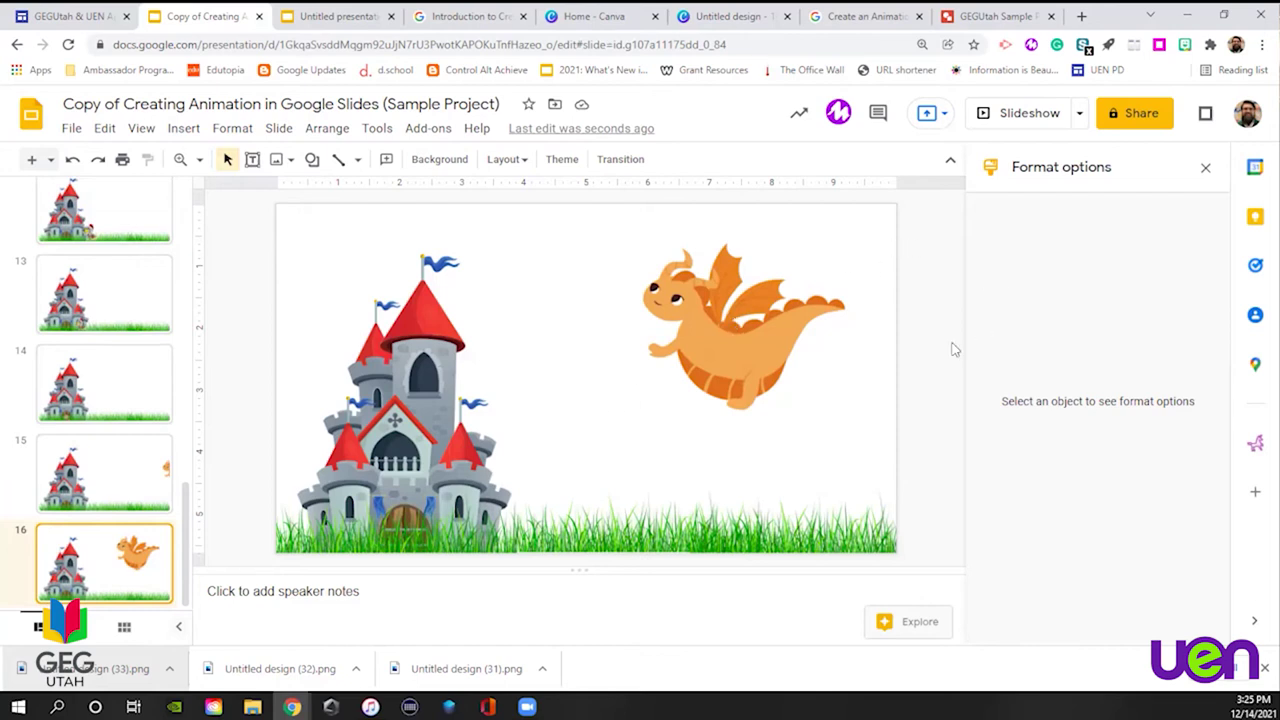
Present the dragon slide as a full-screen slideshow, exit it and return to the start of the slide list
click(76, 131)
click(1025, 113)
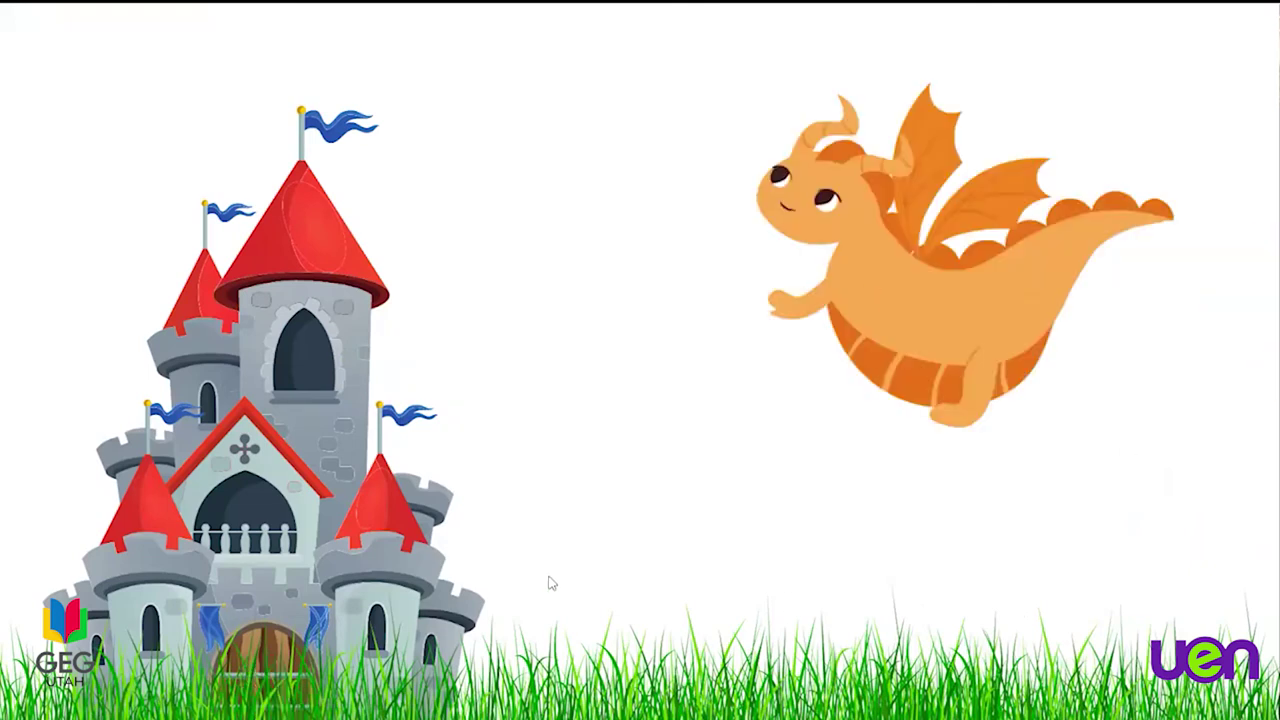
key(Escape)
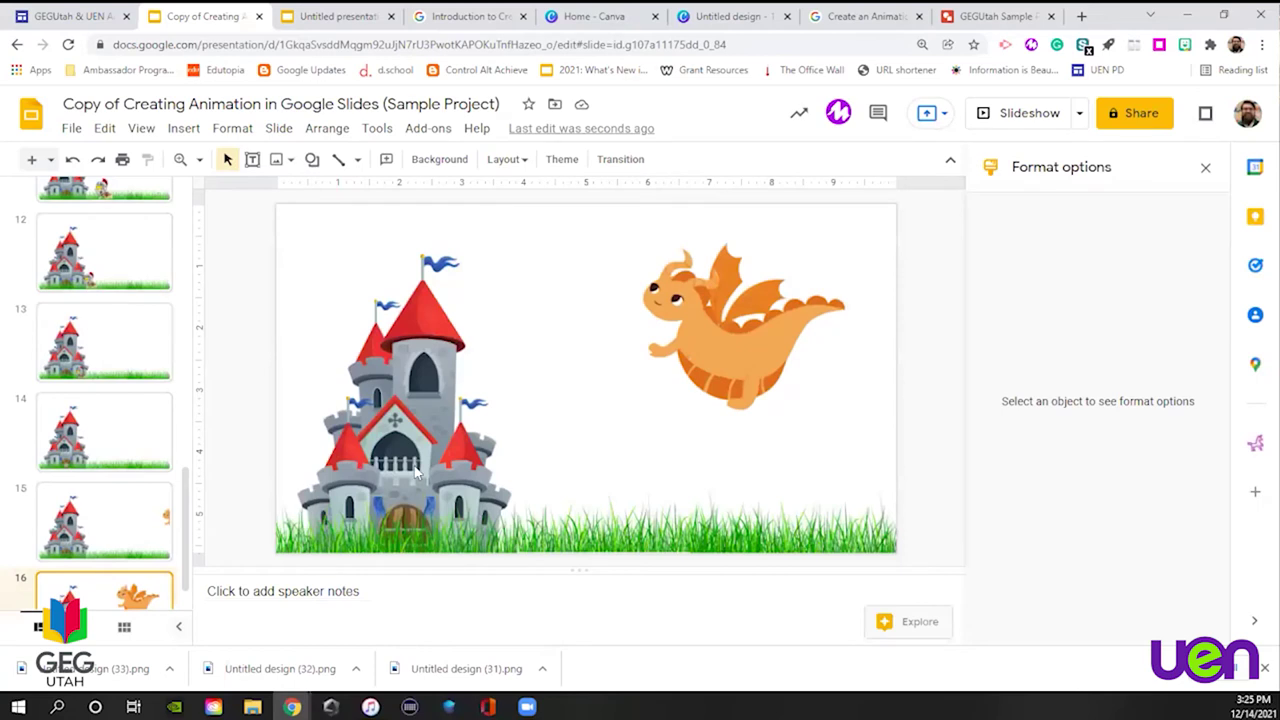
scroll(108, 357, up, 15)
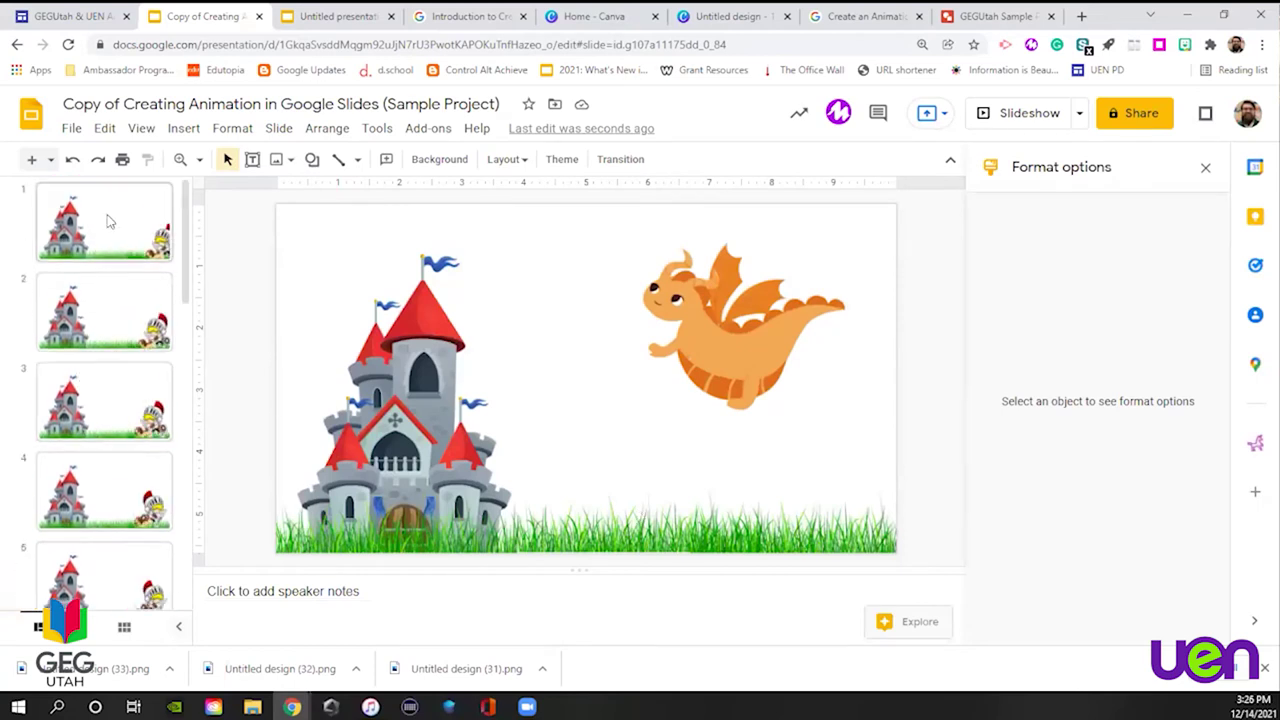
Open the web publishing settings from slide 1 and set the link's slides to auto-advance every 2 seconds
click(110, 222)
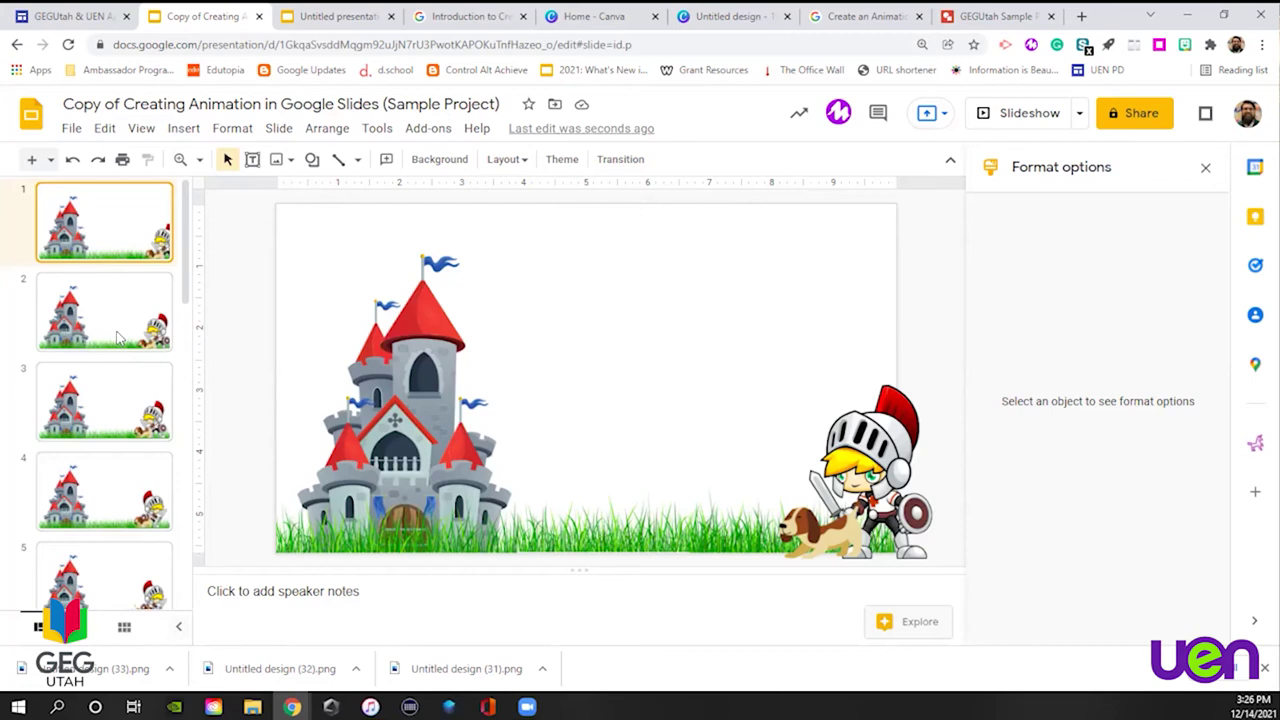
click(78, 130)
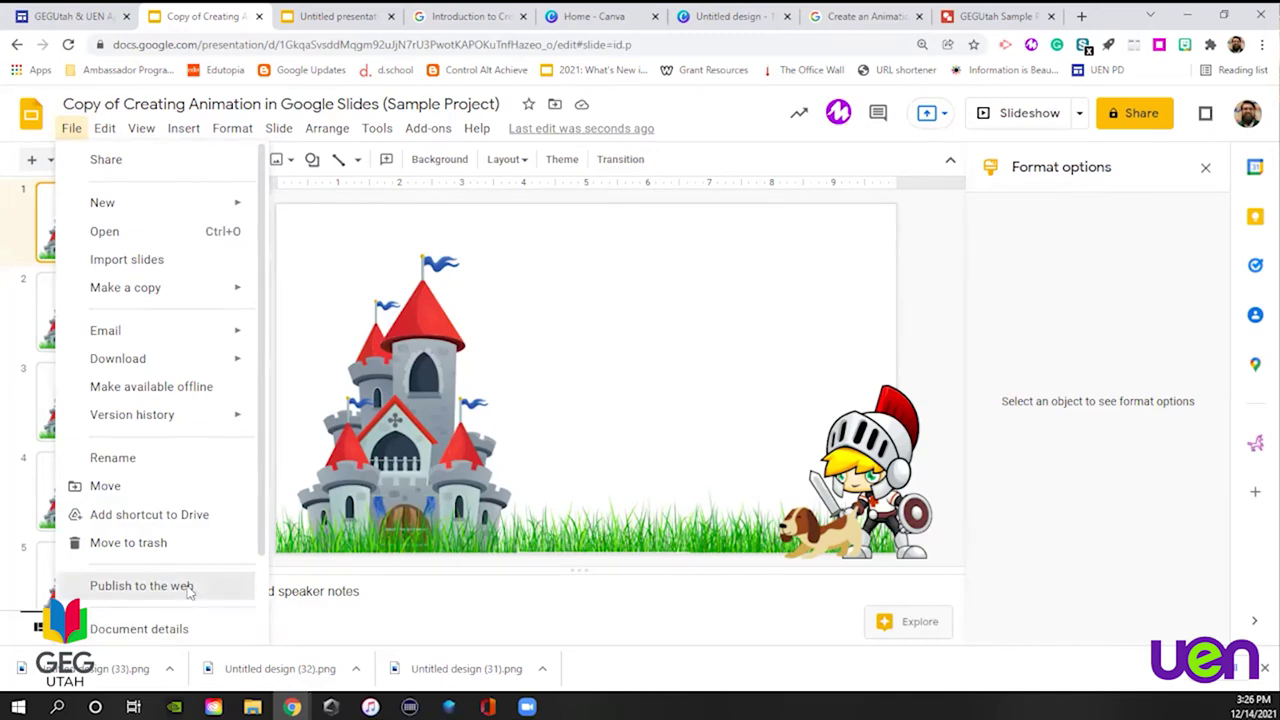
click(141, 585)
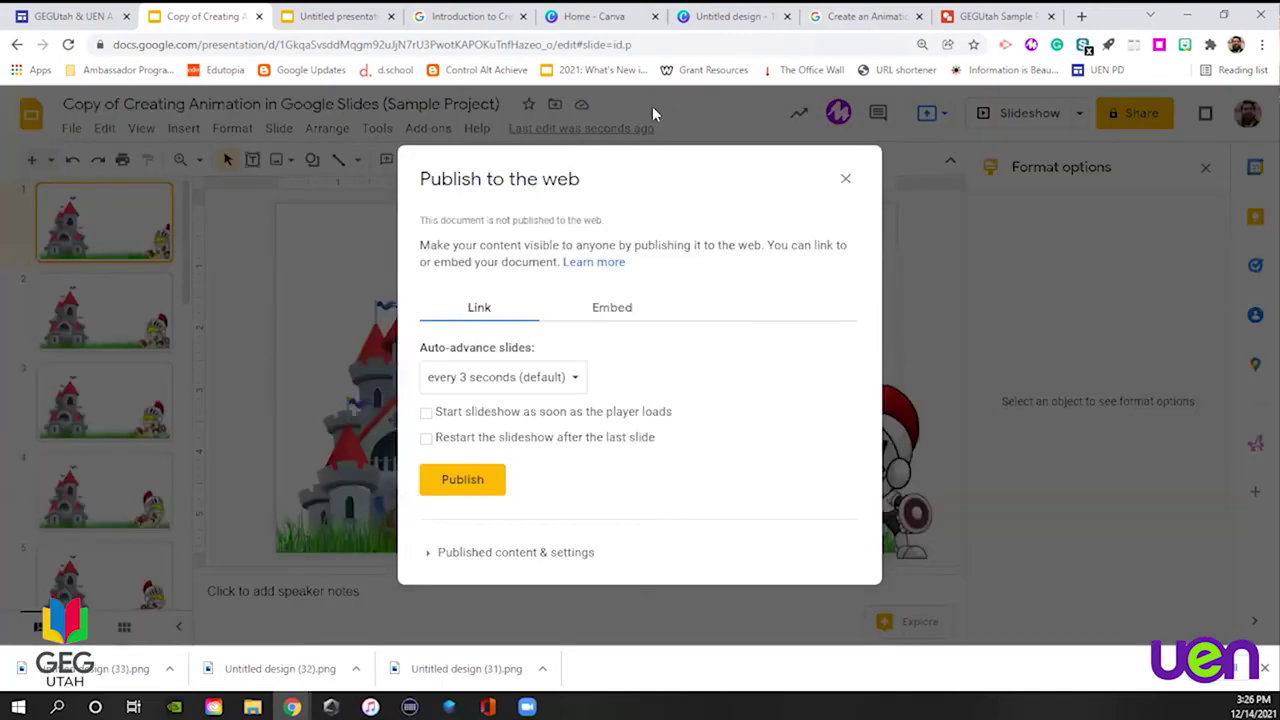
click(622, 307)
click(501, 312)
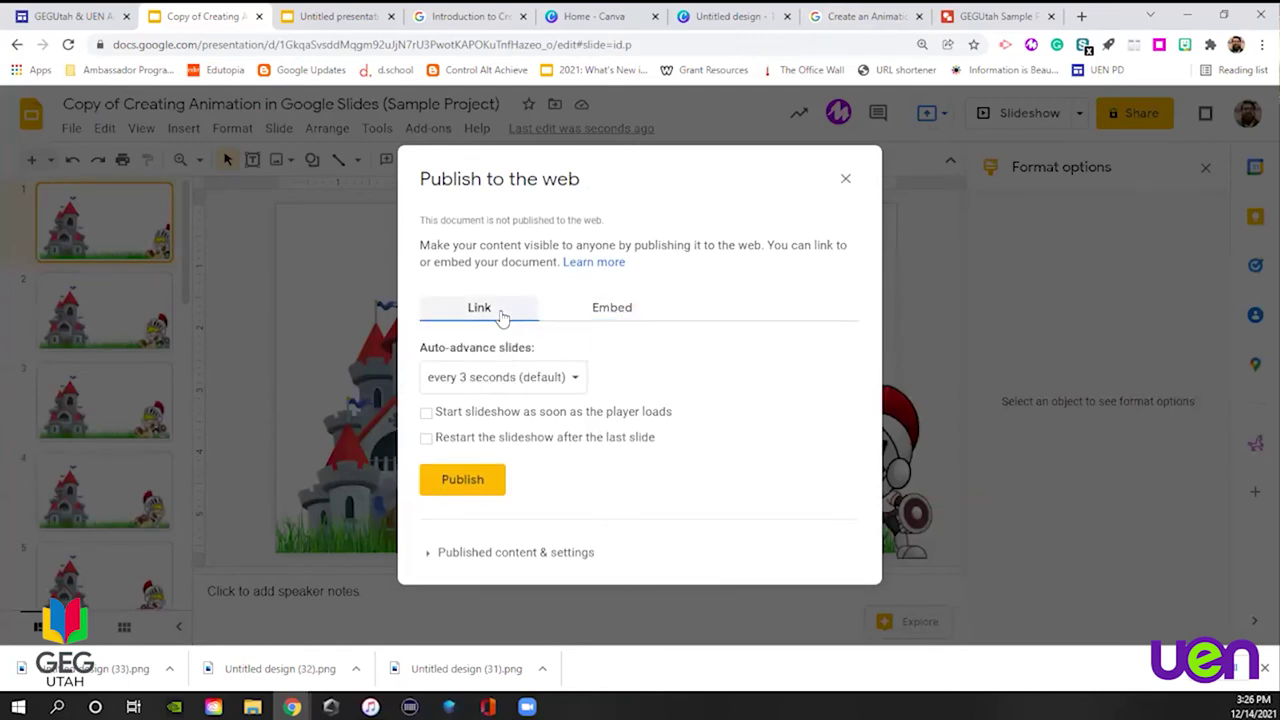
click(515, 388)
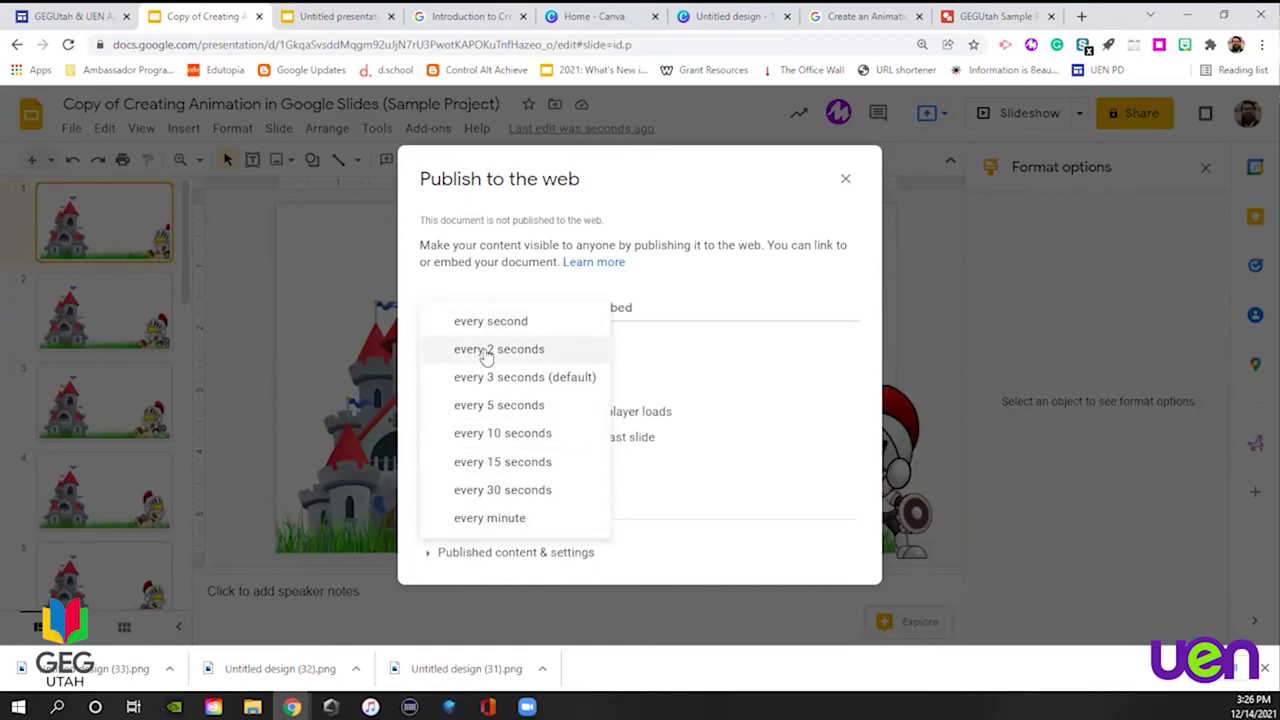
click(485, 348)
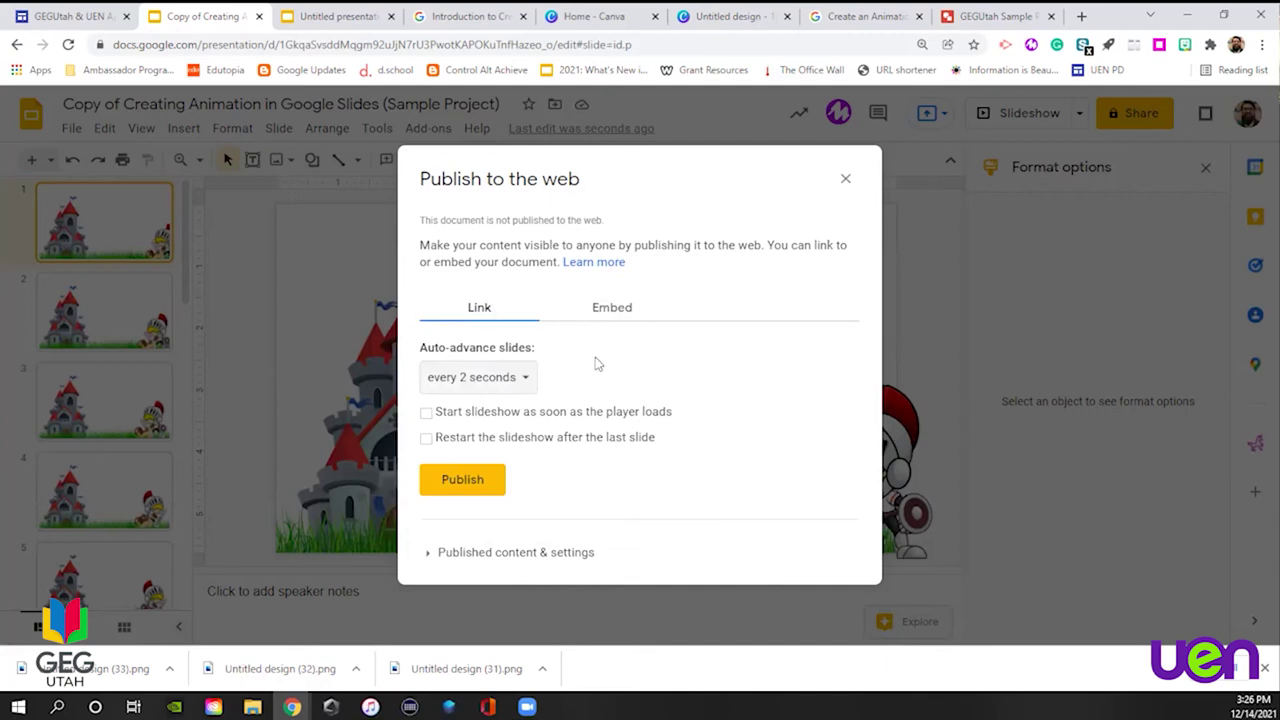
Enable starting the slideshow as soon as the player loads and restarting after the last slide, and publish the presentation
click(426, 413)
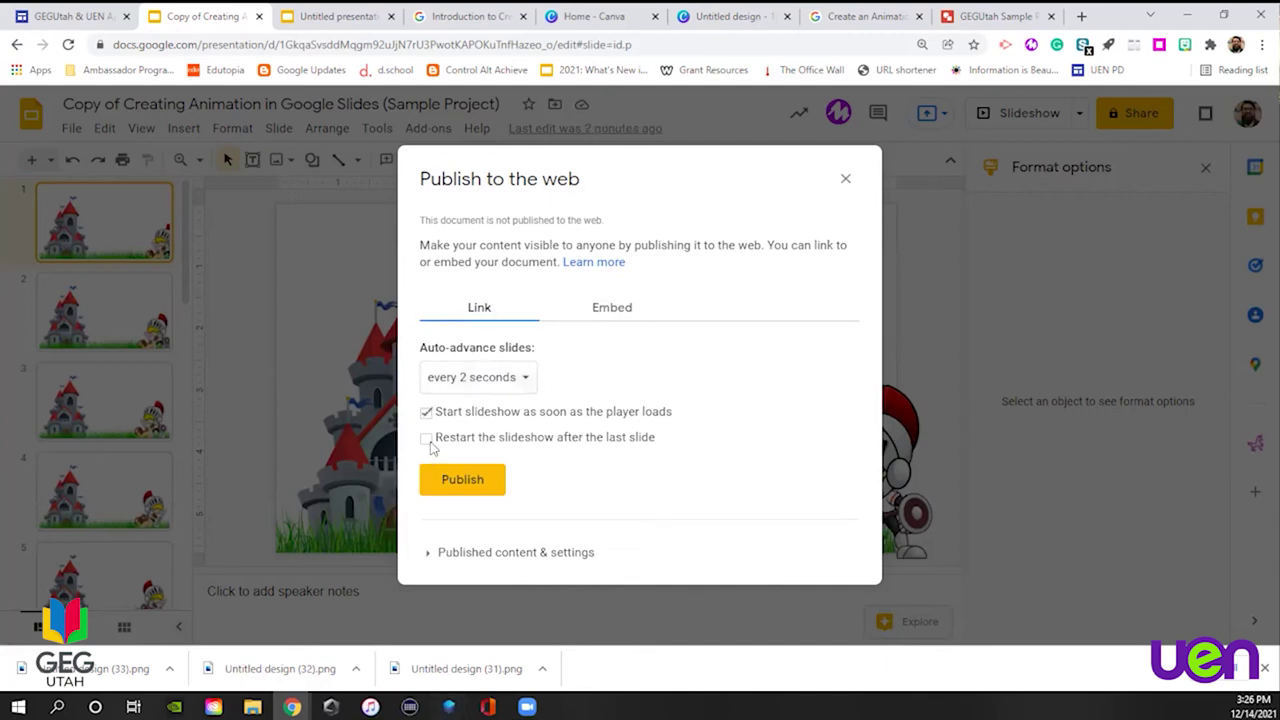
click(470, 484)
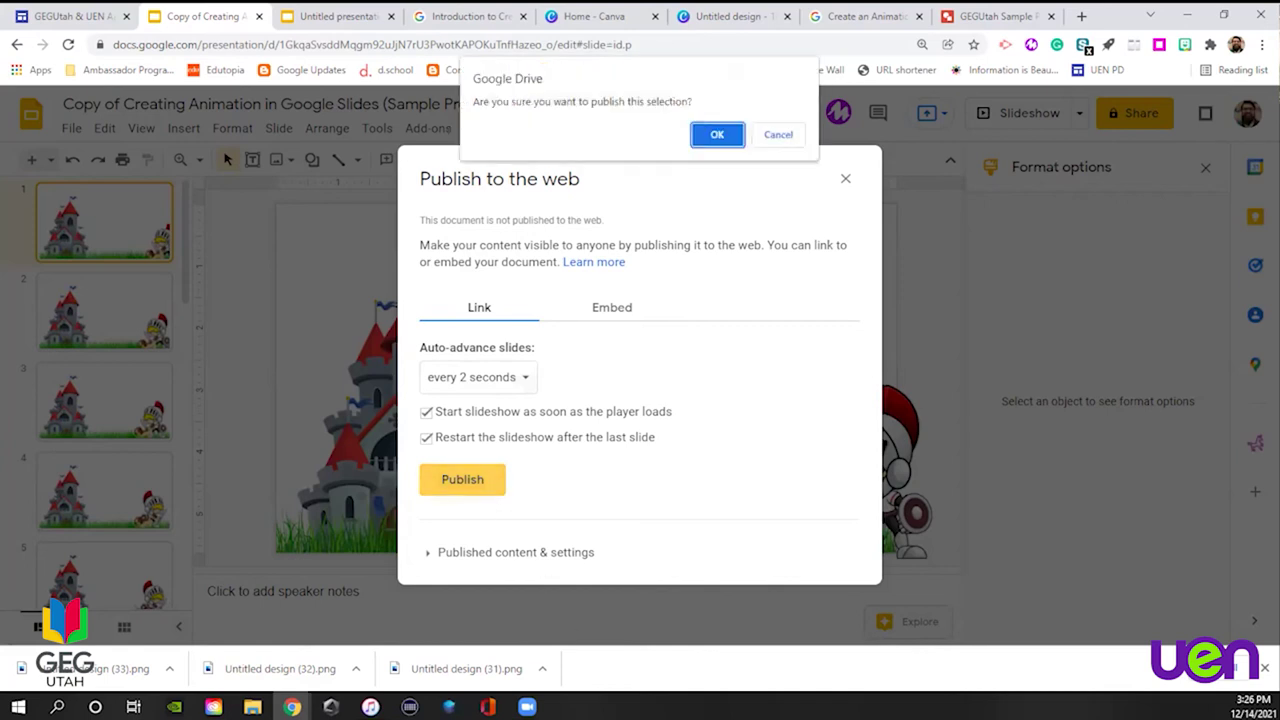
click(716, 135)
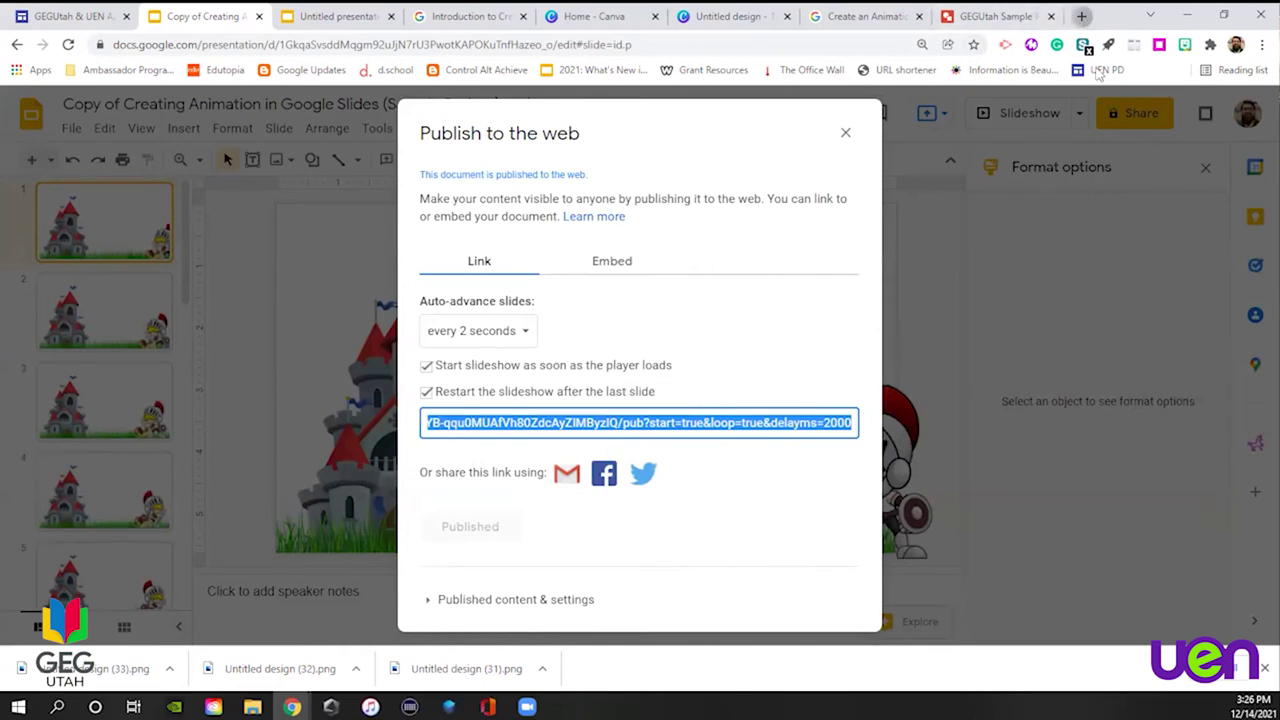
Open the published link in a new tab to watch the looping animation, and close that tab and the publishing dialog
click(1081, 16)
key(ctrl+v)
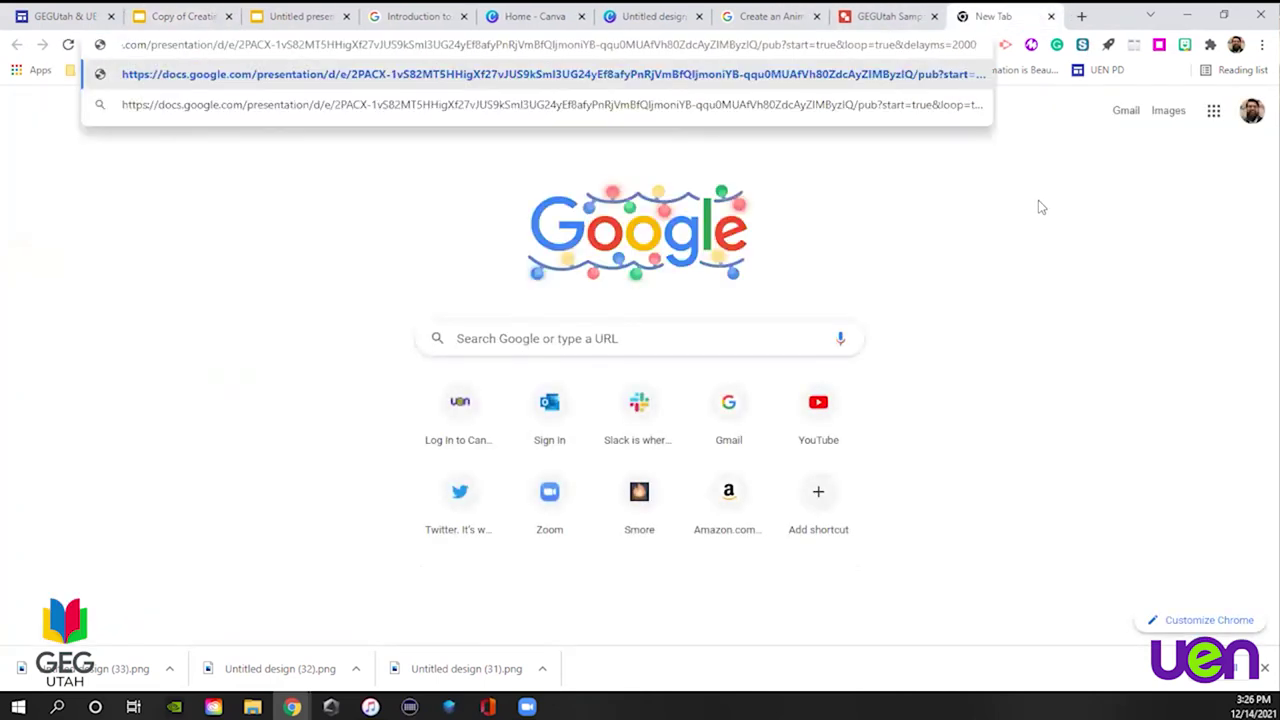
key(Return)
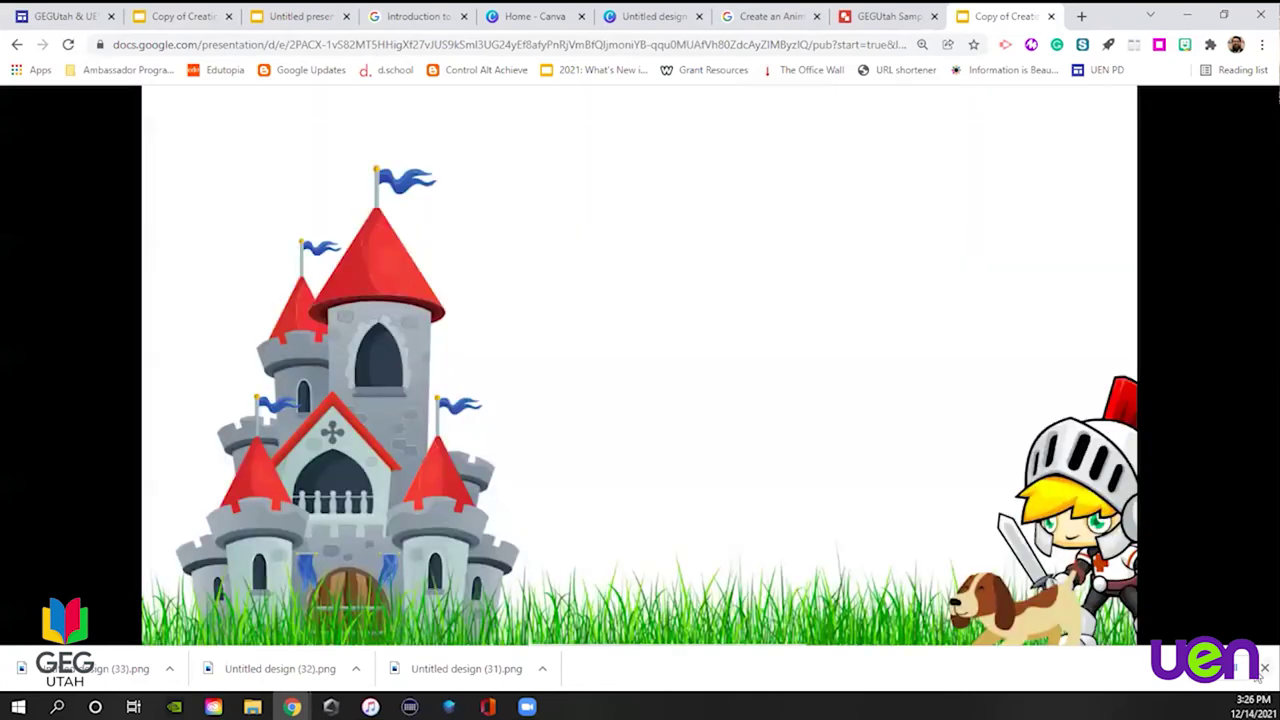
click(1264, 668)
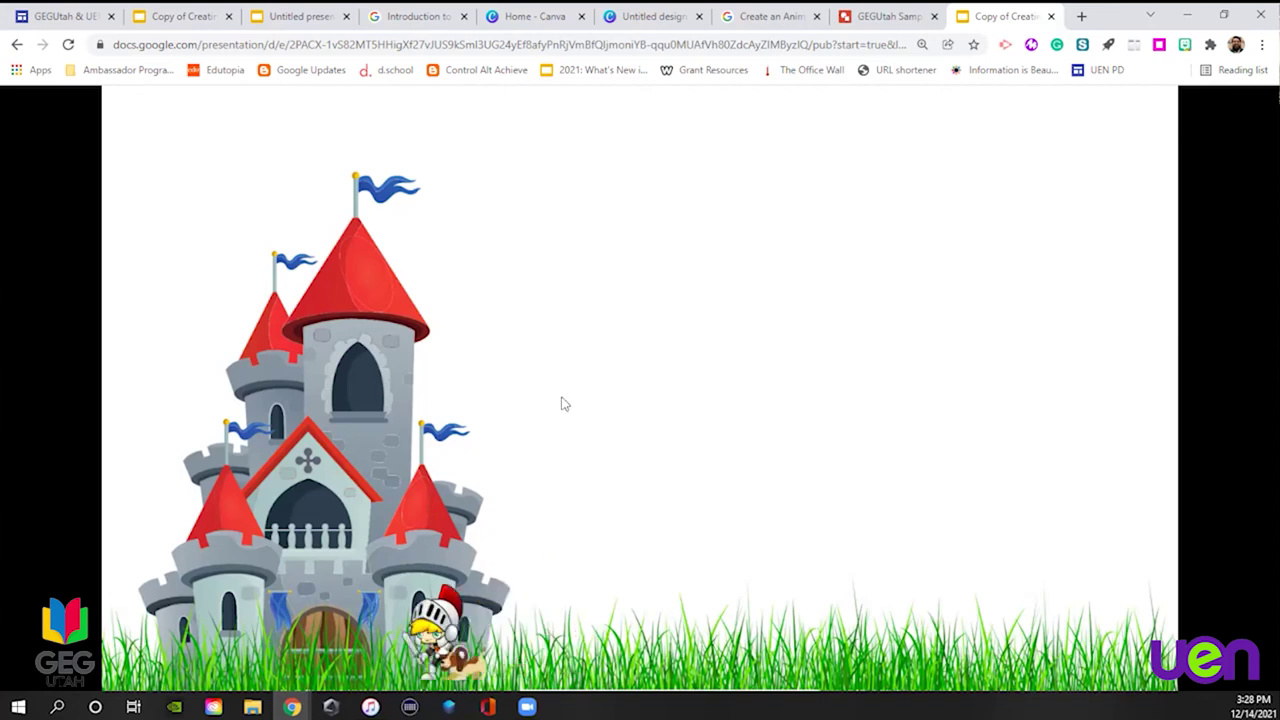
click(1051, 16)
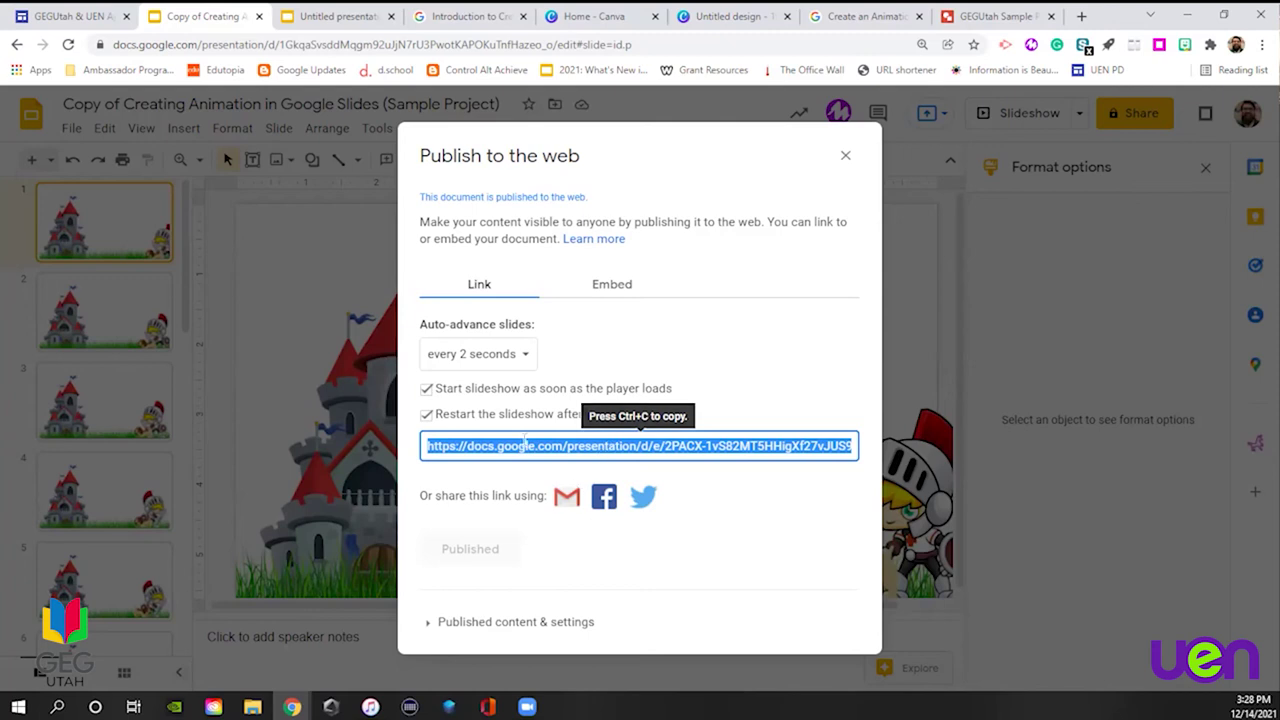
click(846, 157)
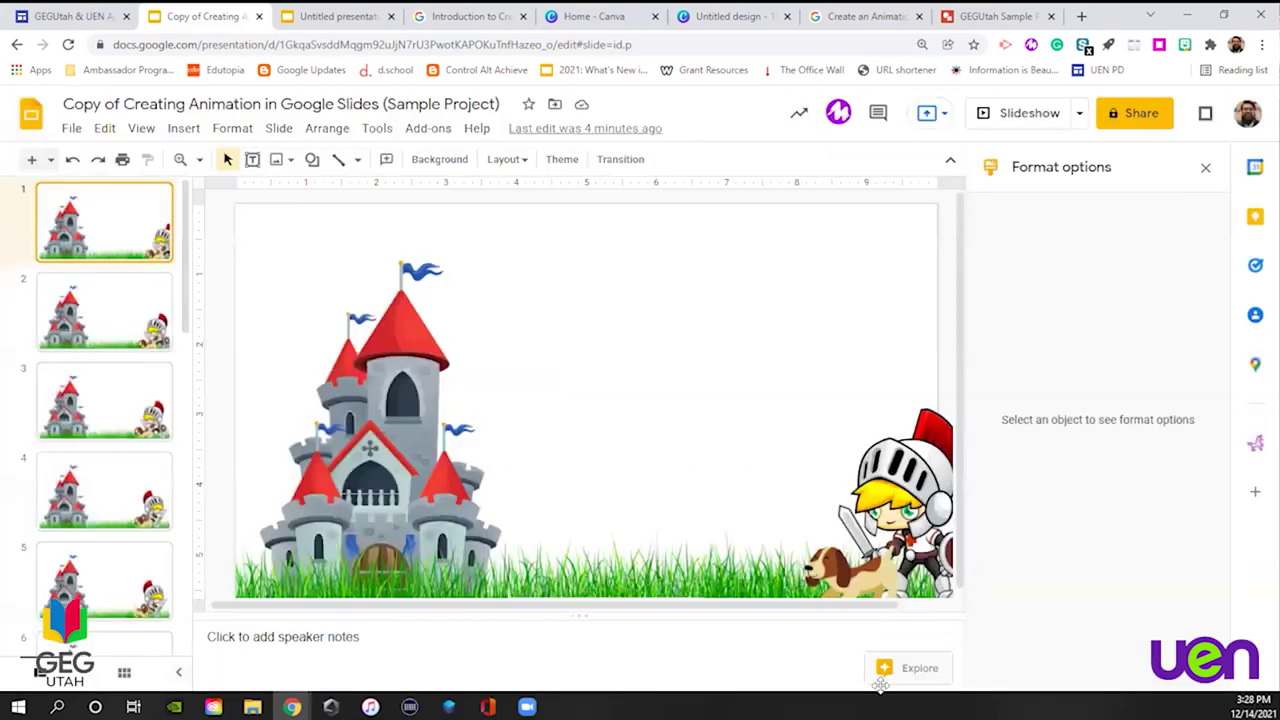
Switch to the GEGUtah & UEN site, find the Google Drawings remix option and make a copy of GEGUtah Sample Project
click(95, 12)
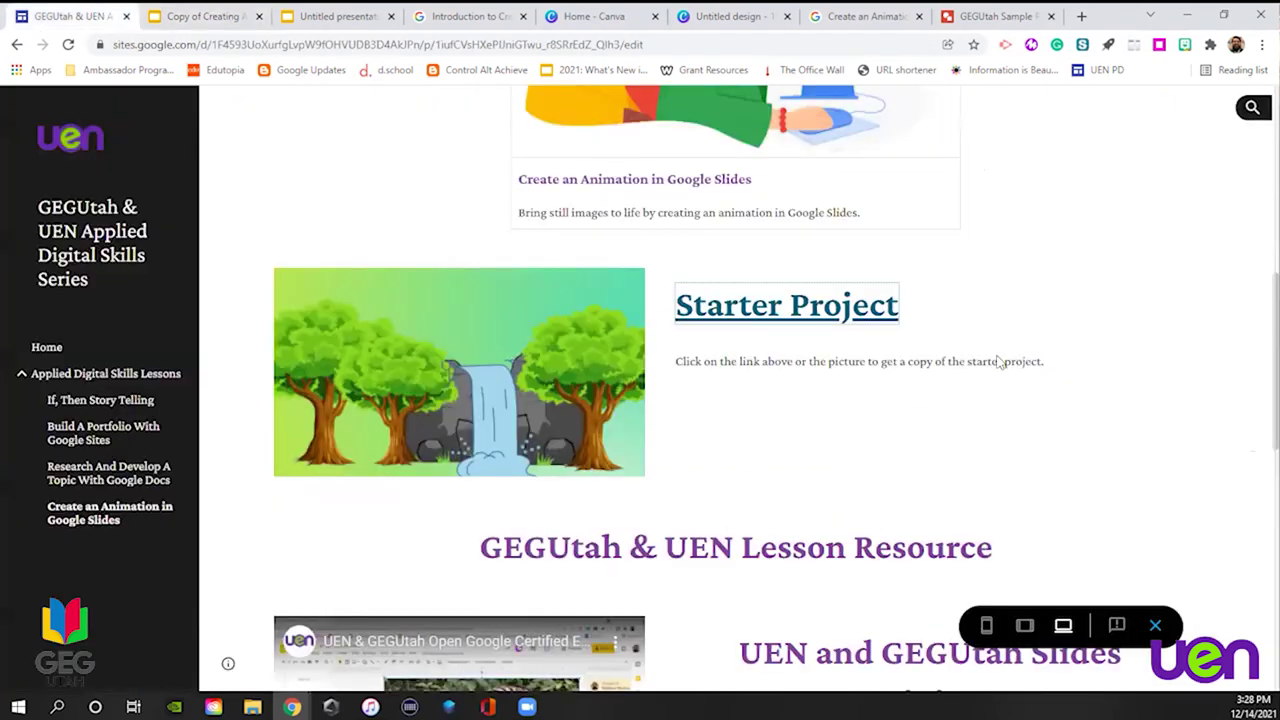
scroll(1091, 280, down, 4)
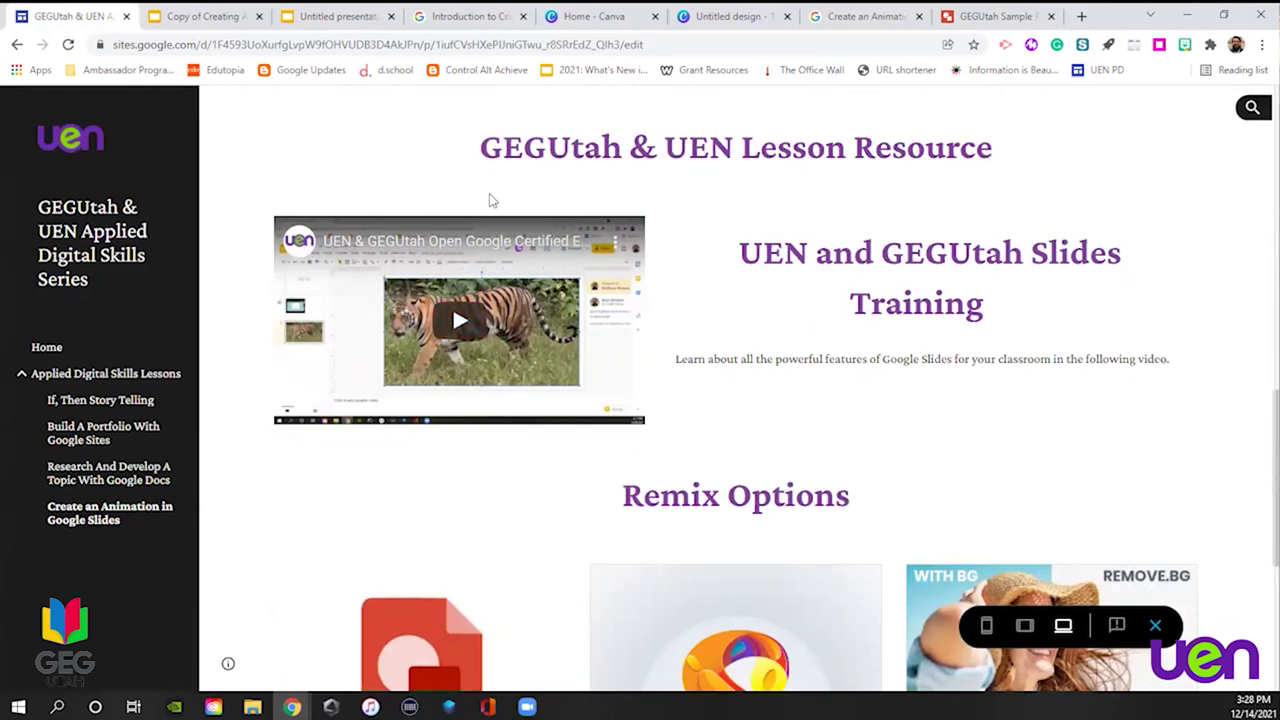
scroll(720, 340, down, 4)
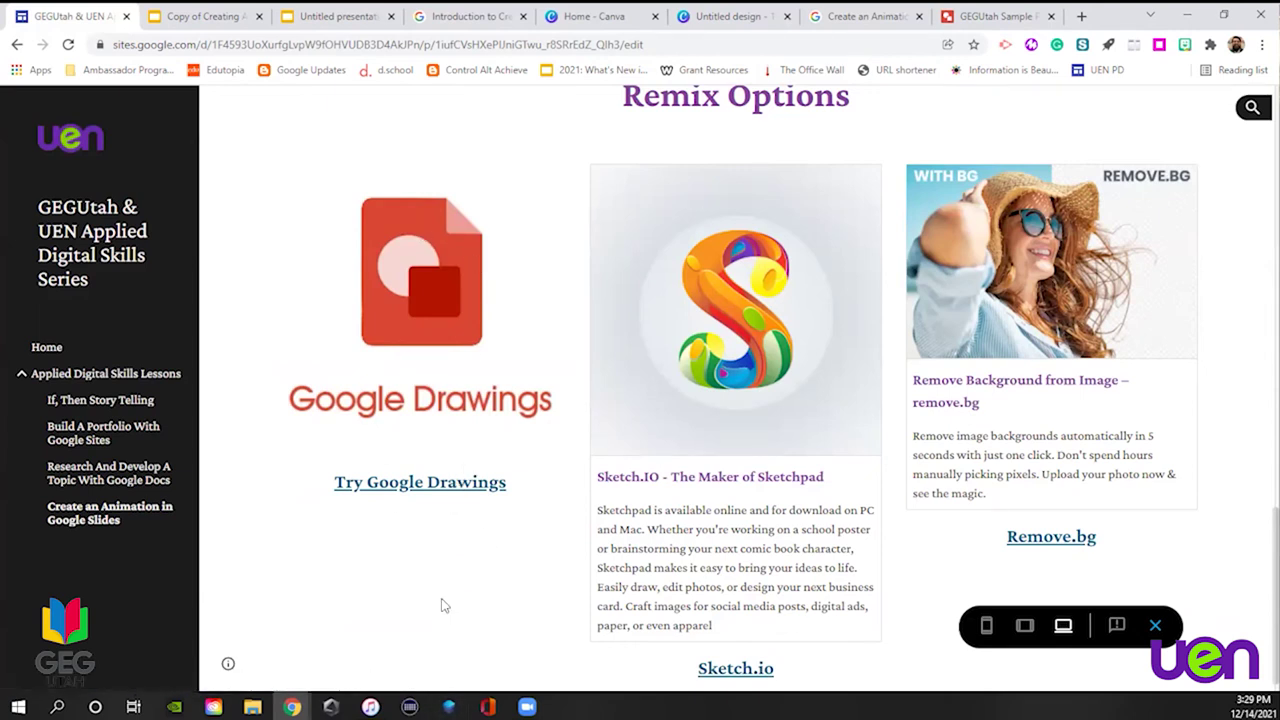
click(430, 484)
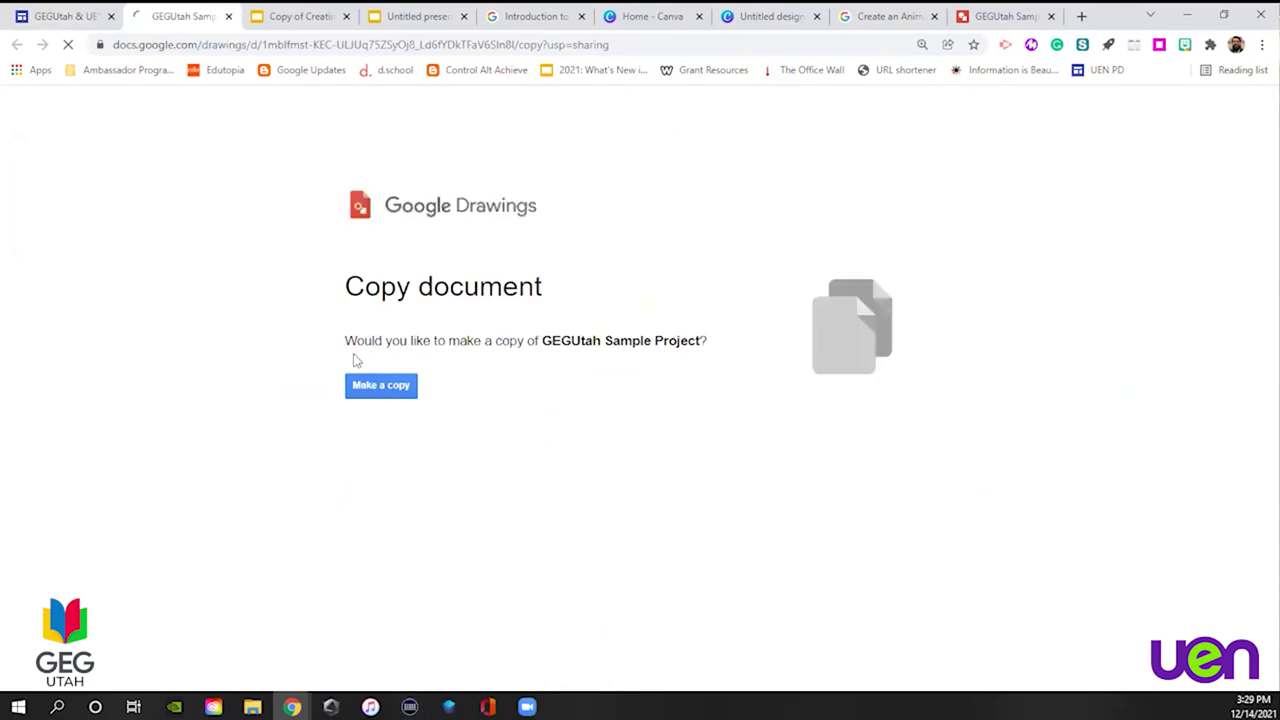
click(382, 389)
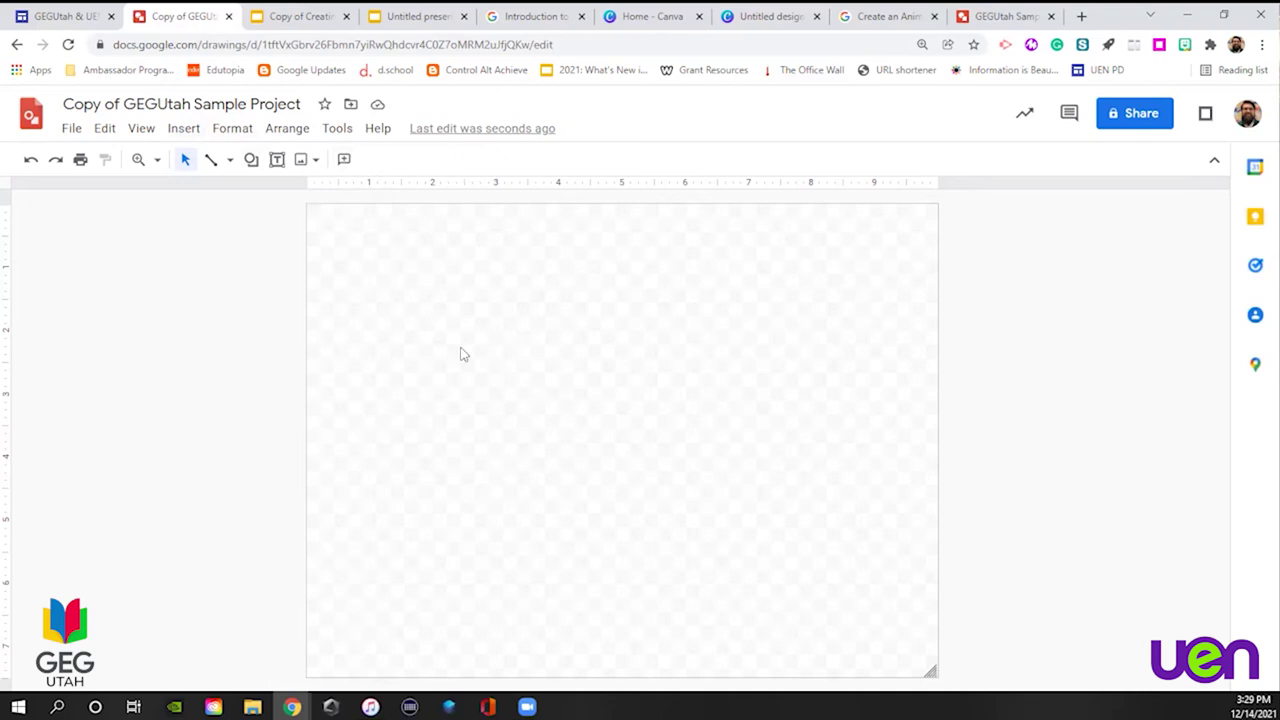
Examine the file options and available download formats for the blank drawing, including PNG image, without exporting it
click(68, 131)
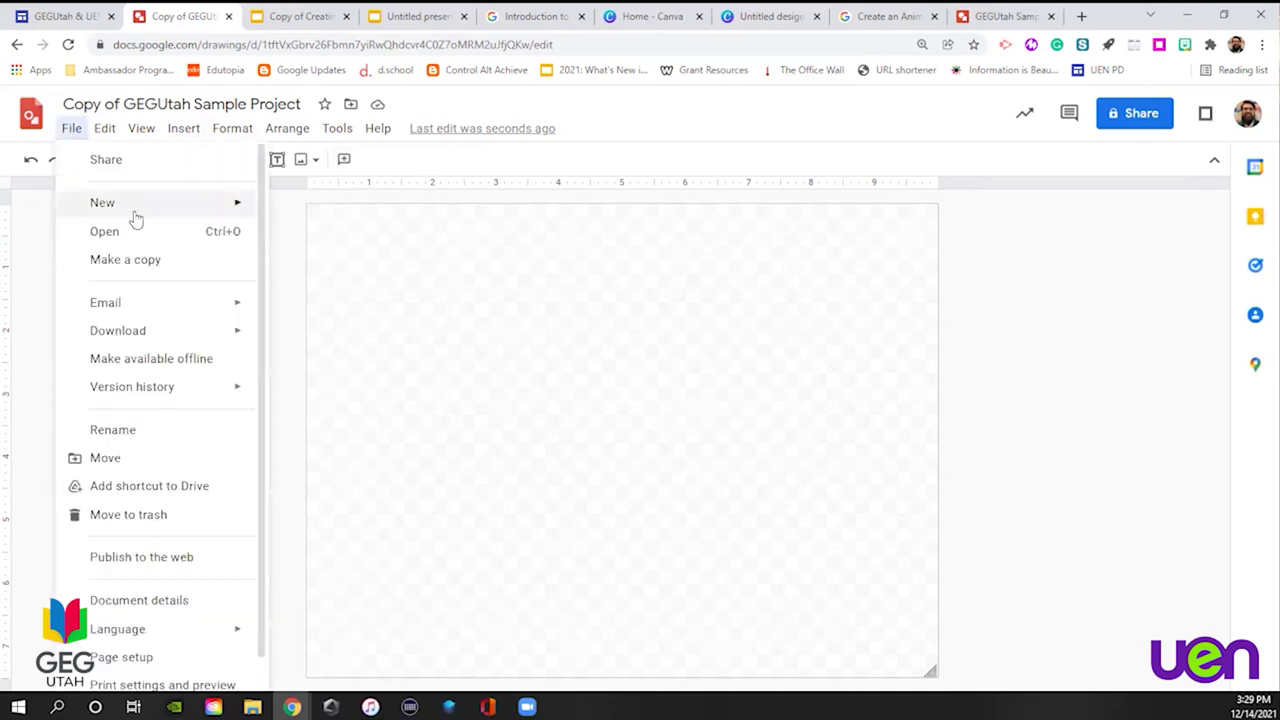
click(504, 327)
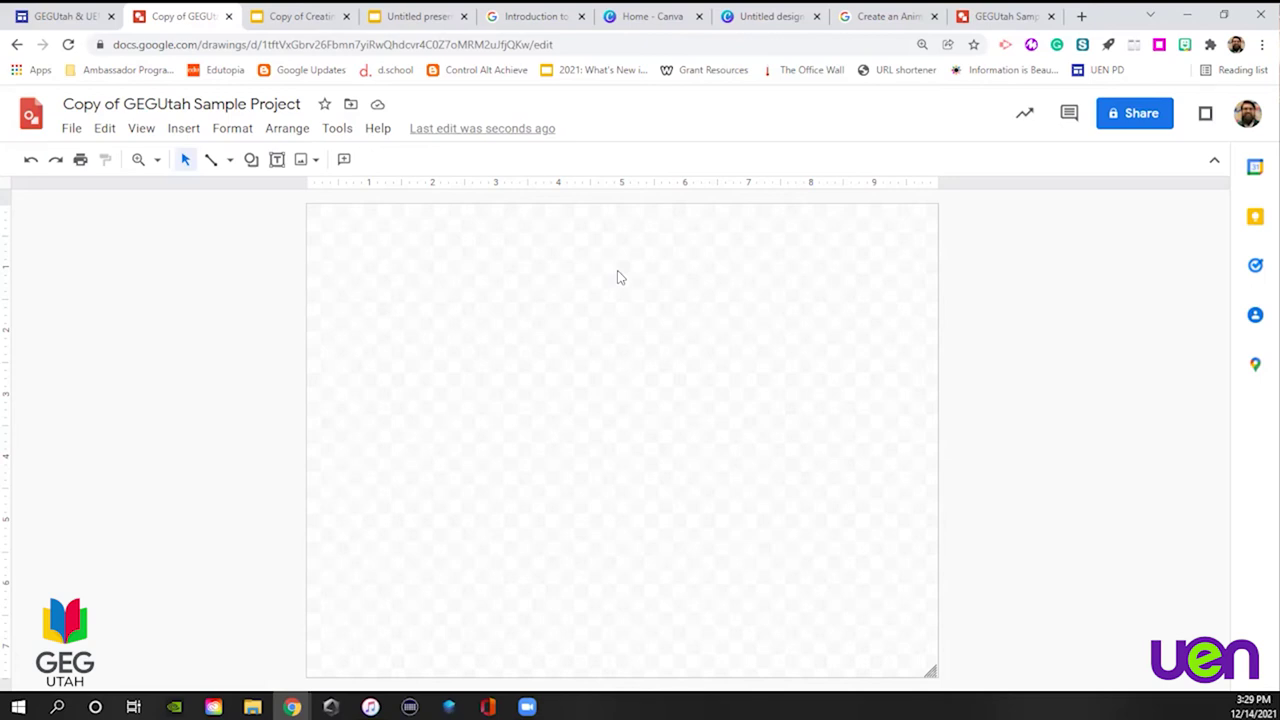
click(70, 132)
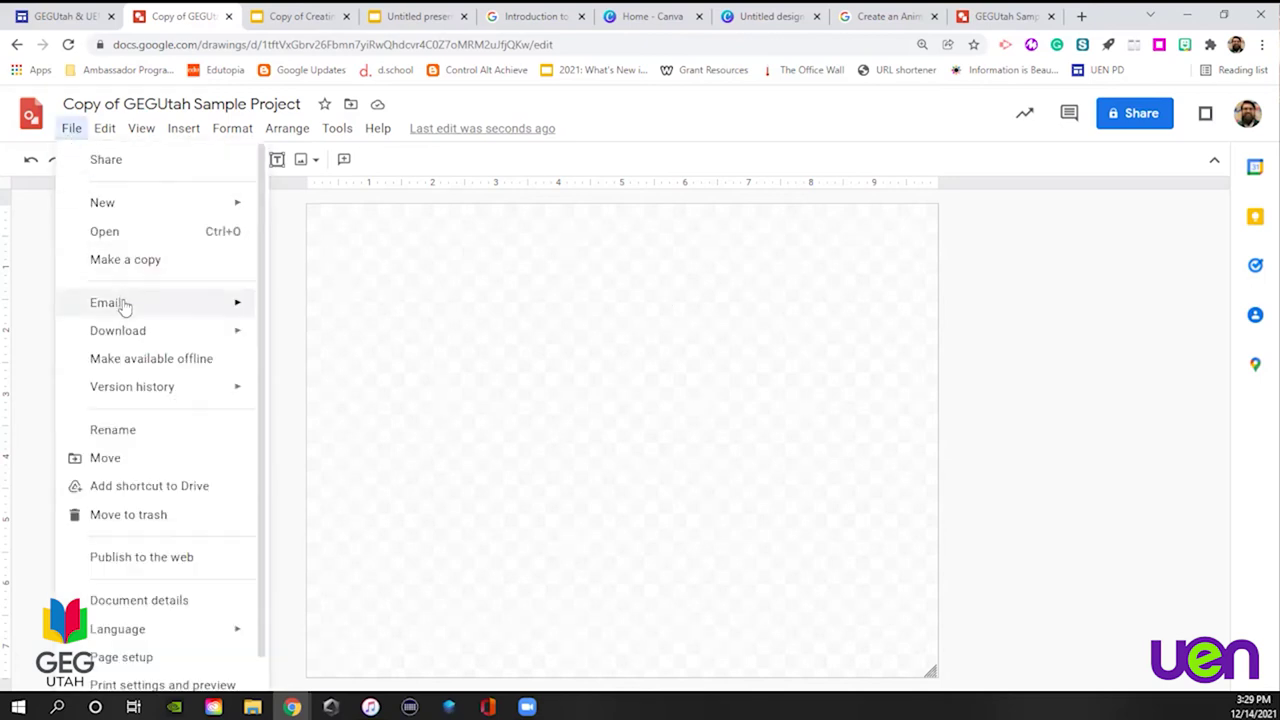
mouse_move(126, 331)
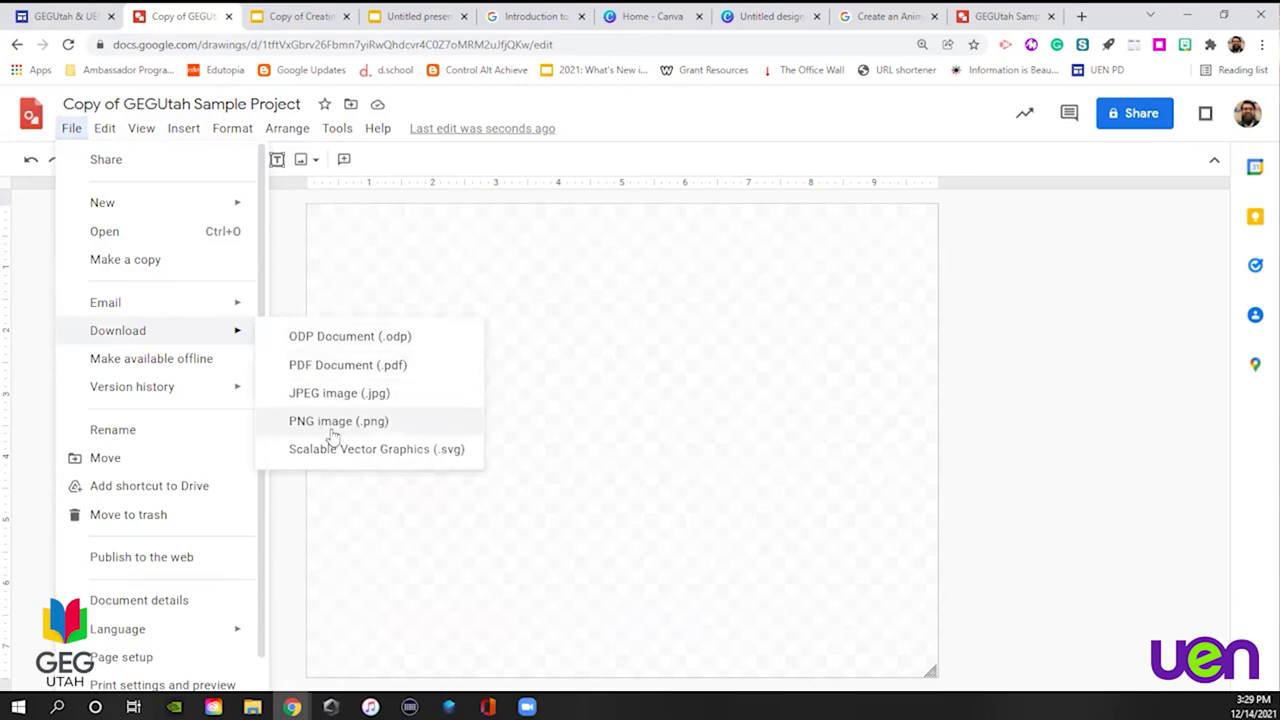
click(760, 400)
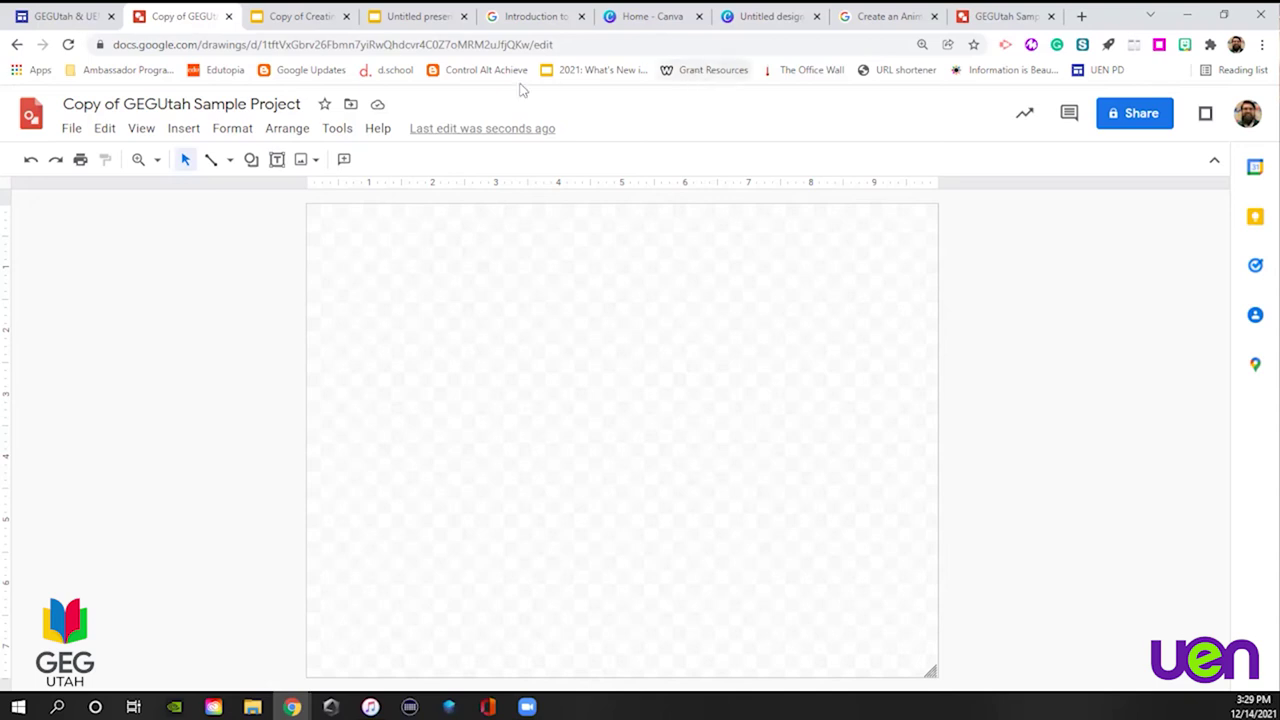
Sketch a smiling face with two outstretched arms on the blank canvas using the Scribble line tool
click(213, 161)
click(229, 160)
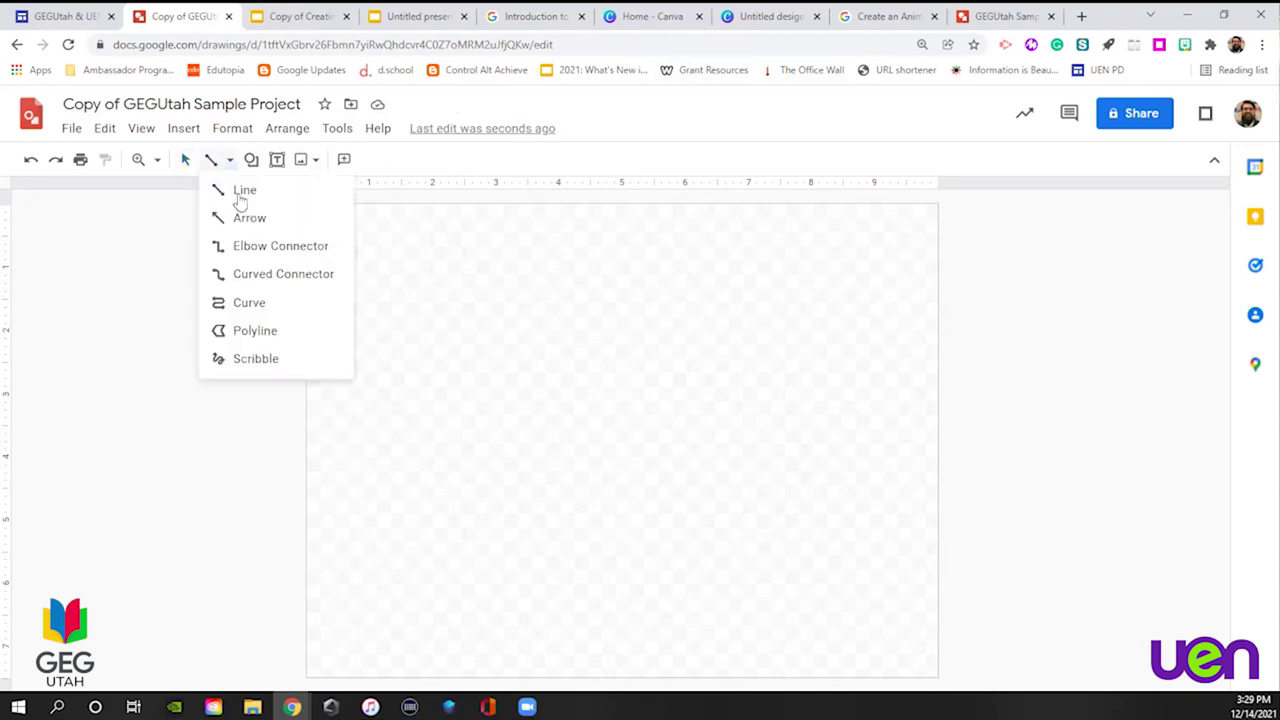
click(256, 358)
mouse_move(651, 314)
mouse_down()
mouse_move(608, 380)
mouse_move(632, 312)
mouse_up()
mouse_move(554, 338)
mouse_down()
mouse_move(598, 344)
mouse_move(580, 317)
mouse_move(612, 322)
mouse_up()
drag(543, 386, 481, 437)
drag(593, 393, 689, 446)
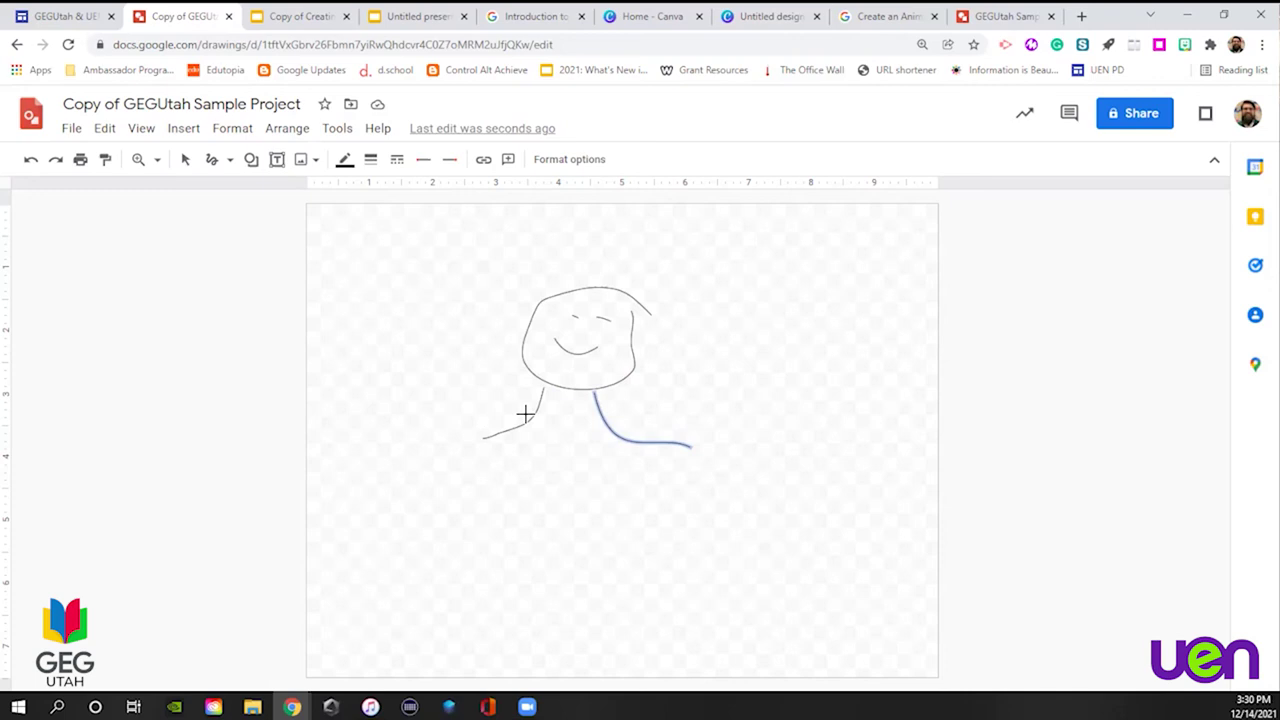
Return to the GEGUtah & UEN site, open the Sketch.io remix option and launch the English version of Sketchpad
click(60, 17)
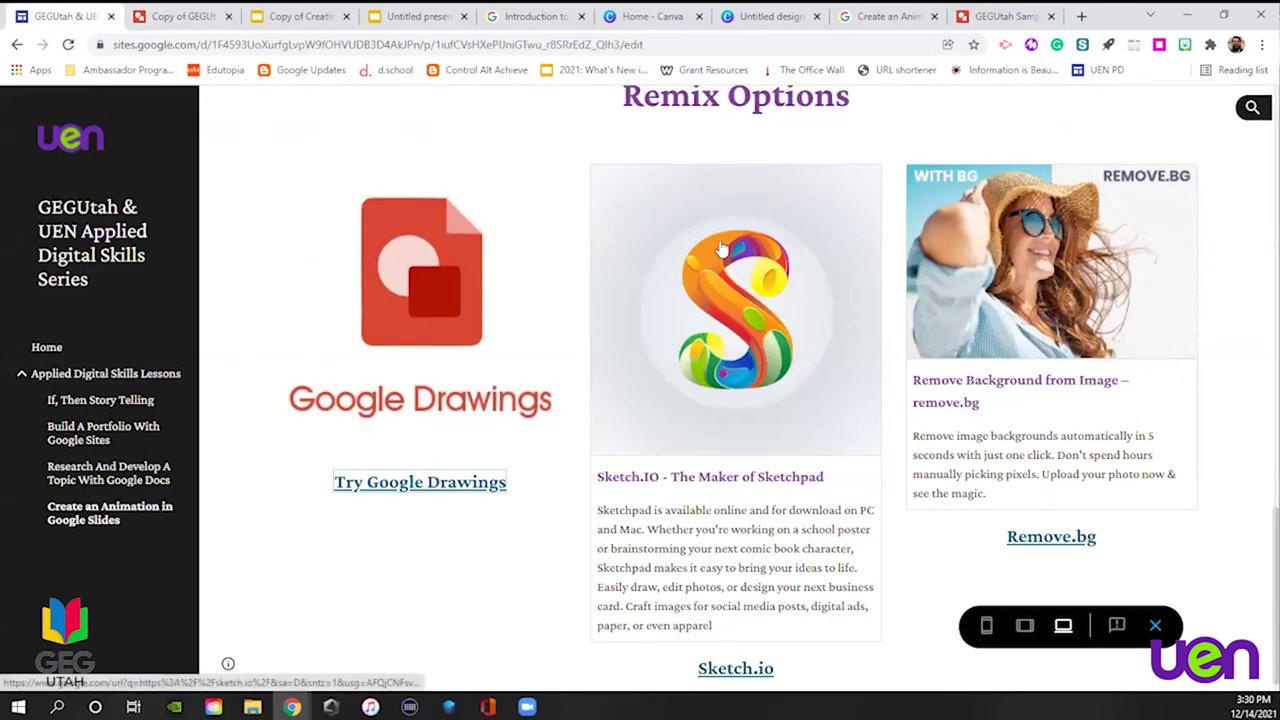
click(750, 312)
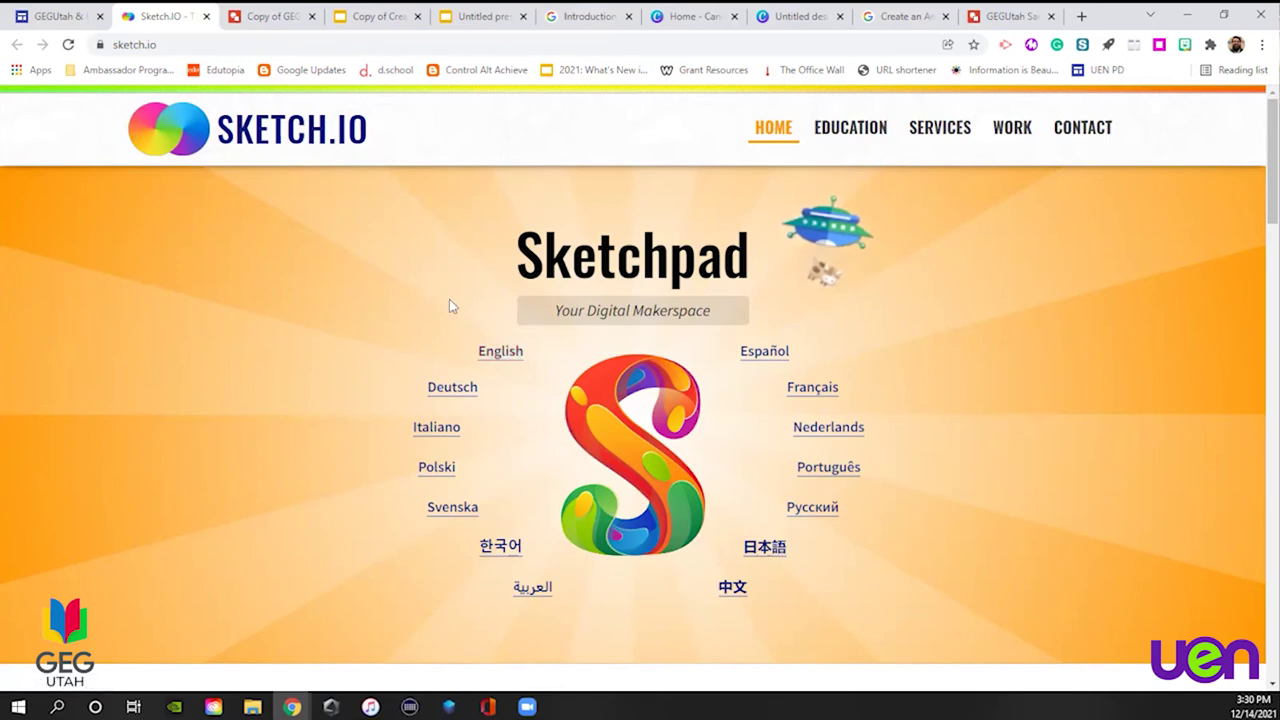
click(500, 352)
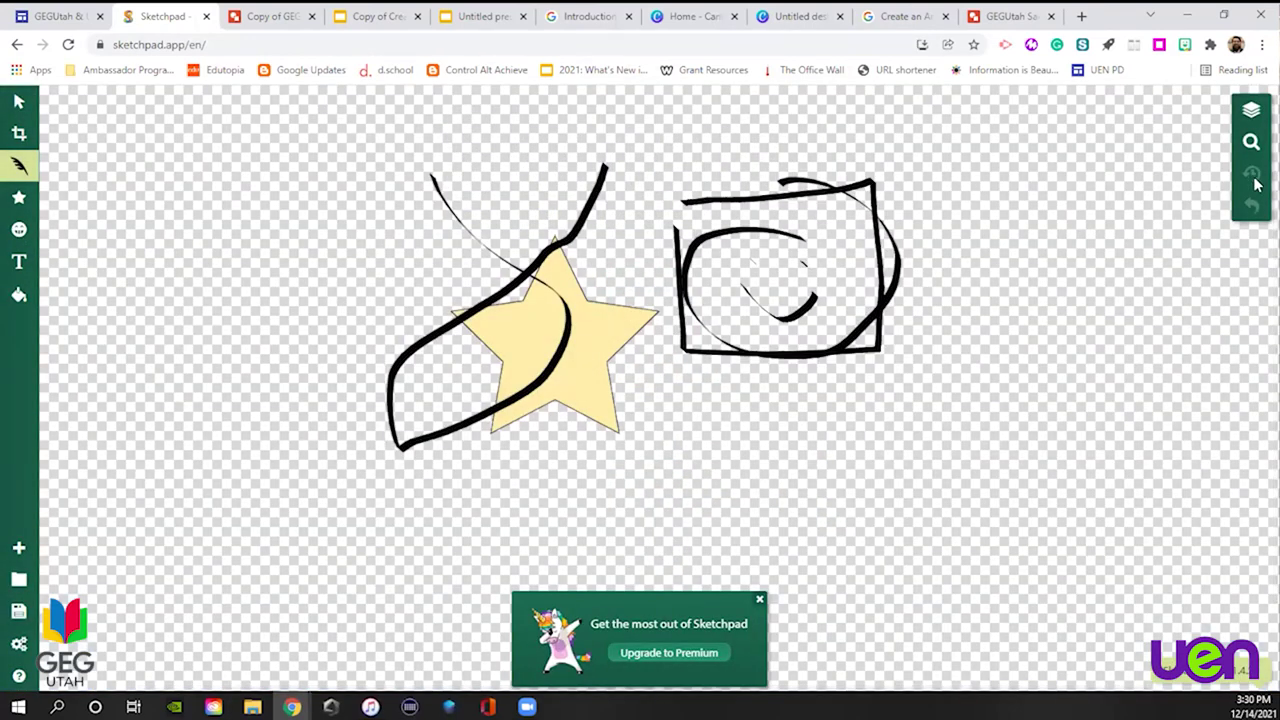
Try a long curved calligraphy stroke across the star and square, view the edit history and undo the stroke
mouse_move(1000, 370)
mouse_down()
mouse_move(615, 212)
mouse_move(292, 400)
mouse_up()
drag(363, 449, 375, 441)
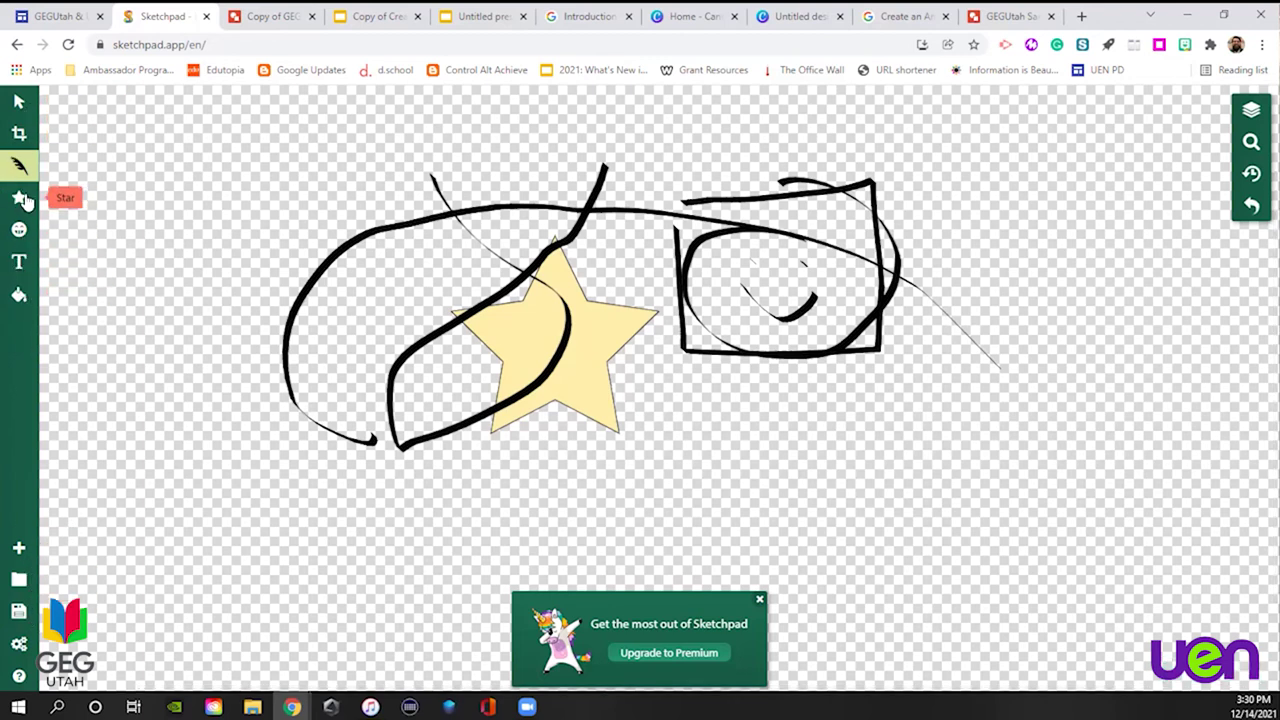
click(1251, 175)
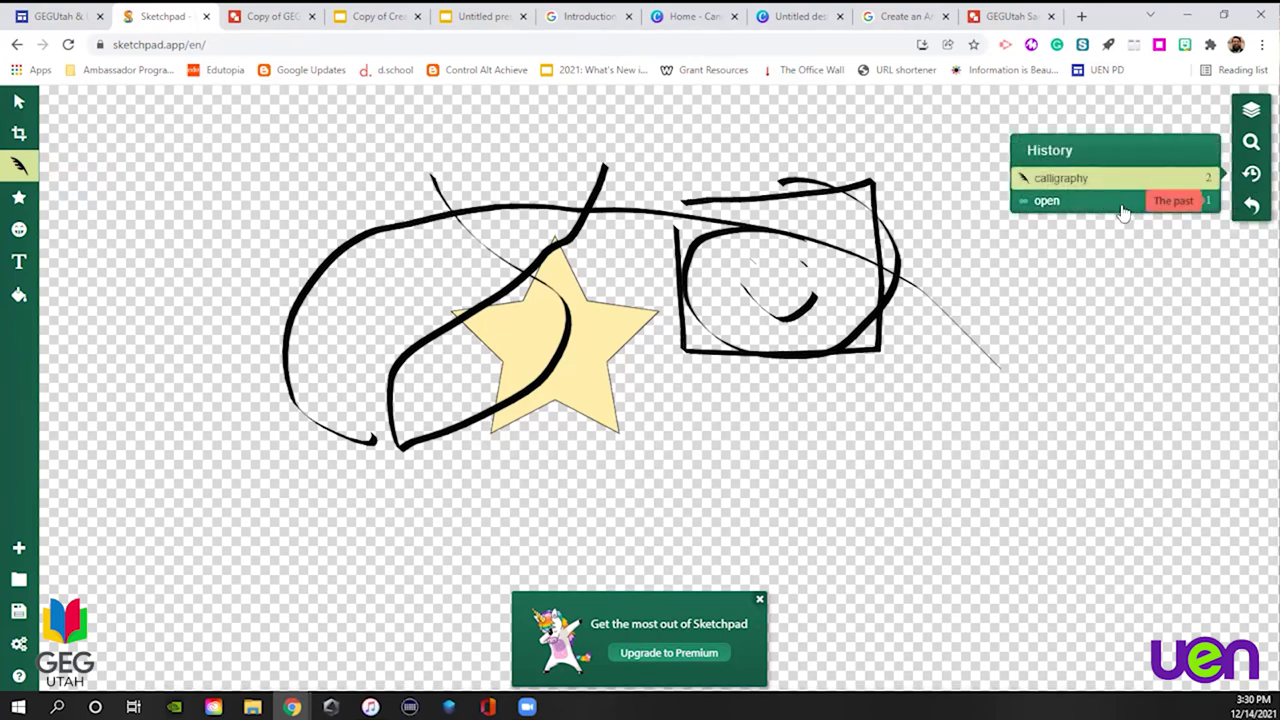
click(1251, 207)
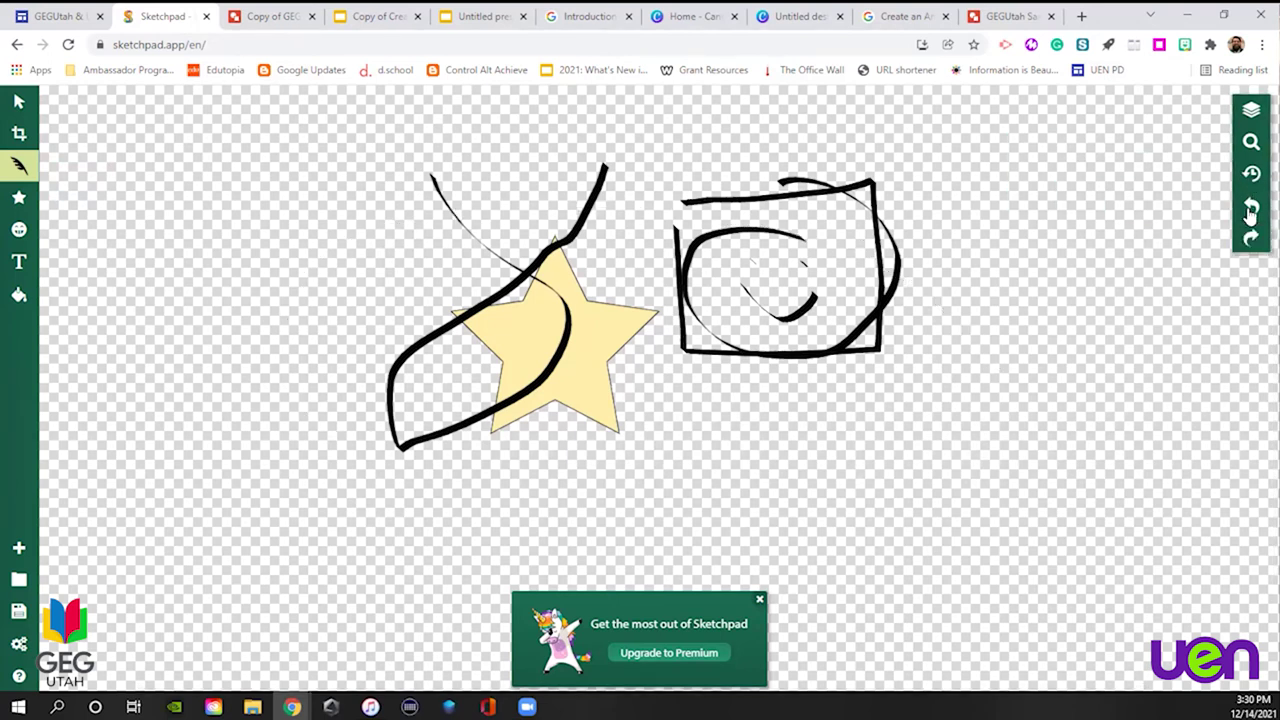
Show the drawing's layers and delete the topmost Calligraphy layer
click(1251, 110)
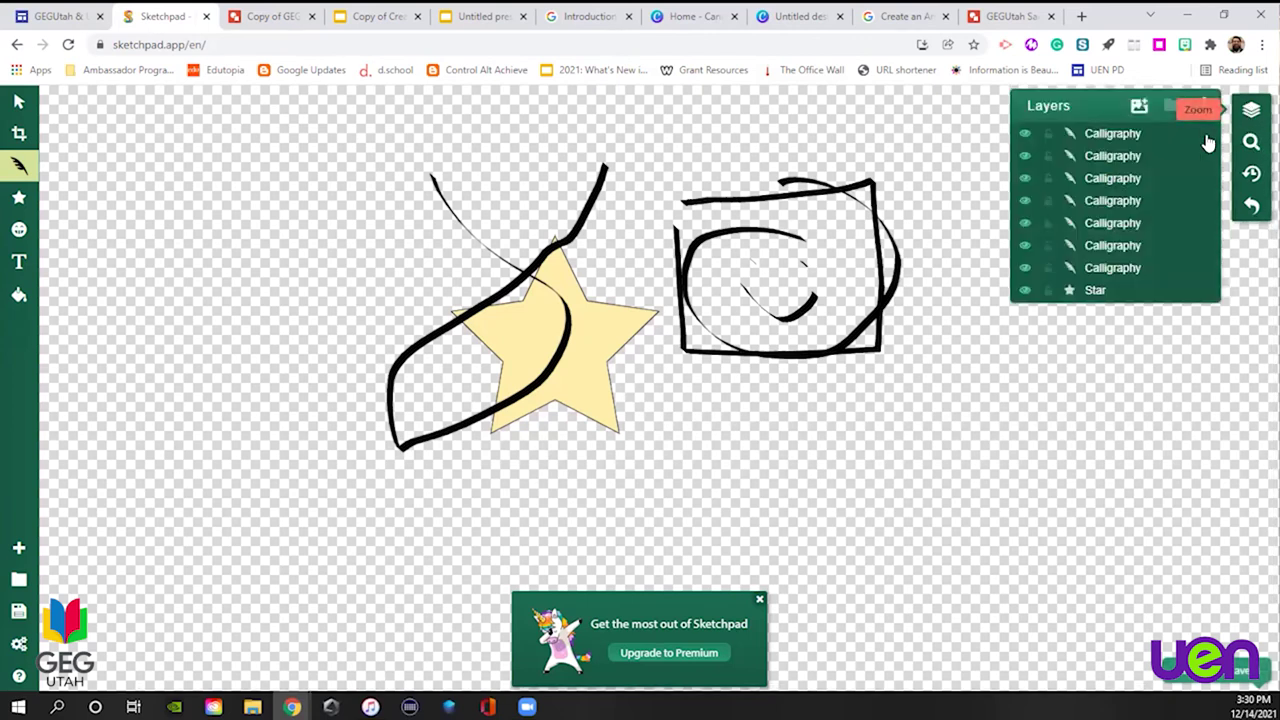
click(1118, 140)
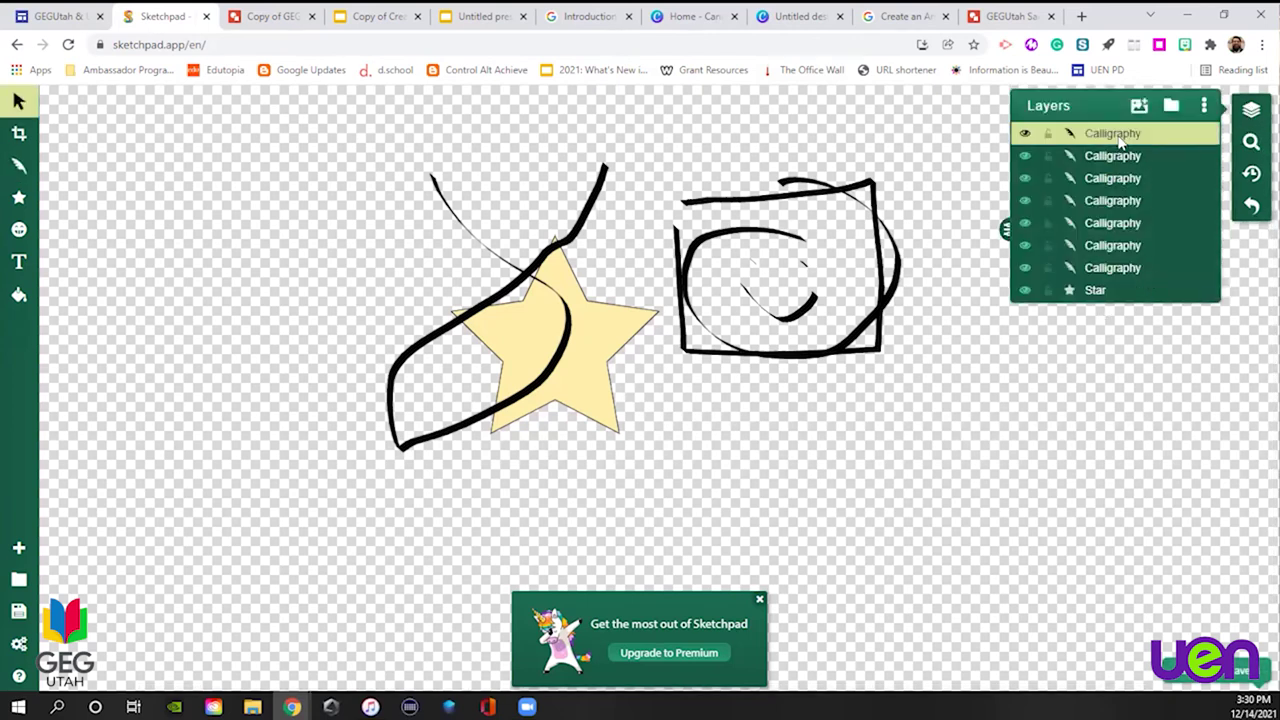
key(Delete)
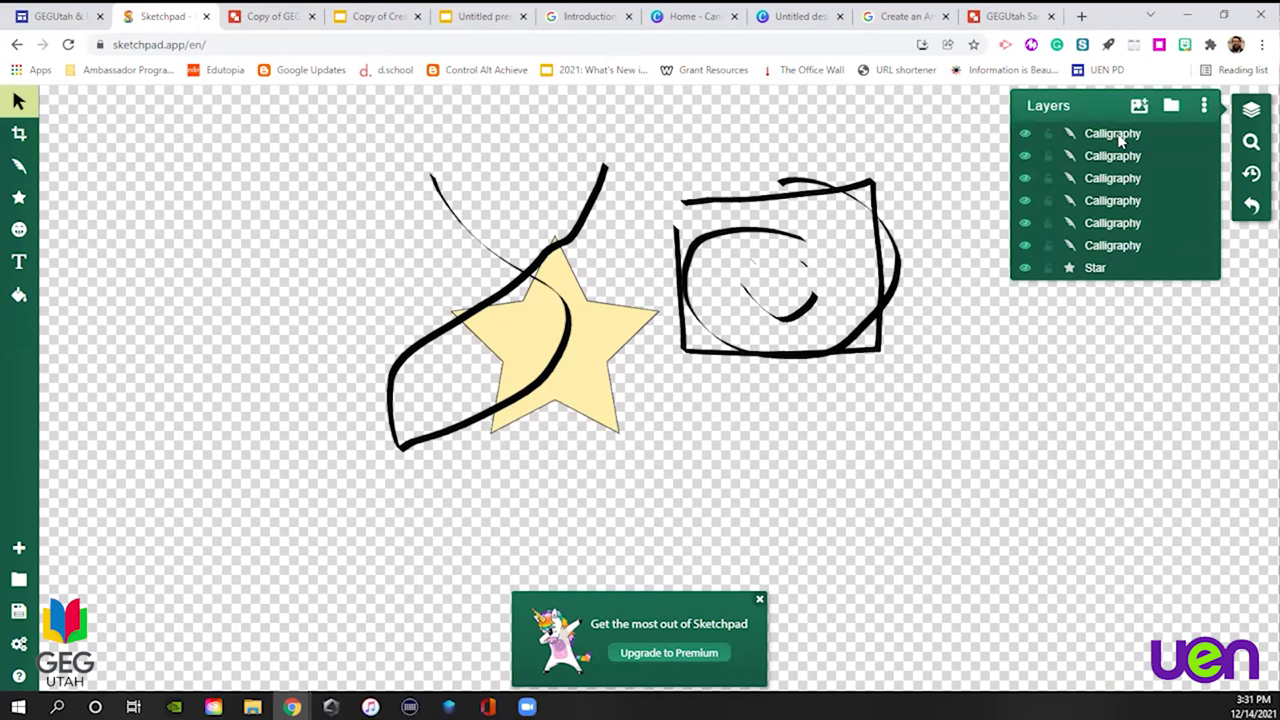
Delete all the remaining Calligraphy layers and the Star layer to empty the canvas
click(1118, 140)
key(Delete)
click(1120, 150)
key(Delete)
click(1117, 140)
key(Delete)
click(1120, 155)
key(Delete)
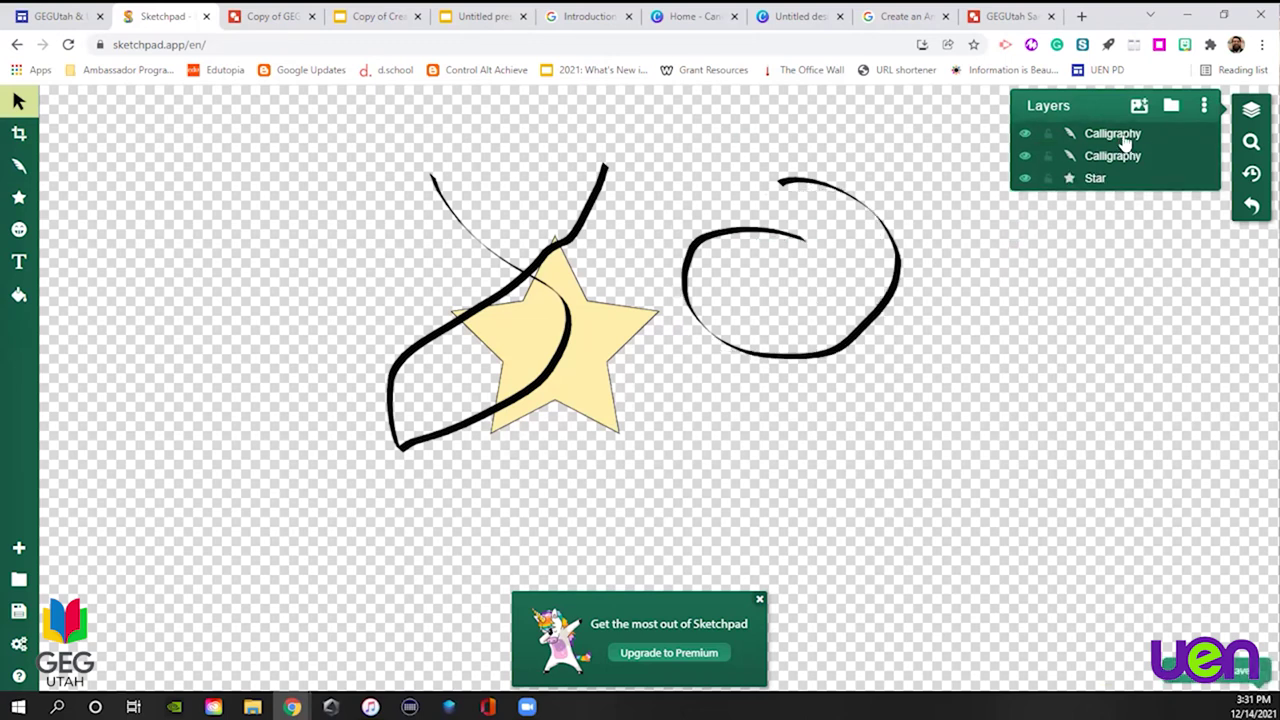
click(1124, 142)
key(Delete)
click(1120, 152)
key(Delete)
click(1120, 135)
key(Delete)
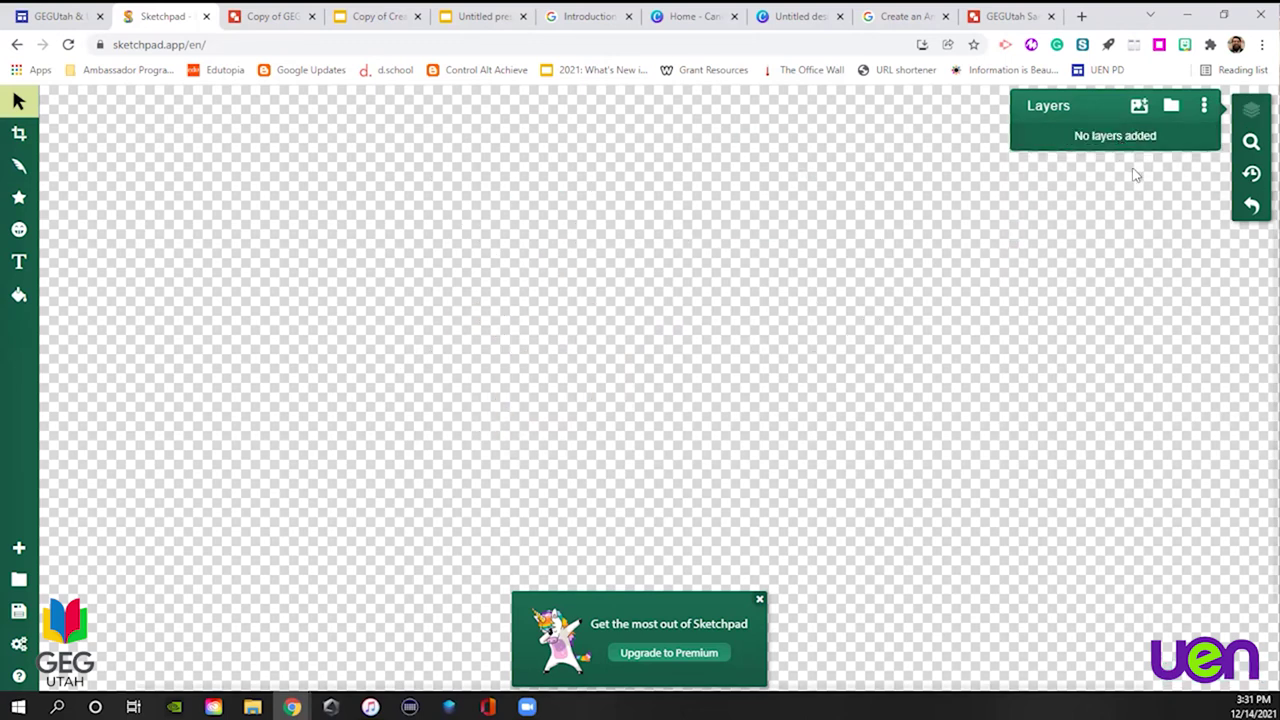
Try a few strokes with the Fur brush on the empty canvas and undo them
click(20, 136)
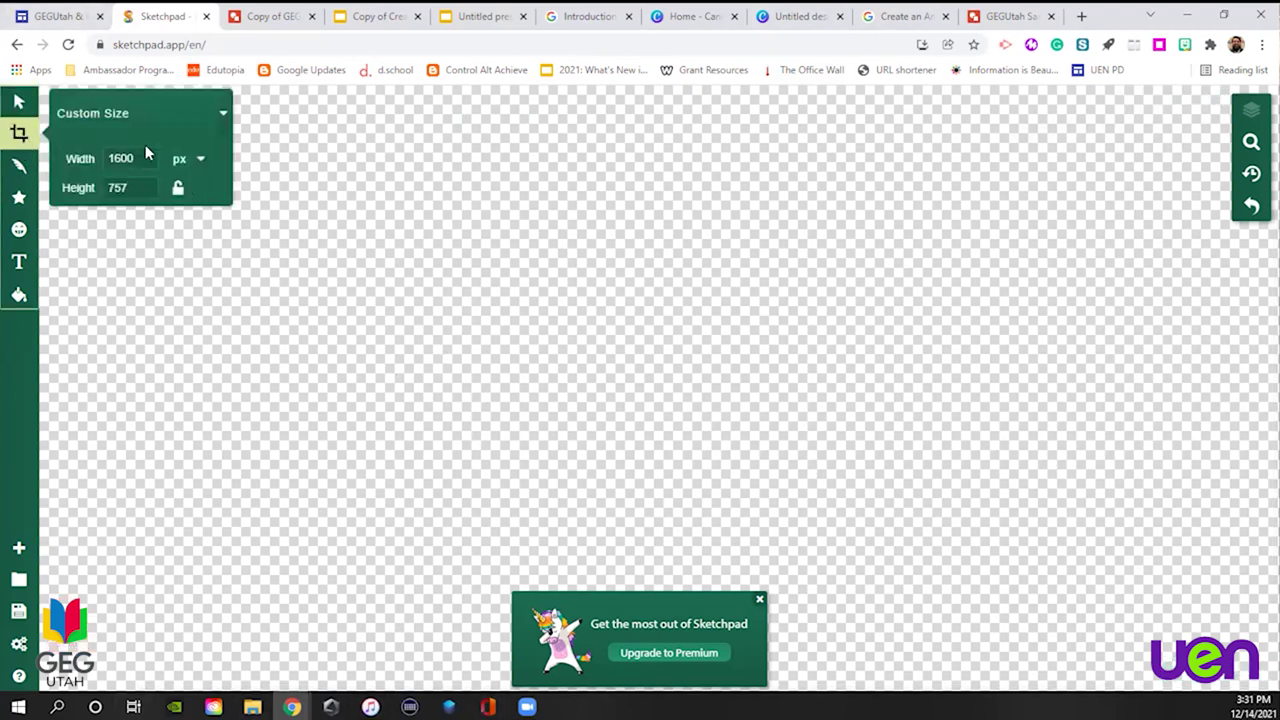
click(19, 165)
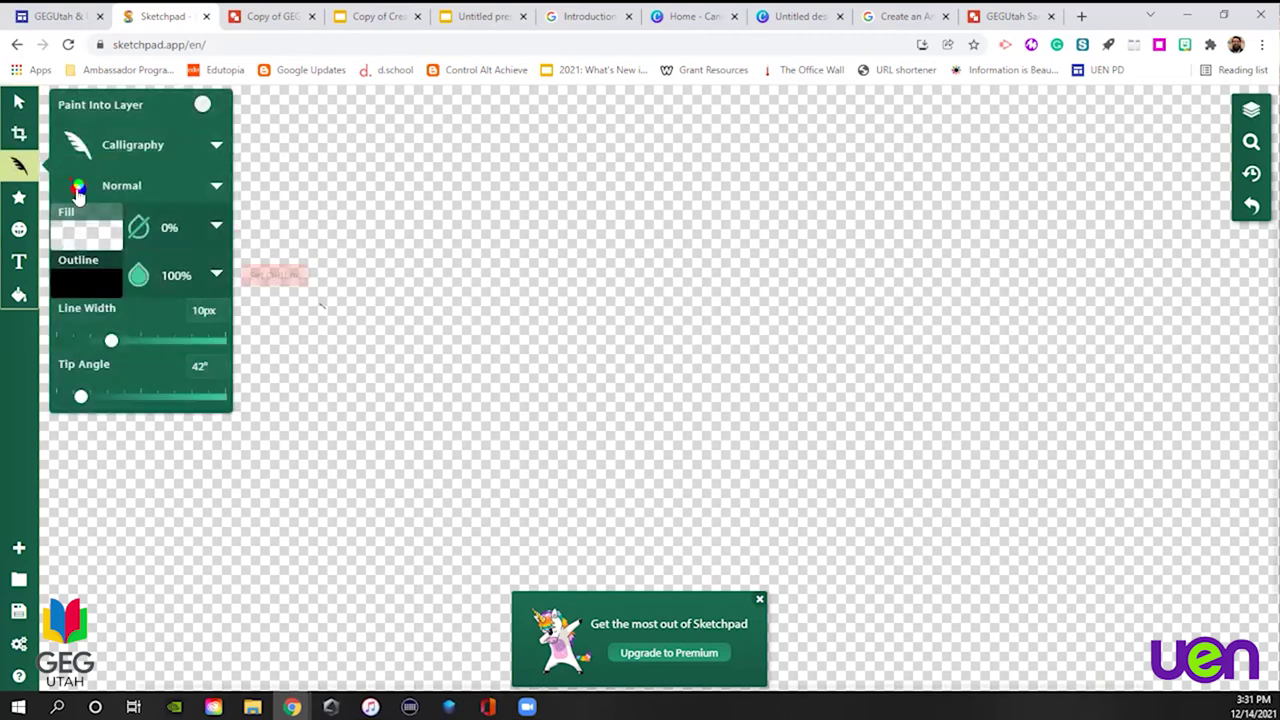
click(118, 147)
scroll(318, 186, down, 2)
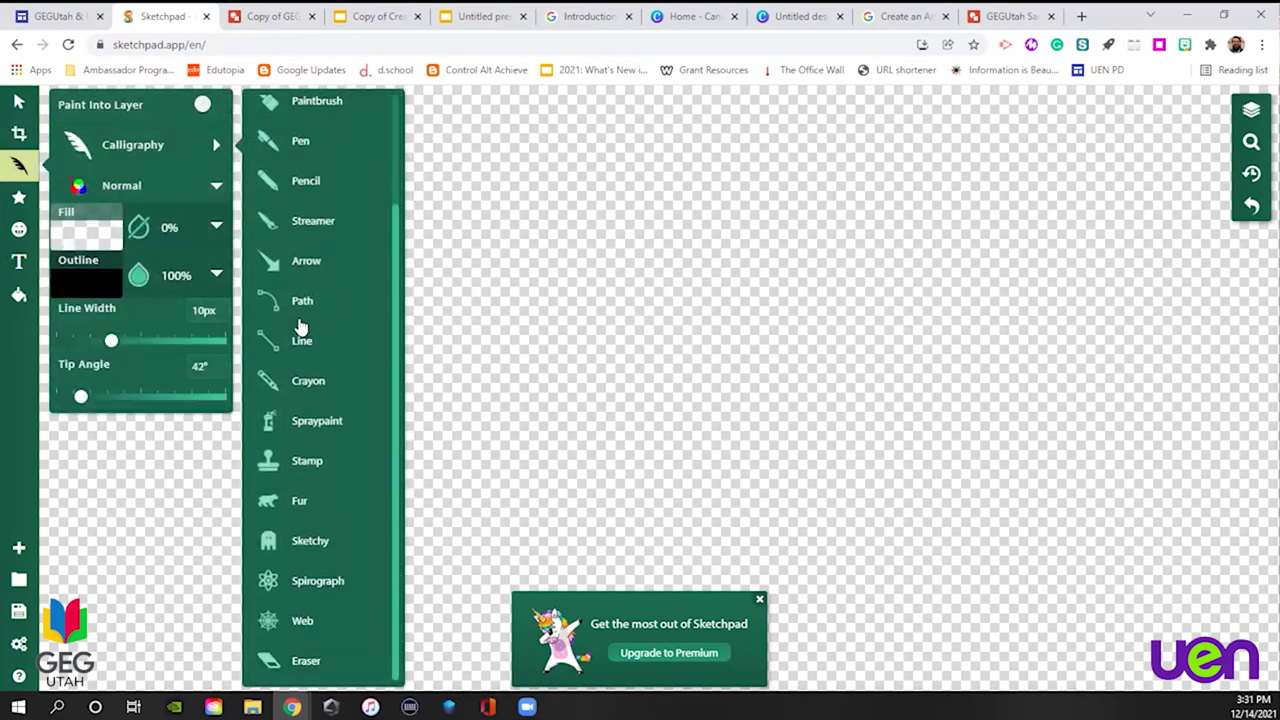
click(298, 502)
drag(510, 315, 555, 290)
mouse_move(515, 380)
mouse_down()
mouse_move(628, 400)
mouse_move(500, 360)
mouse_move(430, 265)
mouse_up()
mouse_move(561, 410)
mouse_down()
mouse_move(529, 337)
mouse_move(500, 340)
mouse_move(520, 370)
mouse_up()
key(ctrl+z)
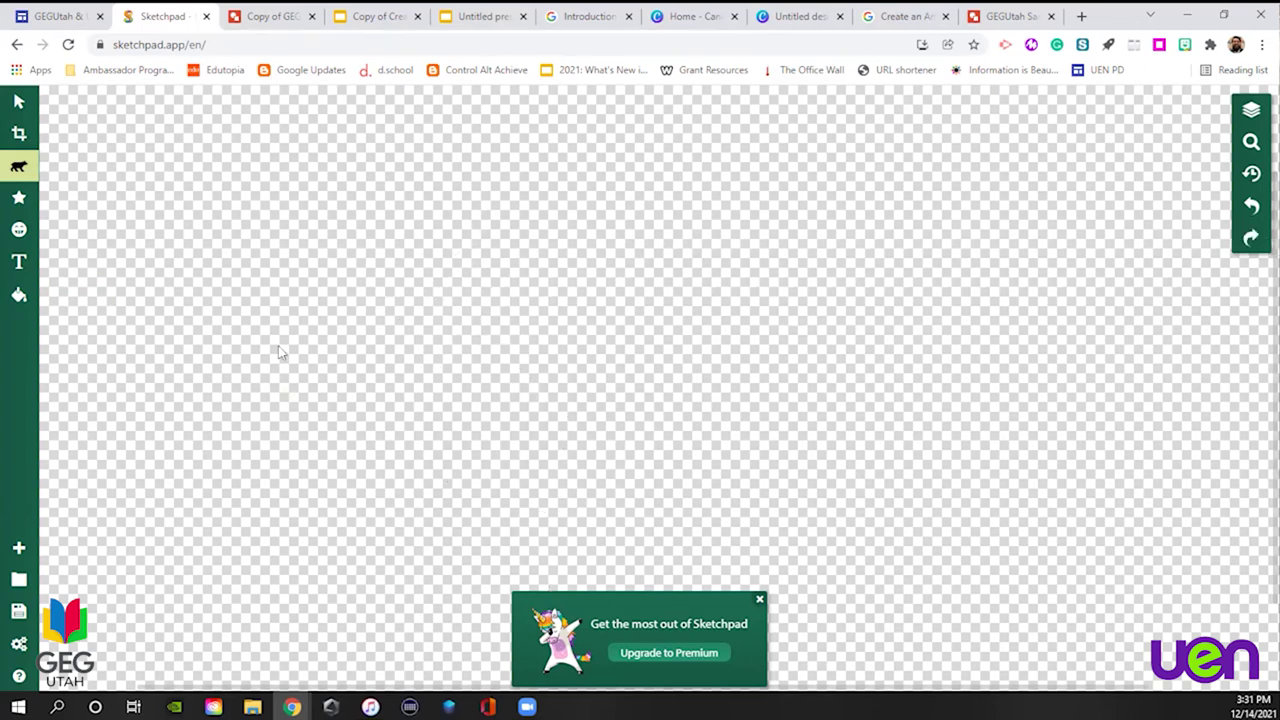
Set the blend mode to Disco and draw looping black strokes across the canvas with the Sketchy brush
click(18, 166)
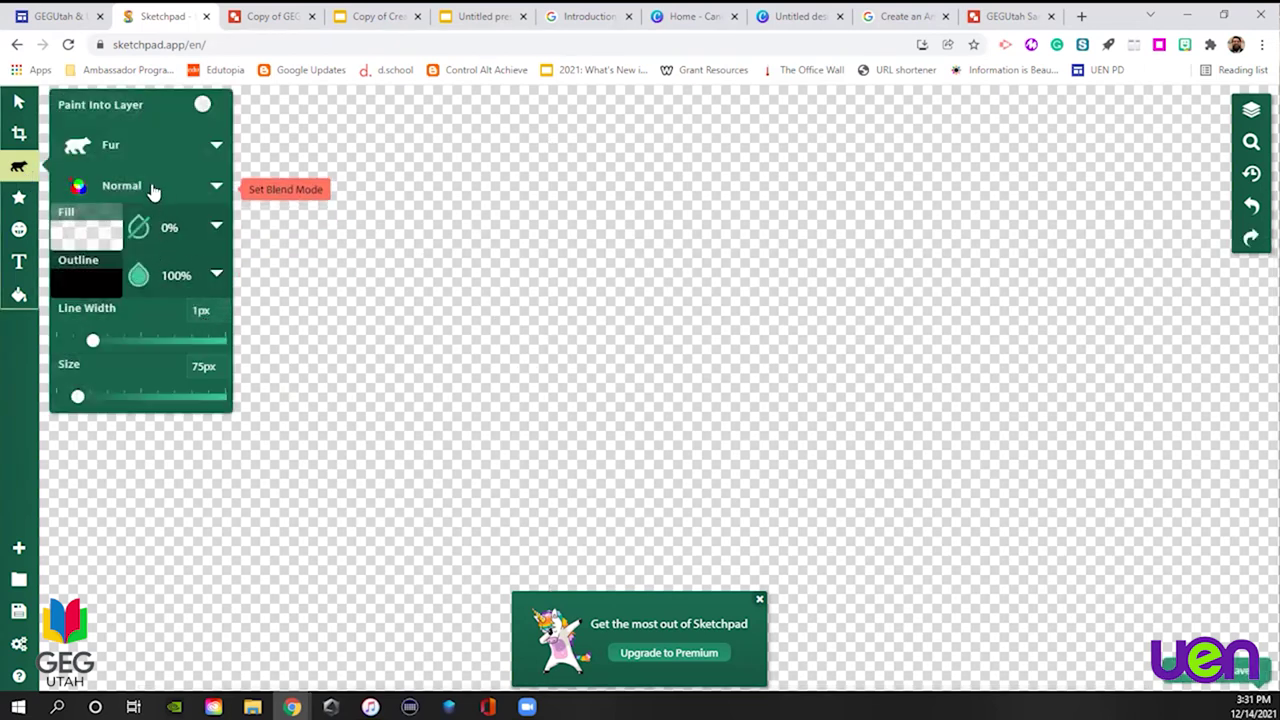
click(150, 188)
click(142, 163)
scroll(360, 490, down, 3)
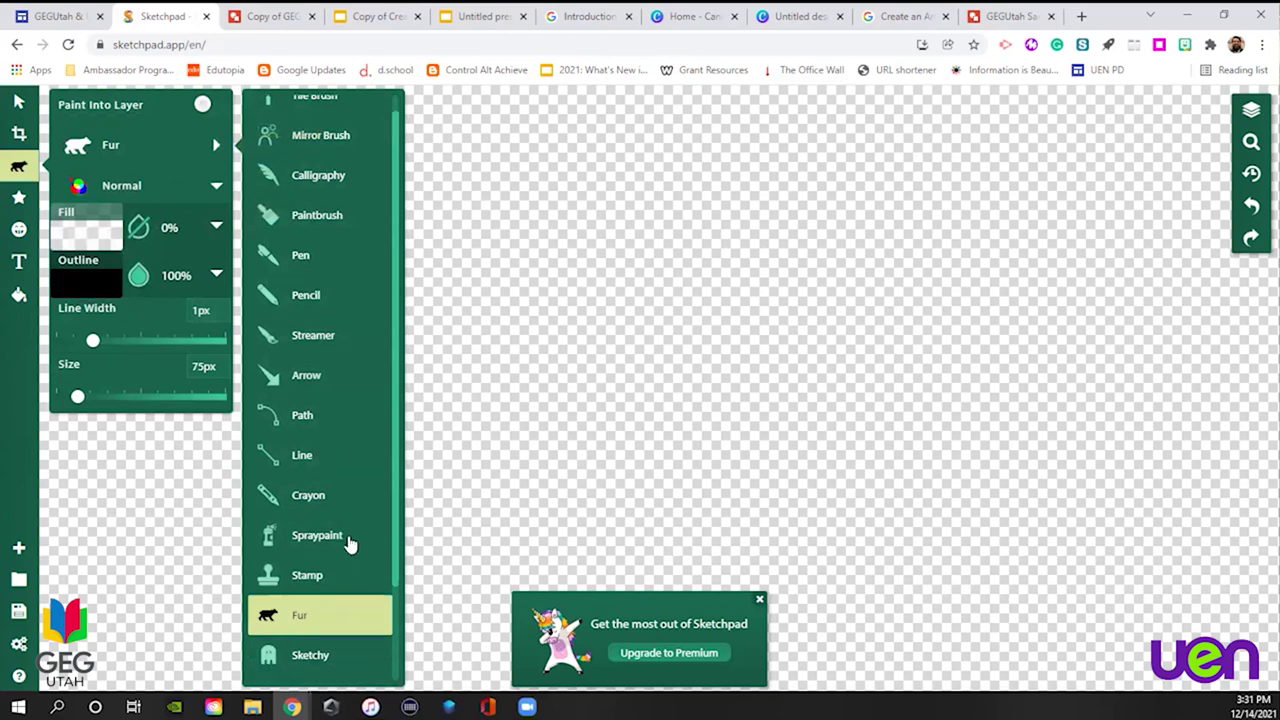
click(163, 187)
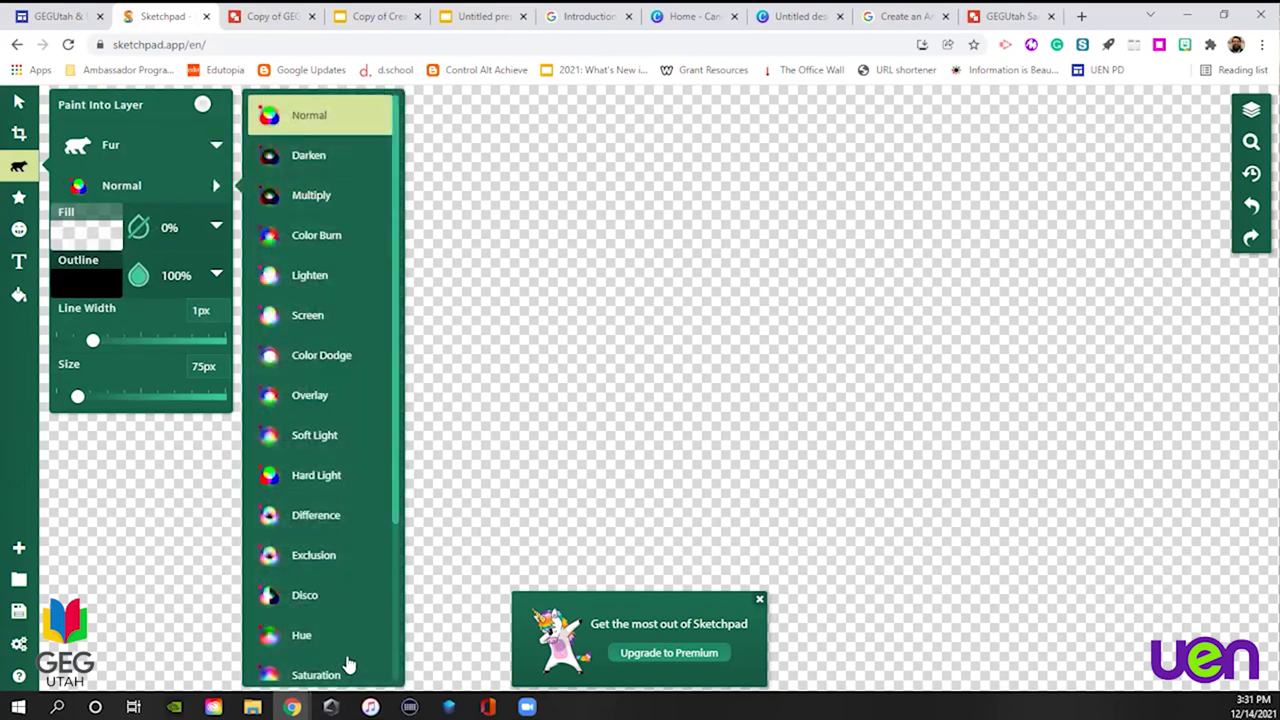
click(310, 598)
click(149, 146)
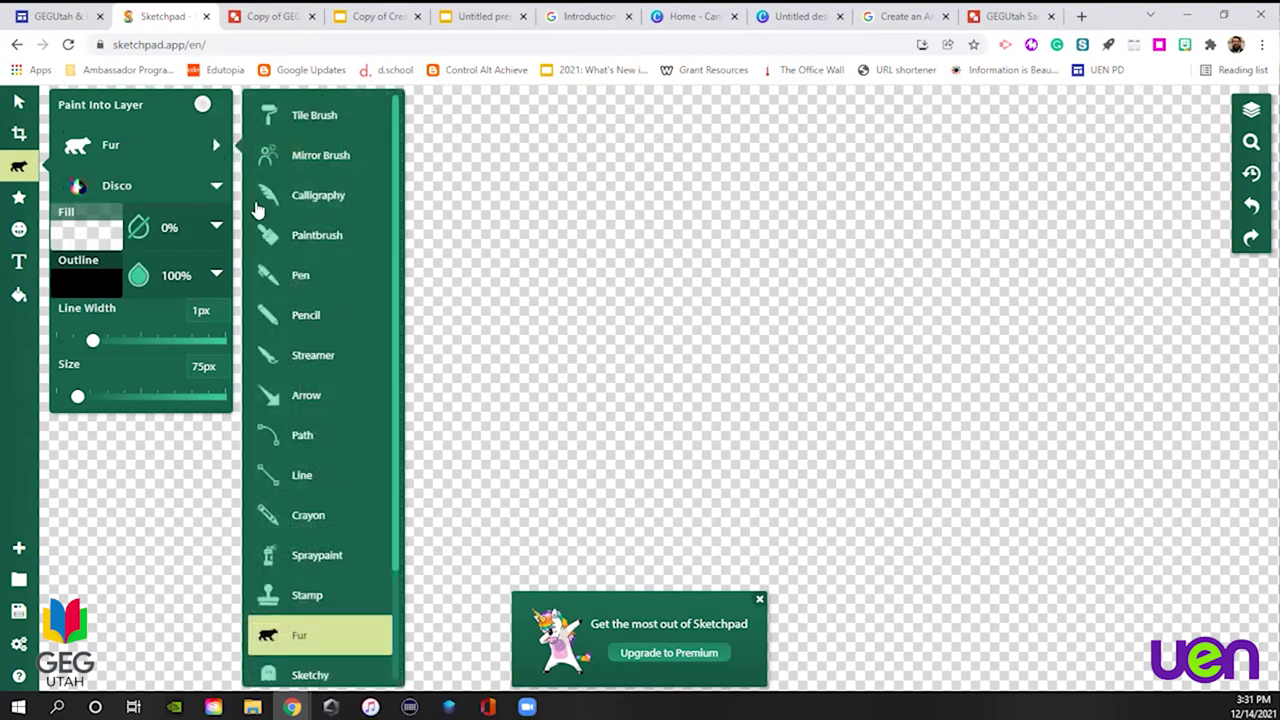
click(320, 675)
mouse_move(429, 177)
mouse_down()
mouse_move(425, 342)
mouse_move(584, 210)
mouse_move(620, 405)
mouse_up()
mouse_move(530, 423)
mouse_down()
mouse_move(404, 214)
mouse_move(496, 320)
mouse_move(614, 229)
mouse_move(606, 340)
mouse_move(796, 296)
mouse_up()
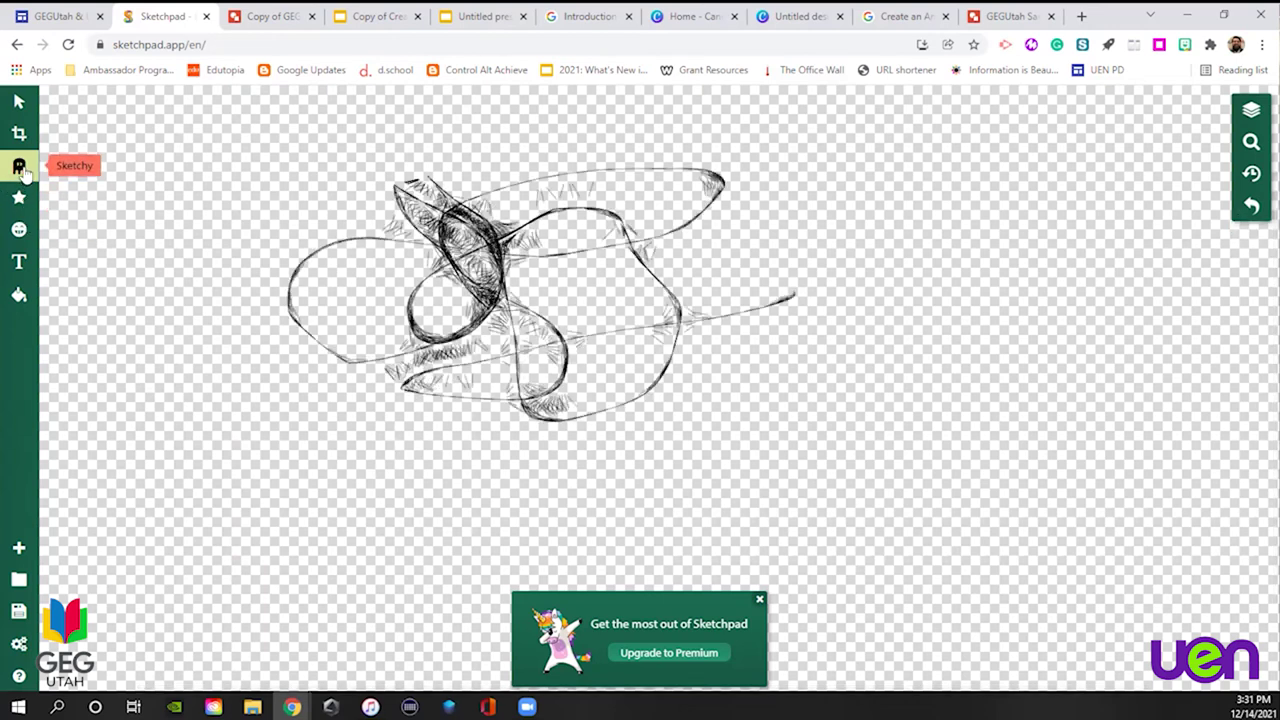
Set the Sketchy brush's outline colour to red and draw a curving stroke over the black loops
click(18, 165)
click(210, 277)
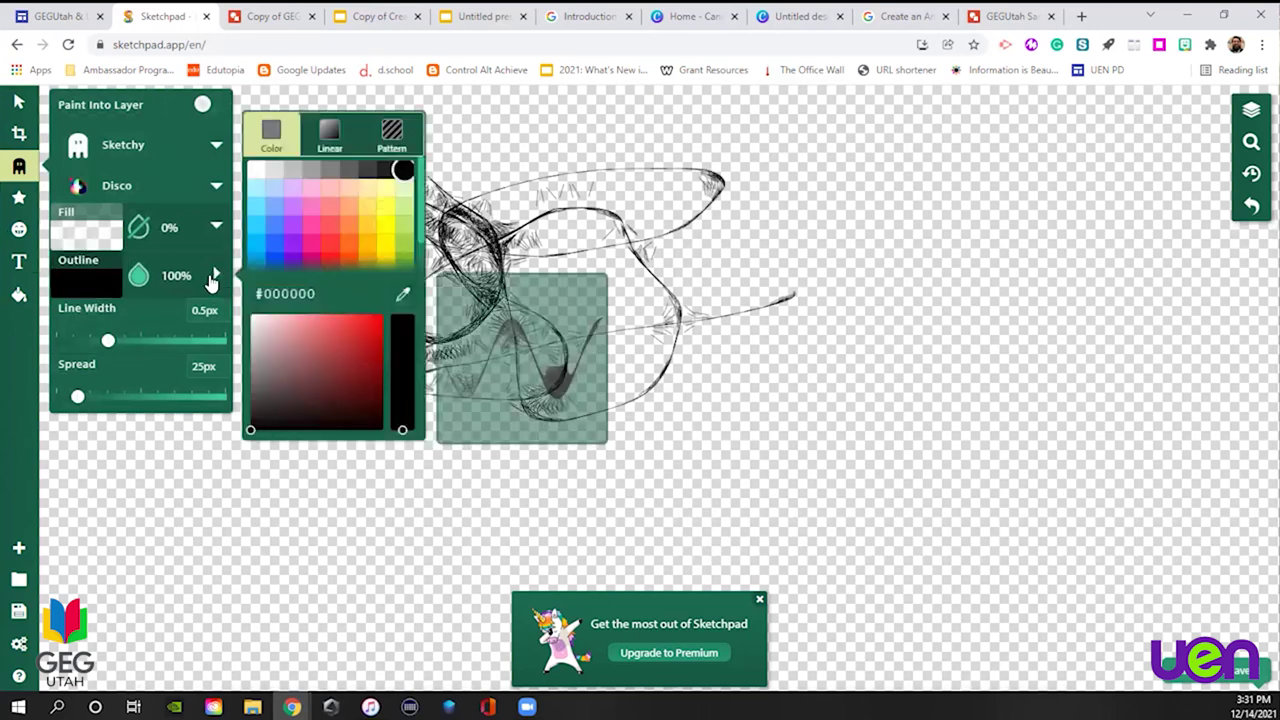
click(340, 252)
mouse_move(560, 250)
mouse_down()
mouse_move(640, 330)
mouse_move(487, 310)
mouse_move(565, 200)
mouse_up()
Examine the options of the brush, shape, clipart, text and fill tools
click(18, 165)
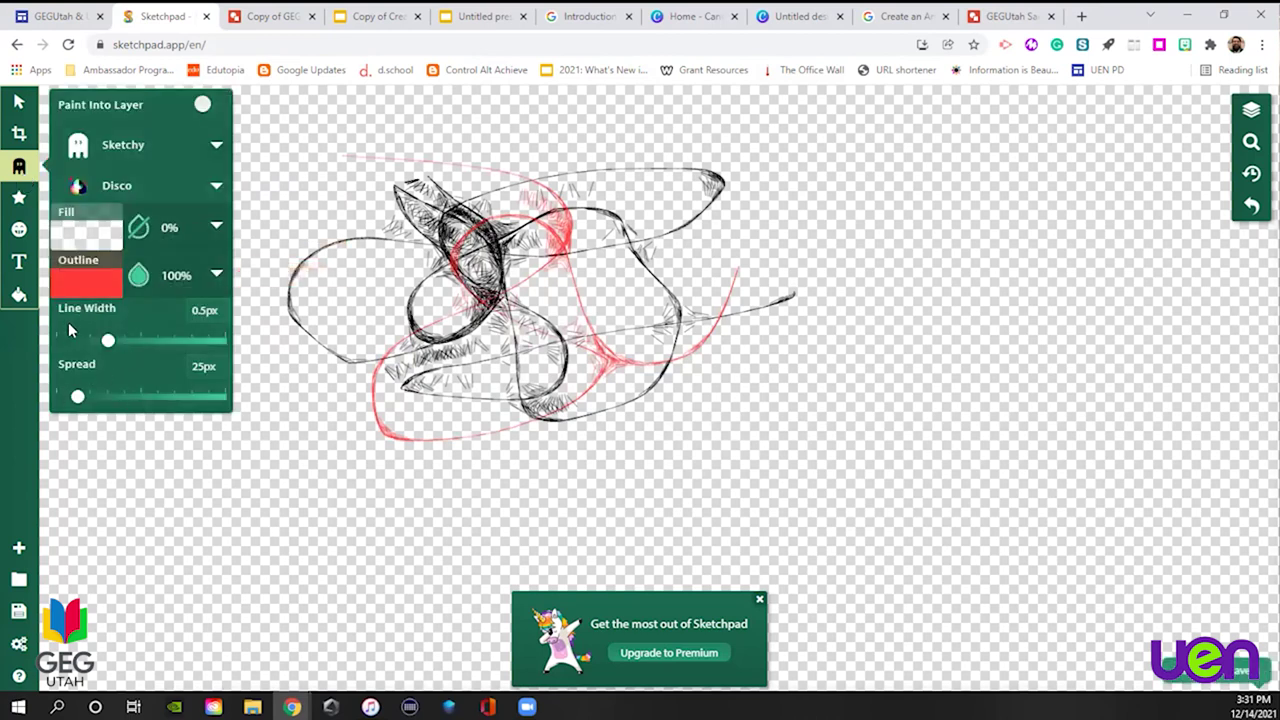
click(18, 197)
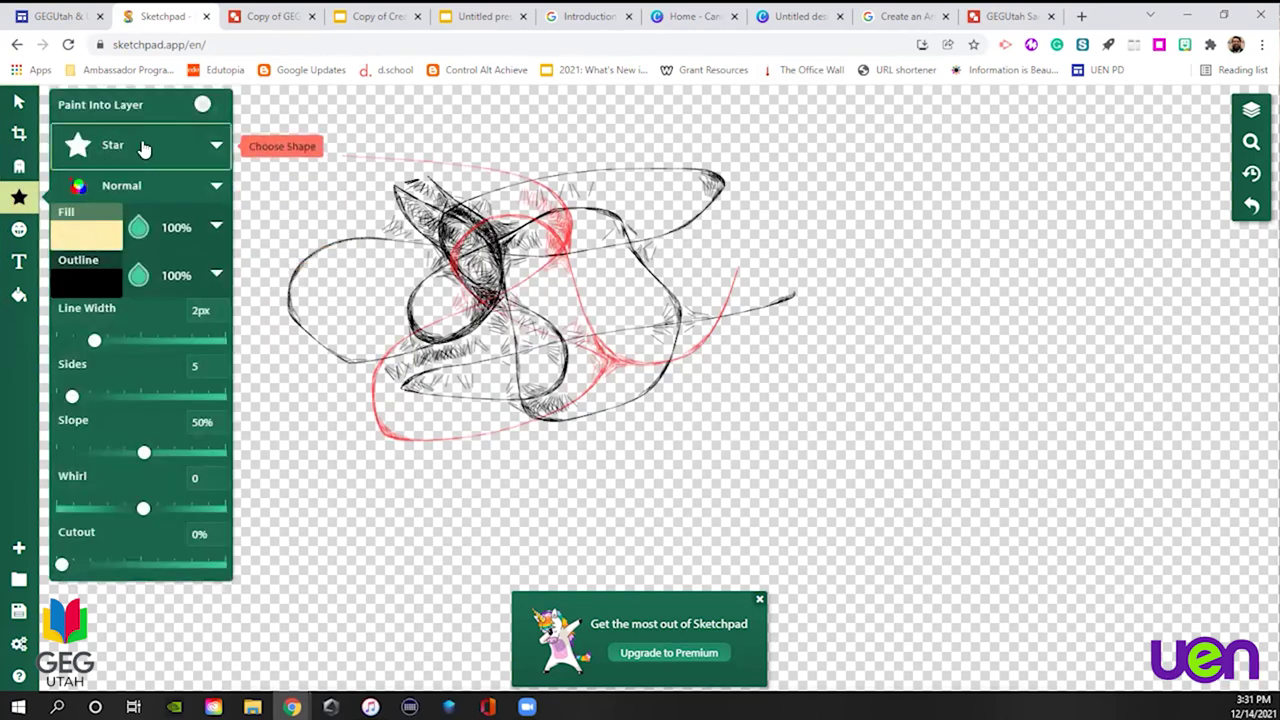
click(143, 146)
click(19, 229)
click(168, 206)
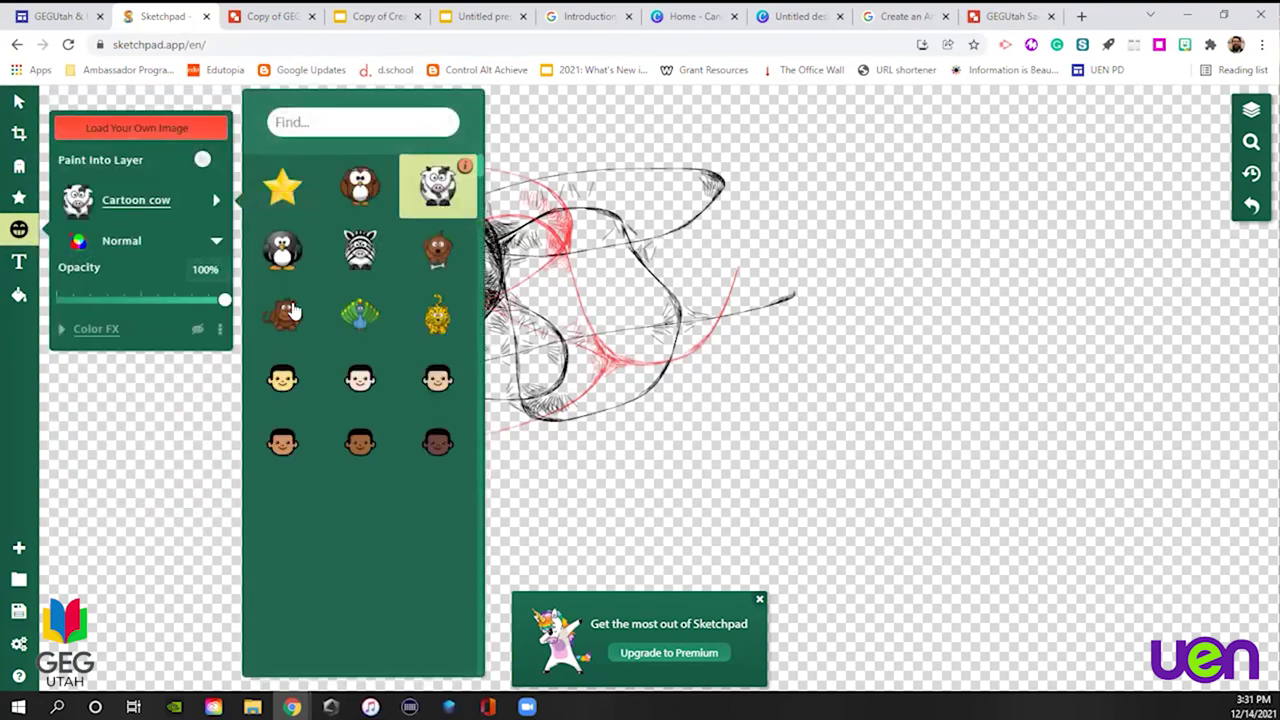
click(18, 262)
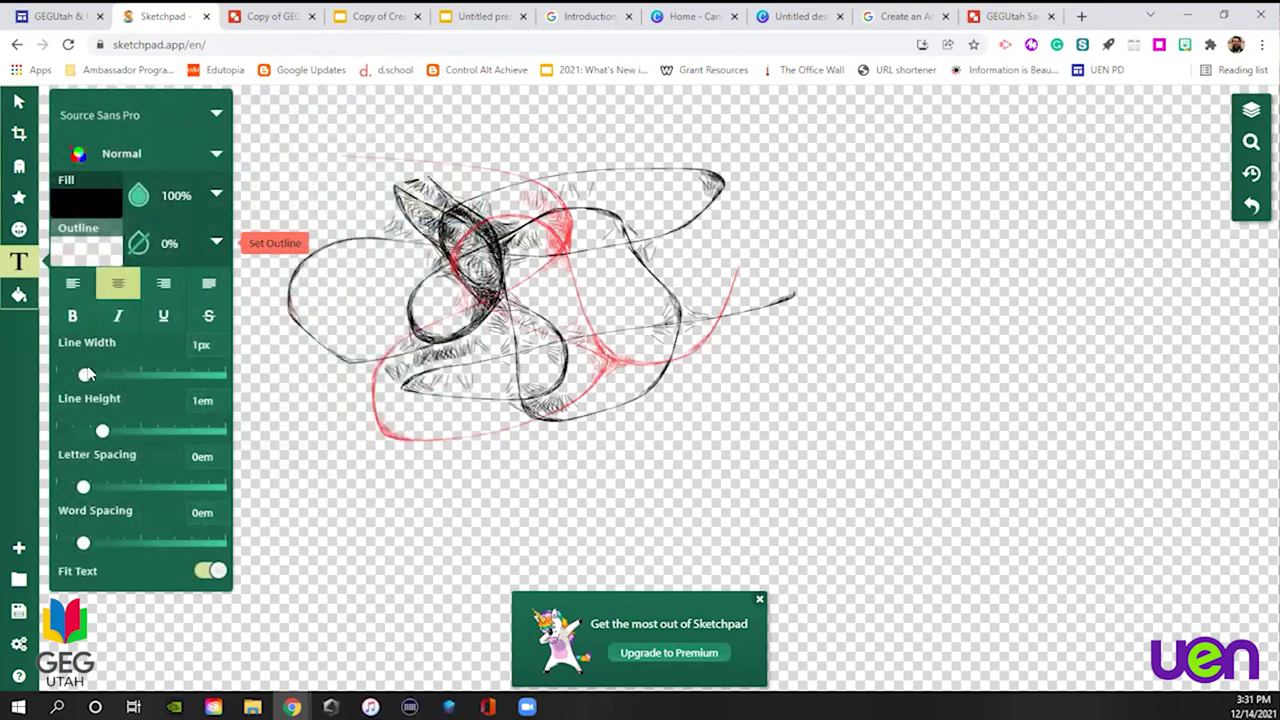
click(24, 299)
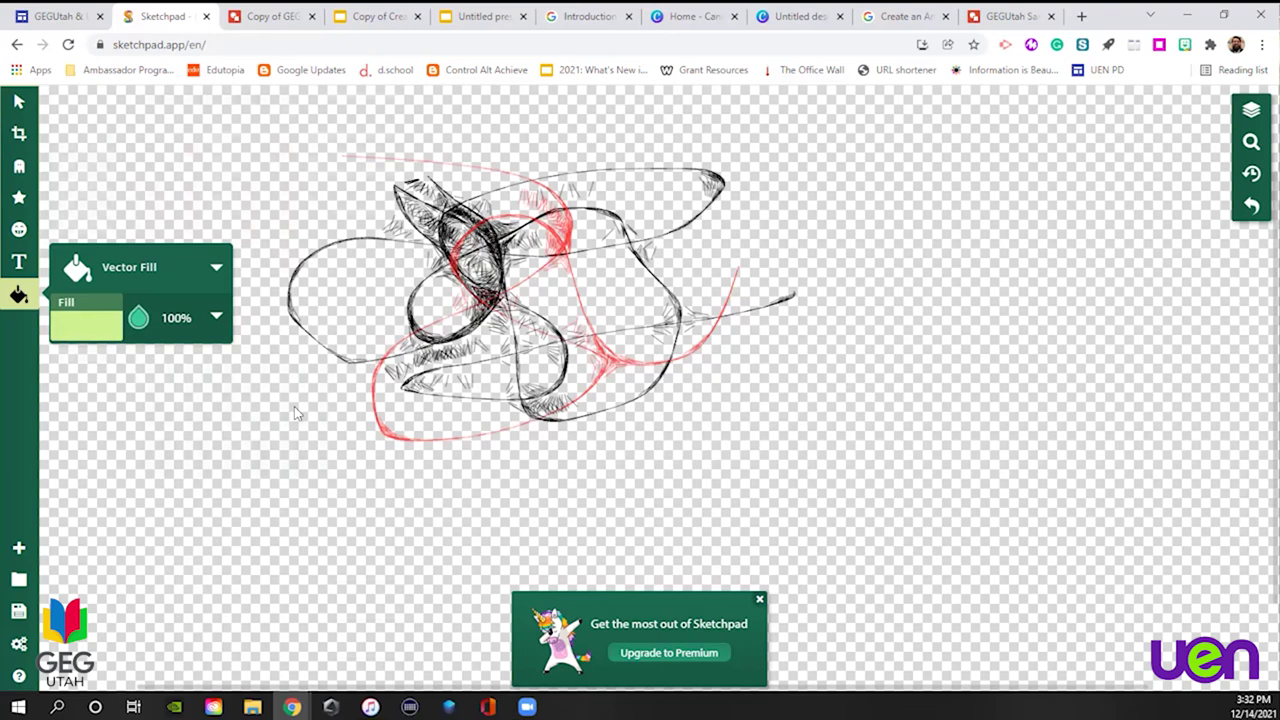
Export the drawing as a JPEG file
click(18, 612)
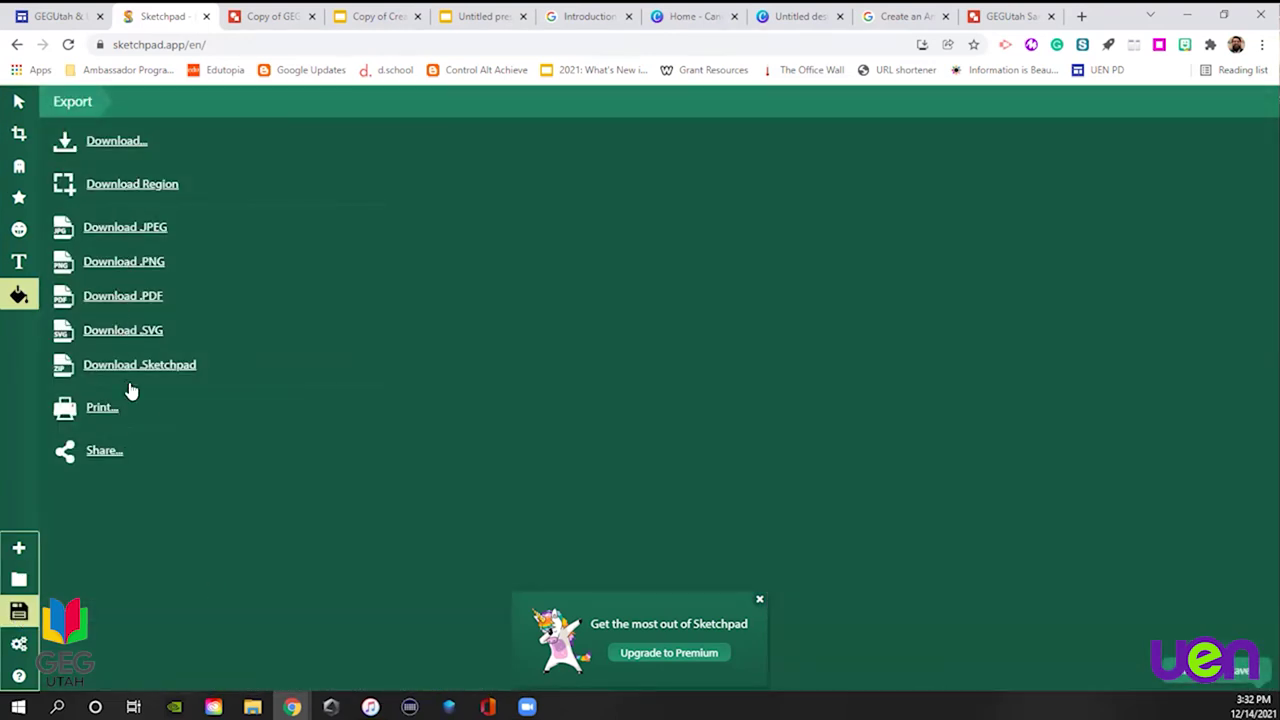
click(152, 233)
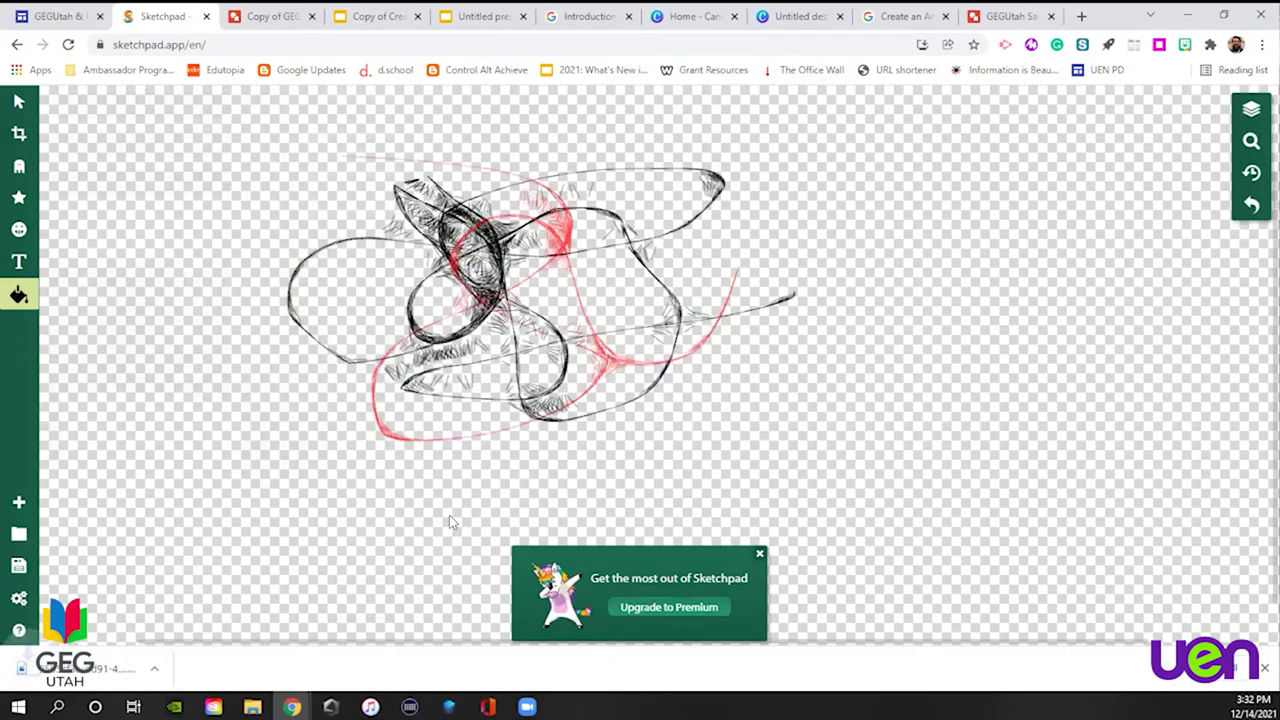
Switch to the Google Slides animation, try placing the downloaded JPEG on slide 16 and delete it from the slide
click(370, 16)
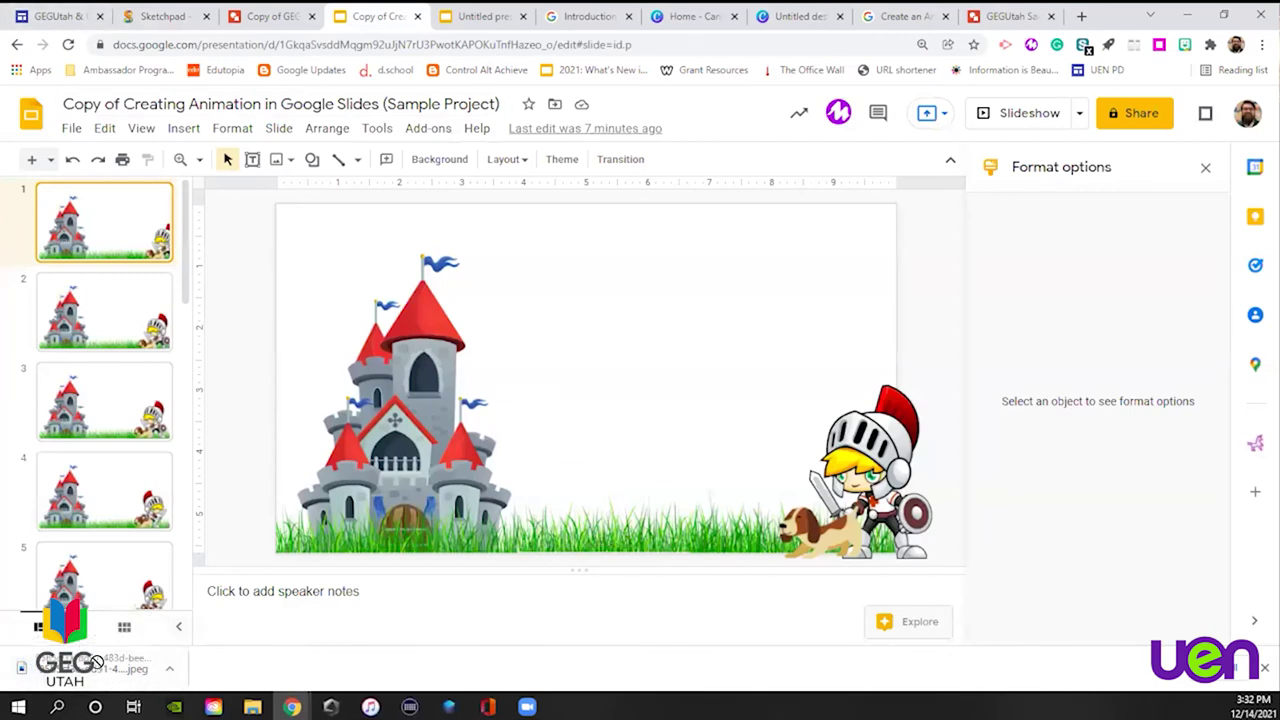
scroll(84, 525, down, 1)
scroll(84, 525, down, 10)
click(104, 562)
drag(90, 668, 680, 372)
mouse_move(418, 330)
mouse_down()
mouse_move(580, 343)
mouse_move(576, 369)
mouse_up()
key(Delete)
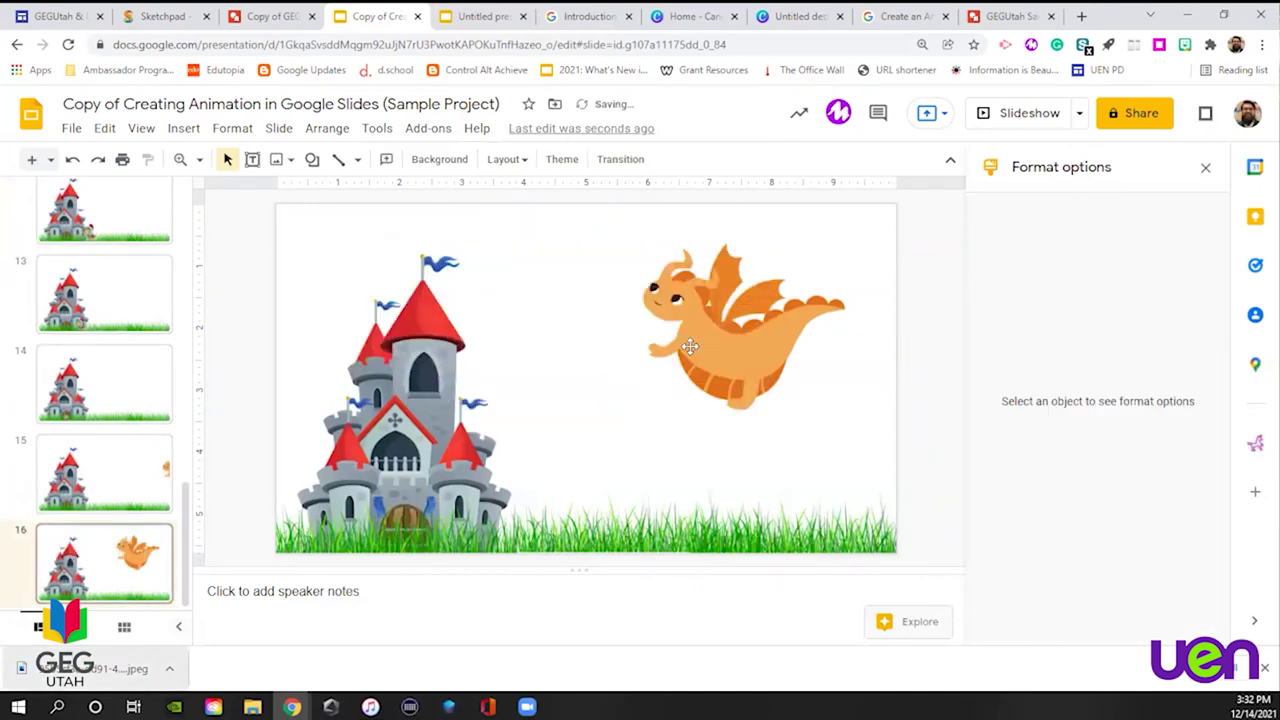
Return to Sketchpad, review its export options, saved drawings and settings, and go back to the canvas
click(170, 16)
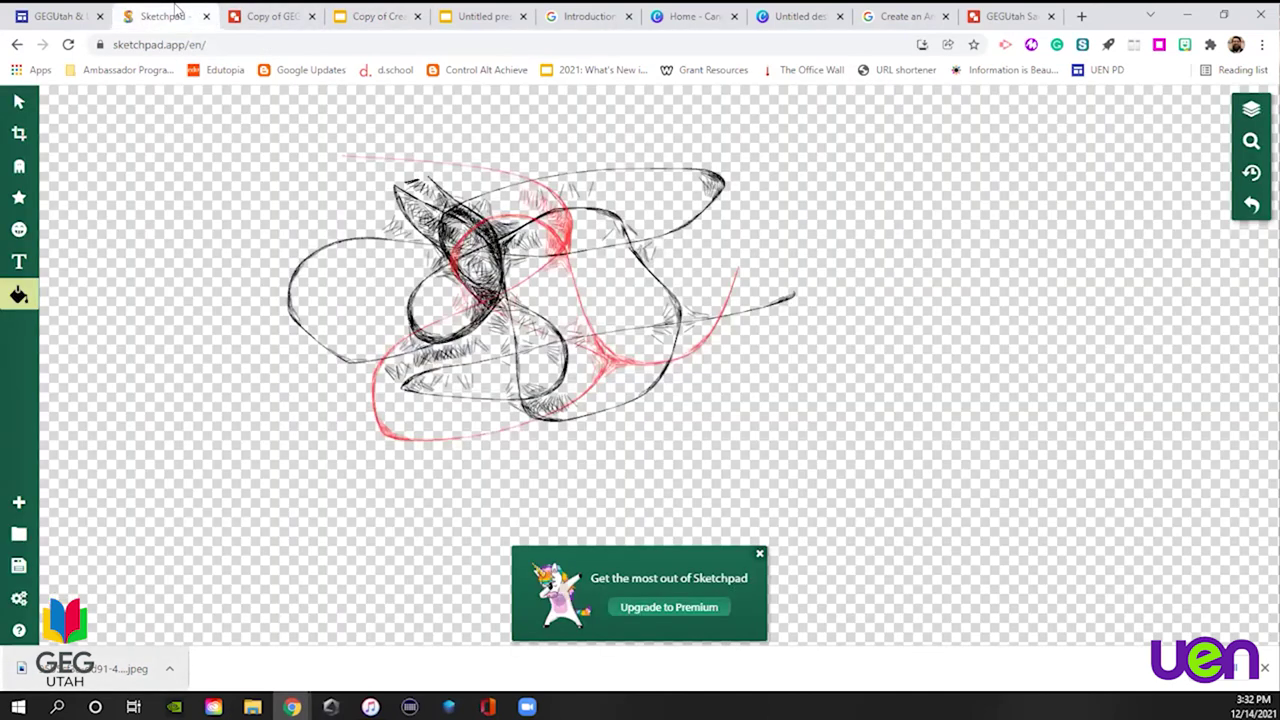
click(19, 534)
click(19, 566)
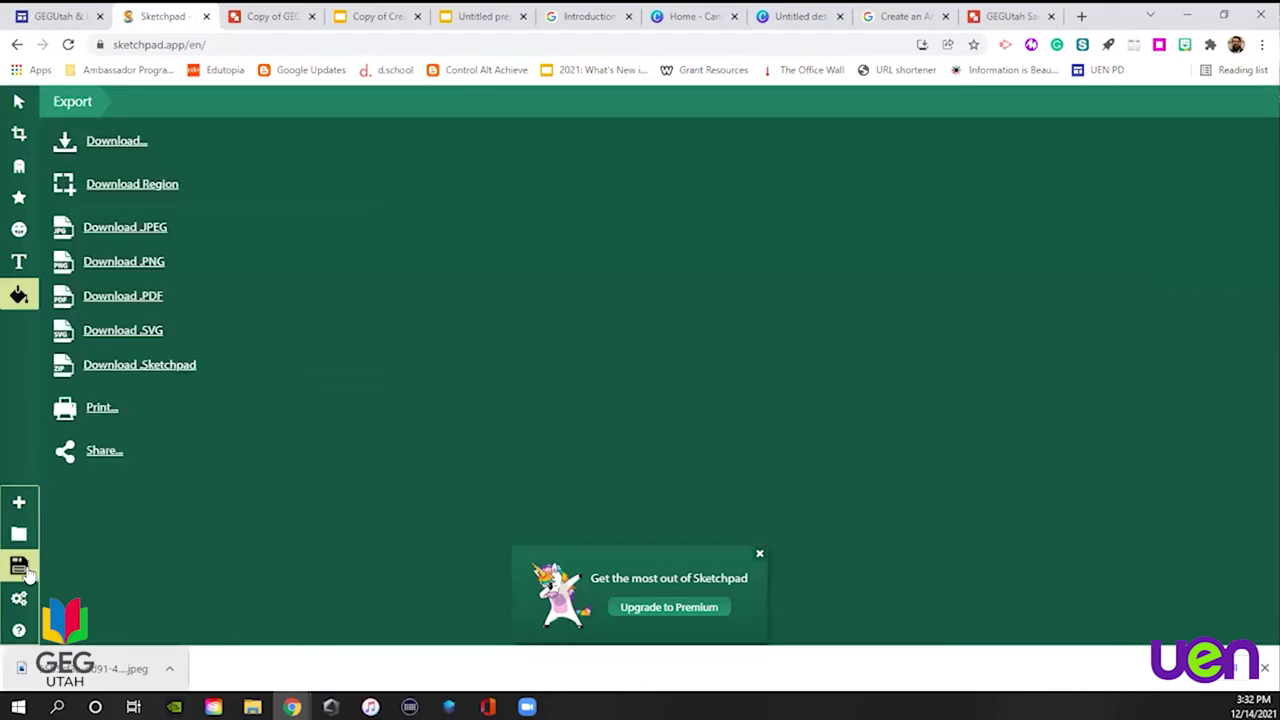
click(20, 533)
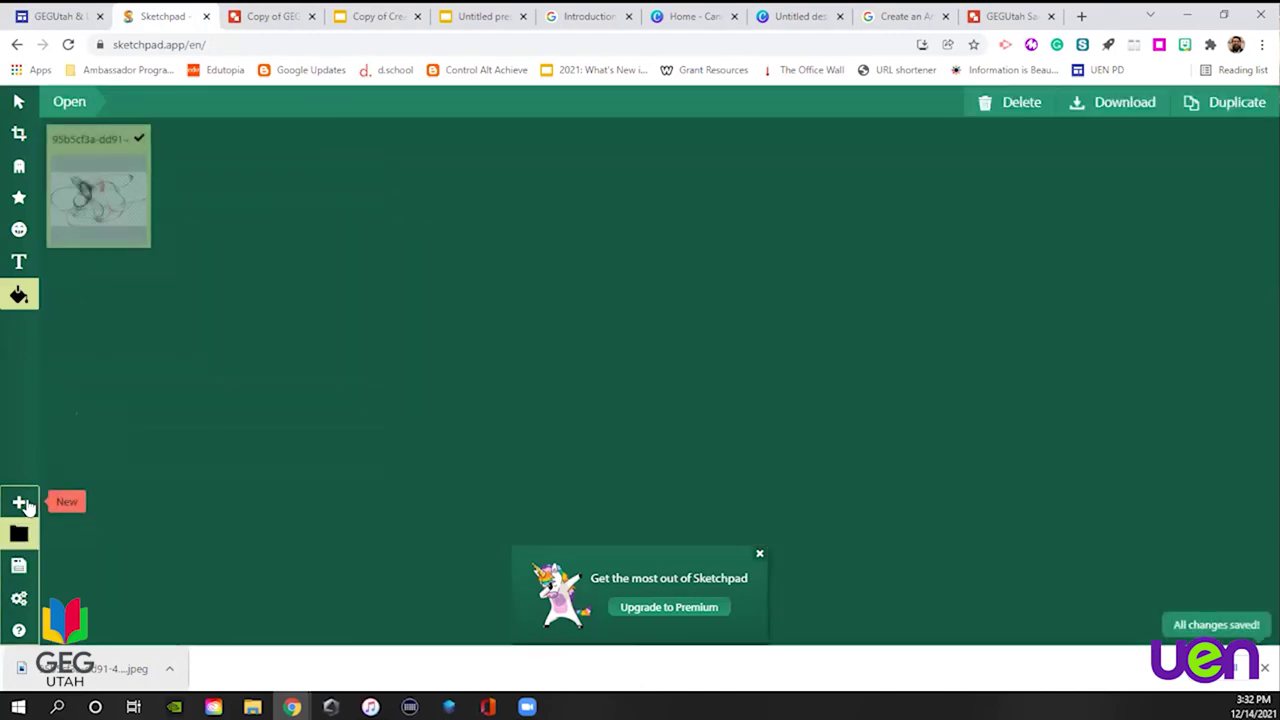
click(19, 598)
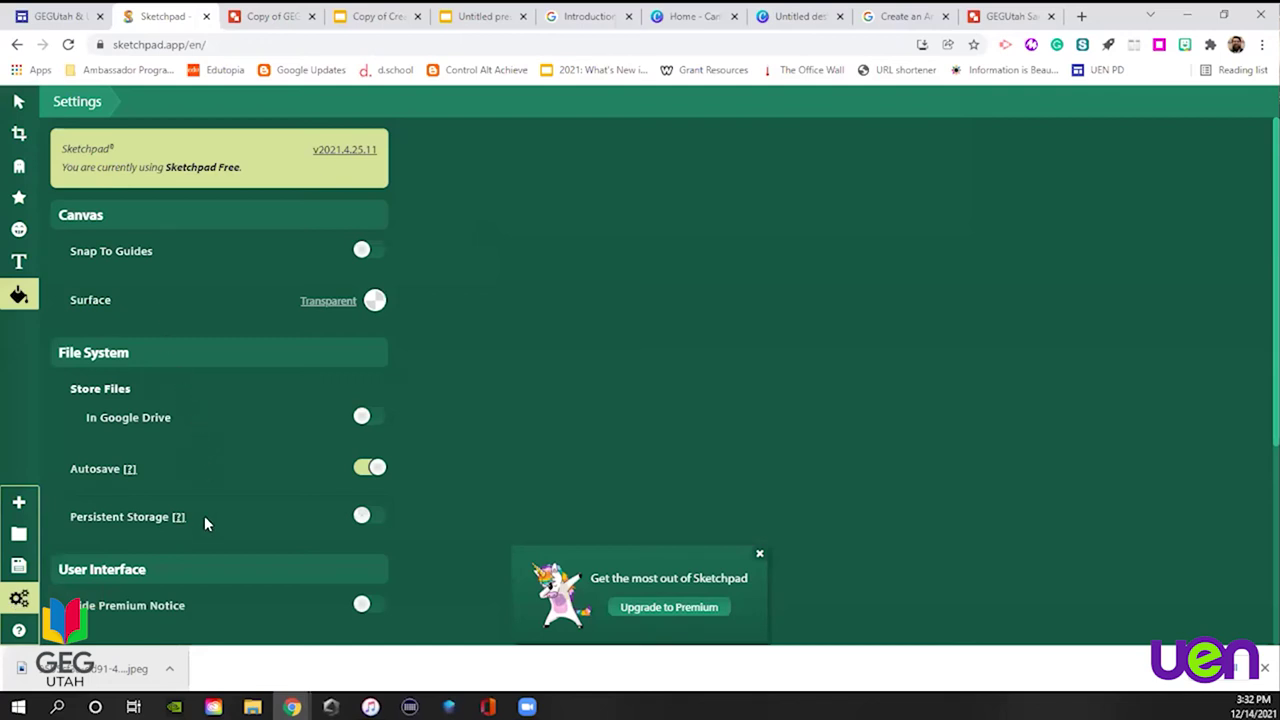
scroll(202, 522, down, 3)
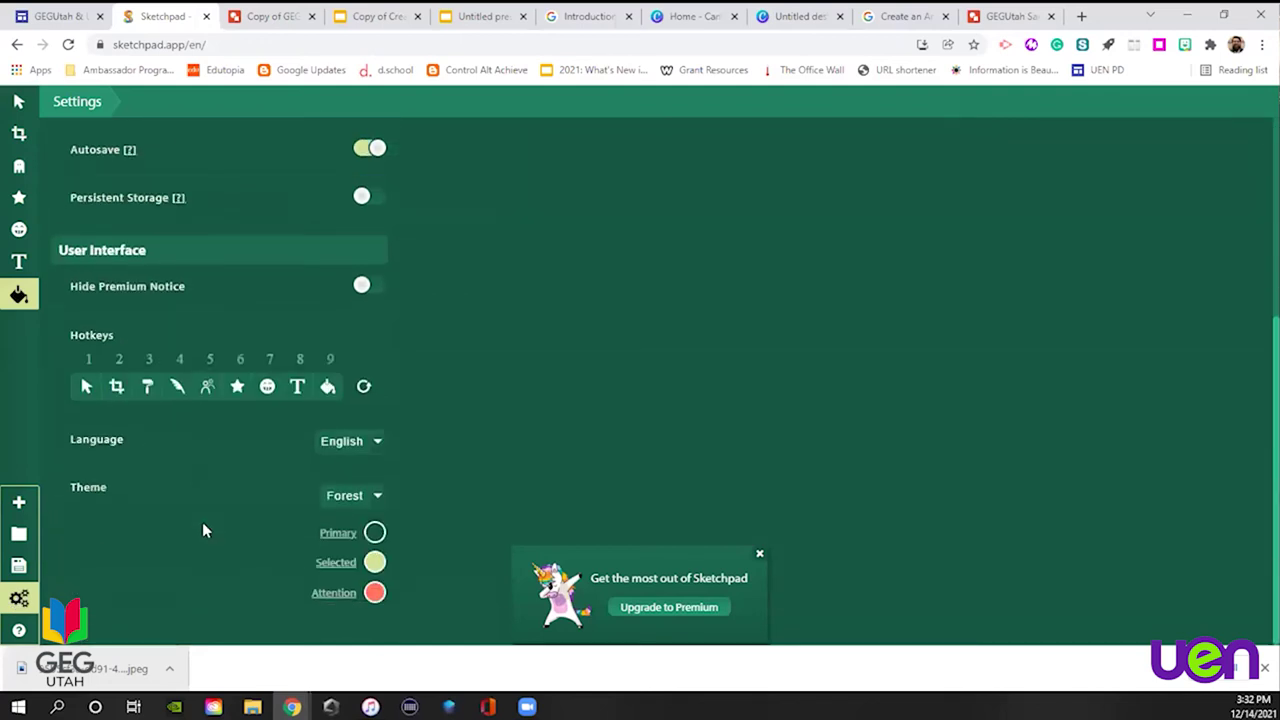
scroll(202, 522, up, 3)
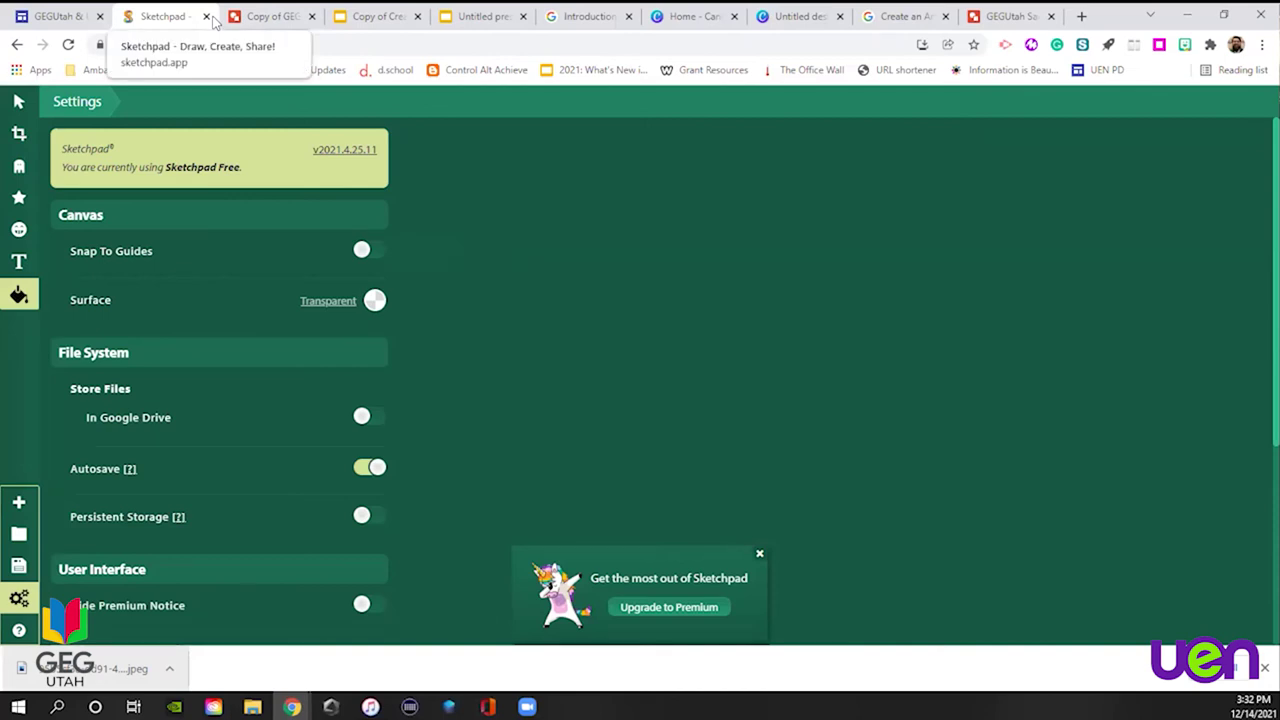
click(19, 103)
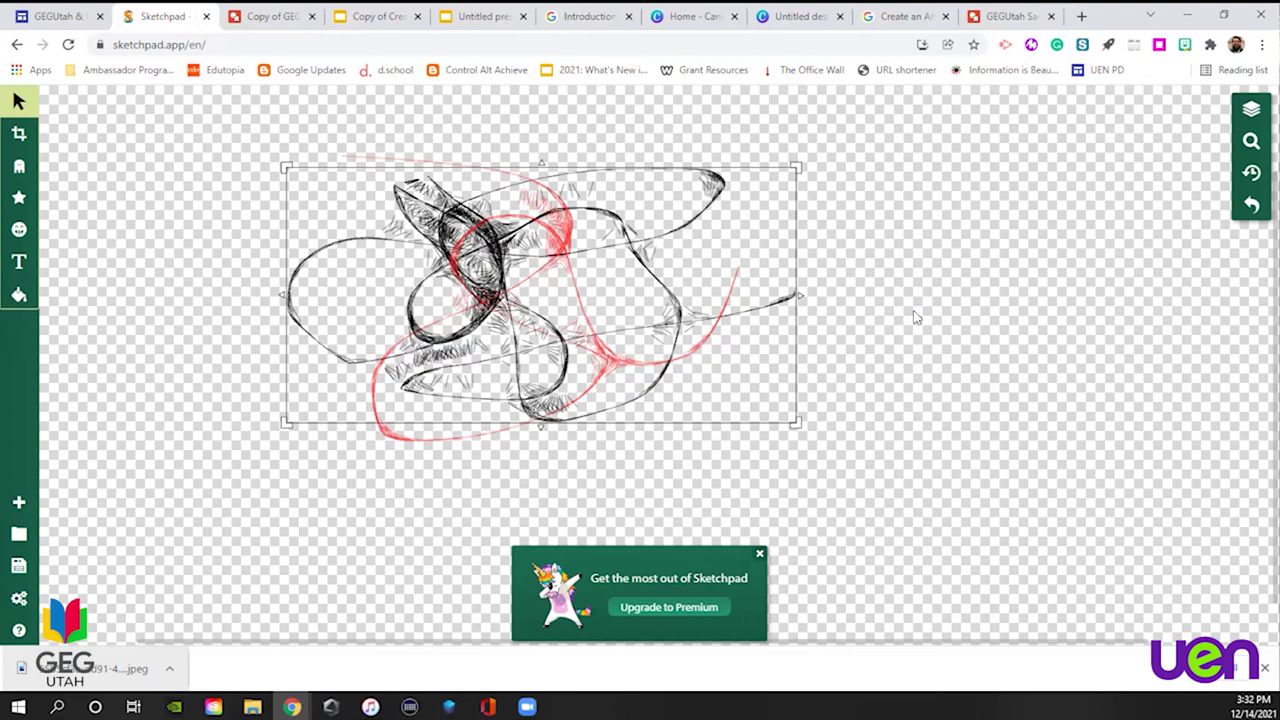
Return to the GEGUtah & UEN site and open the Remove.bg remix option
click(62, 15)
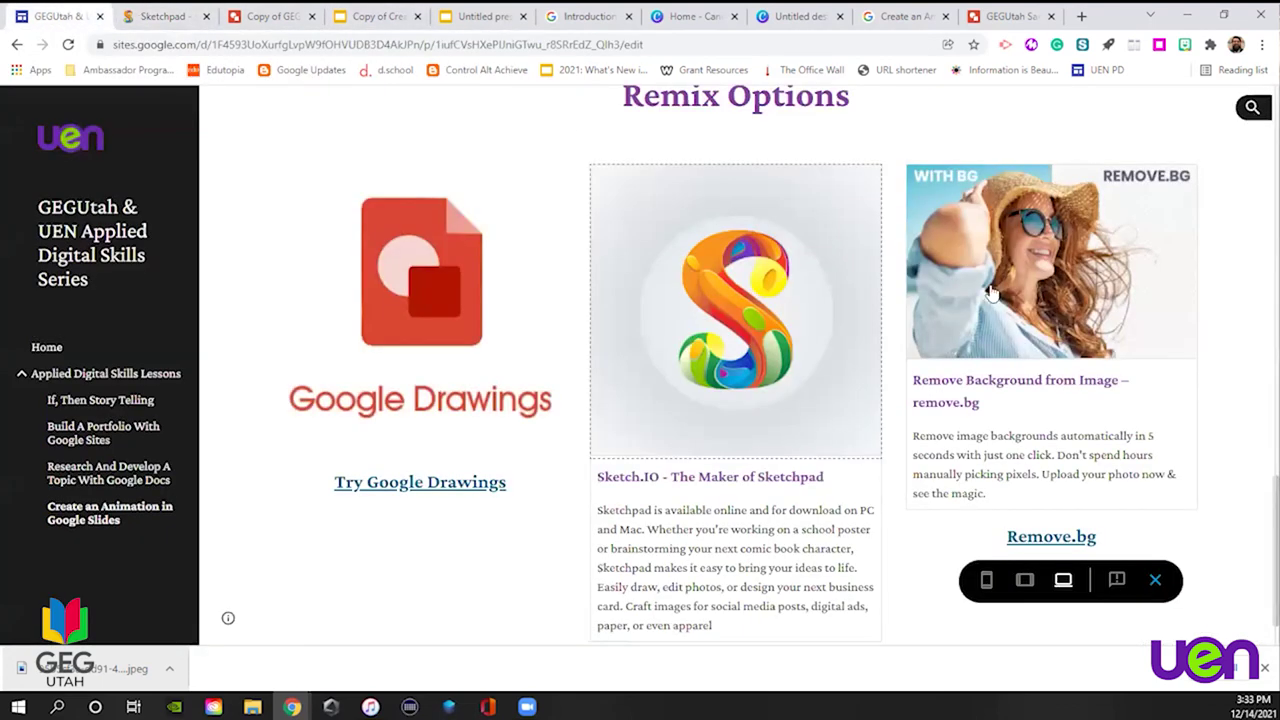
click(745, 315)
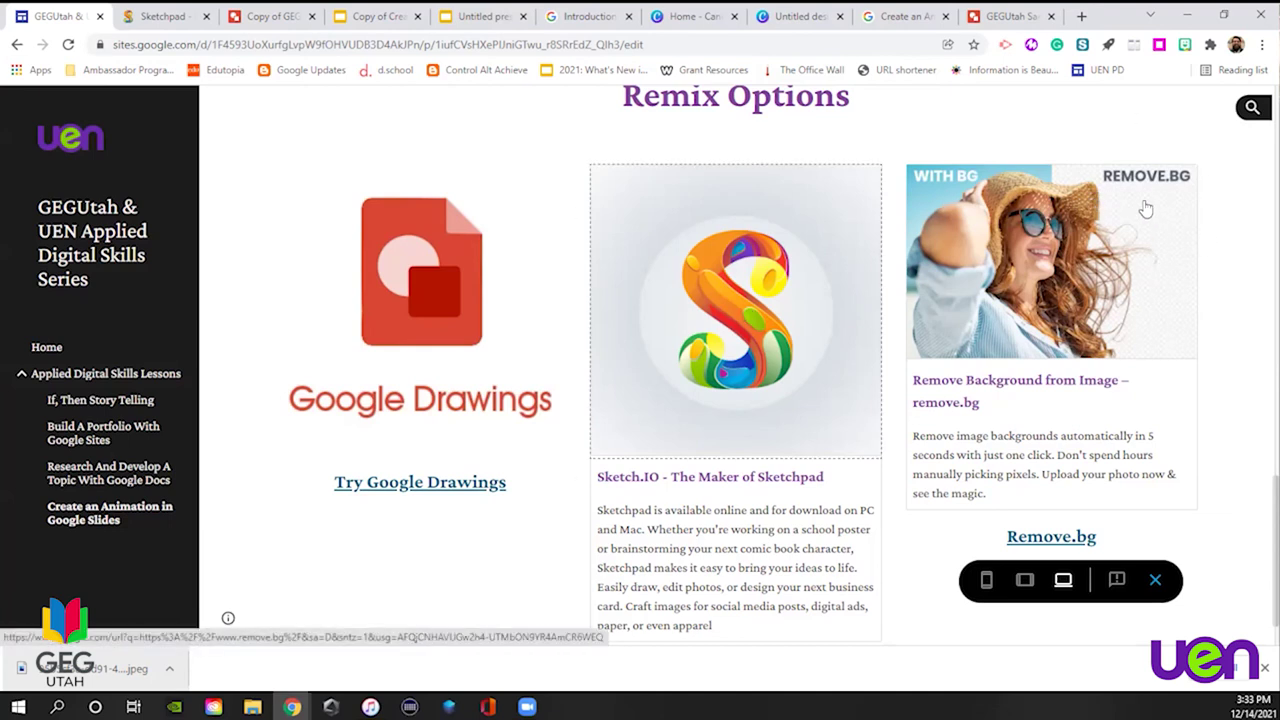
click(1049, 303)
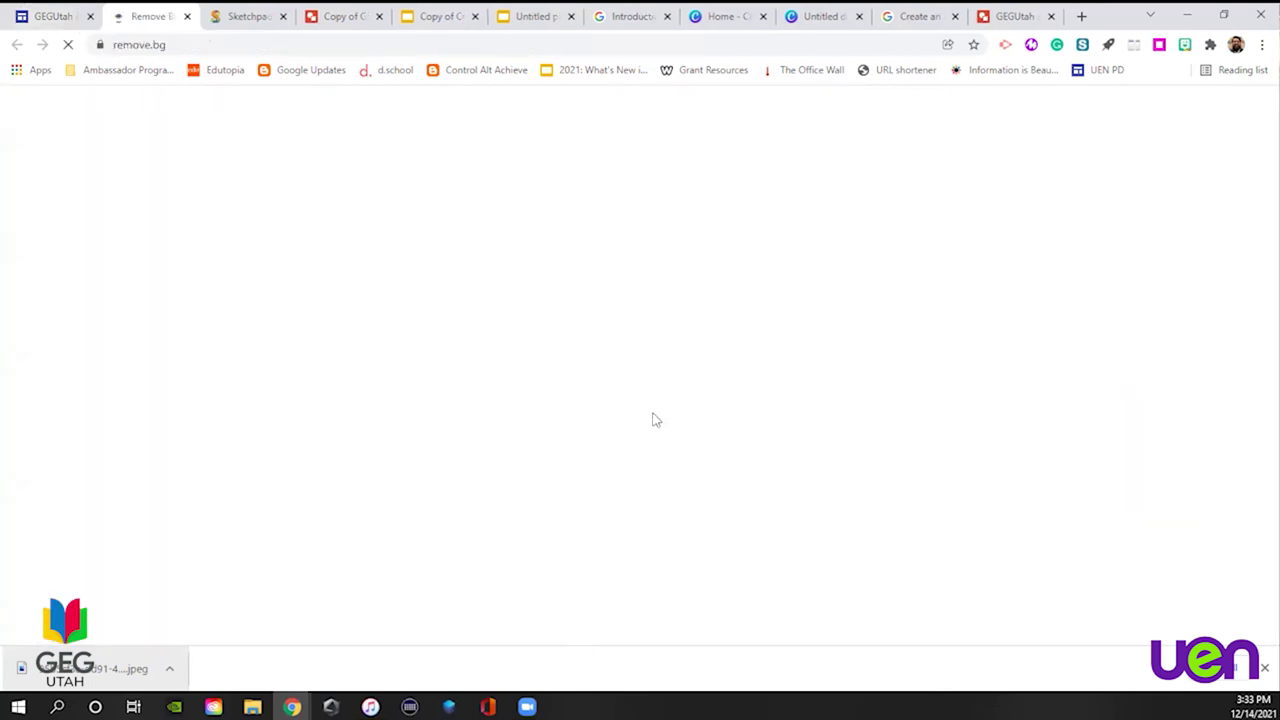
Upload the headshot photo from the computer to remove.bg and download the preview image with its background removed
key(super+e)
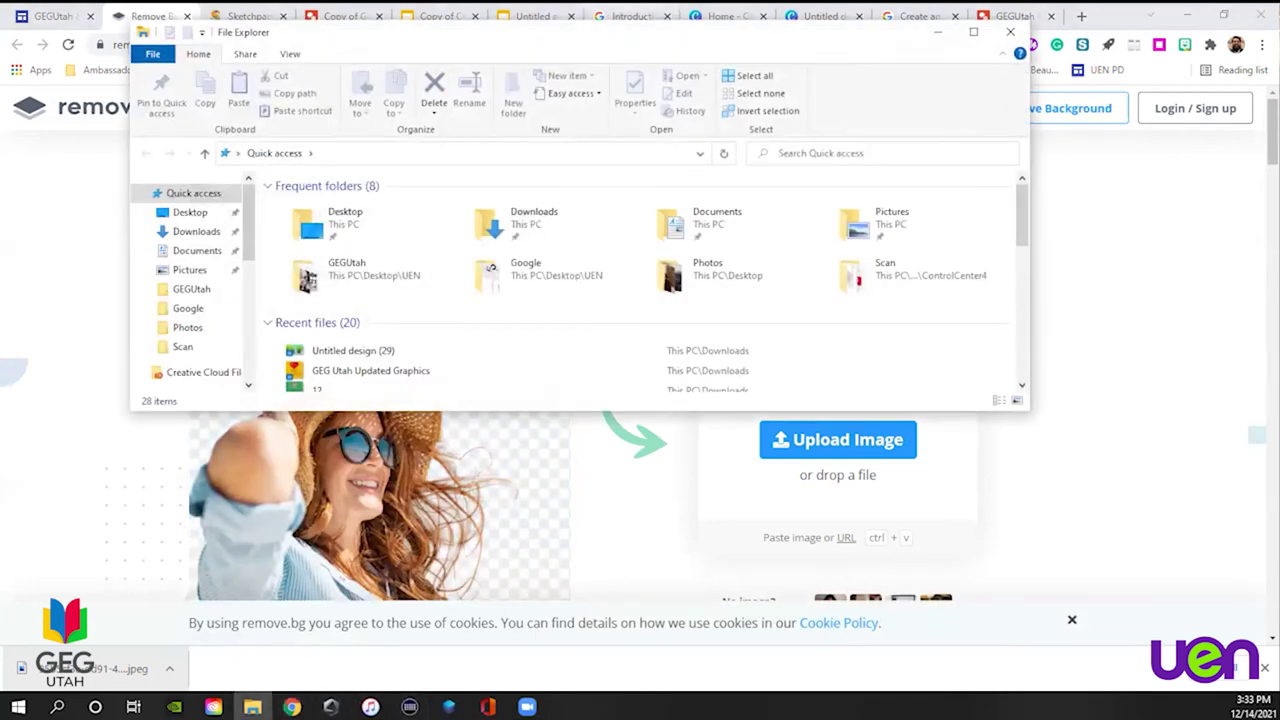
key(alt+F4)
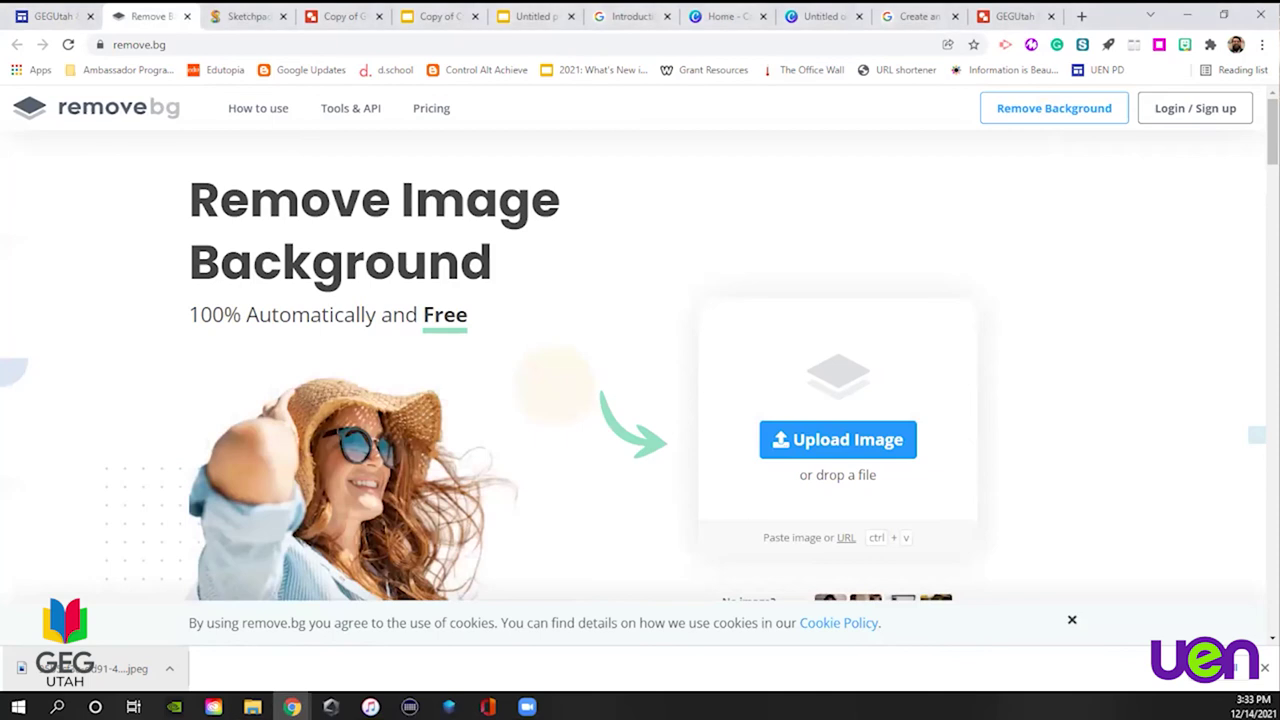
drag(1279, 430, 676, 287)
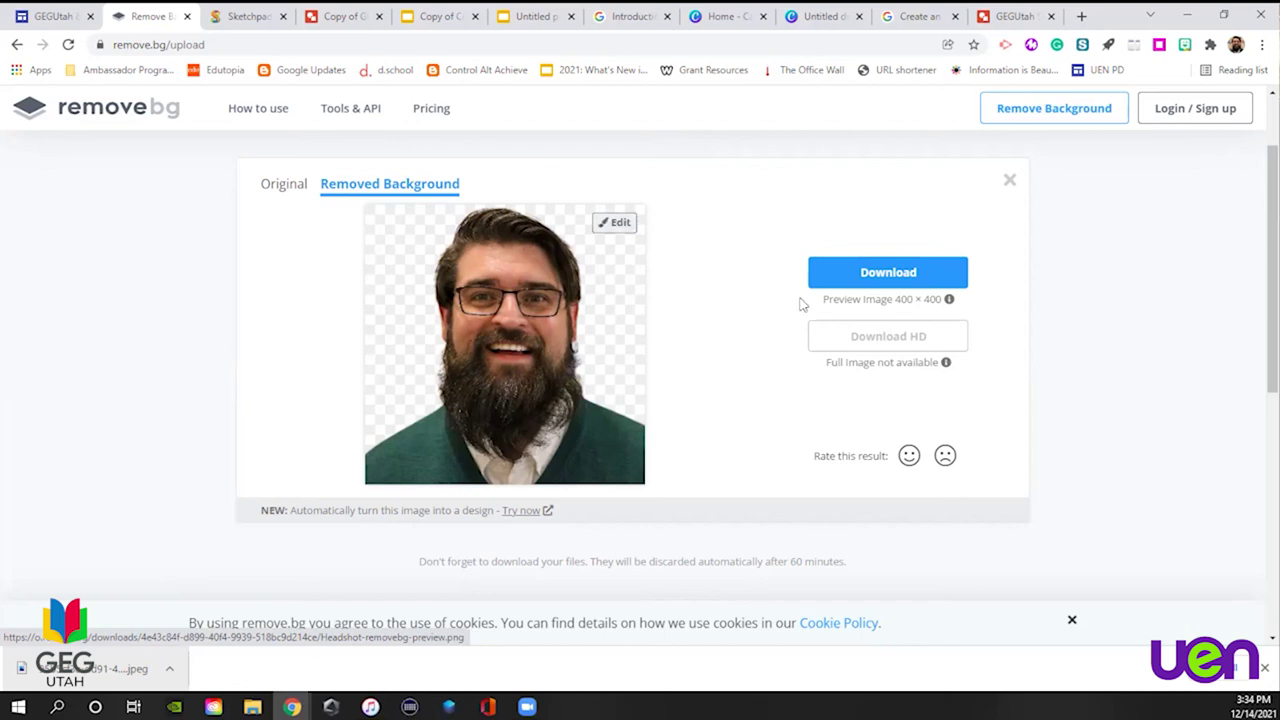
click(885, 274)
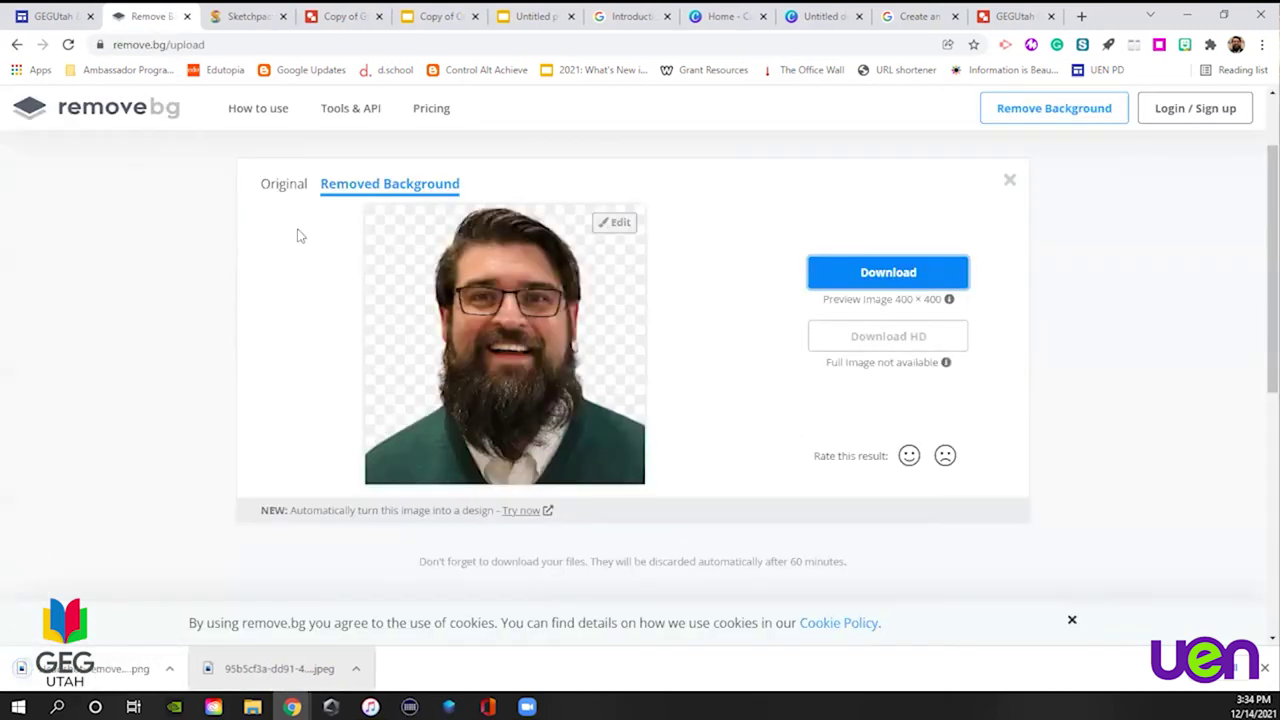
Switch to the Google Slides animation and delete the orange dragon from slides 16 and 15
click(458, 12)
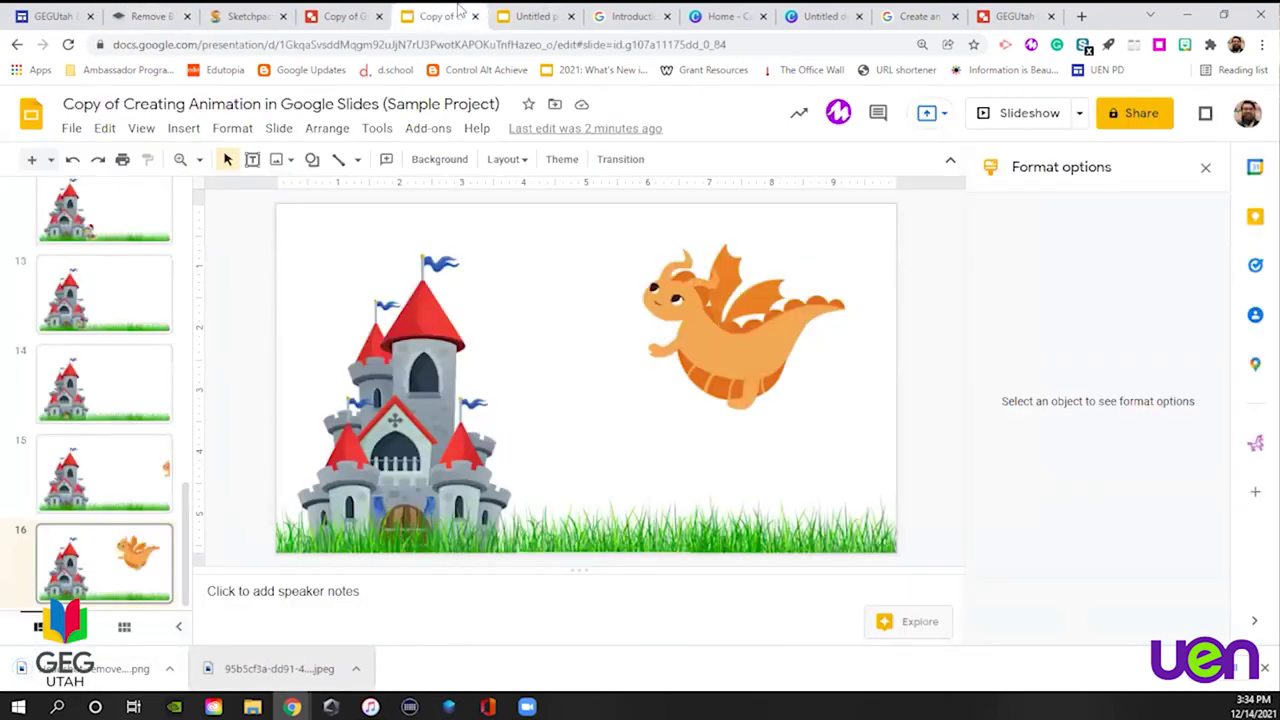
click(752, 330)
key(Delete)
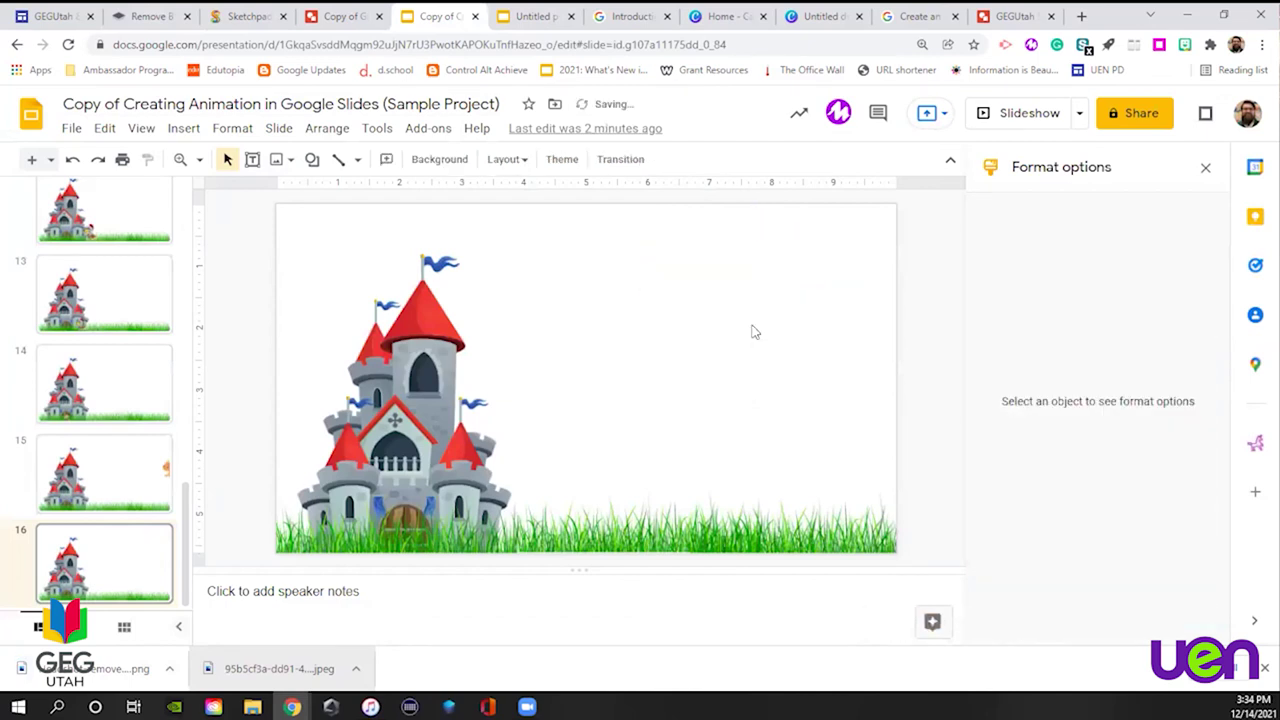
click(132, 458)
click(892, 398)
key(Delete)
Place the downloaded background-free PNG on slide 15, rotate it to about 321.5°, scale it to about 3.69 in and position it partly off the slide's right edge
drag(132, 668, 855, 490)
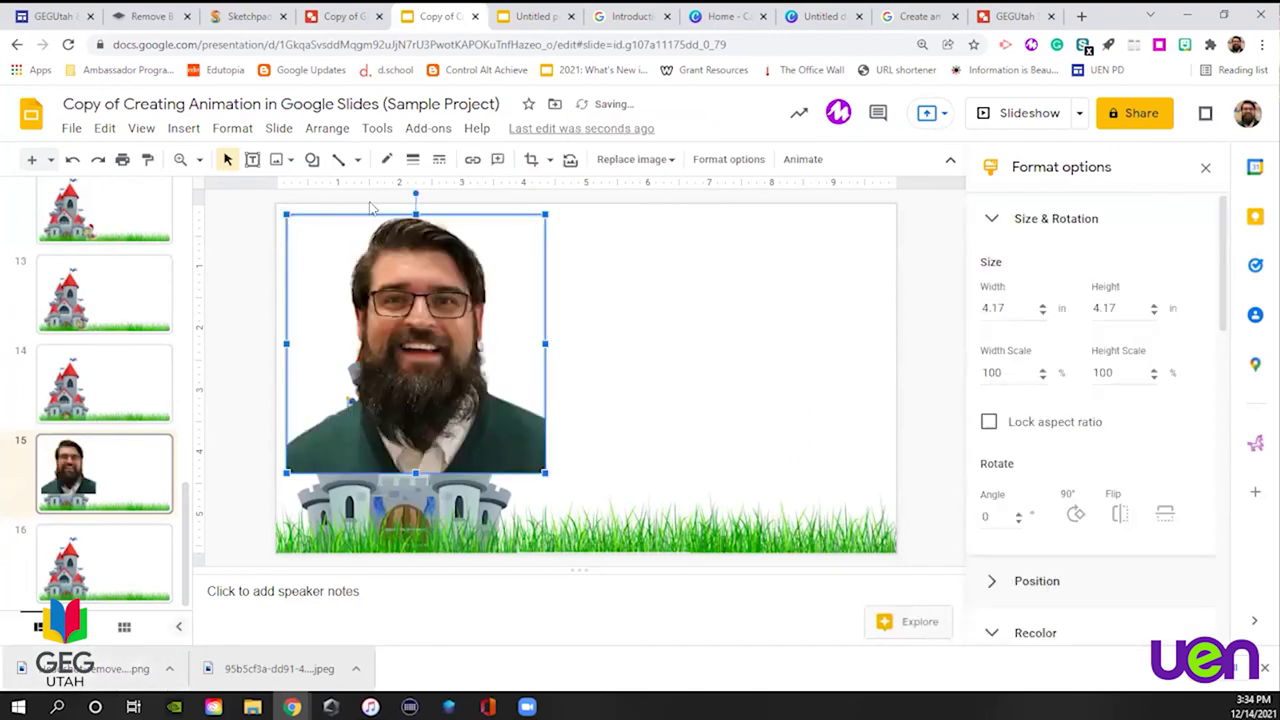
drag(415, 192, 322, 227)
drag(387, 313, 906, 356)
drag(765, 358, 780, 360)
mouse_move(869, 362)
mouse_down()
mouse_move(887, 372)
mouse_move(860, 355)
mouse_up()
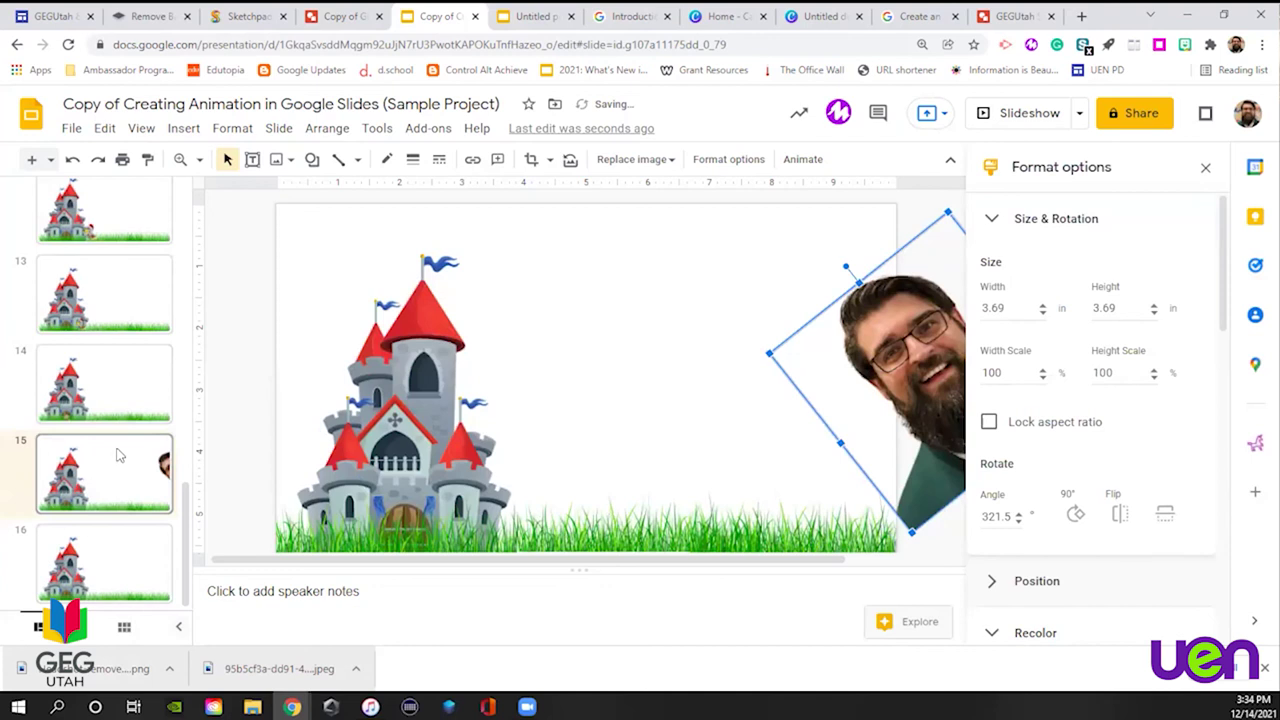
Place the same PNG on slide 16, rotate it to 270° and position it at the slide's right edge, facing the castle
click(100, 560)
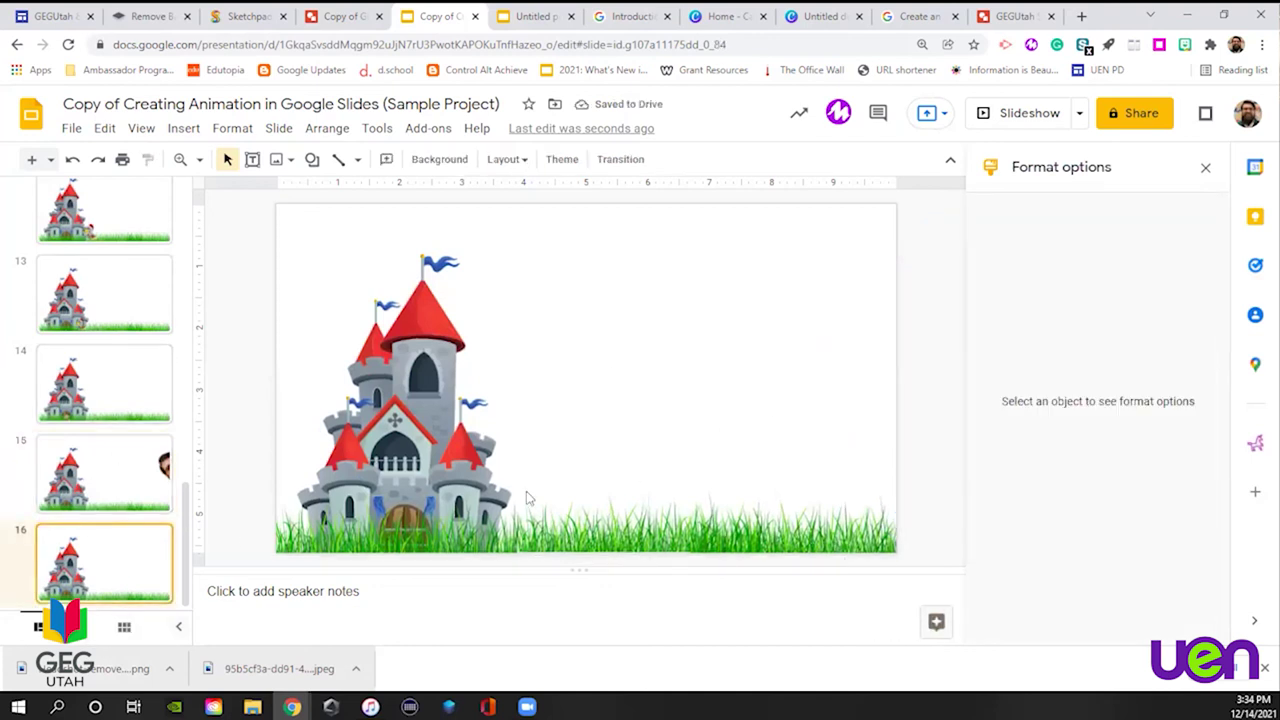
drag(40, 678, 829, 357)
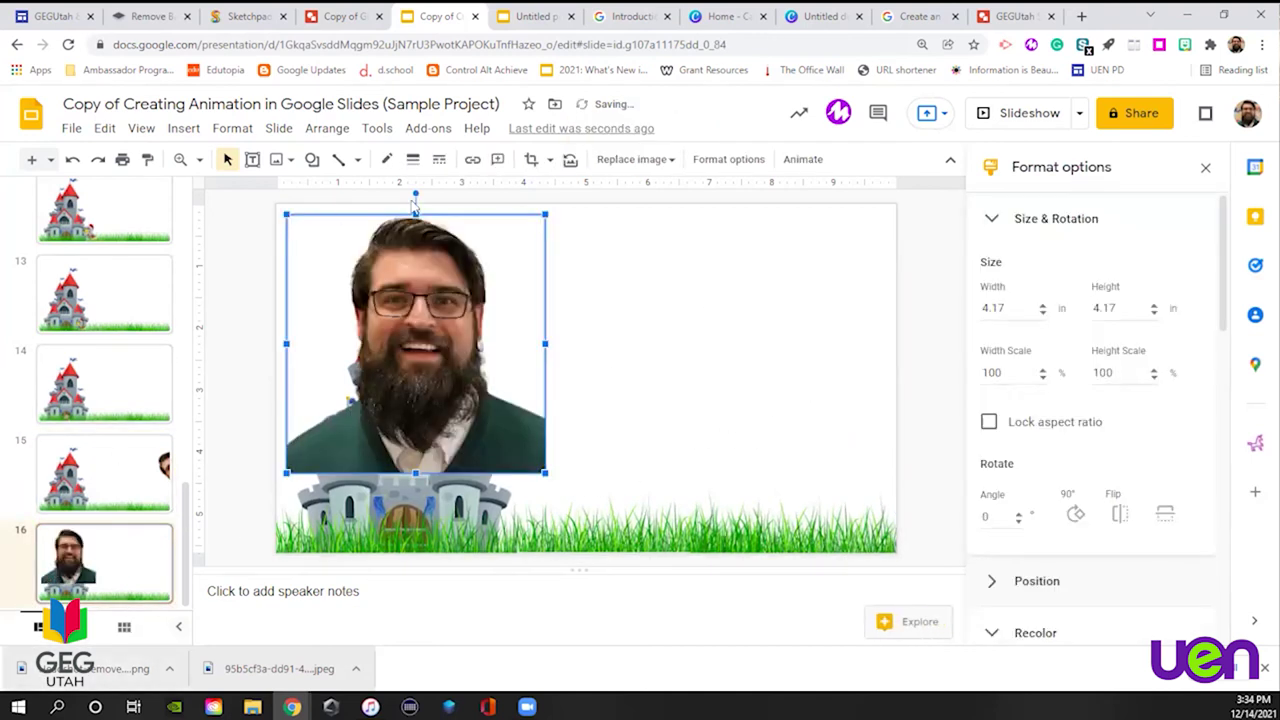
drag(415, 192, 263, 347)
drag(443, 354, 765, 367)
click(943, 450)
click(871, 405)
drag(871, 405, 895, 401)
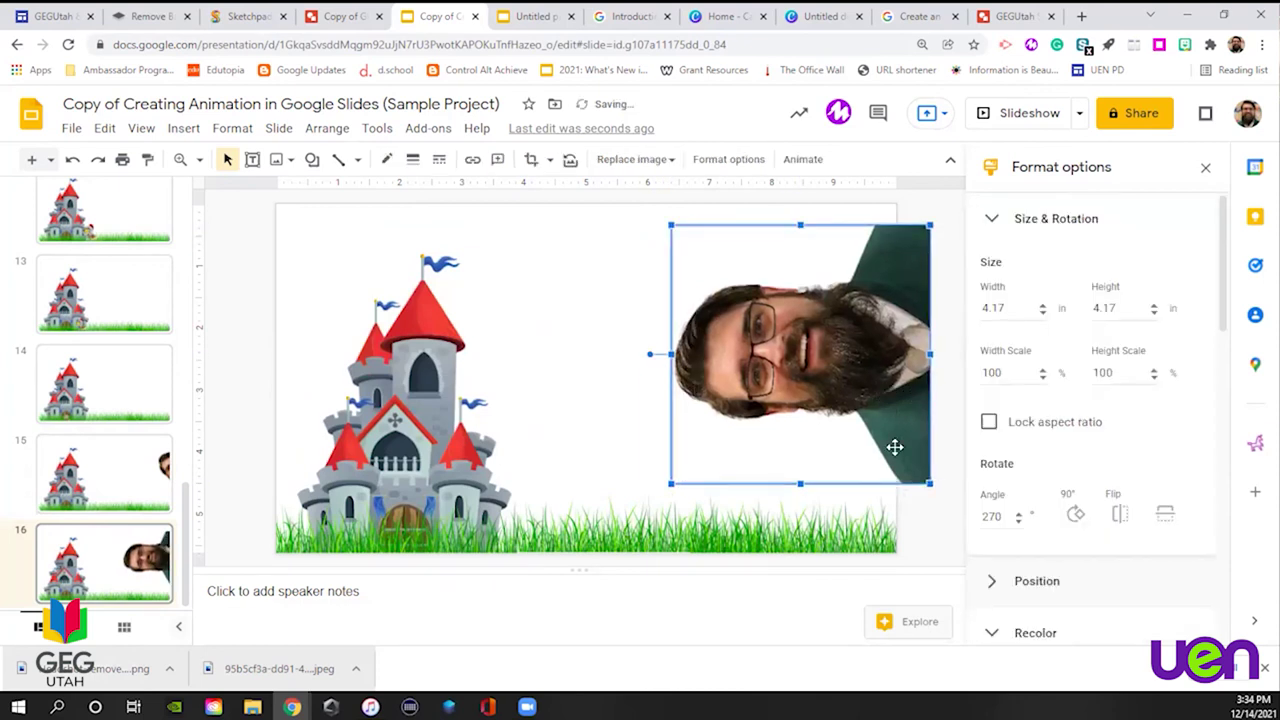
click(927, 516)
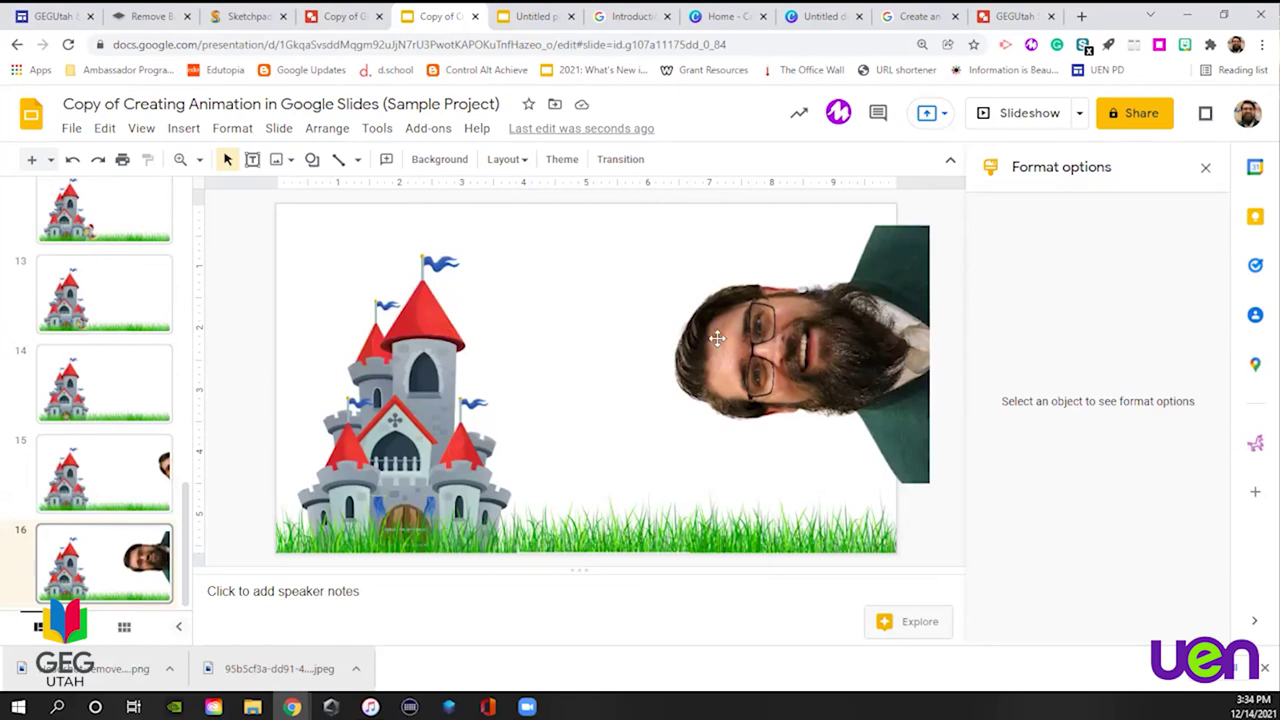
Return to the GEGUtah & UEN site and review the animation lesson page from its starter project through the remix options
click(145, 16)
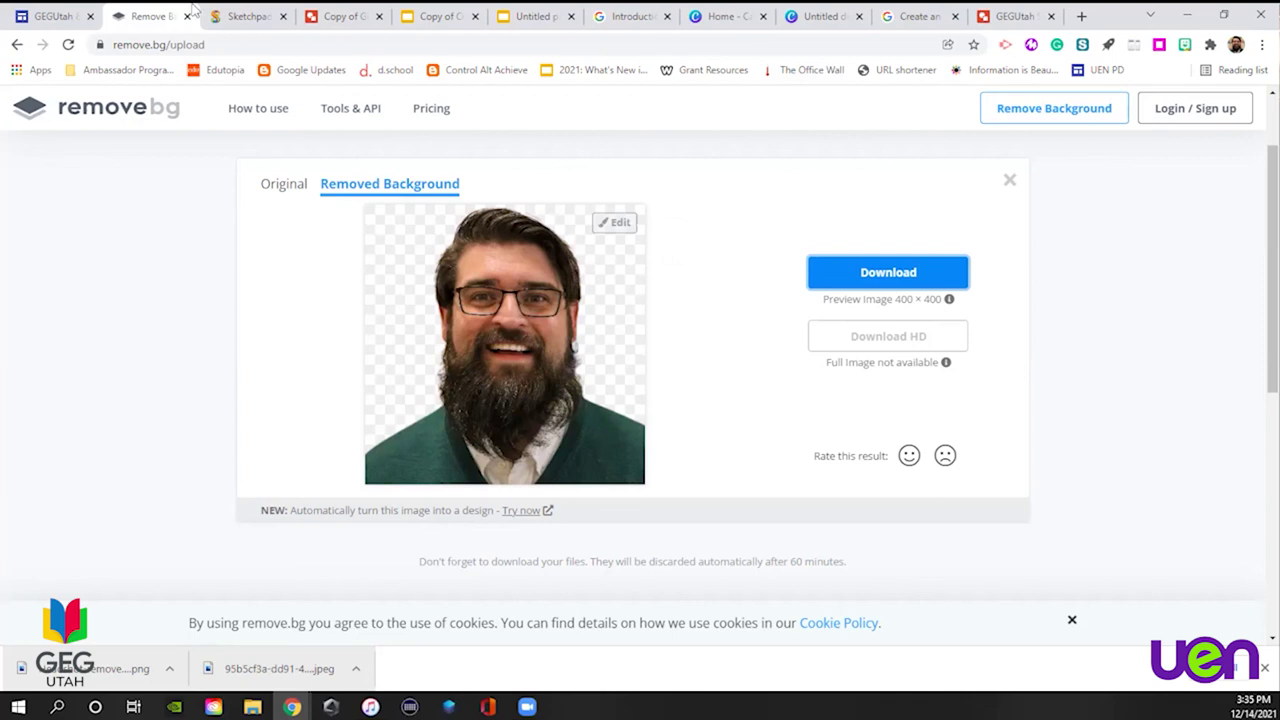
click(64, 12)
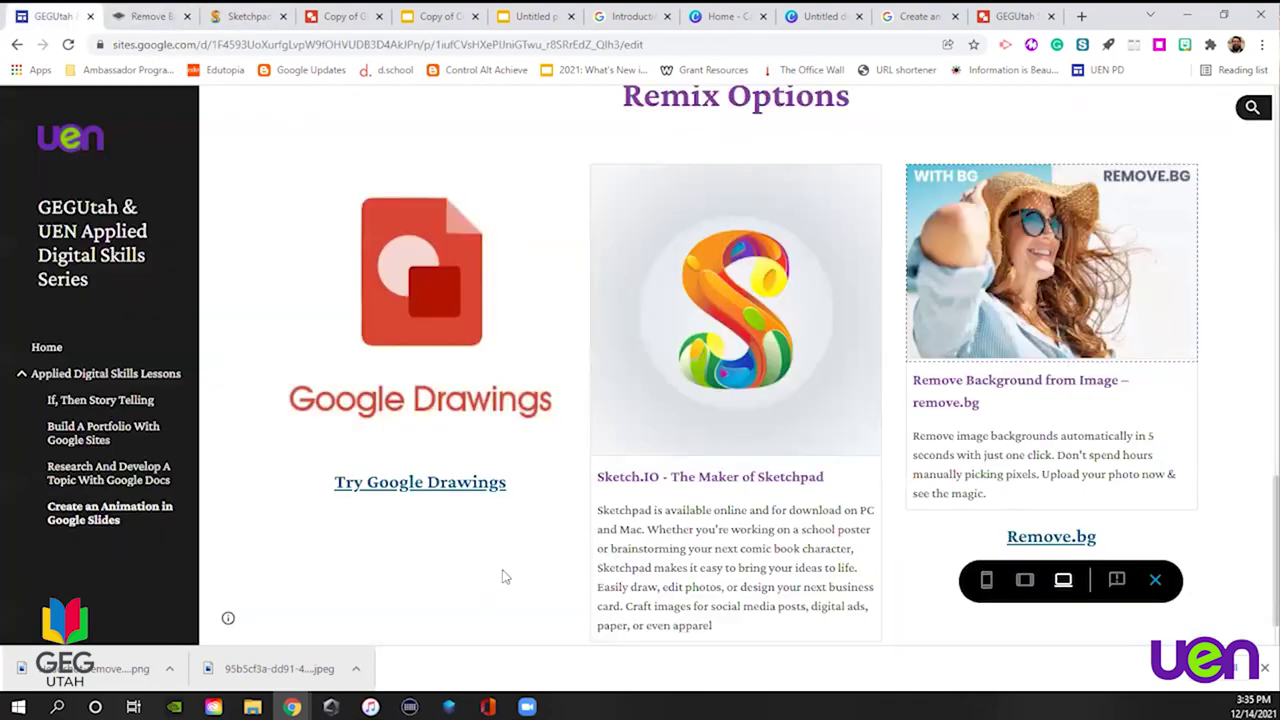
scroll(594, 503, up, 10)
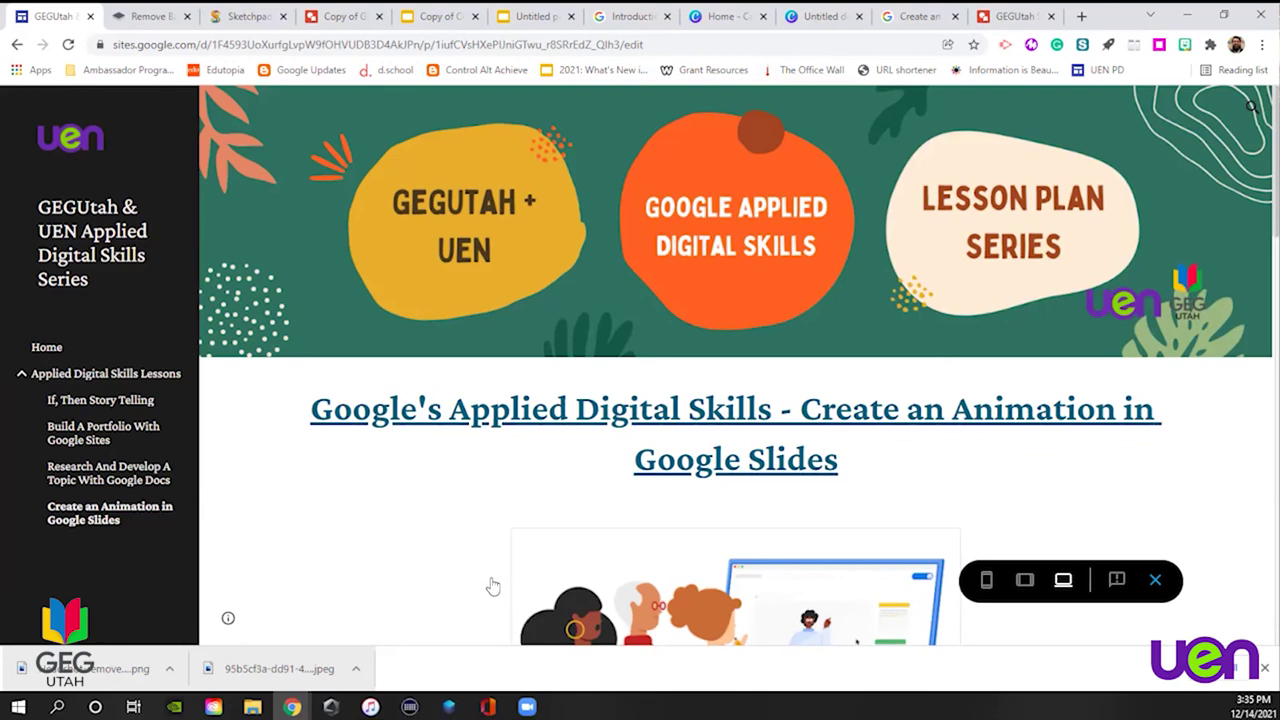
click(440, 16)
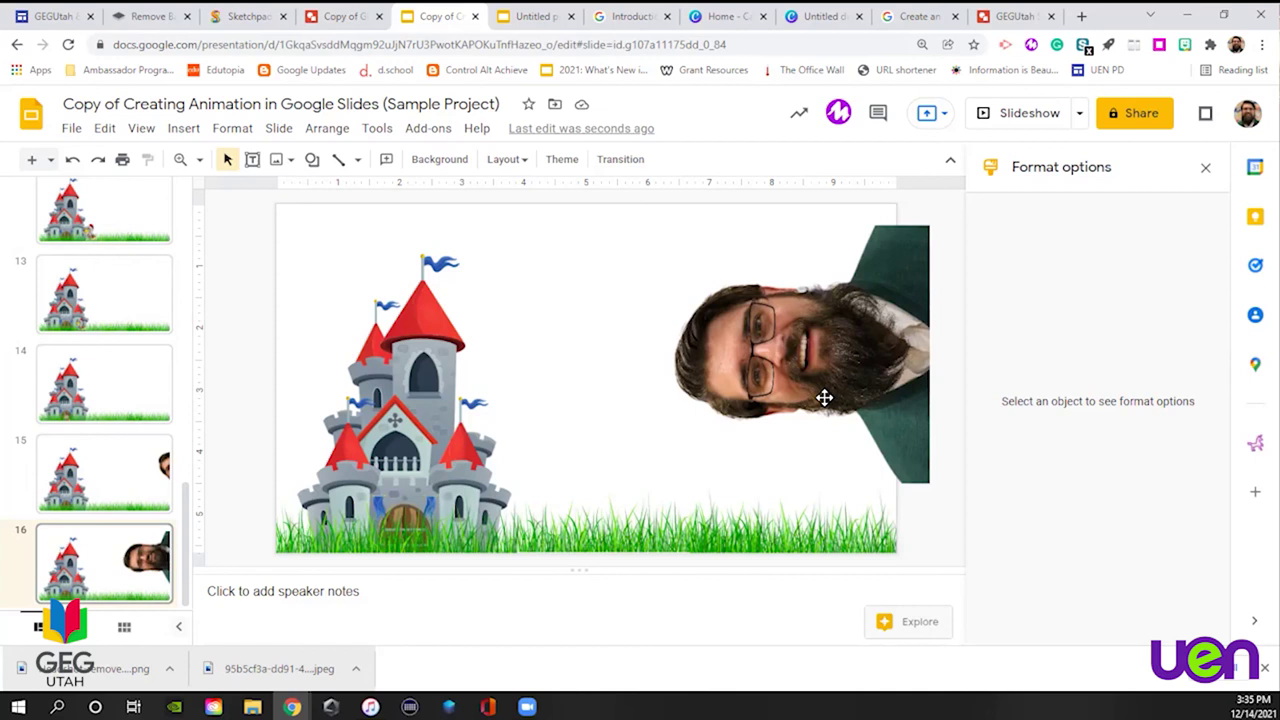
click(60, 16)
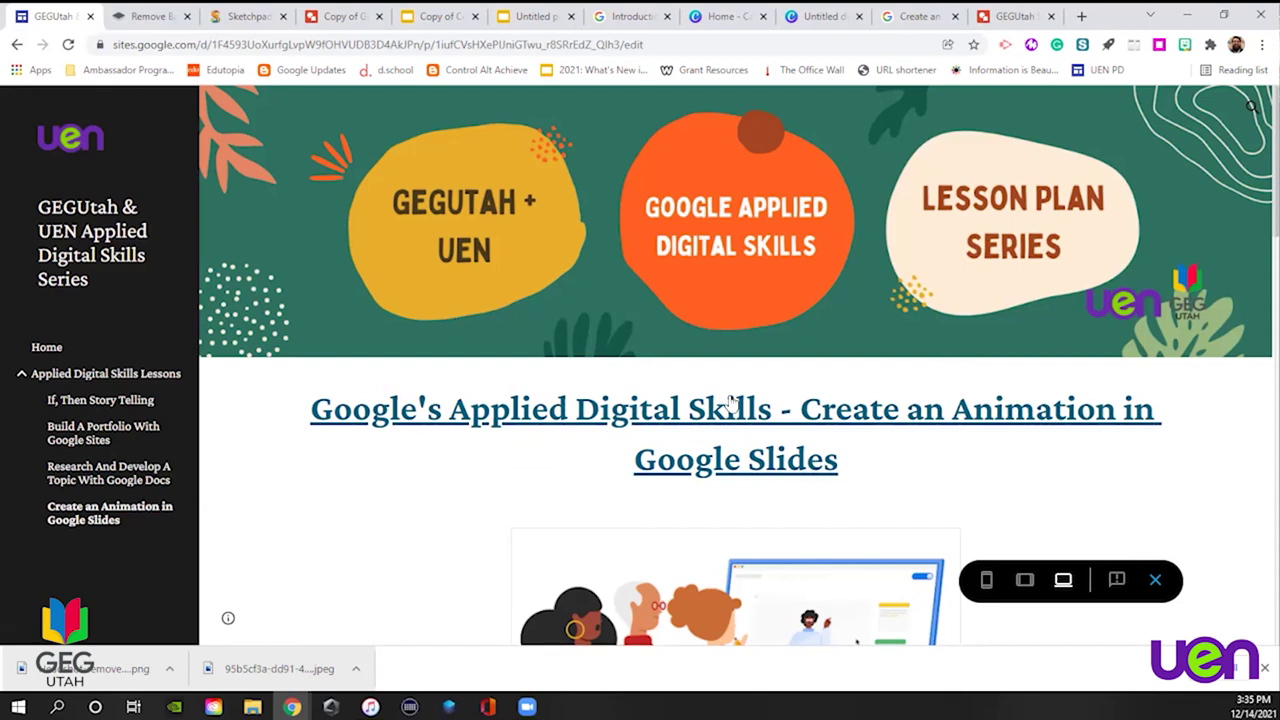
scroll(732, 404, down, 3)
scroll(855, 420, down, 3)
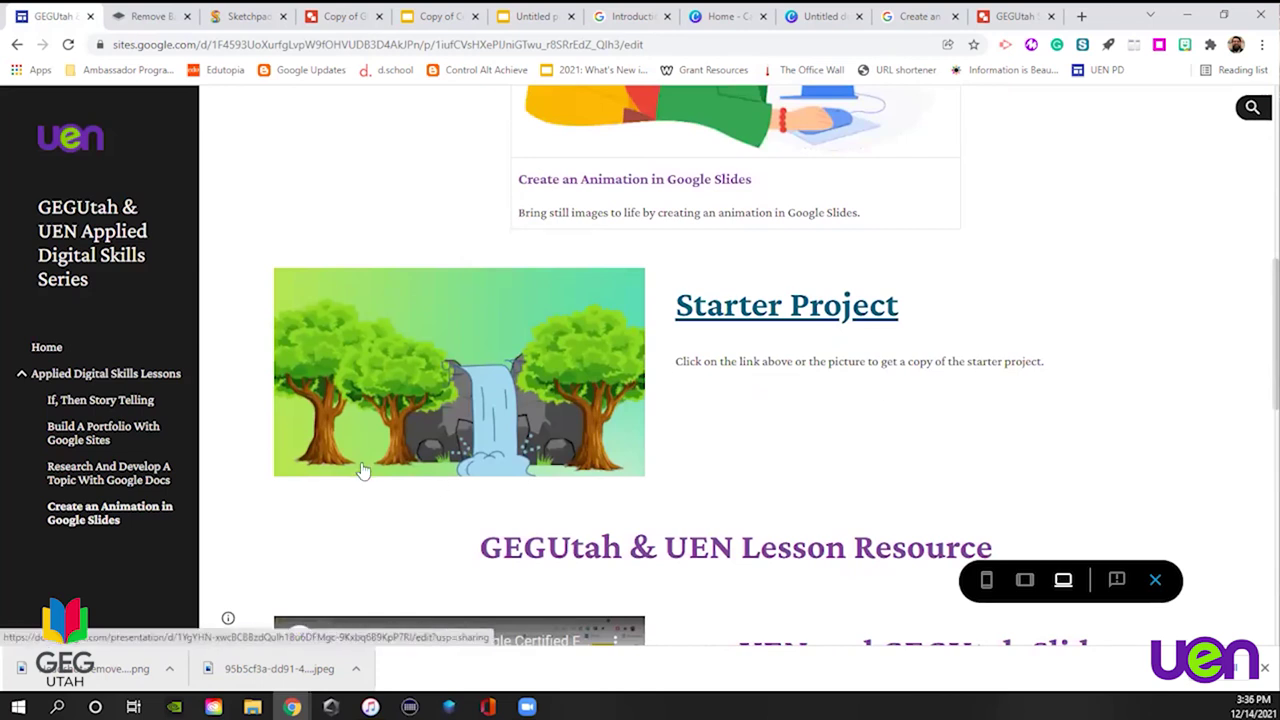
scroll(777, 480, down, 3)
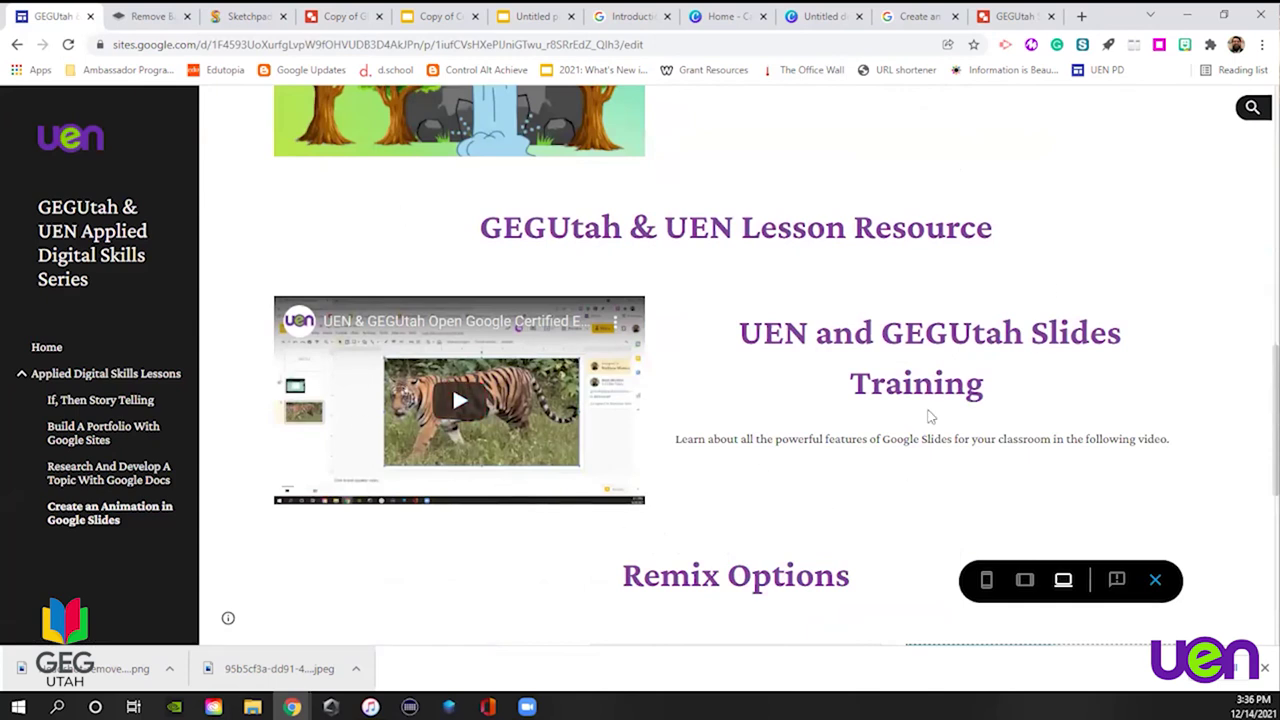
scroll(734, 454, down, 4)
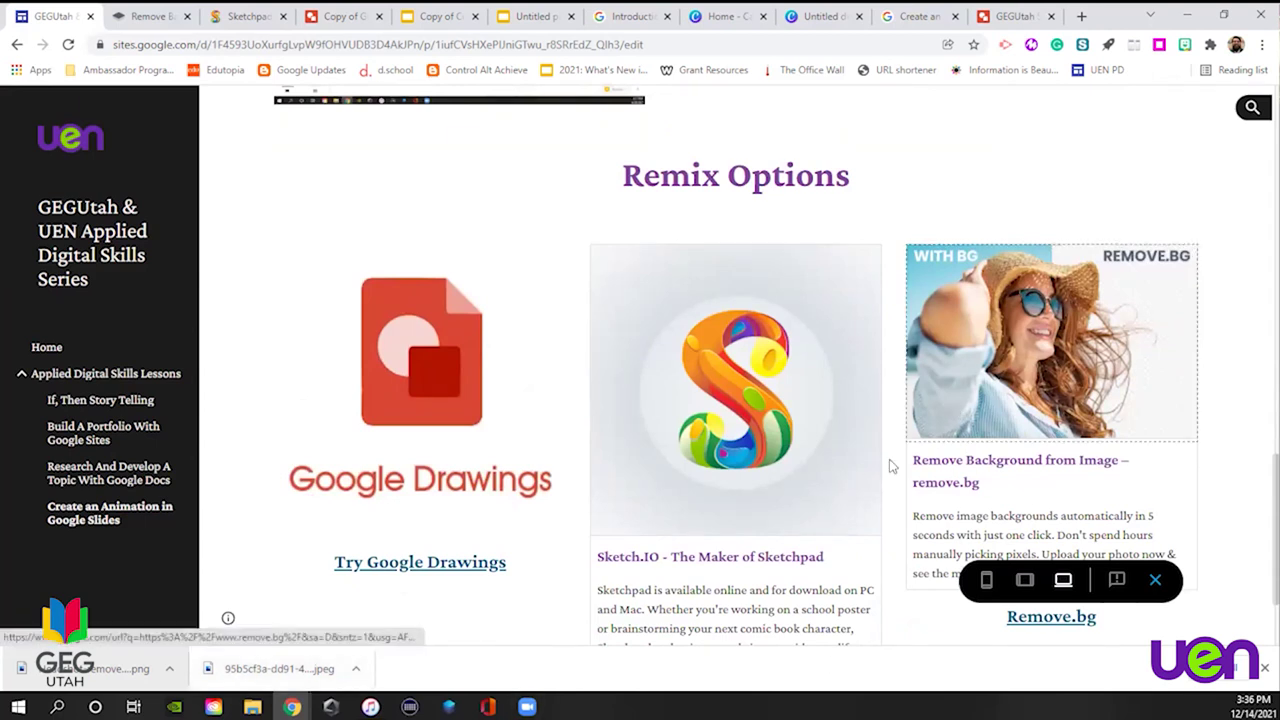
Look through the If, Then Story Telling, Build A Portfolio and Research And Develop A Topic lesson pages, including the Google Slides remix option
click(120, 404)
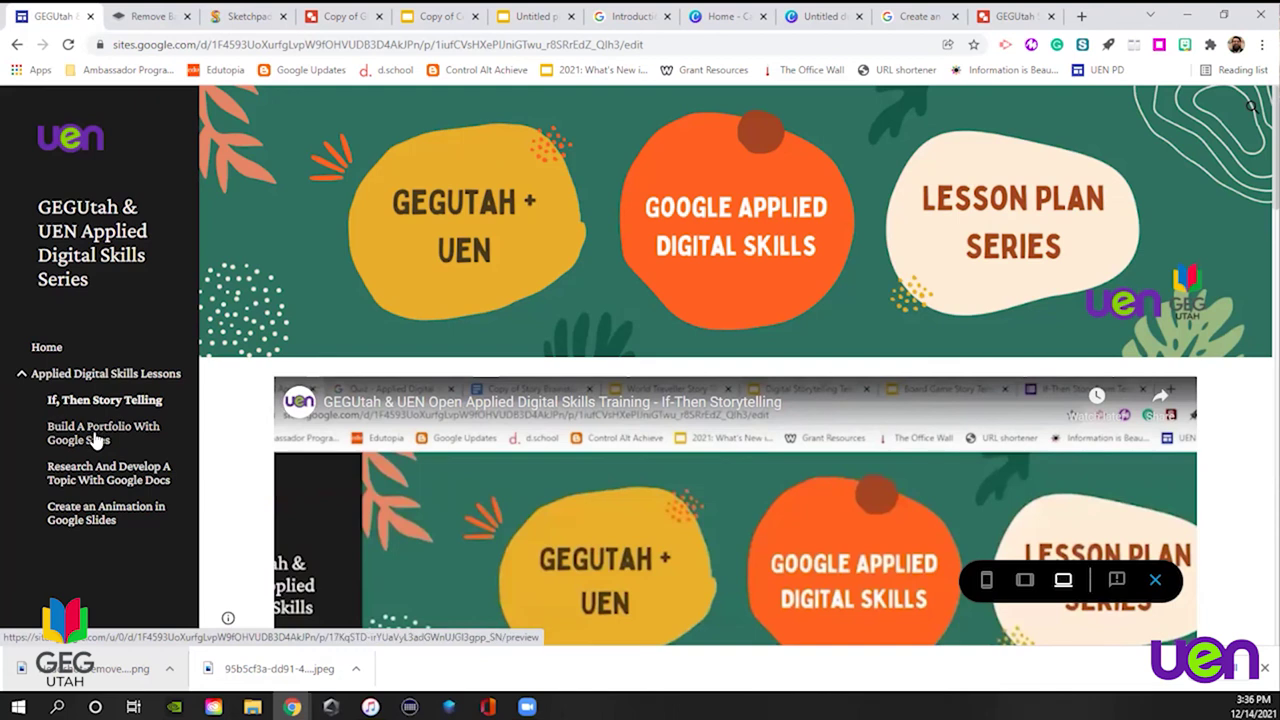
click(95, 438)
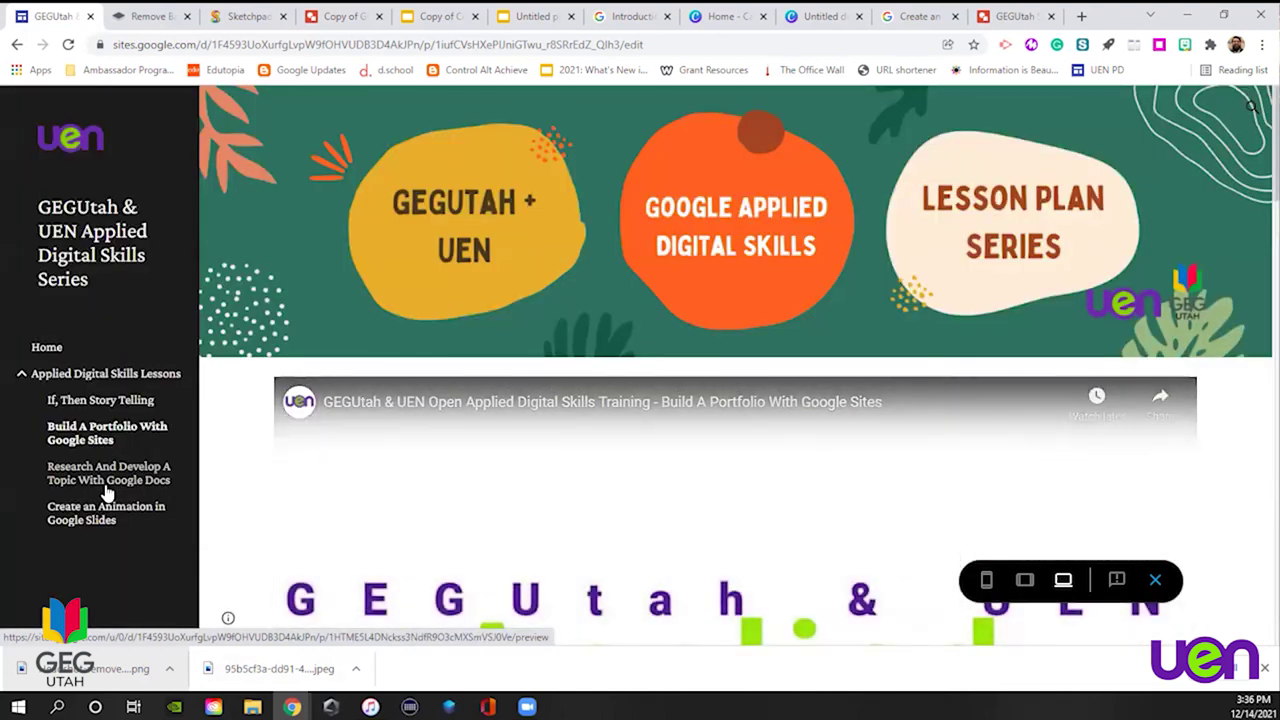
click(124, 492)
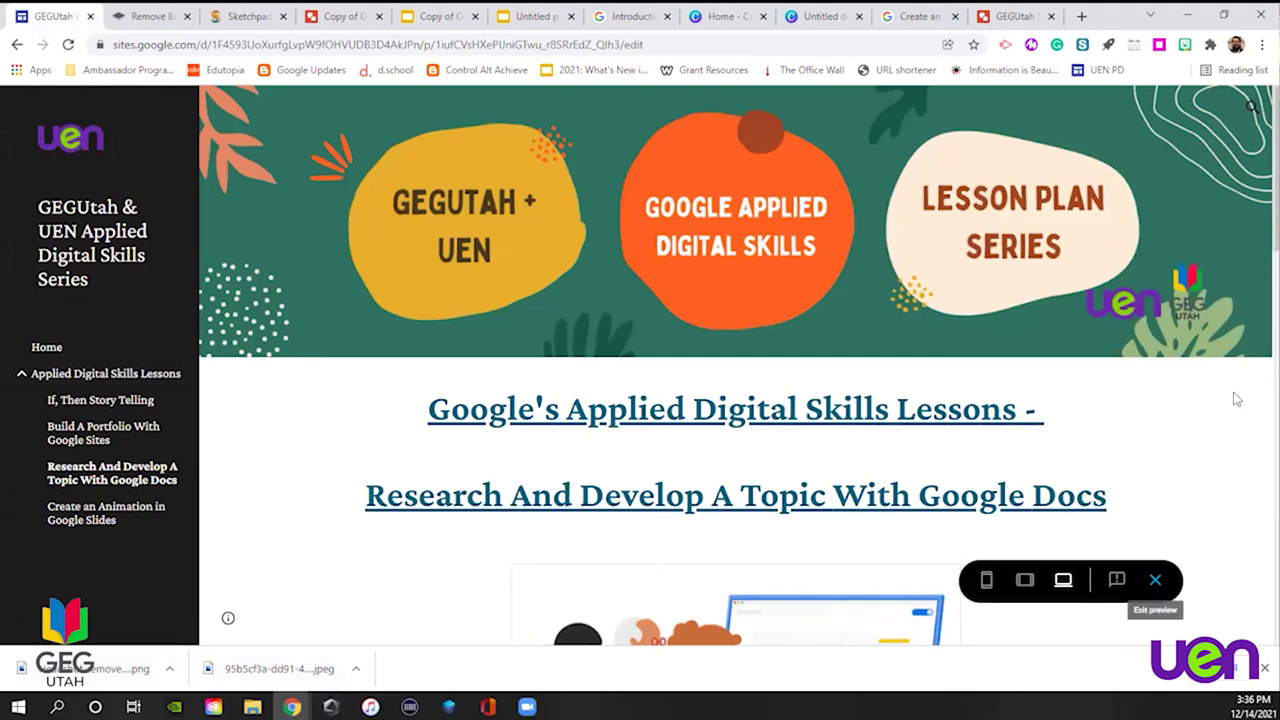
scroll(460, 510, down, 5)
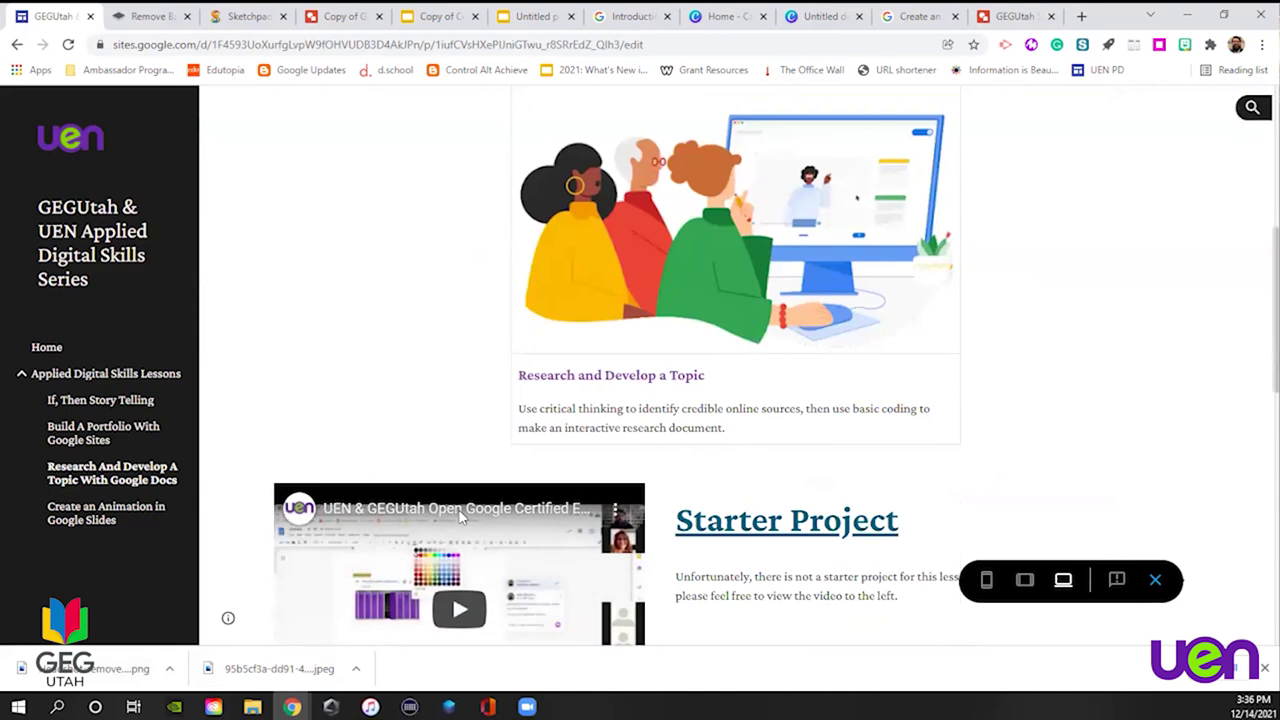
scroll(458, 518, down, 5)
scroll(848, 444, down, 4)
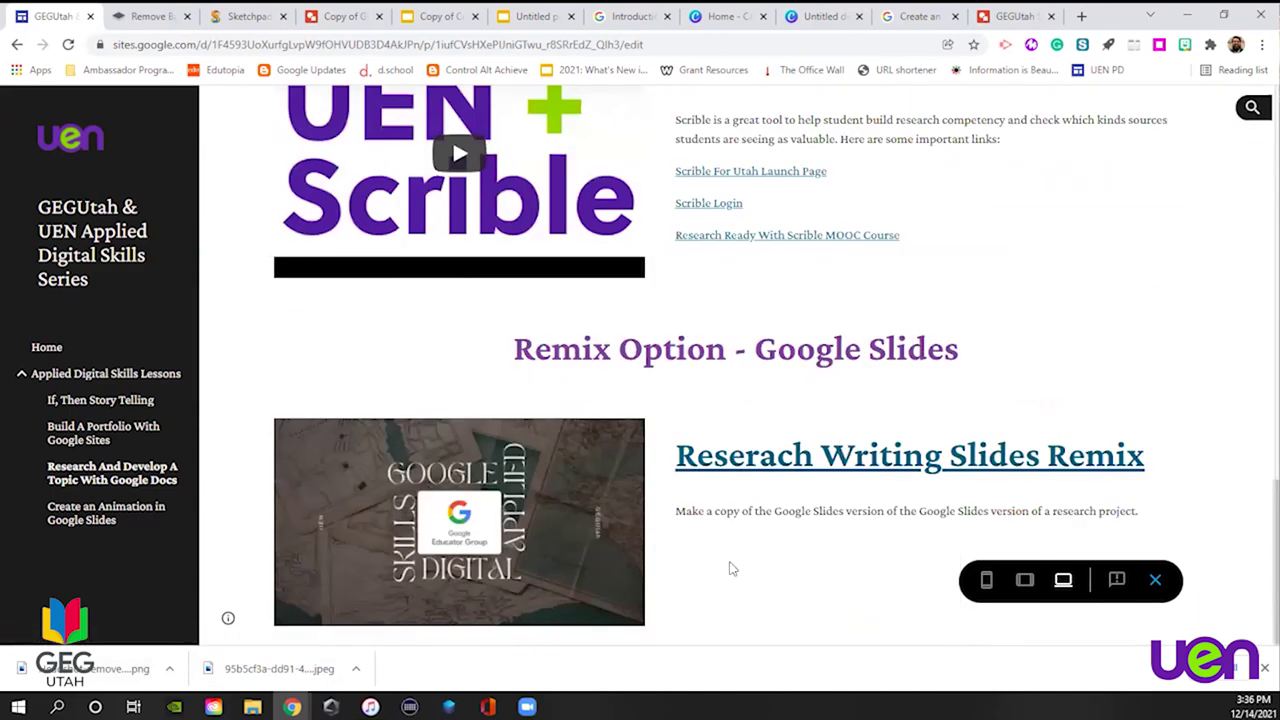
Go to the site's Home page and open the Google Educator Group Utah Leader link in the instructor's contact section
scroll(731, 566, up, 10)
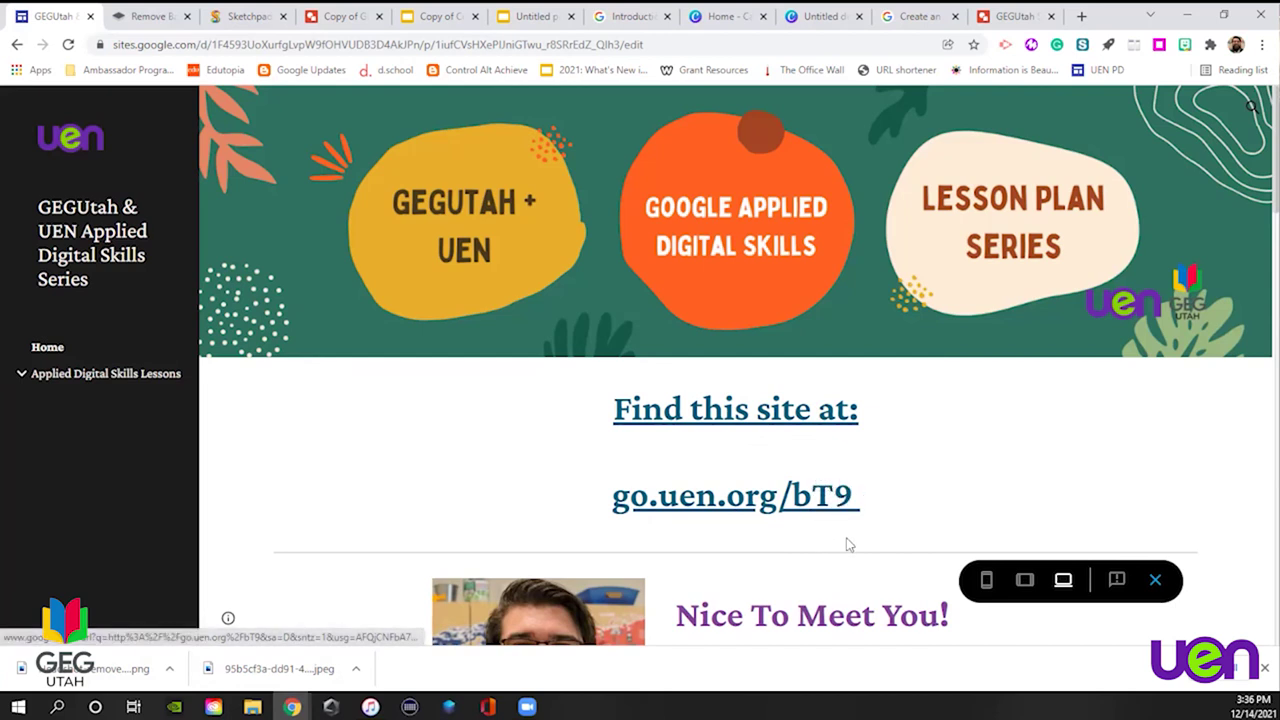
scroll(922, 440, down, 4)
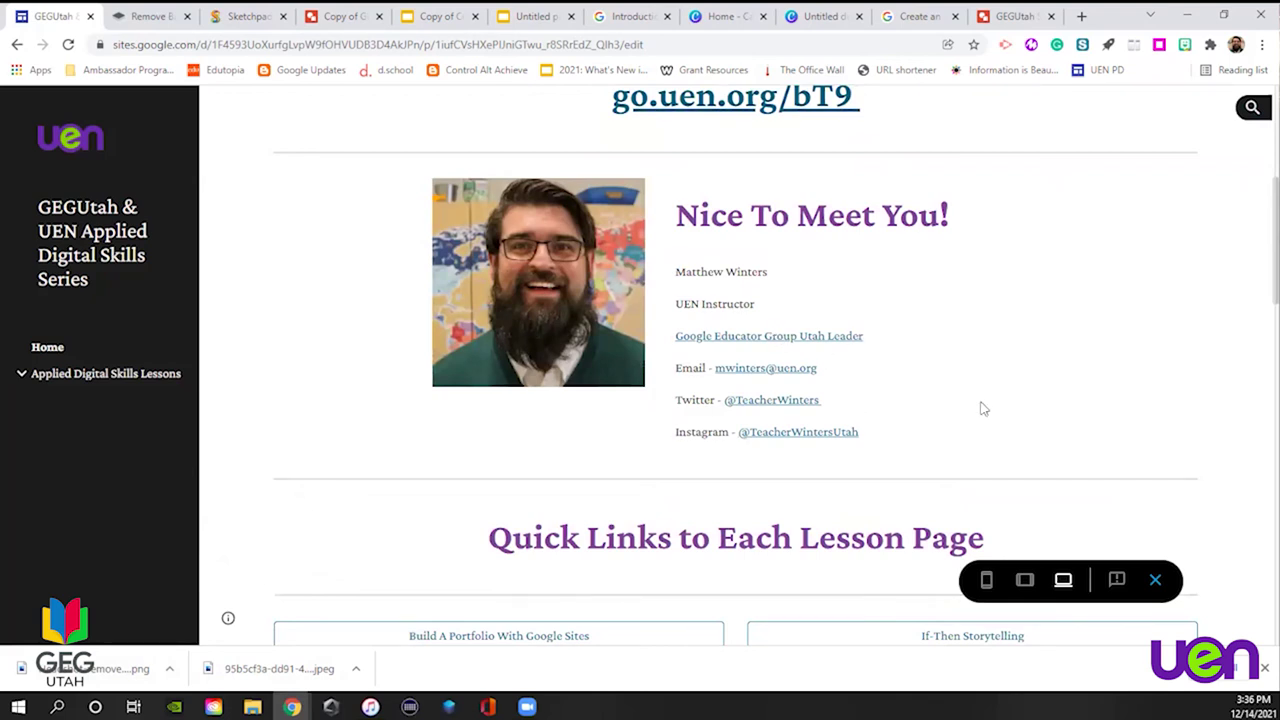
click(829, 338)
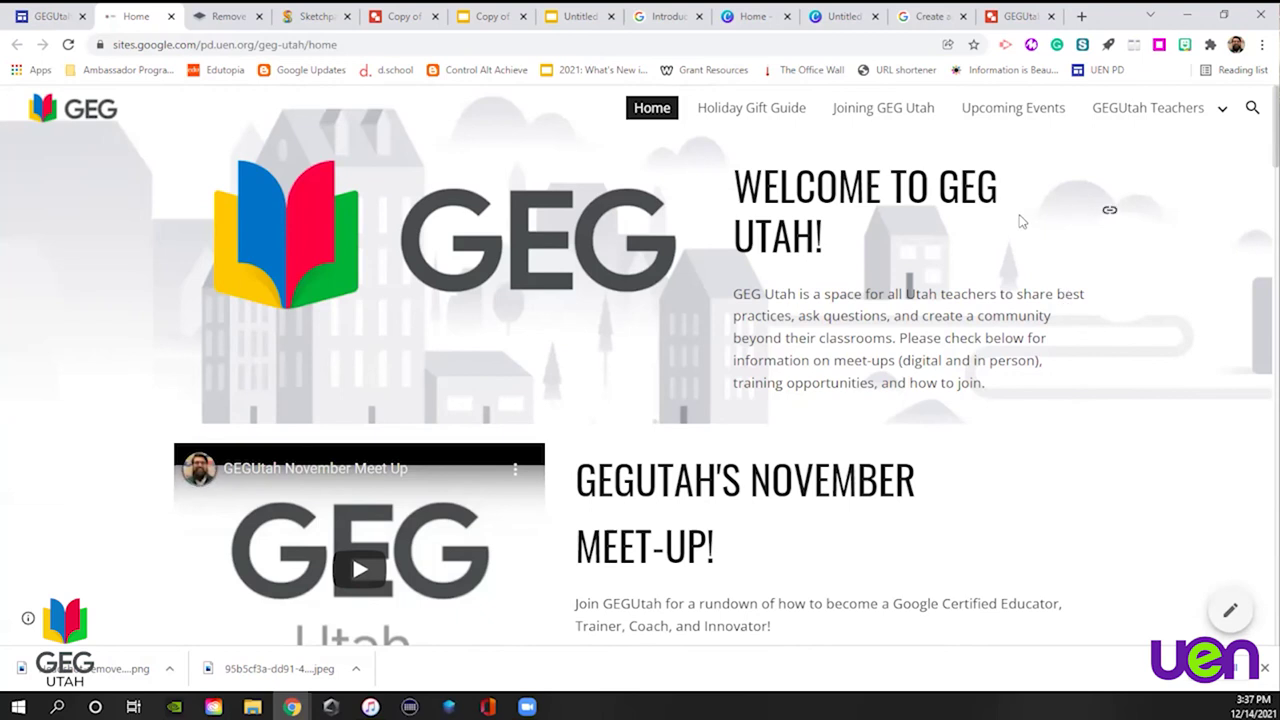
Open the GEG Utah Holiday Gift Guide and look through its Day One to Day Twelve resources
click(740, 120)
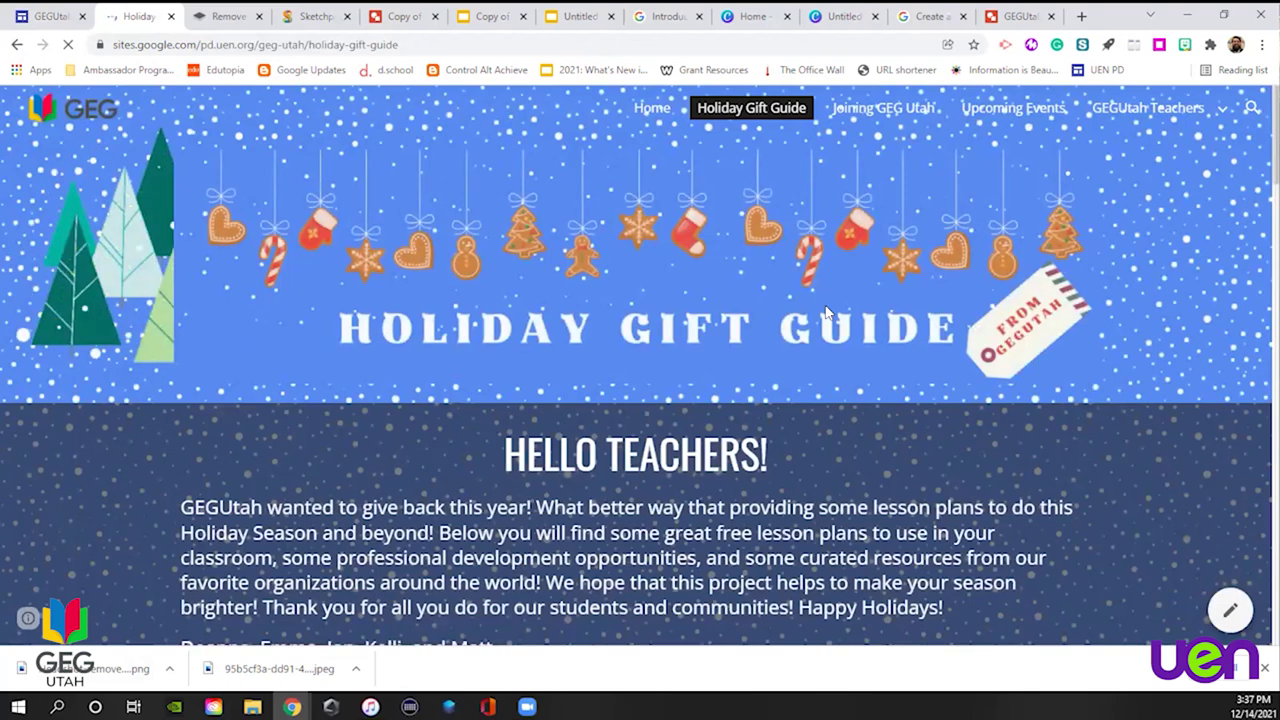
scroll(826, 312, down, 5)
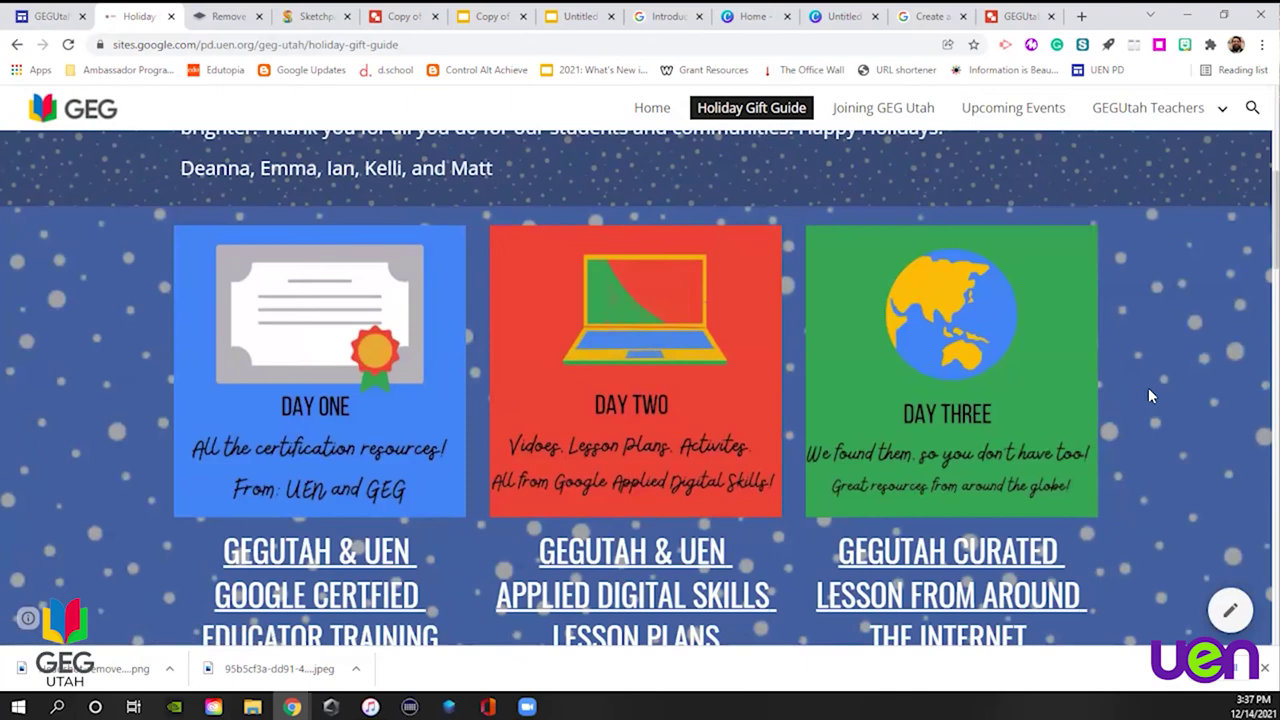
scroll(1149, 395, down, 10)
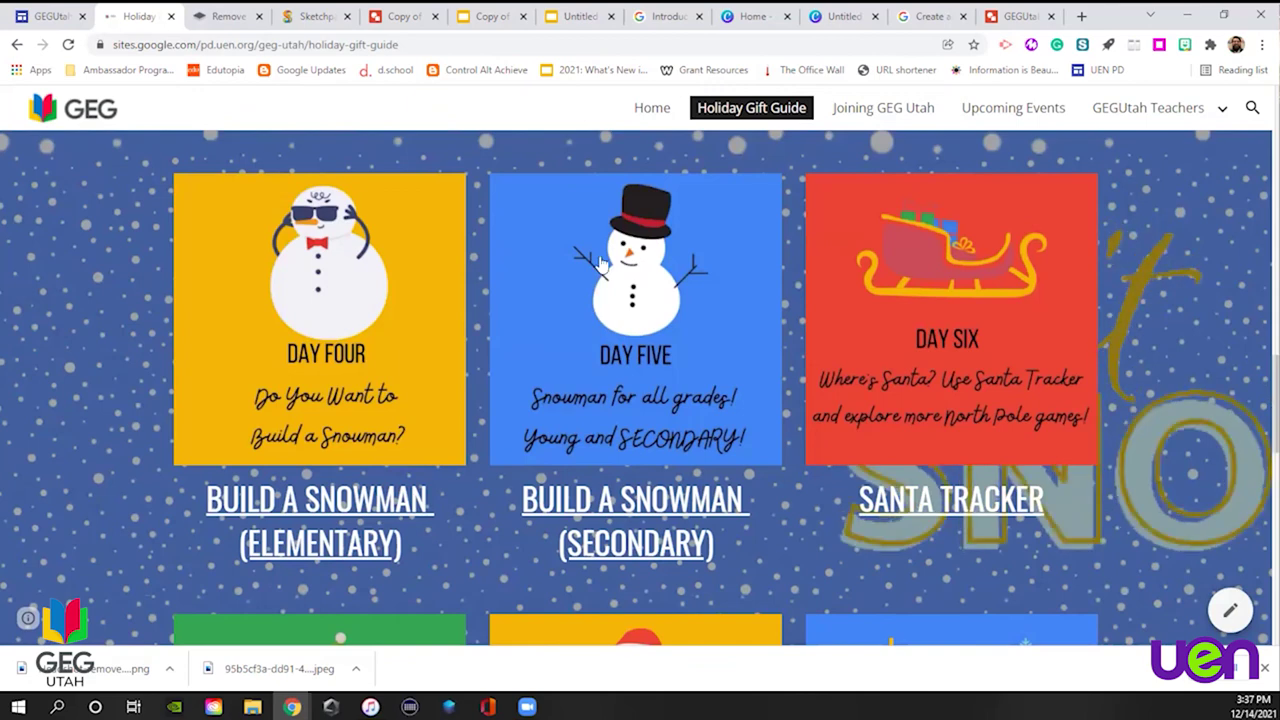
scroll(511, 474, down, 1)
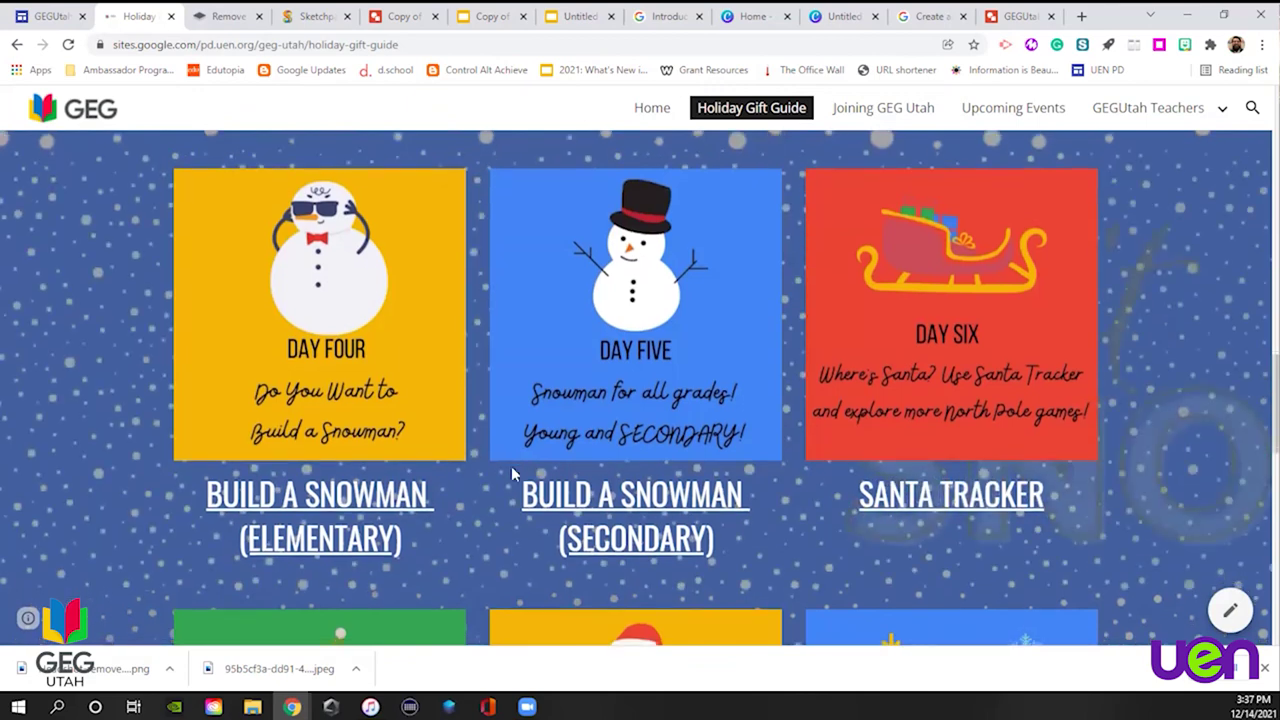
scroll(511, 474, down, 10)
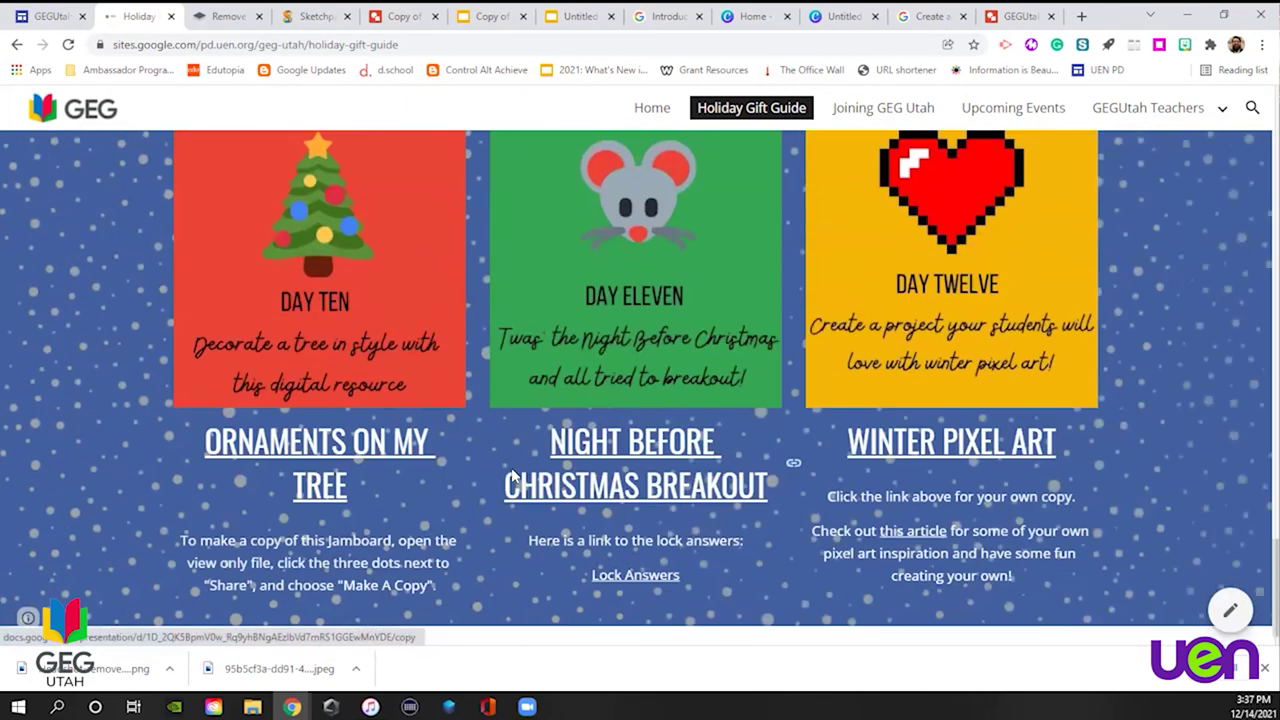
scroll(511, 474, down, 1)
scroll(511, 475, up, 5)
scroll(511, 475, down, 4)
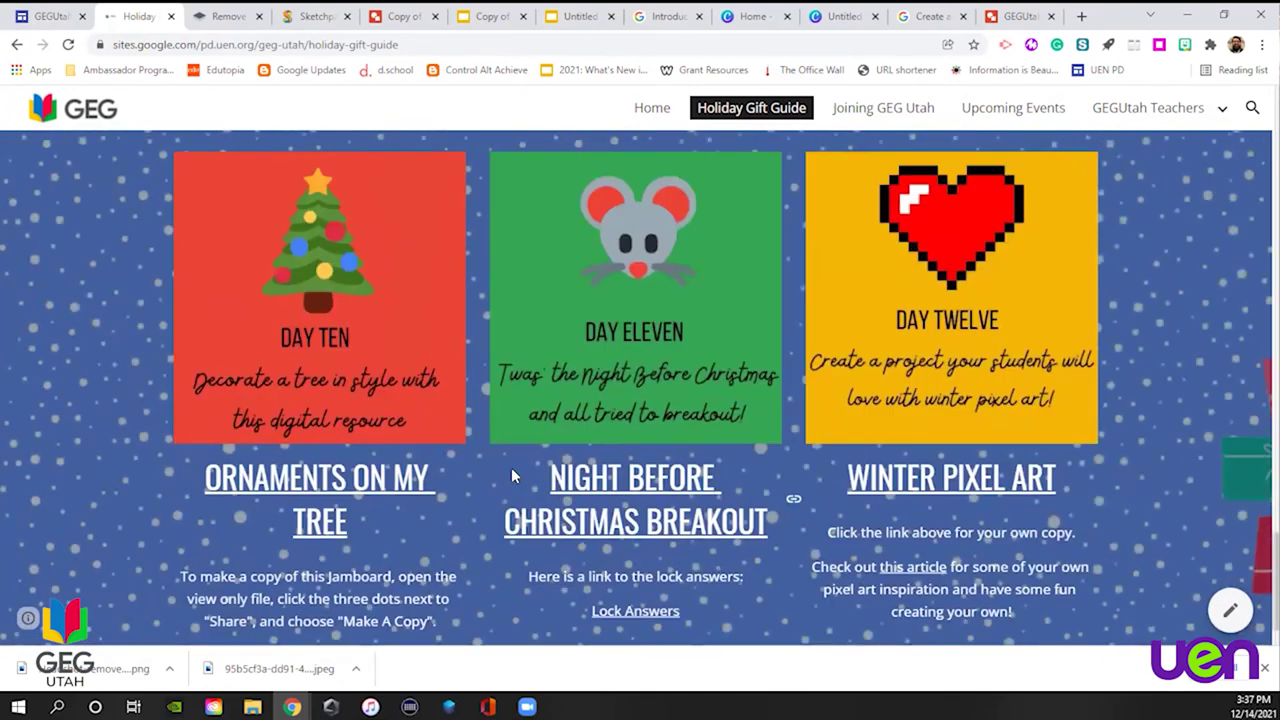
scroll(511, 475, up, 8)
scroll(511, 467, up, 4)
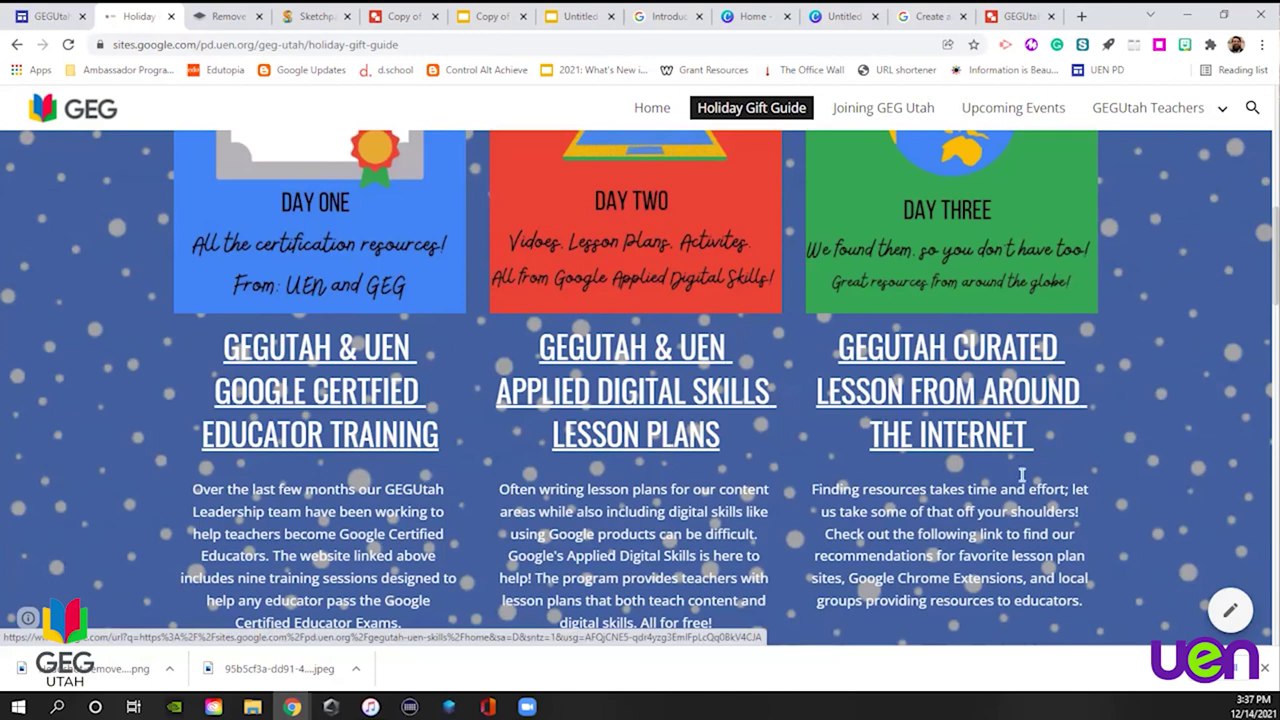
Open the Day Three curated lessons page and examine its lesson sites, Chrome extensions and Utah organizations
click(968, 420)
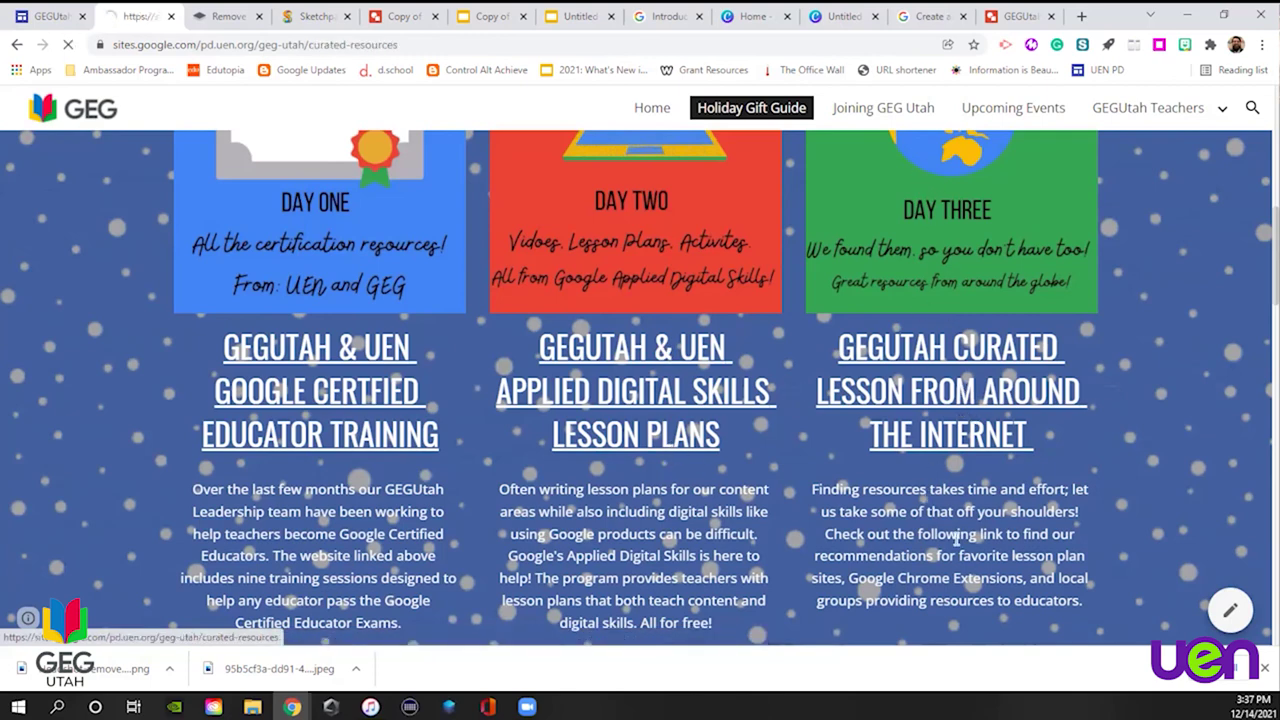
scroll(948, 420, down, 4)
scroll(948, 420, down, 10)
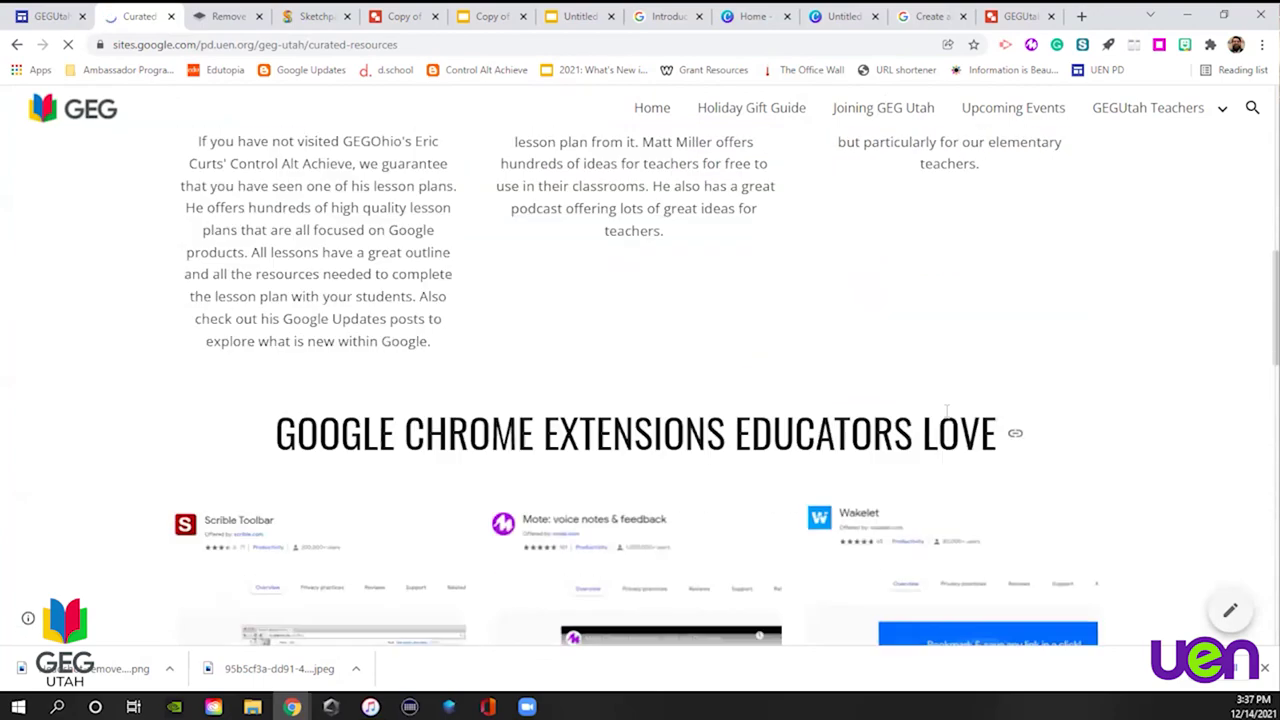
scroll(948, 418, down, 3)
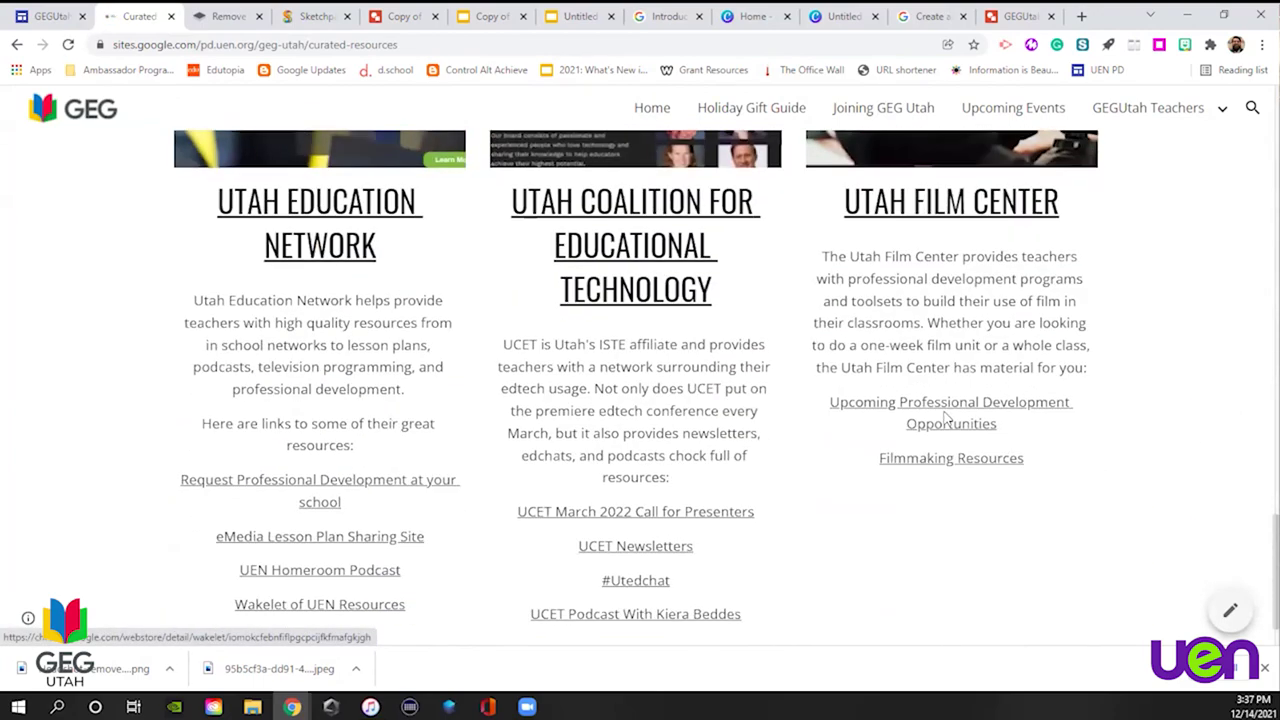
scroll(800, 528, up, 15)
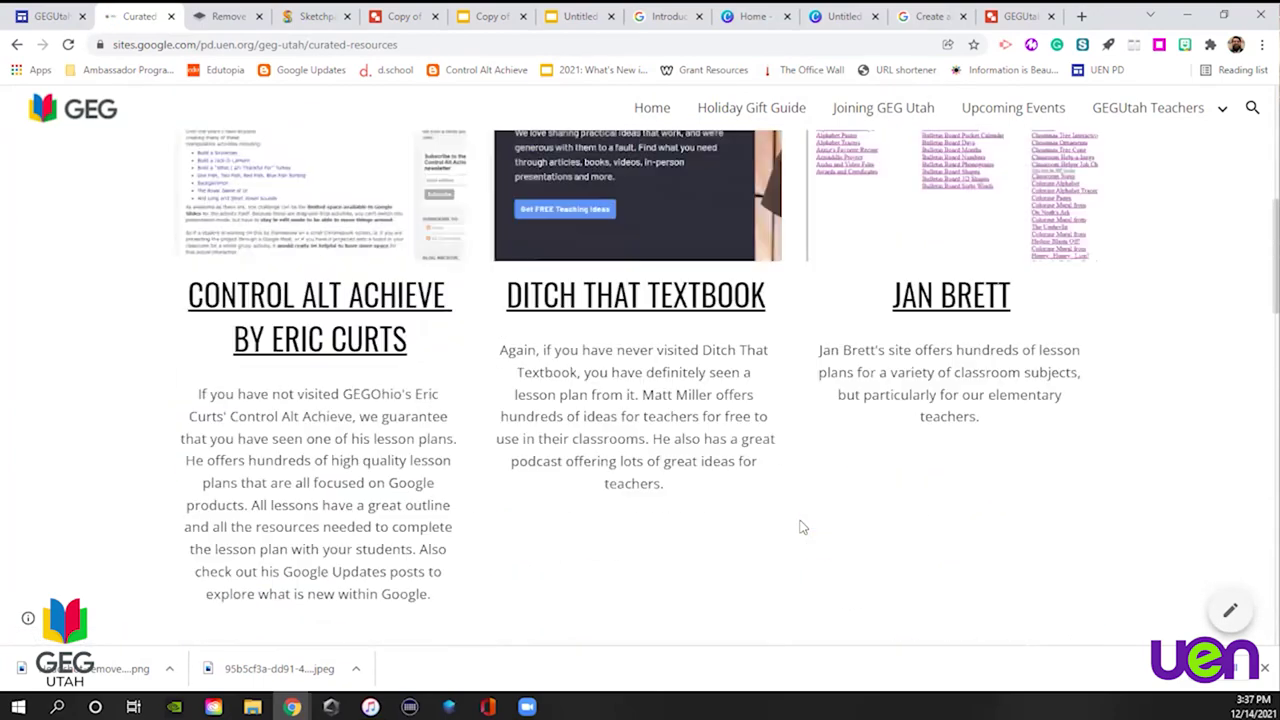
Go back through the gift guide to the GEG Utah home page and return to the Applied Digital Skills Series site
click(17, 44)
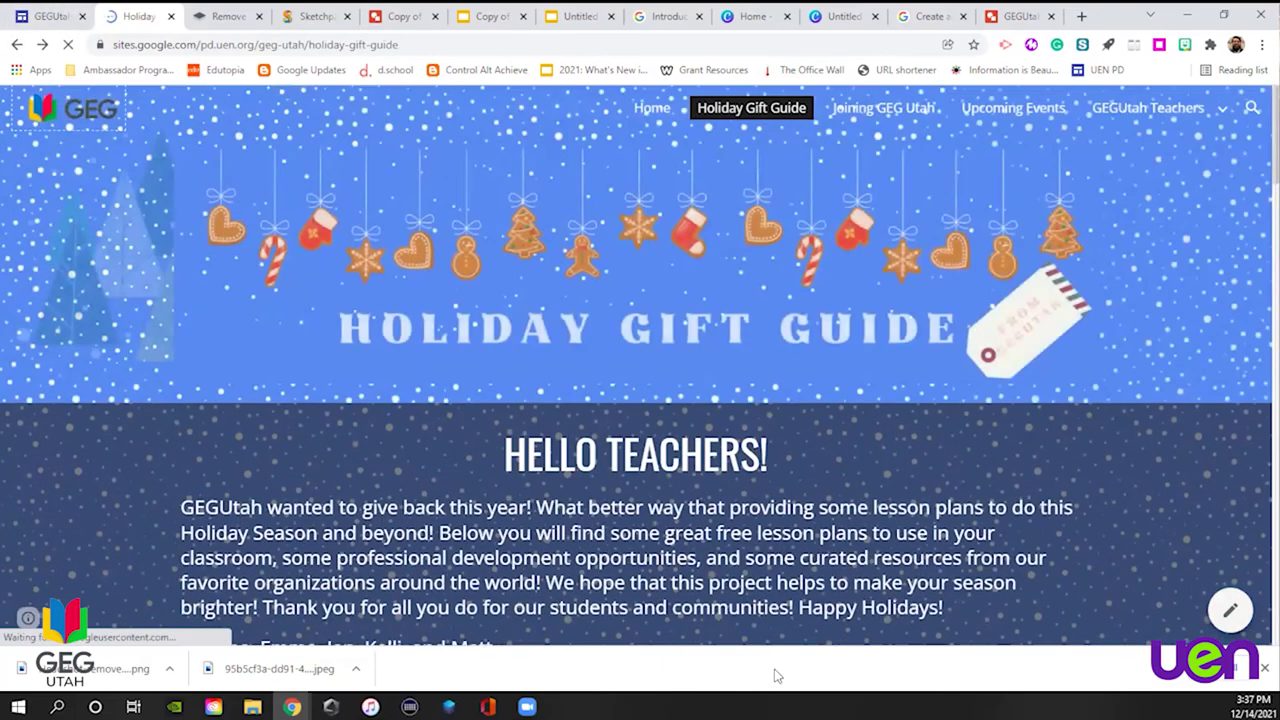
click(17, 44)
click(50, 16)
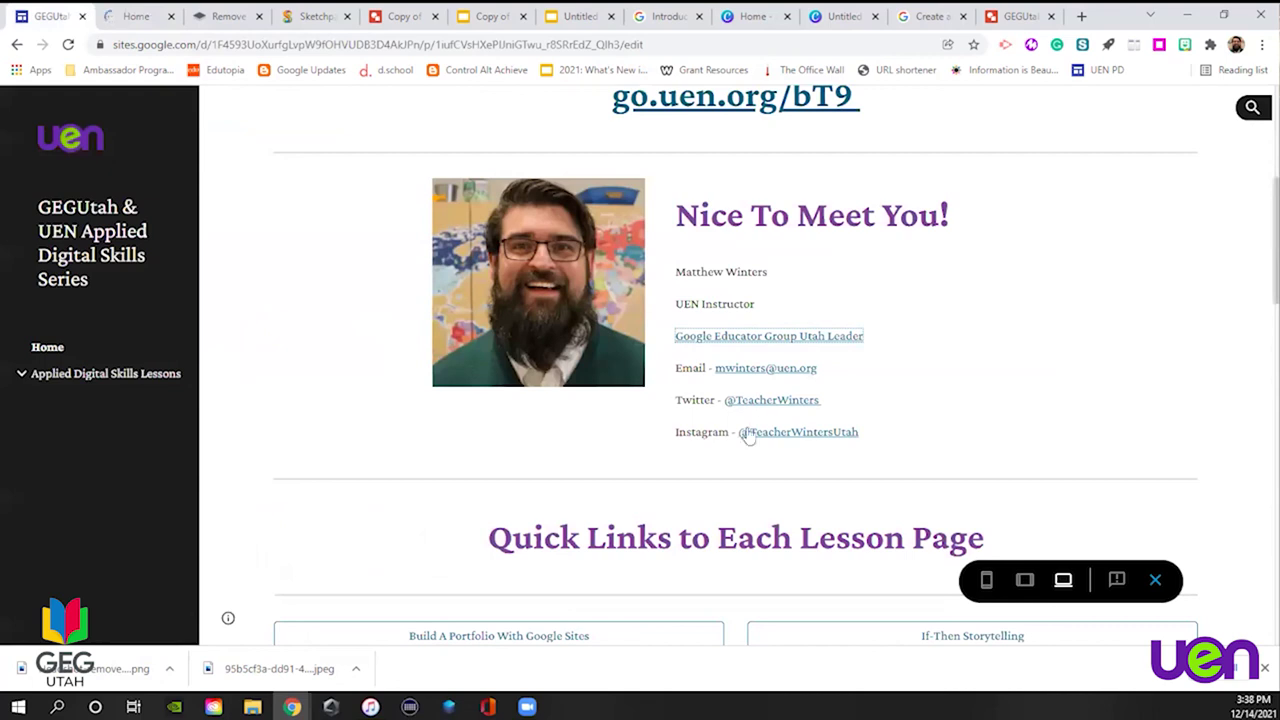